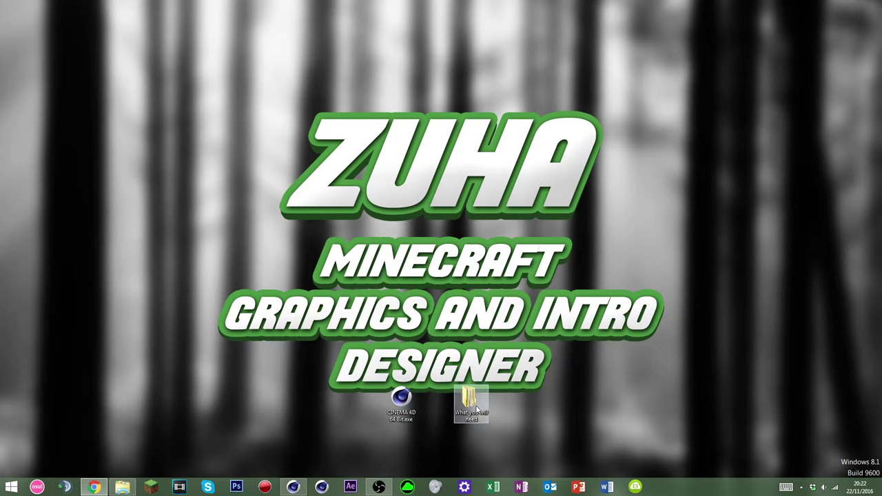
Step: Open the What you will need folder and look inside its Customizable Minecraft Rigv2 subfolder
drag(34, 200, 578, 2)
drag(260, 2, 480, 179)
click(392, 228)
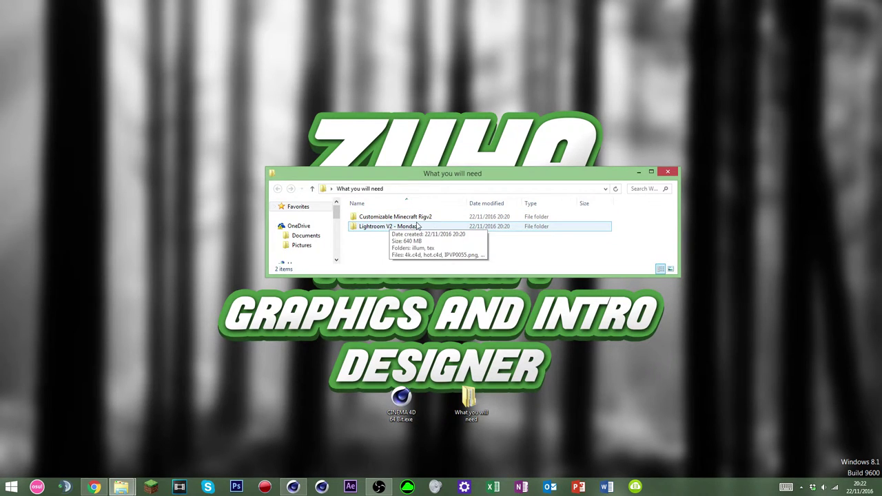
click(405, 218)
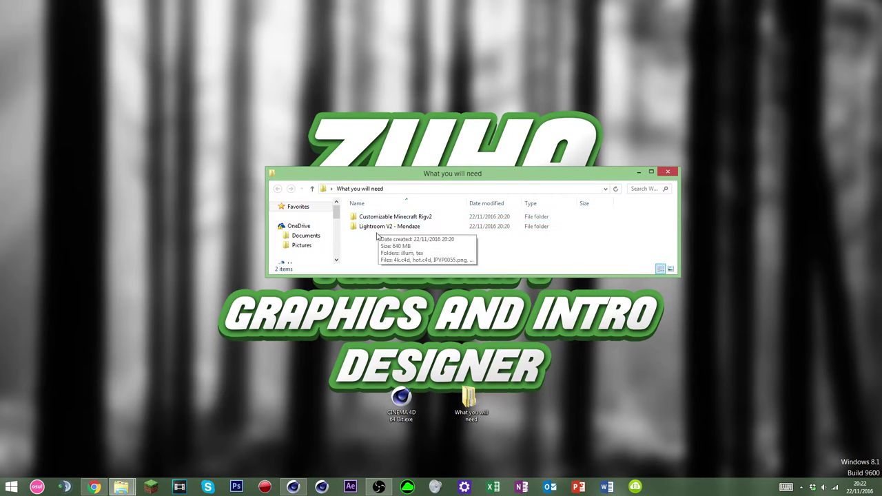
click(396, 228)
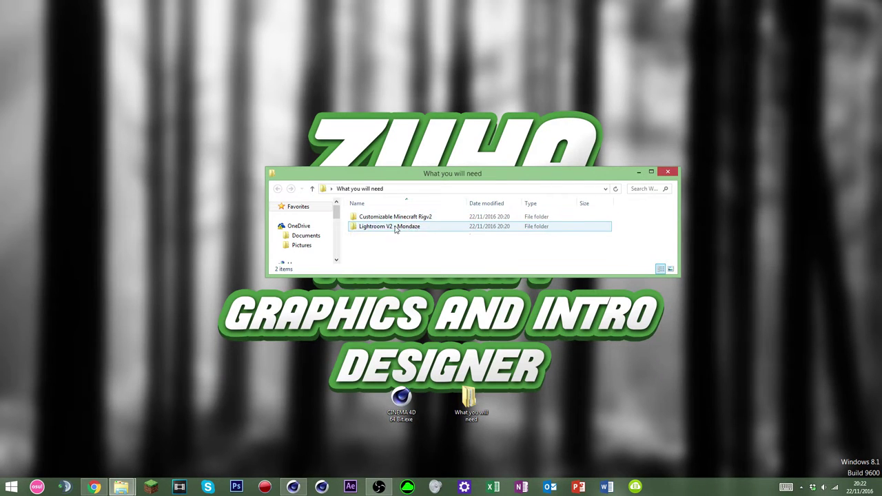
click(432, 217)
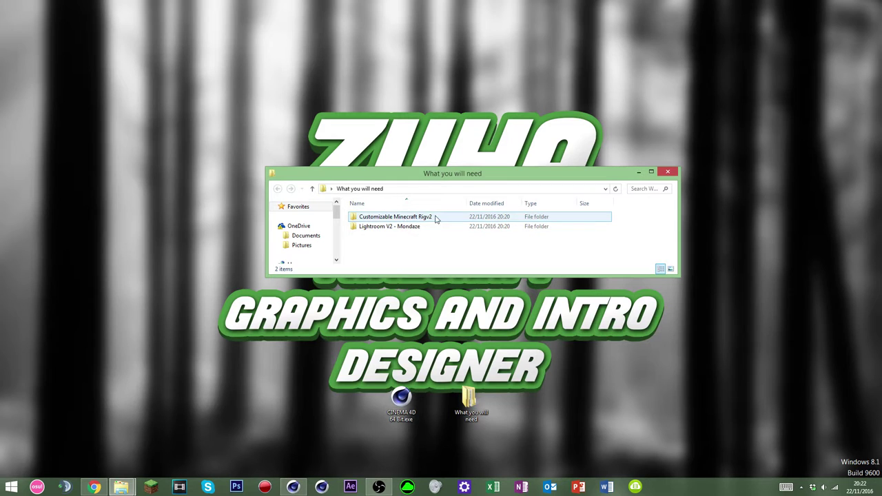
double_click(434, 218)
key(BackSpace)
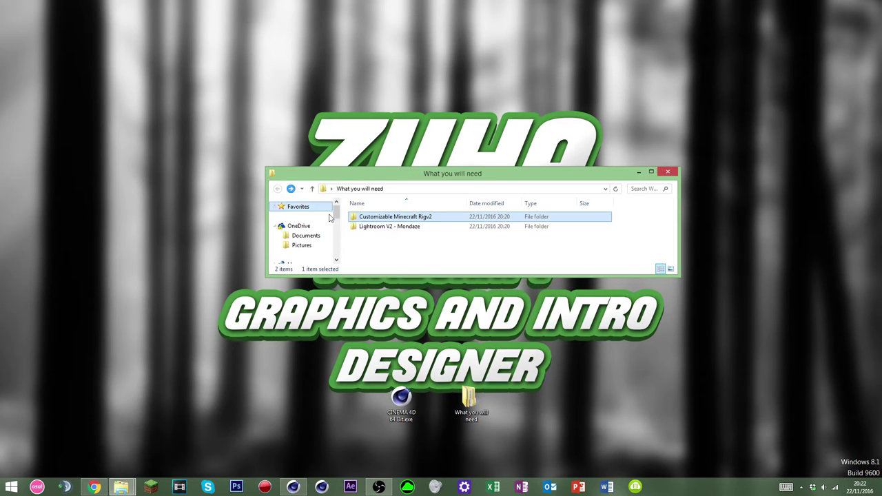
Step: Look through the files in the Lightroom V2 - Mondaze folder and return to the What you will need folder
click(396, 231)
double_click(408, 231)
scroll(396, 254, down, 2)
scroll(394, 252, up, 2)
scroll(290, 207, down, 2)
scroll(289, 207, up, 2)
click(277, 188)
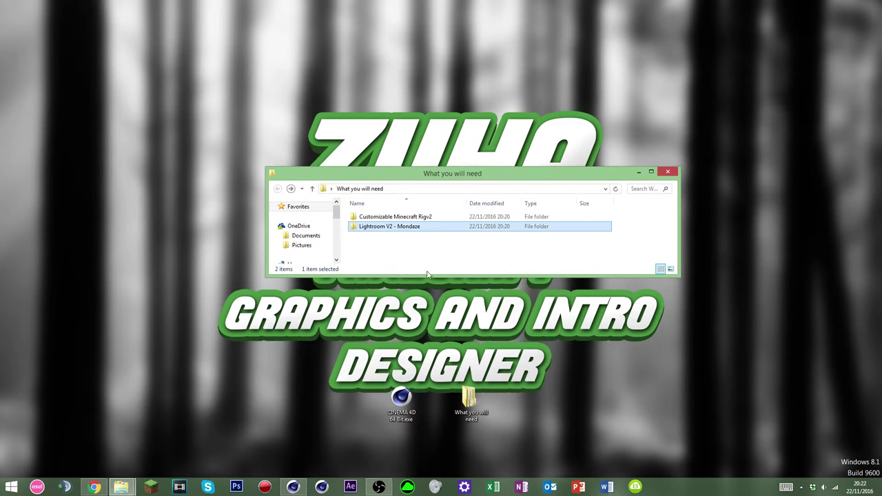
Step: Close the What you will need folder window and switch to Cinema 4D
click(383, 245)
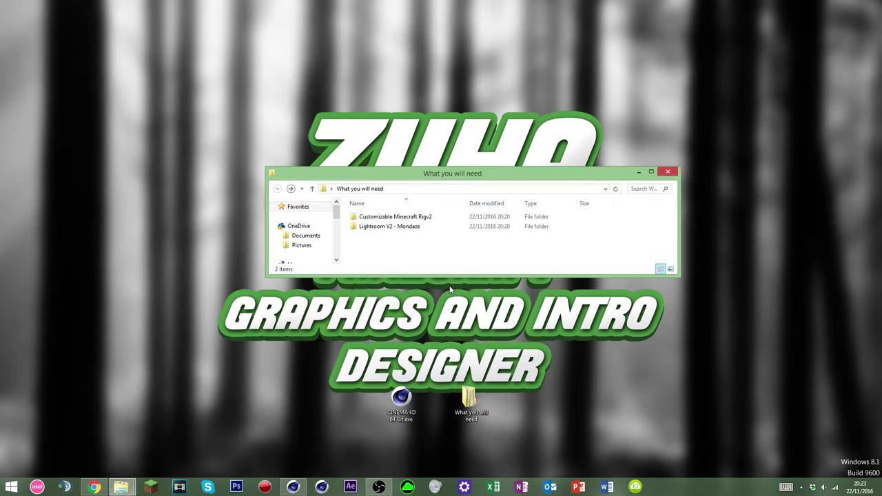
drag(452, 184, 396, 152)
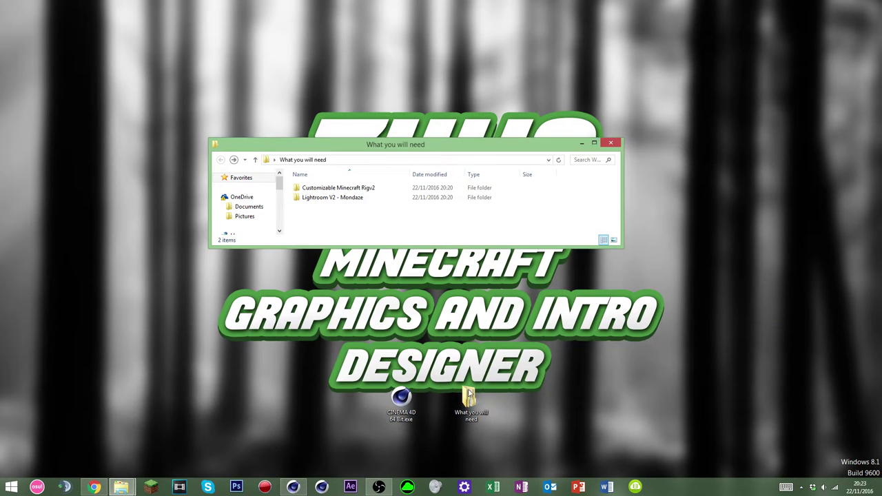
click(401, 401)
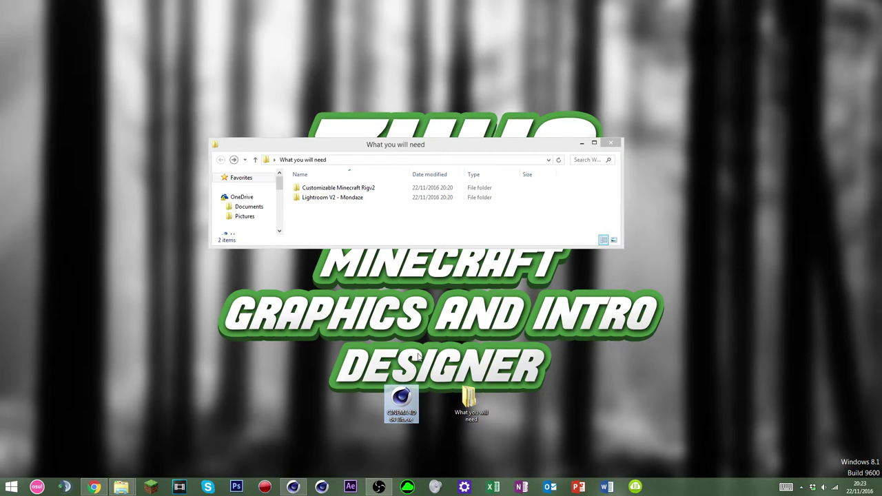
click(350, 326)
click(611, 142)
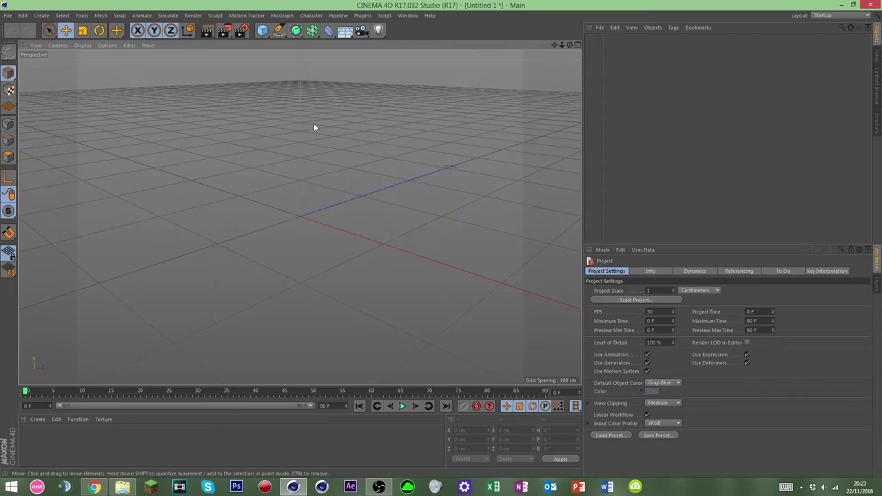
scroll(304, 205, down, 2)
scroll(306, 207, up, 1)
scroll(311, 256, down, 4)
scroll(305, 232, up, 2)
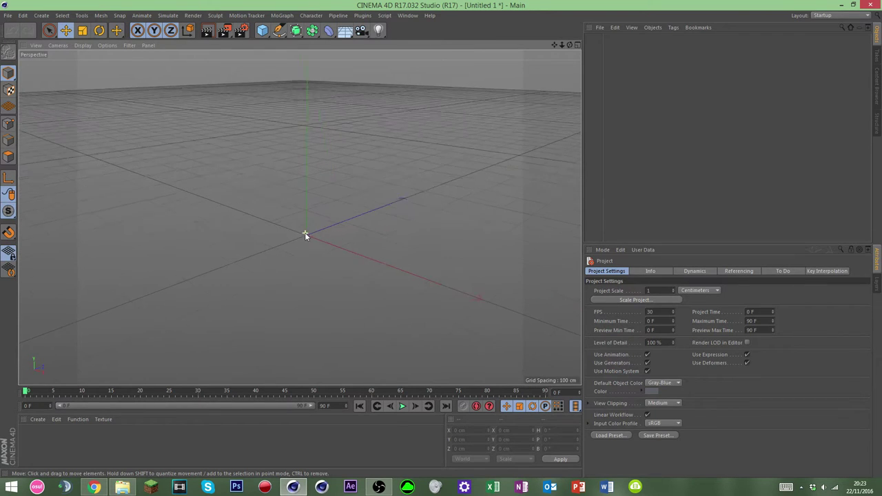
scroll(304, 232, up, 4)
drag(569, 44, 620, 28)
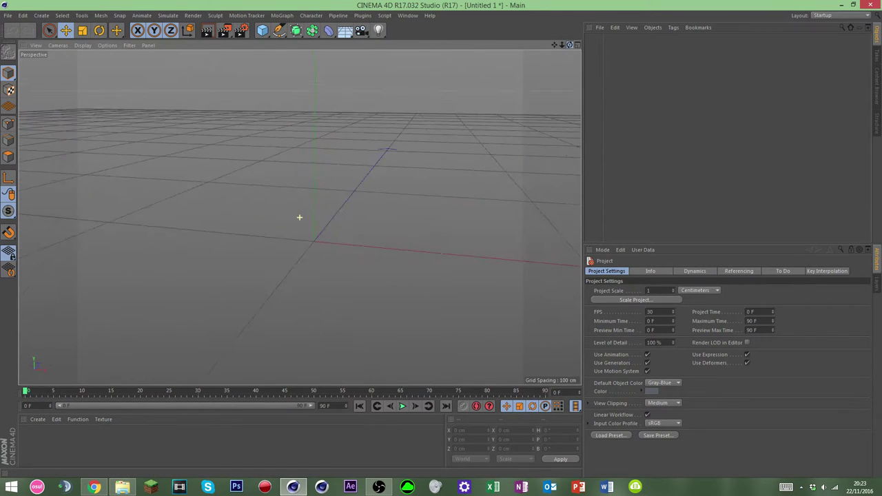
drag(299, 217, 297, 216)
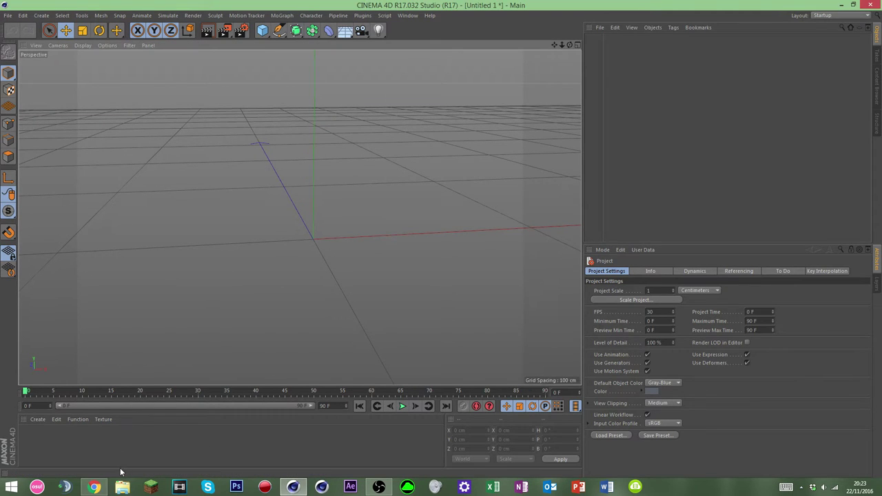
Step: Bring the What you will need folder window in front of the maximized Cinema 4D window
drag(625, 2, 707, 153)
drag(536, 163, 134, 124)
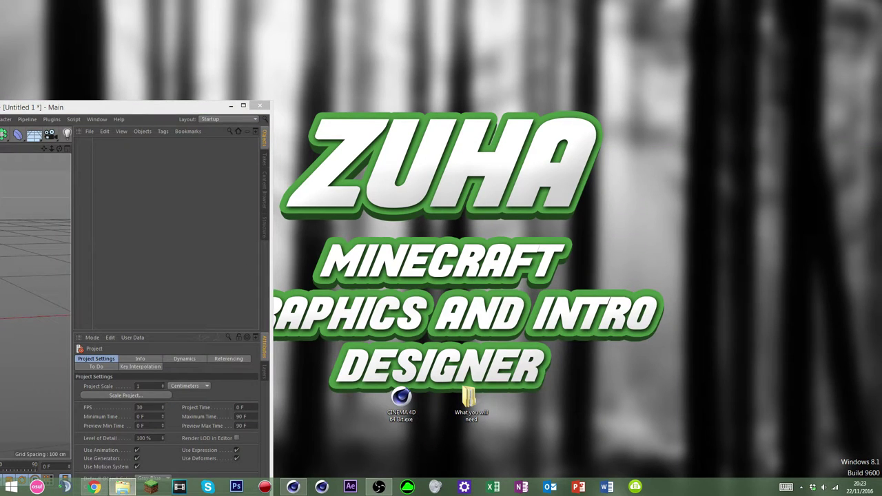
drag(177, 106, 222, 108)
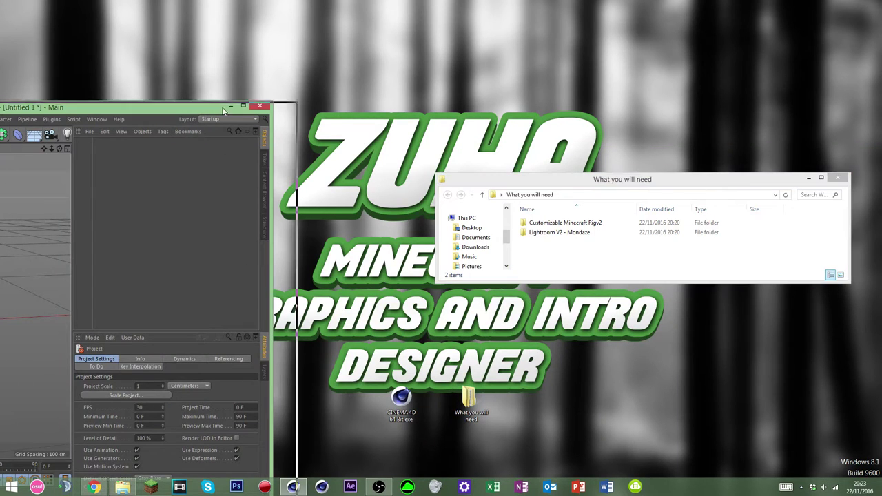
double_click(223, 110)
click(122, 487)
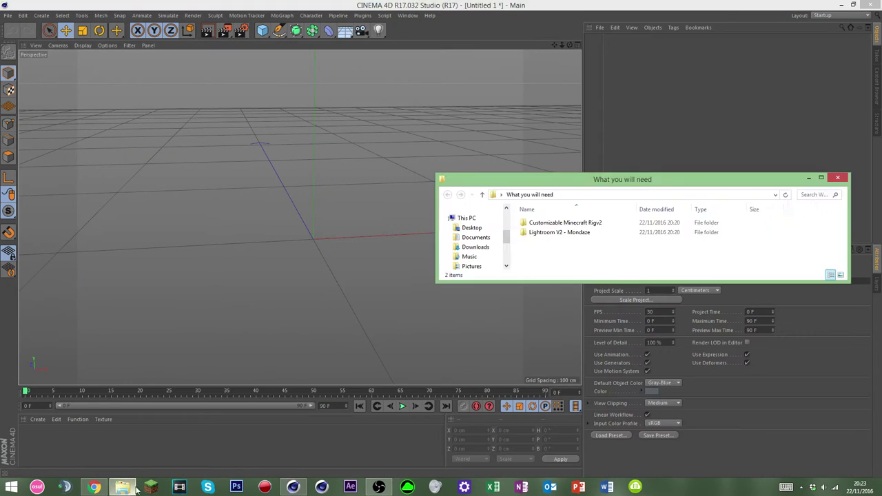
Step: Load Lightroom V2 - Mondaze.lib4d from the Lightroom V2 - Mondaze folder into Cinema 4D and bring up the Content Browser
double_click(571, 233)
scroll(569, 244, down, 1)
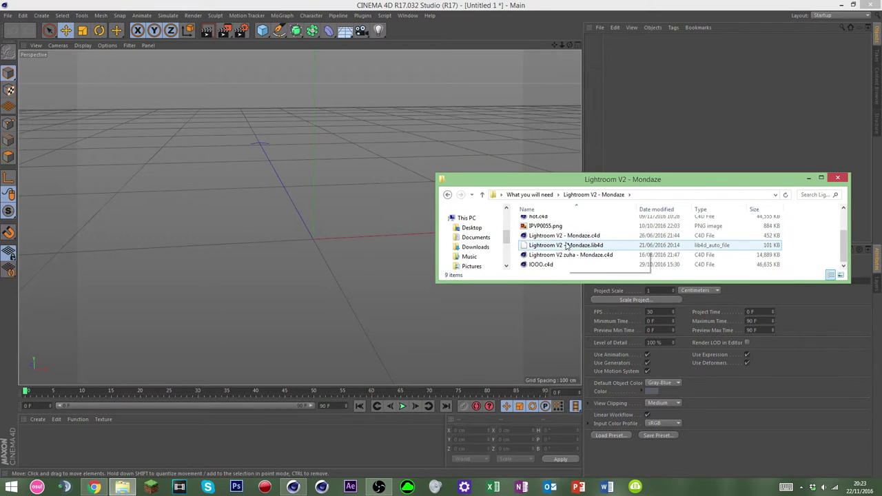
click(563, 255)
click(586, 245)
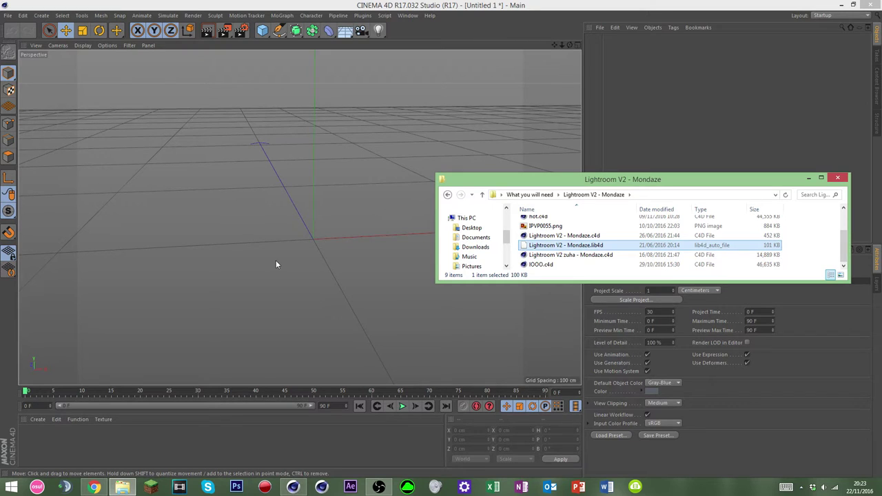
click(366, 205)
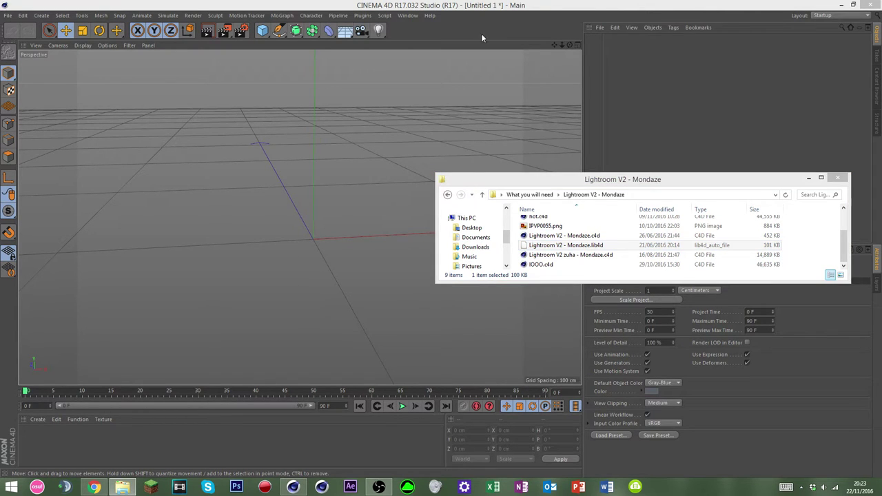
click(808, 178)
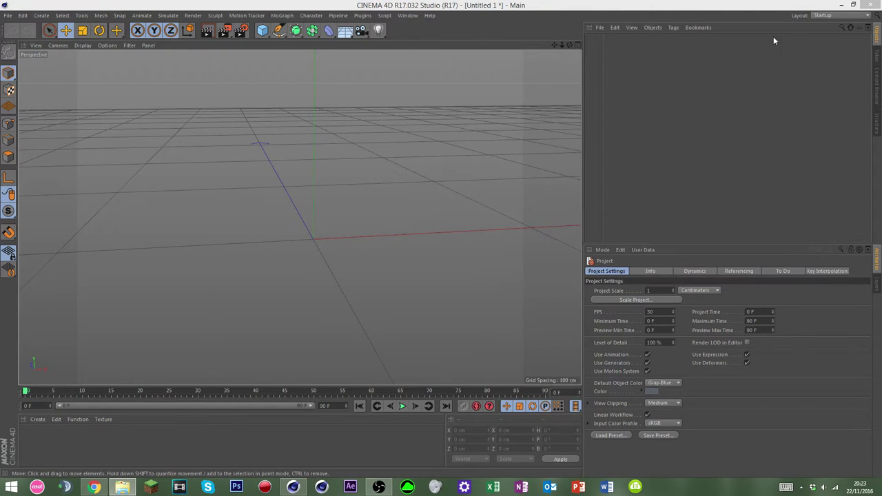
click(296, 487)
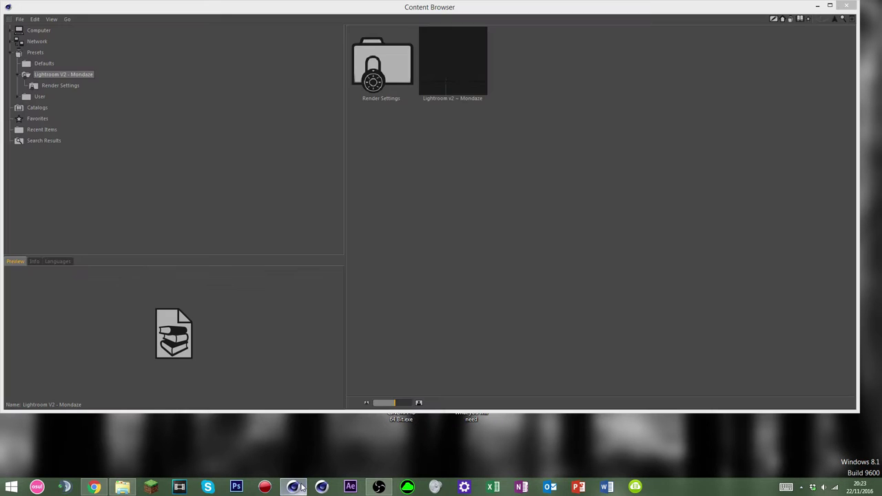
Step: Load the Best Settings (Beast PC) render preset and add the Lightroom v2 – Mondaze object to the scene
double_click(398, 59)
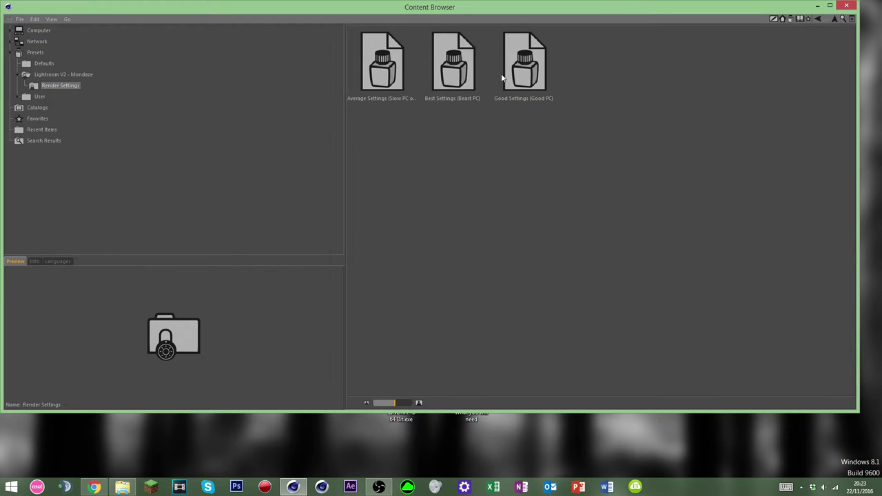
click(451, 69)
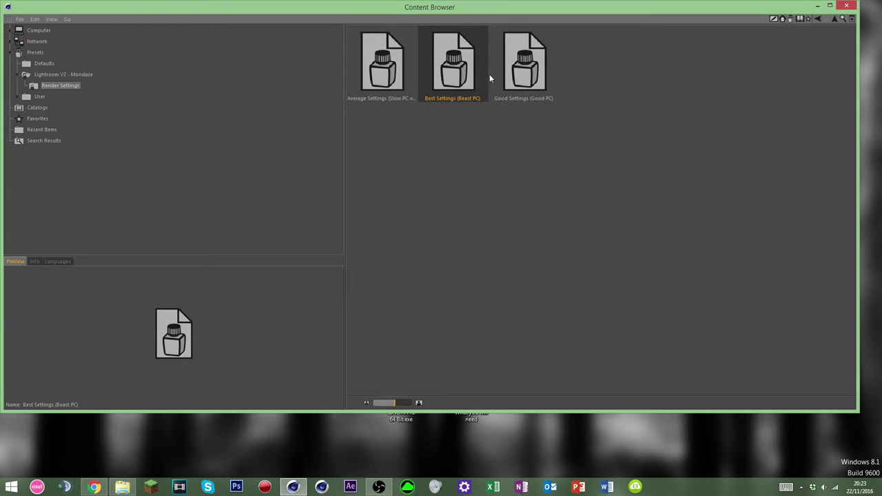
click(817, 19)
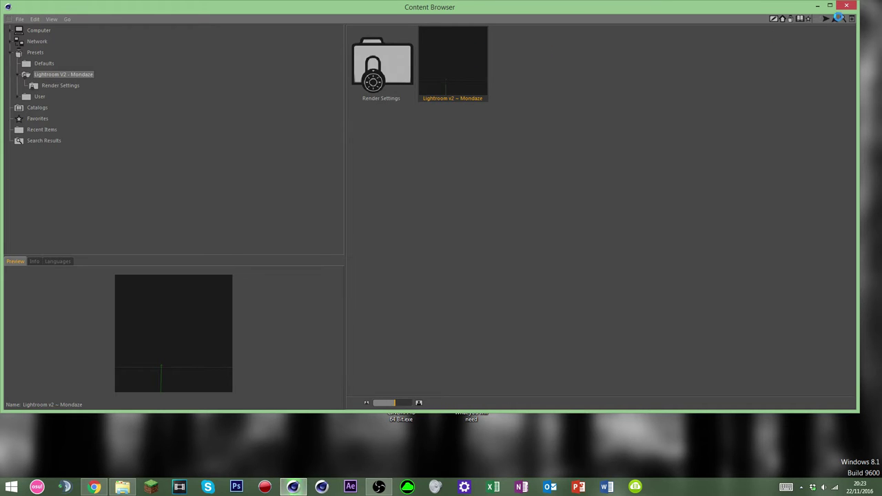
click(846, 5)
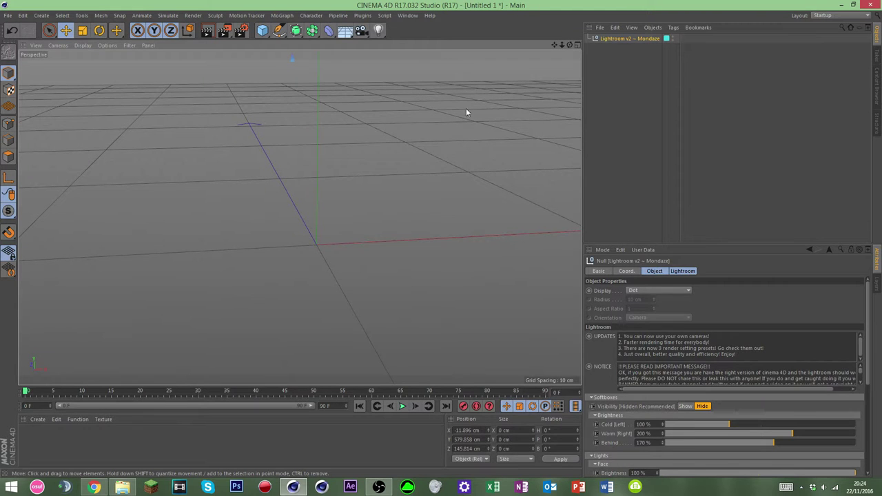
click(439, 143)
Step: Check the Best Settings (Beast PC) preset in the render settings
scroll(277, 249, down, 3)
scroll(299, 243, up, 4)
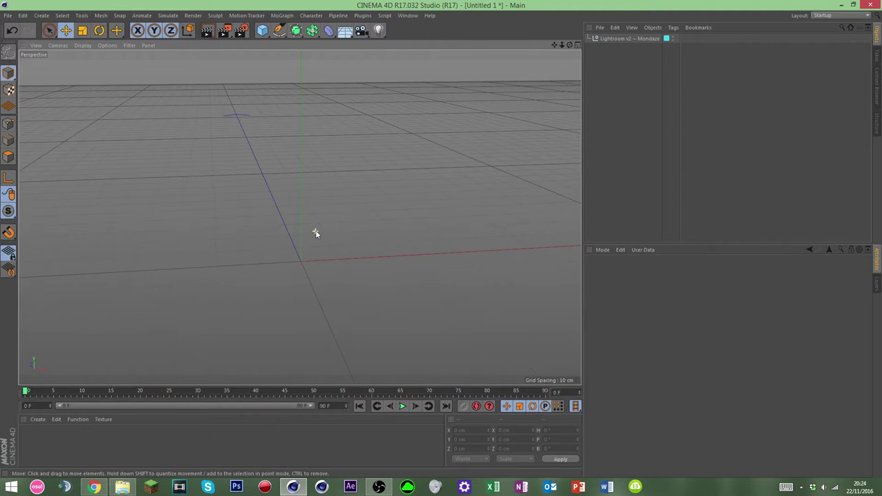
click(240, 30)
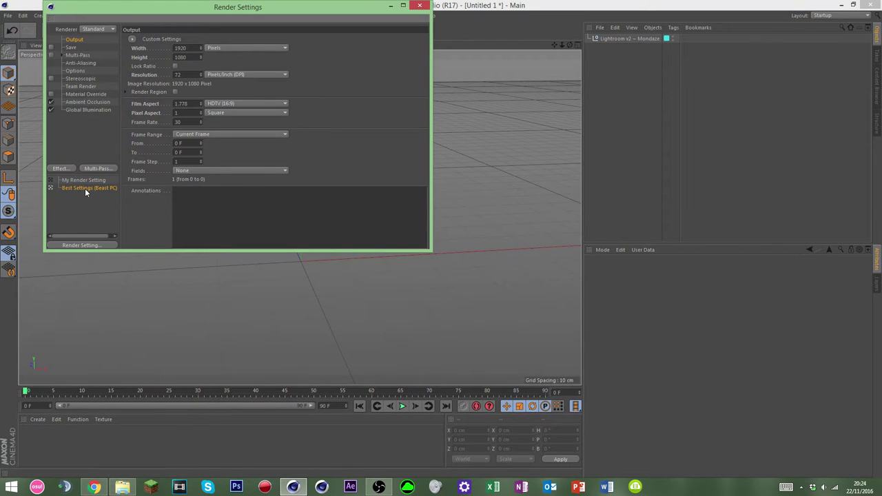
click(419, 6)
scroll(289, 244, down, 3)
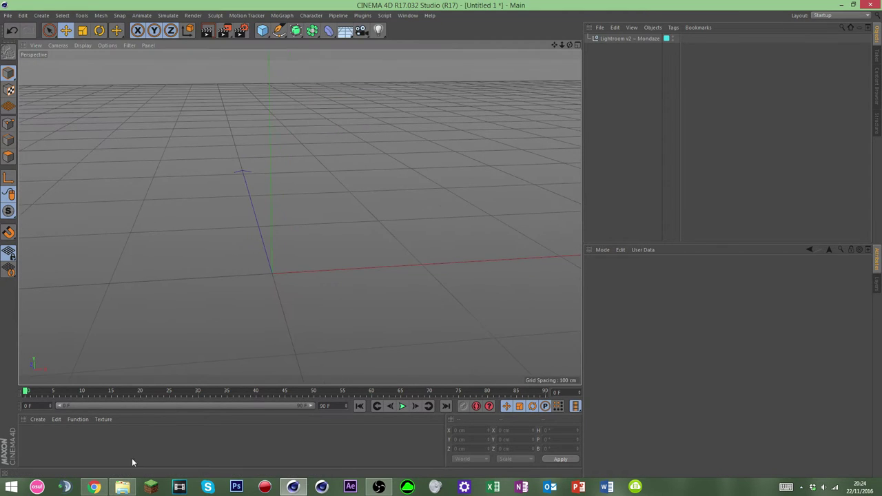
Step: Load [R13+] Customizable Minecraft Rig.lib4d from the Customizable Minecraft Rigv2 folder into Cinema 4D
click(122, 487)
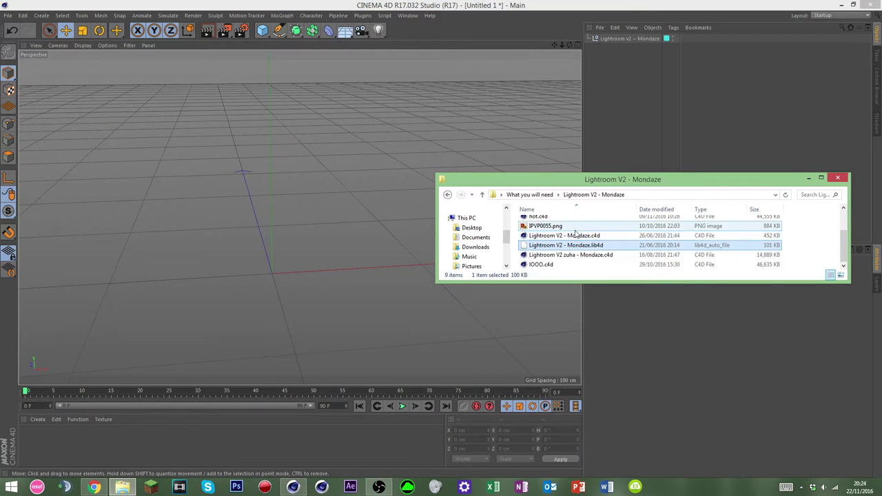
click(551, 209)
click(535, 194)
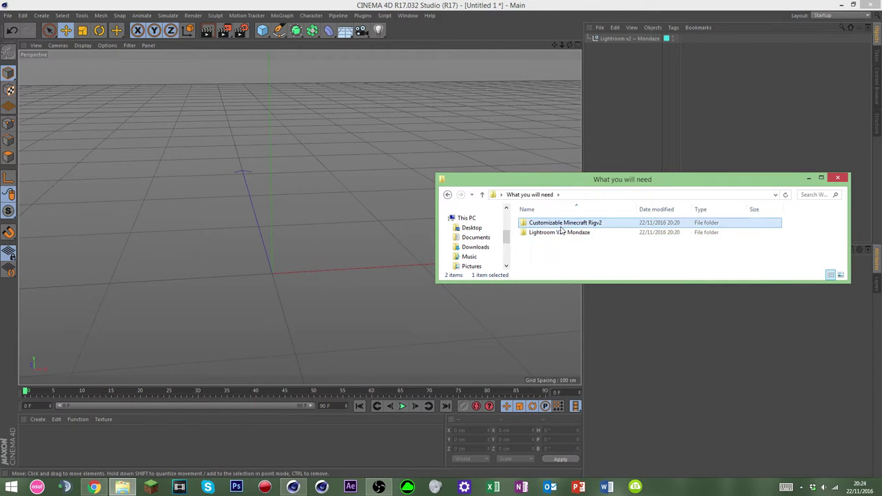
double_click(551, 221)
scroll(554, 255, down, 1)
double_click(555, 255)
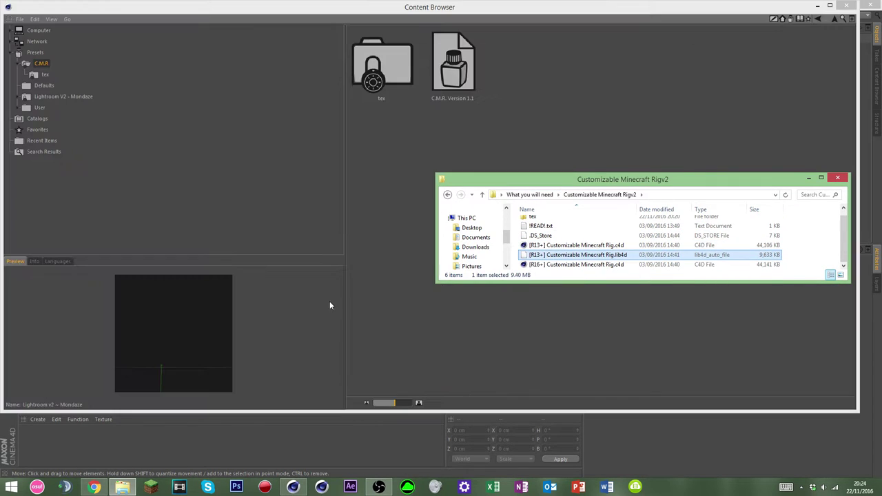
Step: Add the C.M.R. Version 1.1 character rig to the scene from the Content Browser
click(468, 67)
double_click(469, 67)
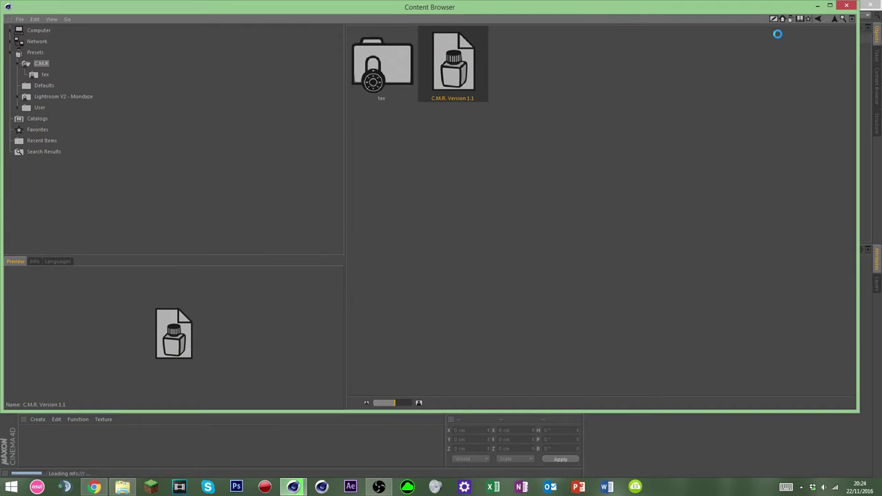
click(849, 6)
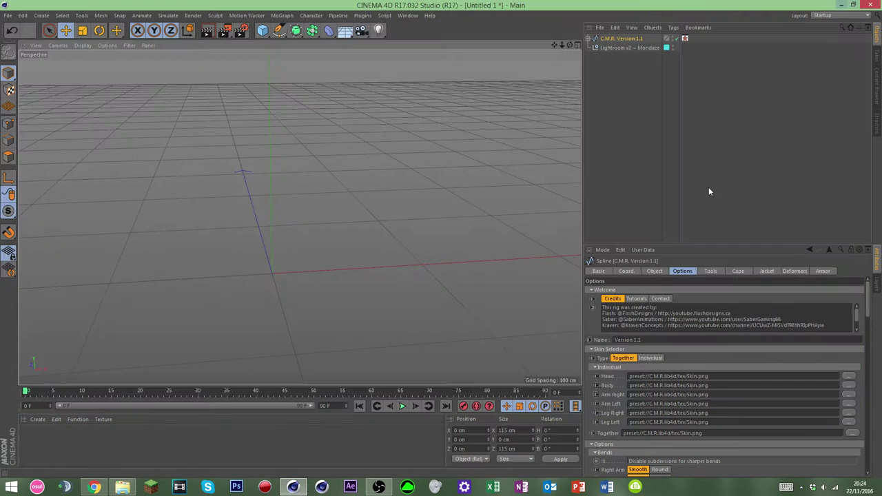
click(357, 284)
scroll(356, 282, down, 3)
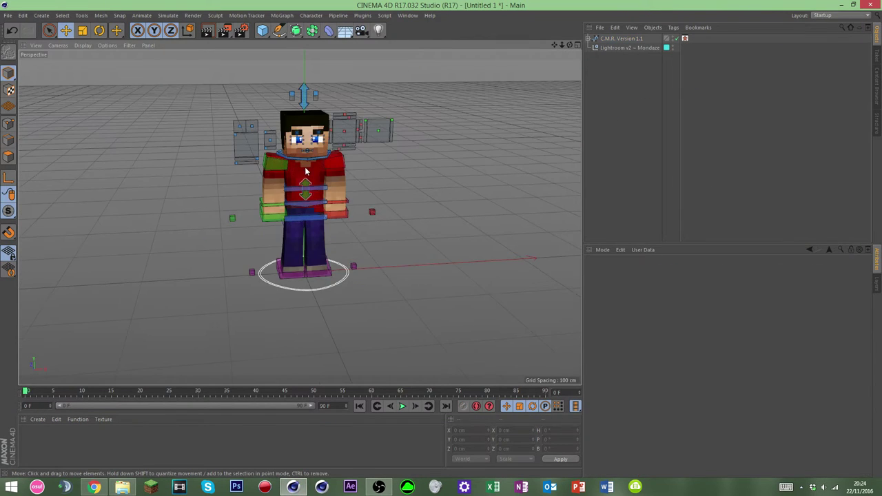
scroll(306, 167, up, 5)
click(308, 158)
scroll(196, 231, down, 3)
scroll(191, 234, down, 3)
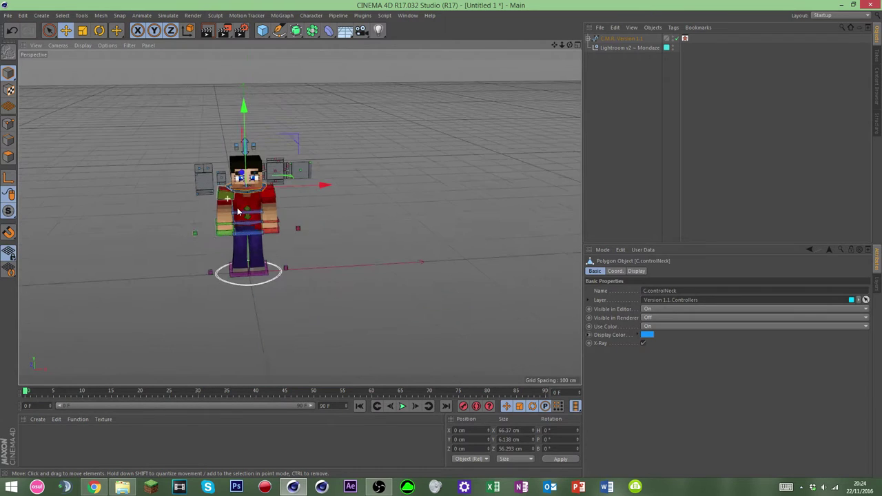
Step: Examine the character rig in the viewport, from its full-body controllers to the eye, eyebrow and mouth controls
scroll(310, 138, up, 2)
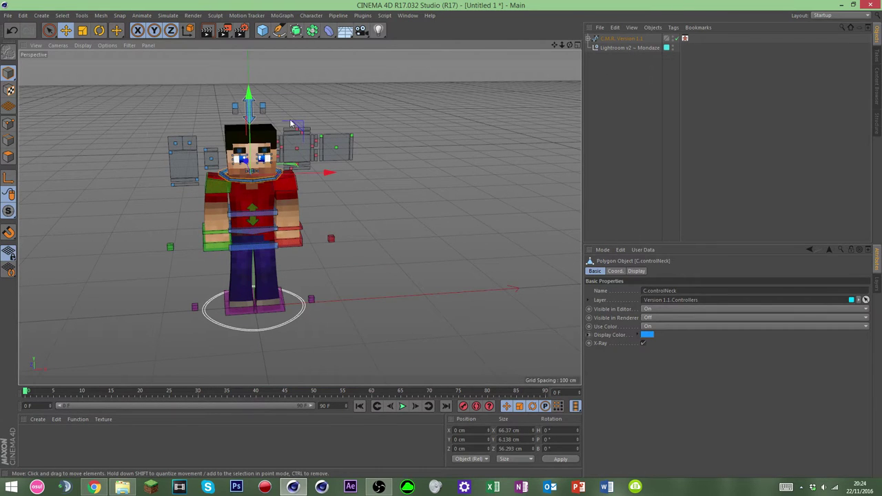
click(354, 252)
scroll(331, 227, down, 3)
scroll(274, 170, up, 8)
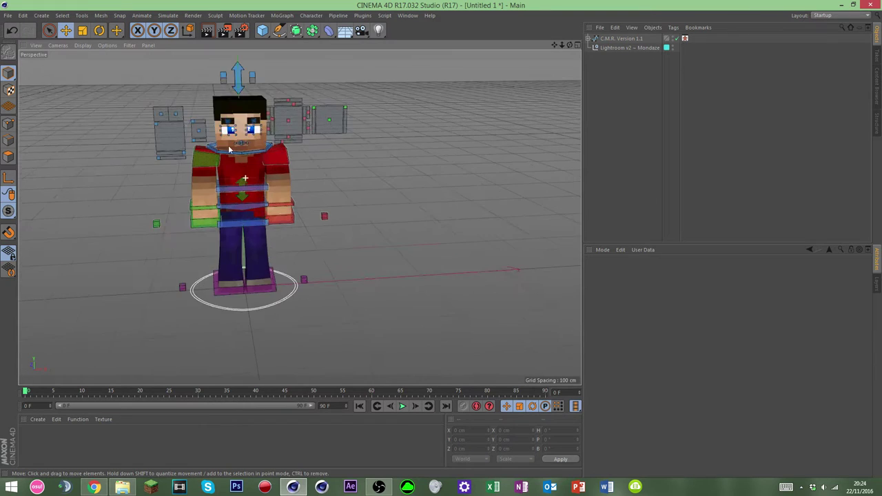
scroll(262, 152, down, 3)
scroll(393, 129, down, 3)
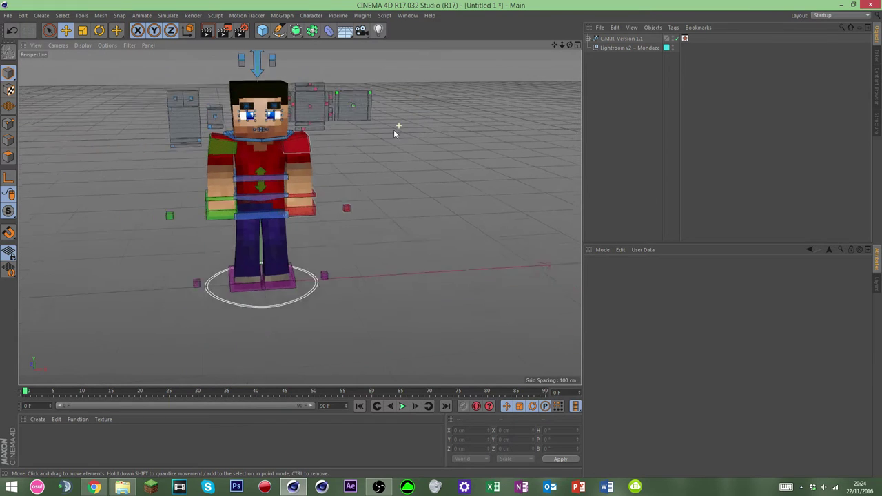
scroll(292, 135, up, 5)
click(289, 141)
scroll(289, 141, down, 3)
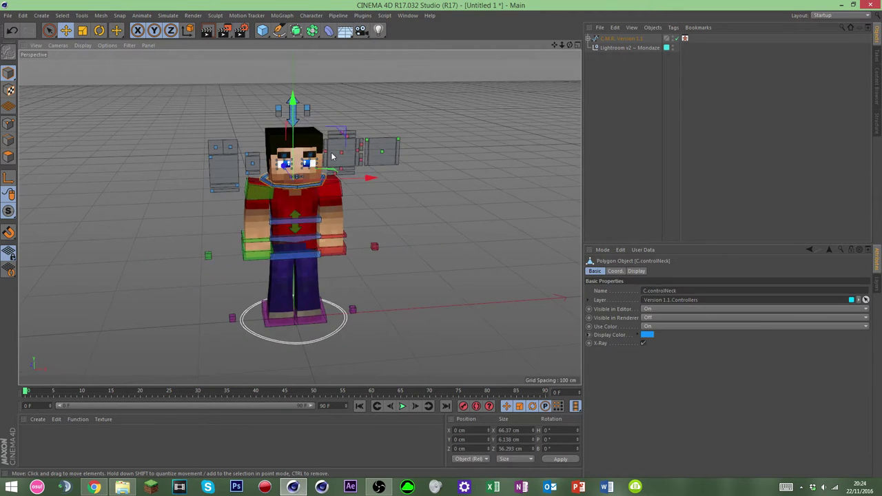
scroll(332, 157, up, 5)
drag(569, 44, 558, 78)
click(418, 234)
scroll(262, 169, up, 5)
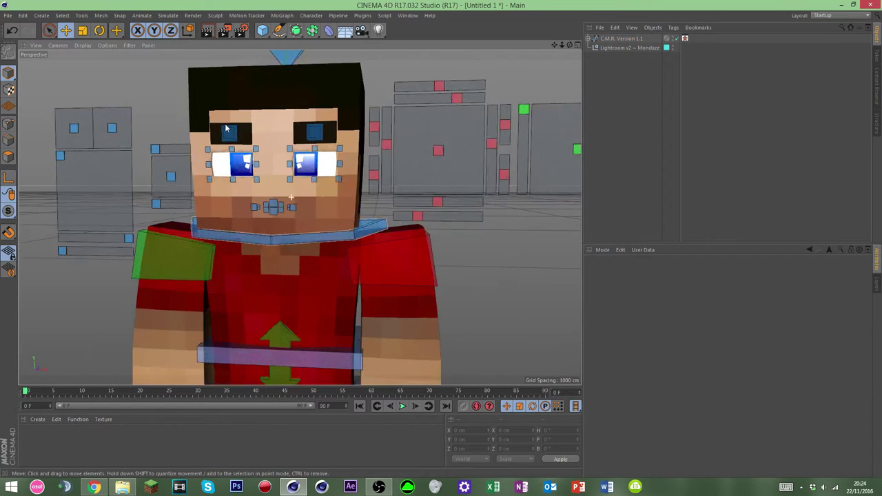
Step: Load REALNEWSKIN.png from the Desktop as the Together skin of the C.M.R. Version 1.1 rig
click(620, 38)
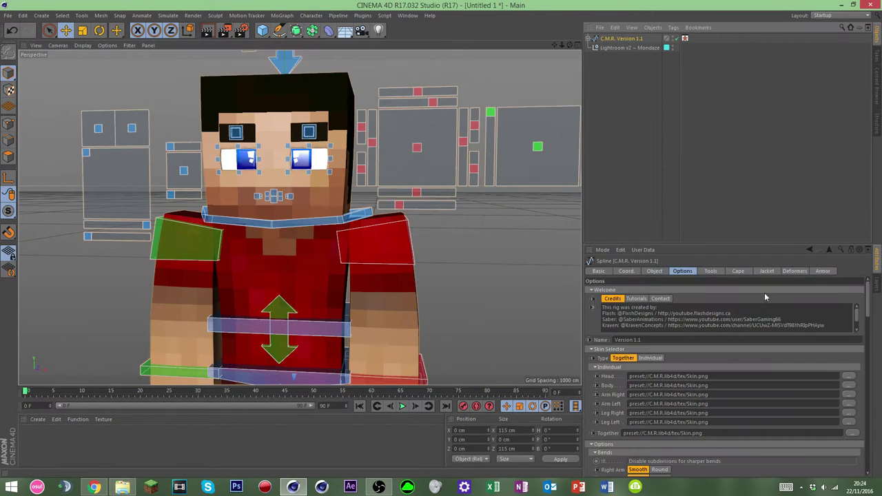
drag(867, 305, 868, 323)
click(853, 336)
click(37, 141)
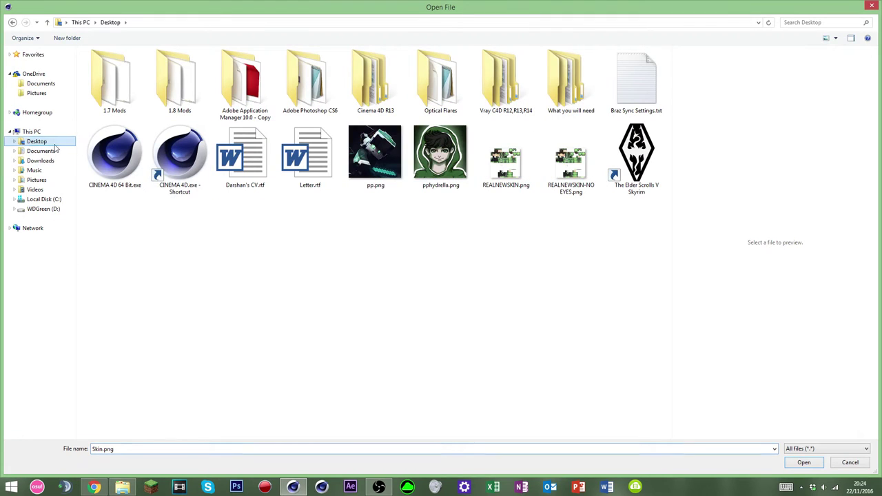
click(521, 151)
double_click(522, 151)
scroll(235, 183, up, 3)
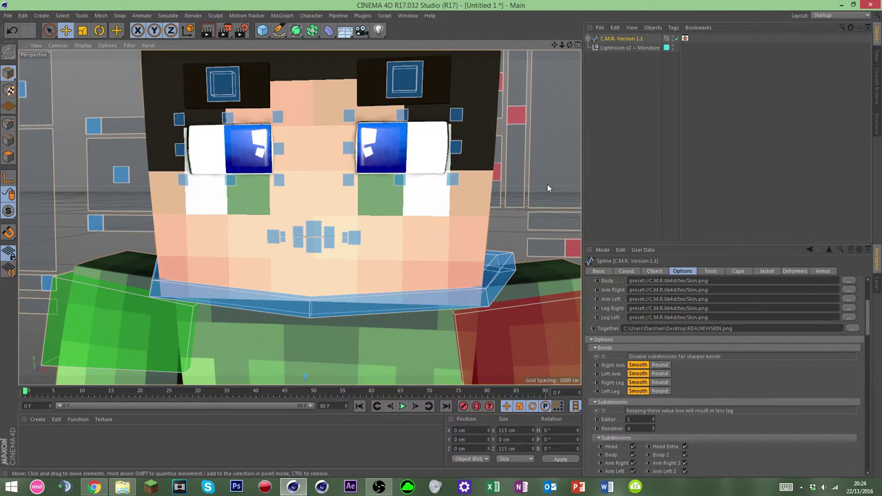
click(59, 115)
scroll(199, 240, up, 3)
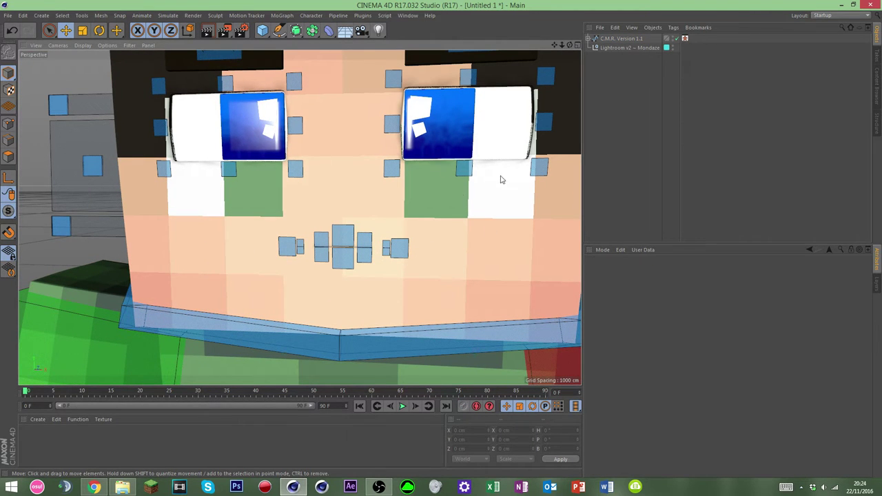
scroll(246, 338, down, 3)
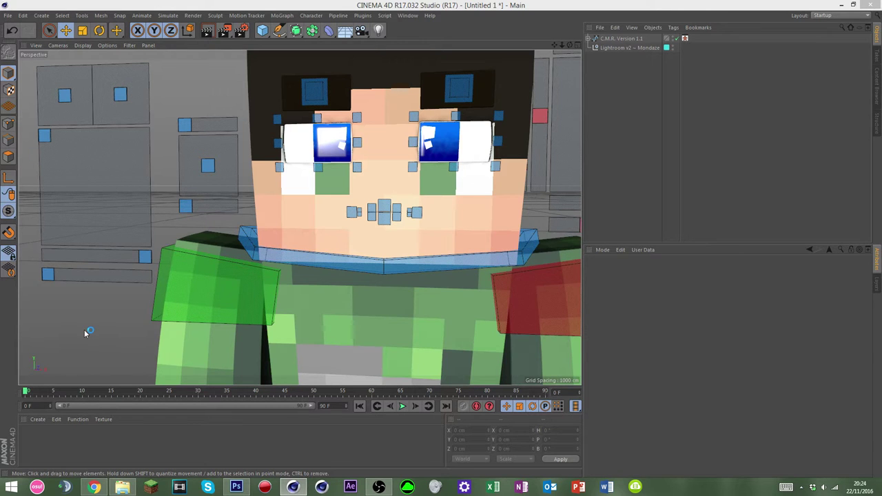
scroll(122, 374, down, 3)
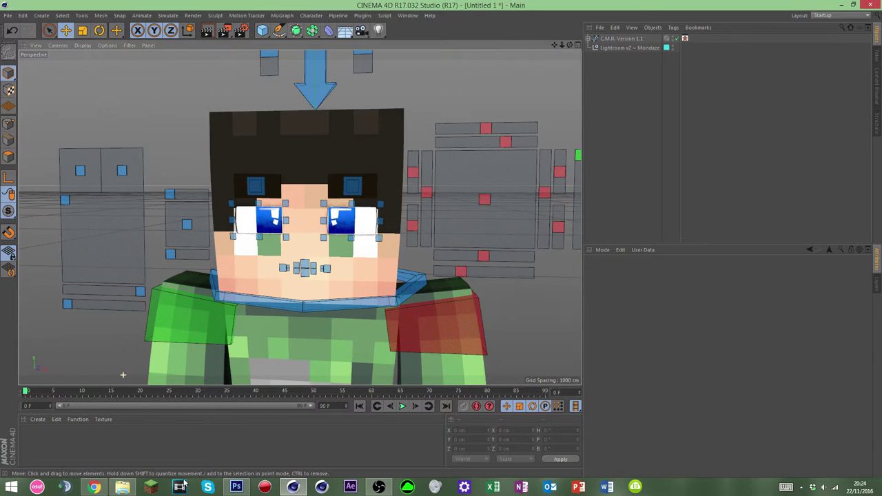
Step: Switch to Photoshop and open REALNEWSKIN.png from the Desktop
click(235, 487)
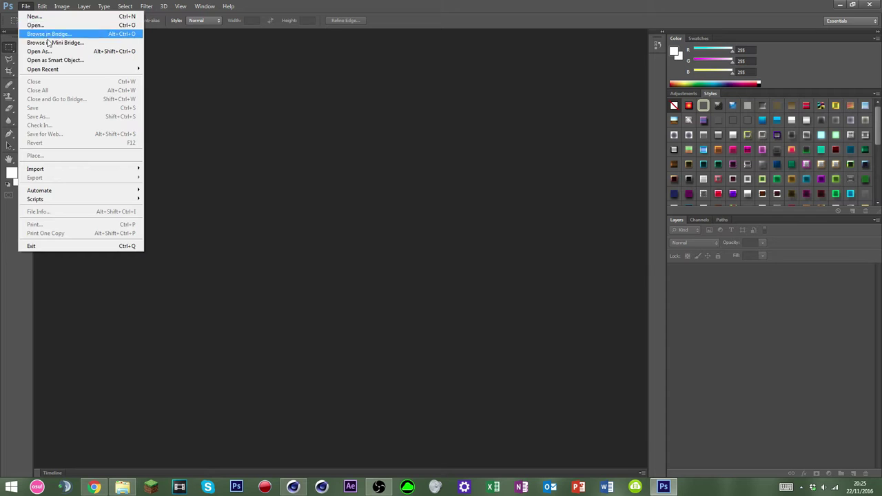
click(471, 399)
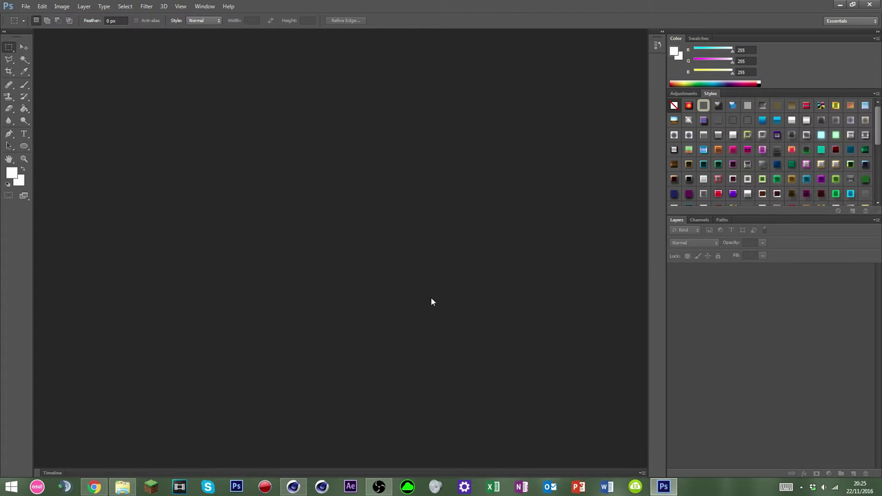
click(25, 6)
click(38, 29)
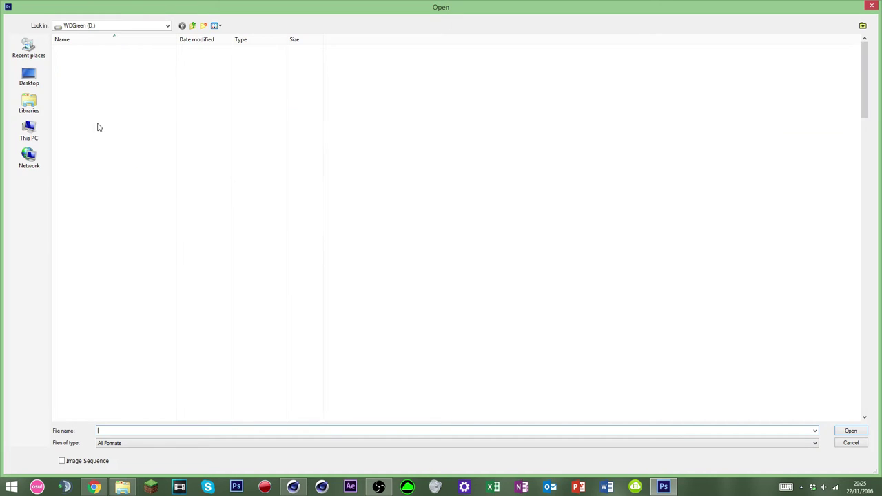
click(168, 144)
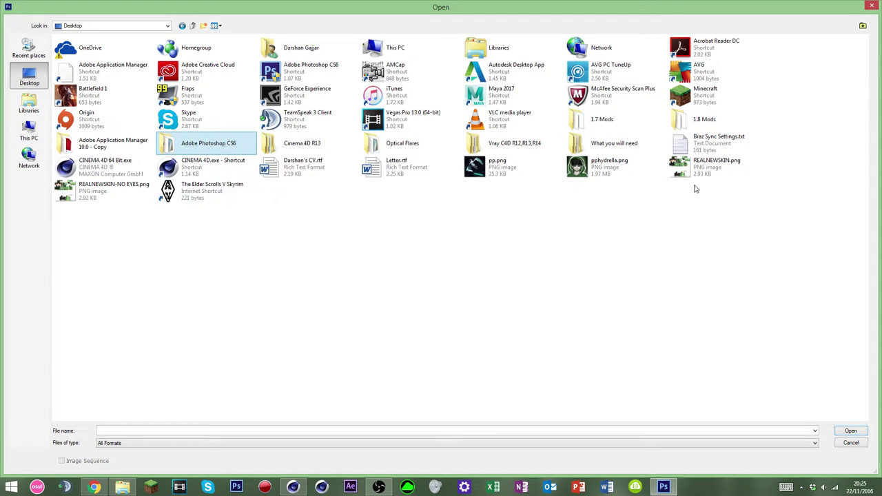
key(Escape)
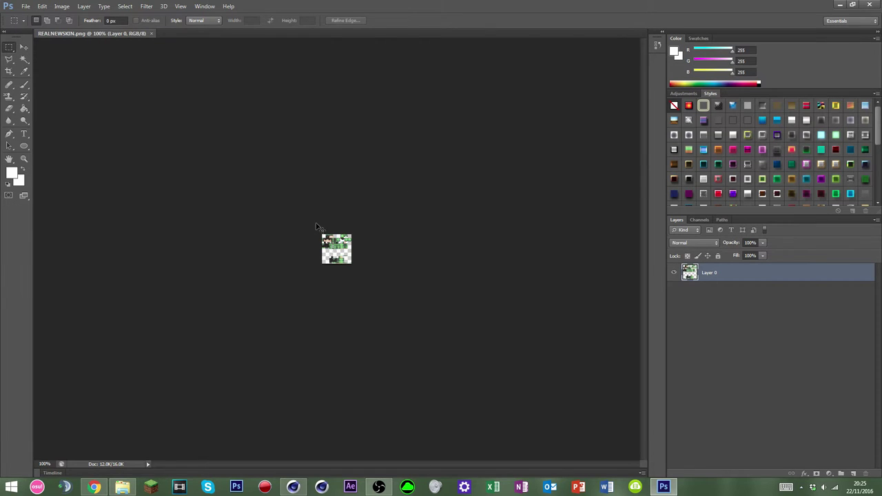
Step: Duplicate the two-by-two-pixel skin patch below the face's left-hand eye onto a new layer and cover that eye with it
alt+scroll(317, 226, up, 10)
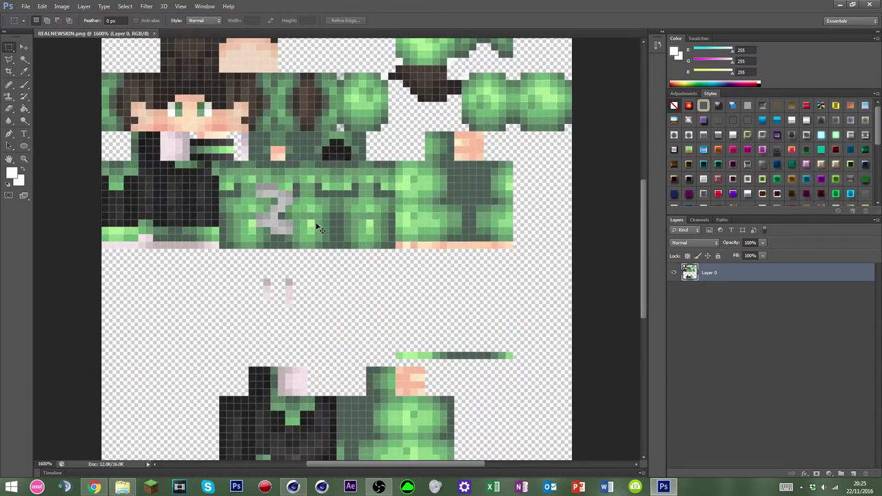
alt+scroll(316, 226, up, 1)
scroll(365, 330, up, 5)
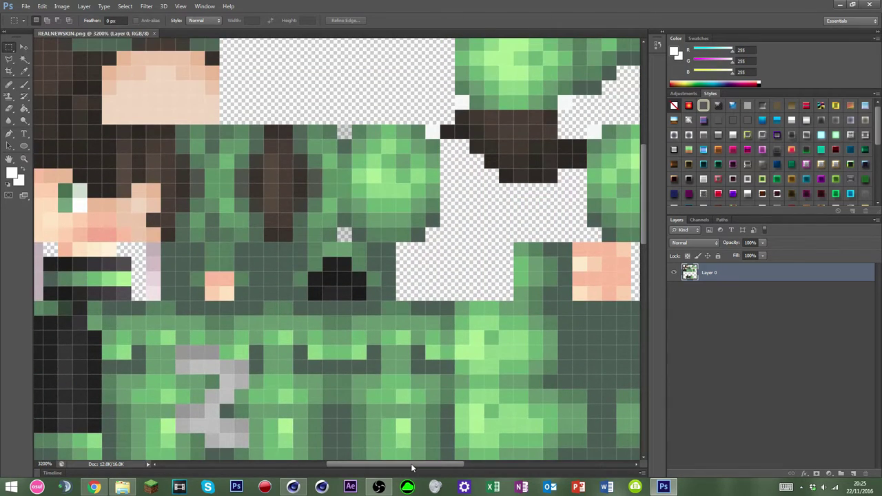
drag(412, 468, 377, 454)
drag(299, 212, 323, 241)
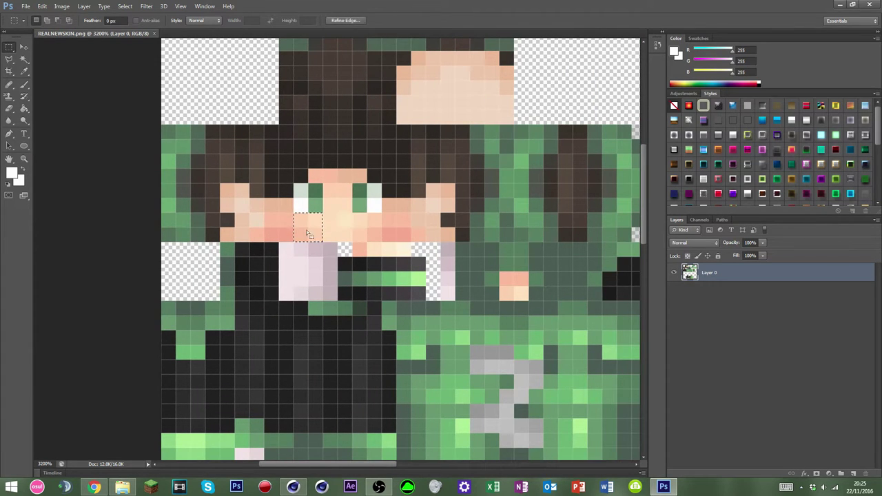
click(23, 47)
key(ctrl+j)
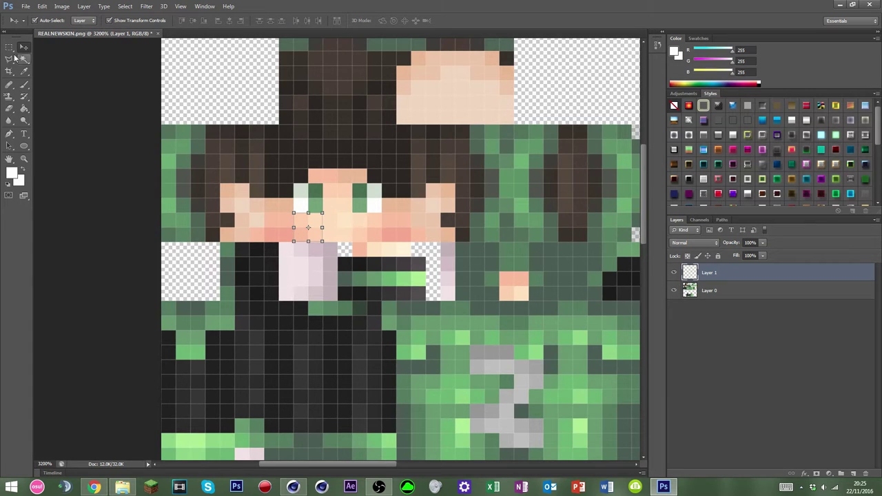
drag(303, 237, 381, 242)
Step: Copy the skin patch below the face's right-hand eye from Layer 0 and place the pasted copy over that eye
click(9, 47)
click(24, 49)
key(ctrl+c)
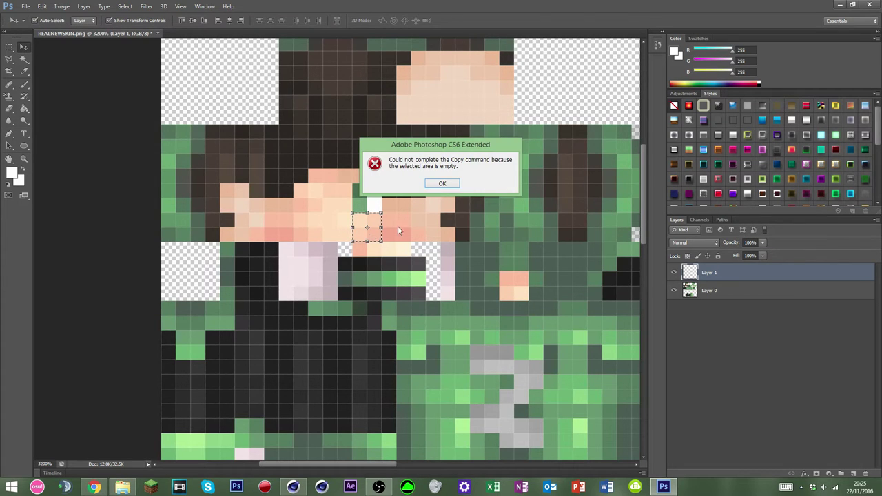
click(444, 183)
click(696, 290)
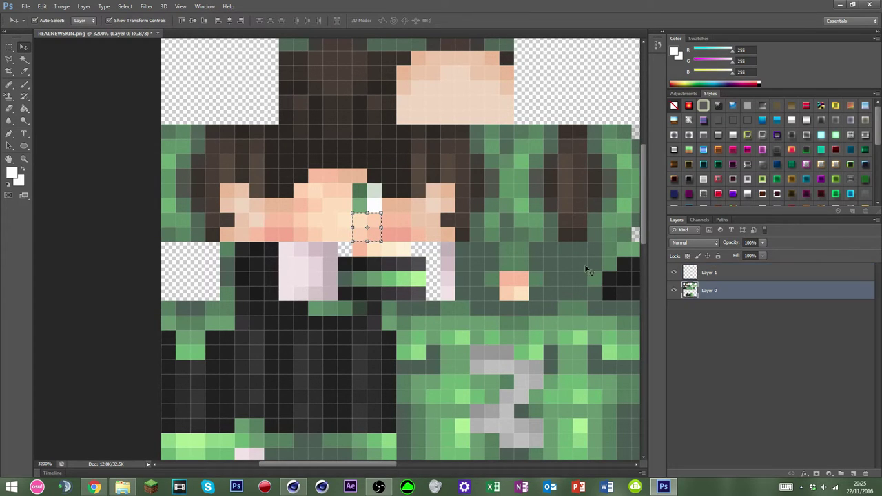
key(ctrl+v)
drag(363, 234, 363, 204)
click(352, 239)
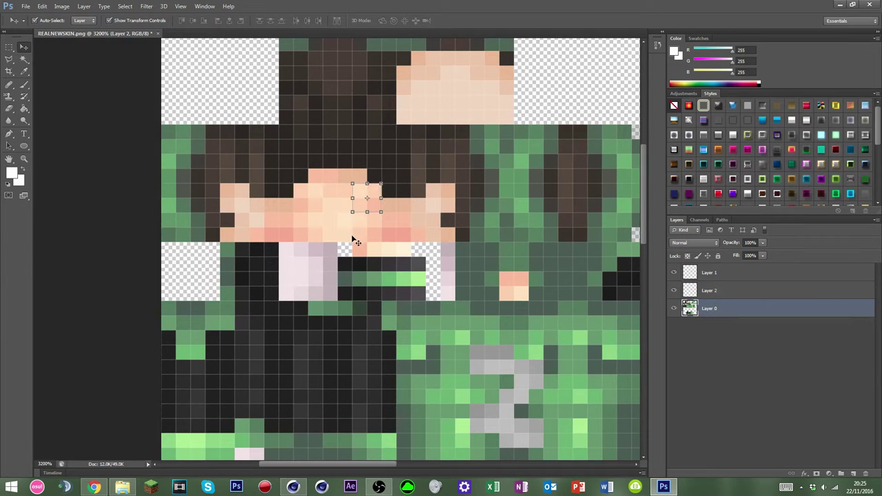
Step: Look up the PNG format in the Save As options, cancel the save and close Photoshop
click(26, 6)
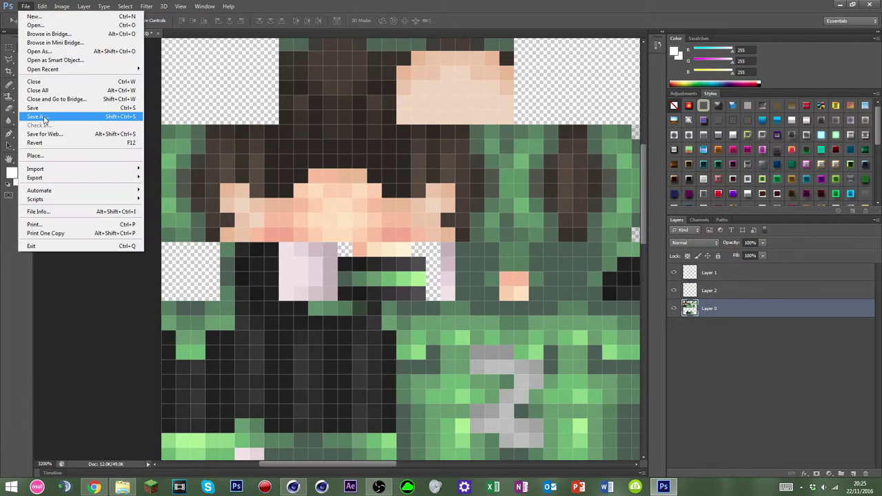
click(42, 113)
click(252, 364)
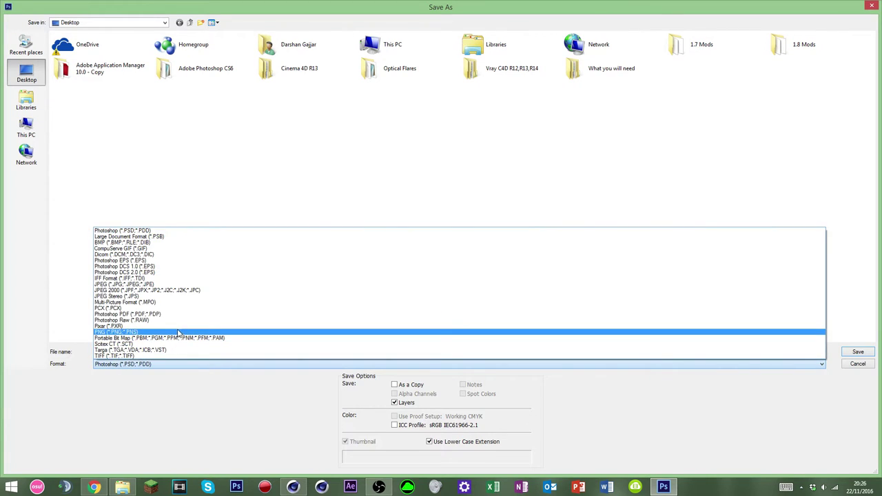
click(158, 363)
click(874, 4)
click(875, 2)
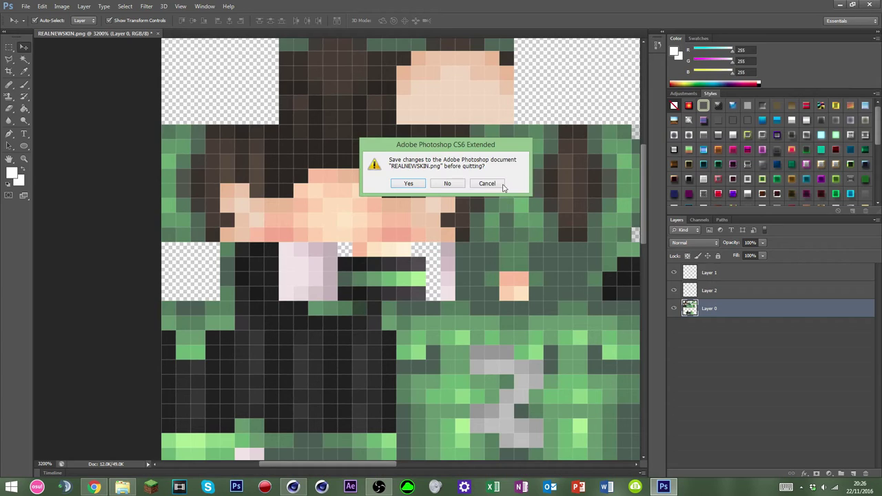
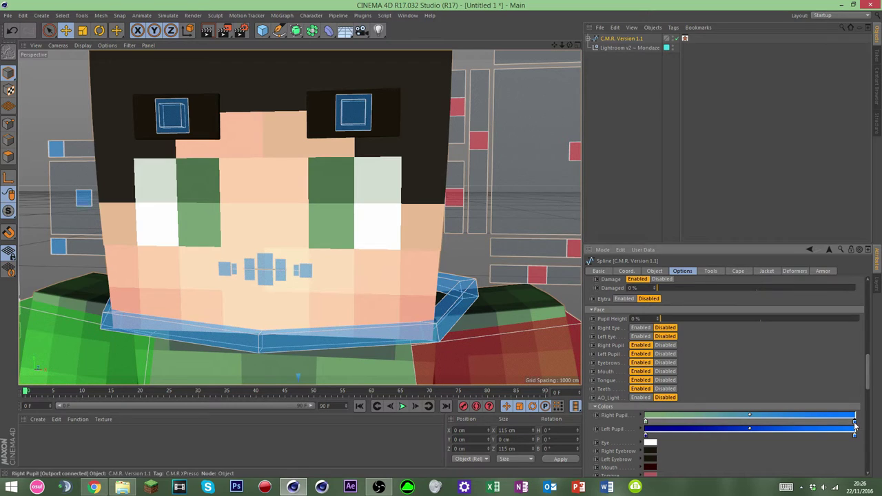
Step: Set the end colour of the Right Pupil gradient to the dark green sampled from the skin's eye
double_click(854, 426)
click(208, 173)
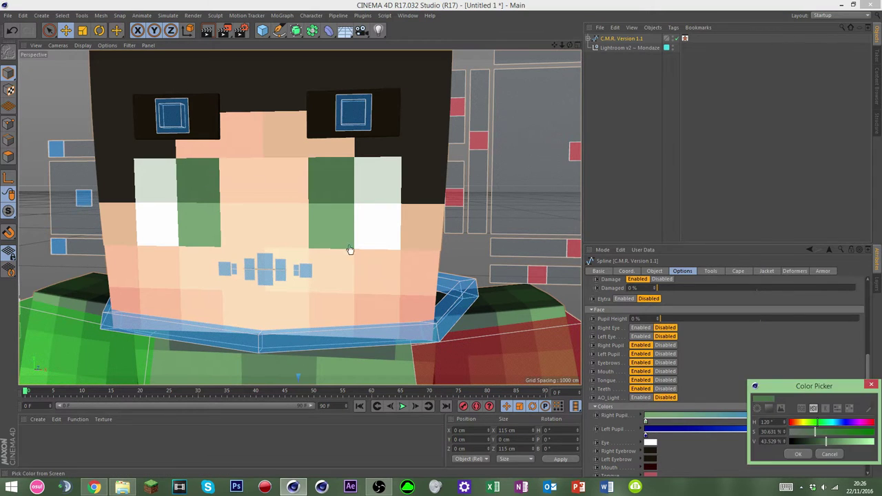
click(799, 455)
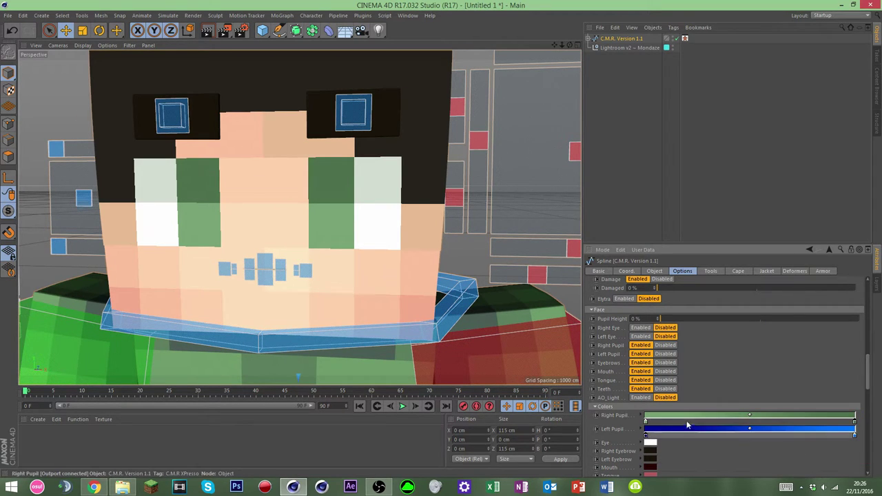
Step: Recolour the Left Pupil gradient with the skin's eye colours, light green at the start and dark green at the end
double_click(644, 436)
click(701, 420)
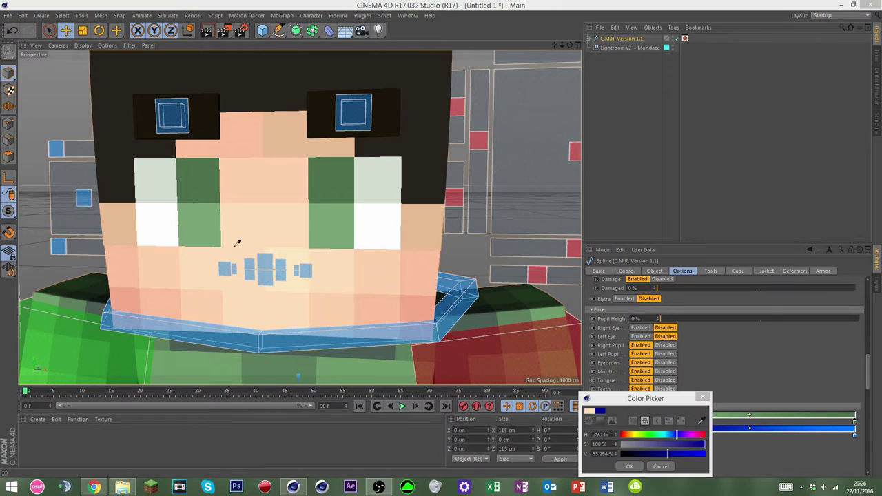
click(207, 237)
click(641, 466)
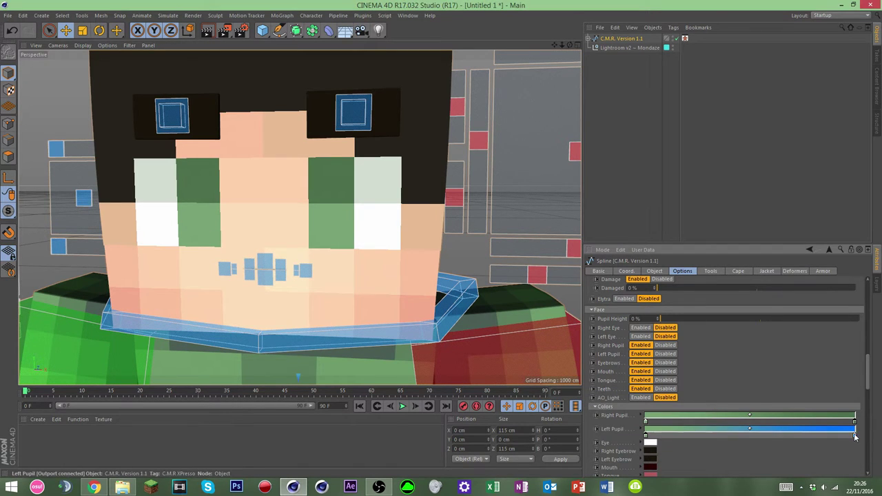
double_click(854, 434)
click(867, 421)
click(341, 194)
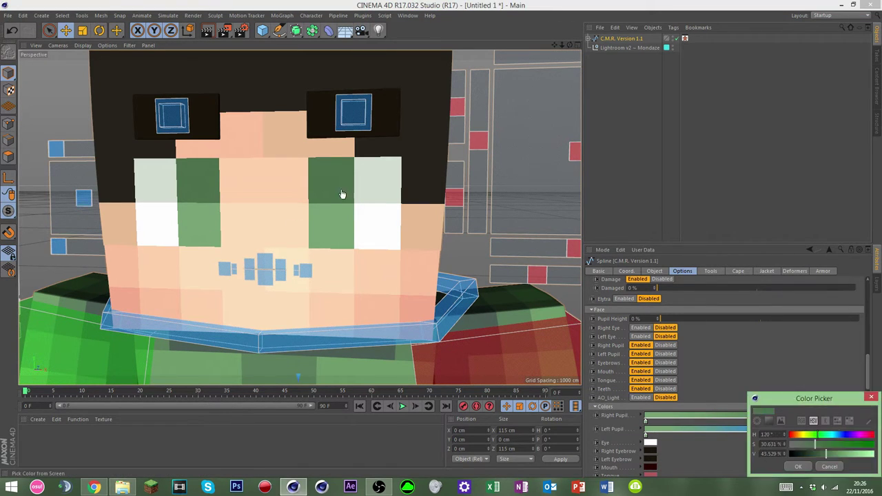
click(796, 467)
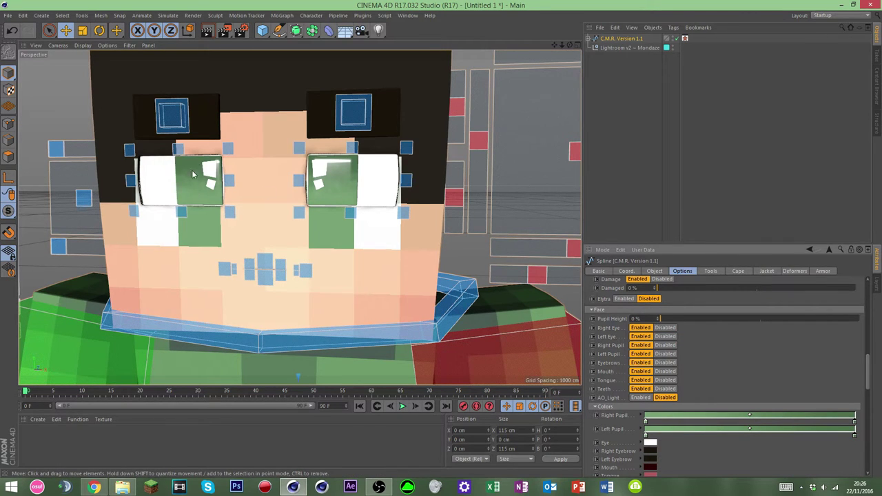
Step: Load REALNEWSKIN-NO EYES.png as the rig's Together skin
scroll(332, 165, down, 4)
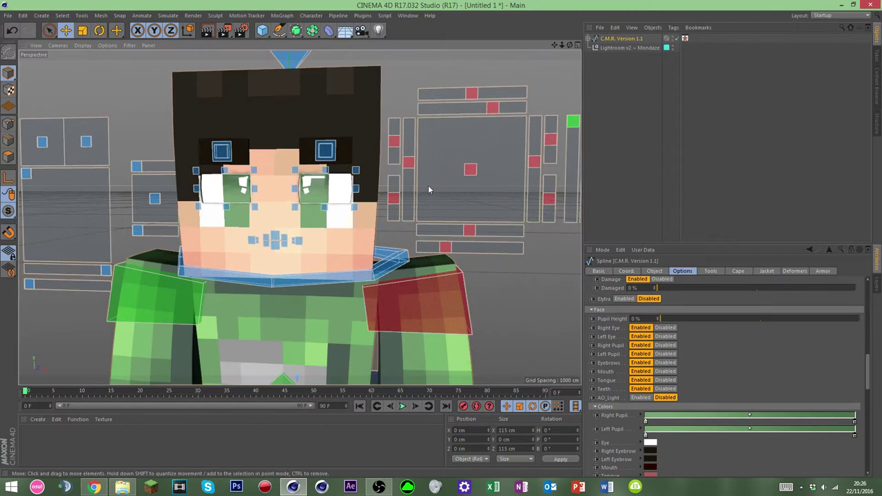
scroll(755, 355, up, 6)
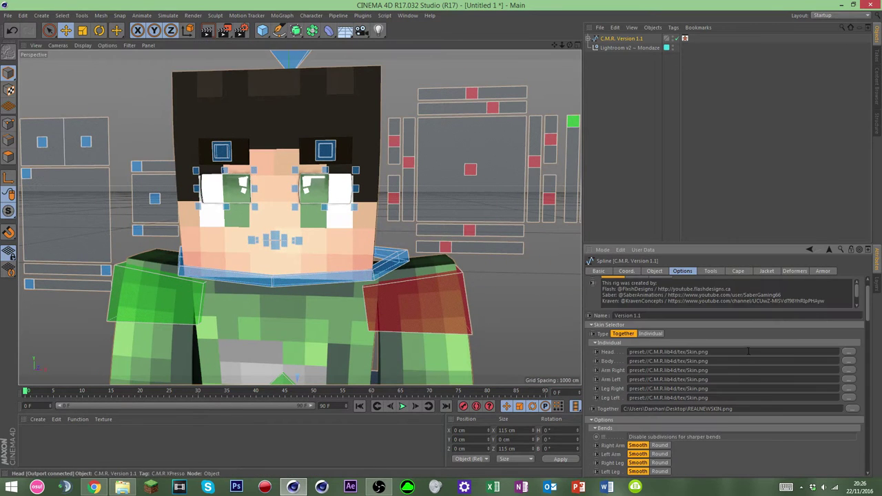
click(852, 408)
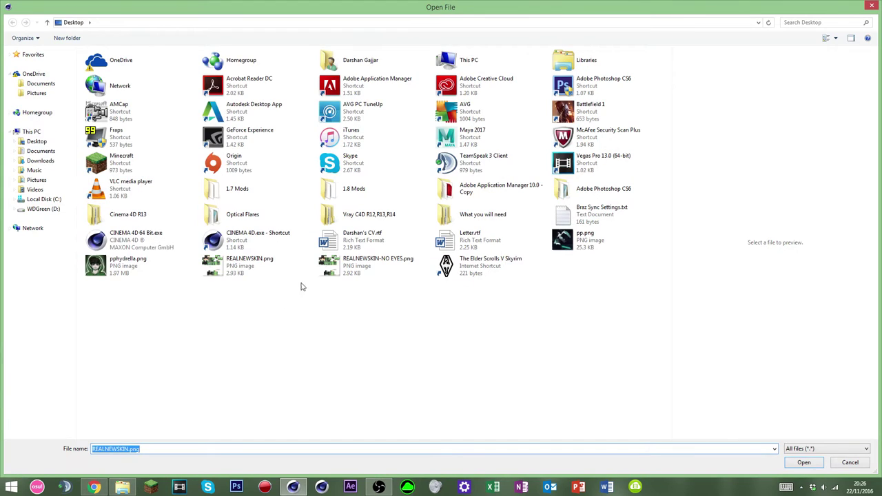
key(Escape)
Step: Slide the lowest red control under the large face control panel to the left end of its track to lower the eyes and eyebrows
scroll(274, 203, down, 2)
alt+right_drag(439, 199, 488, 202)
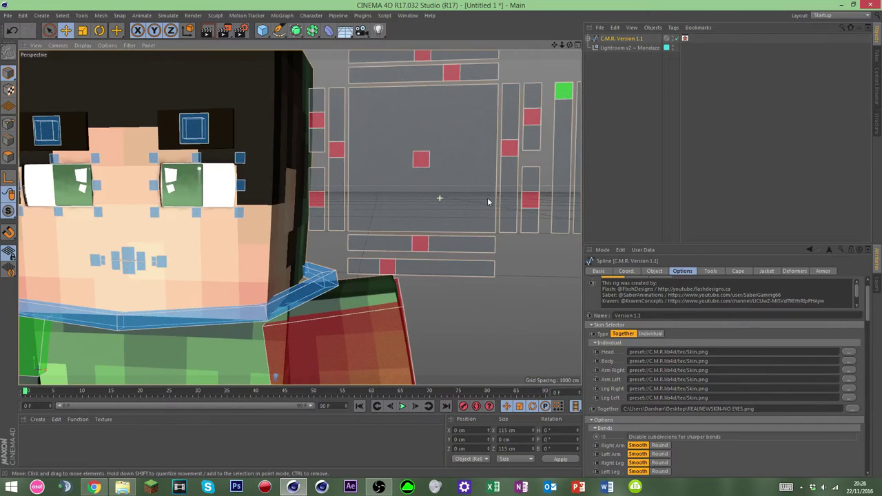
click(421, 245)
drag(436, 248, 331, 263)
Step: Raise the two red sliders flanking the large face control panel together to the top of their tracks to make the eyes taller
drag(335, 147, 345, 89)
key(ctrl+z)
shift+click(508, 147)
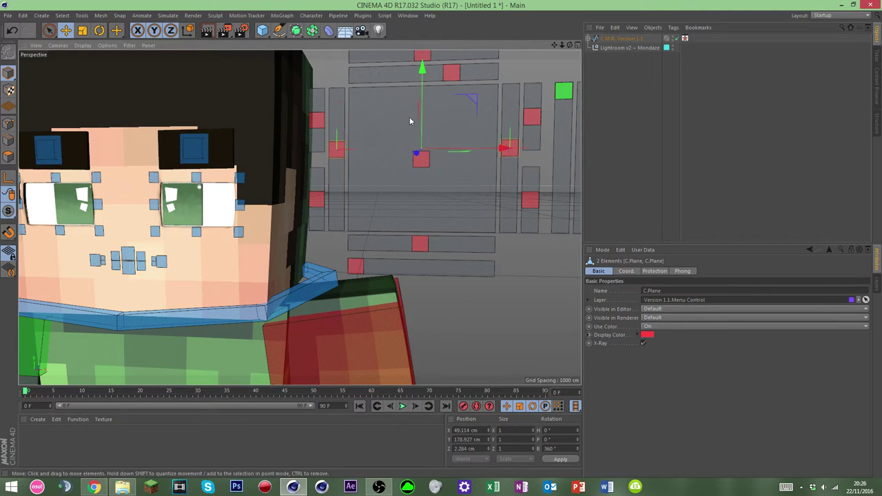
drag(423, 115, 423, 58)
click(428, 186)
Step: Set the rig's Pupil Height to 75 % and adjust it up to 78 %
alt+right_drag(472, 183, 459, 162)
click(605, 48)
click(613, 40)
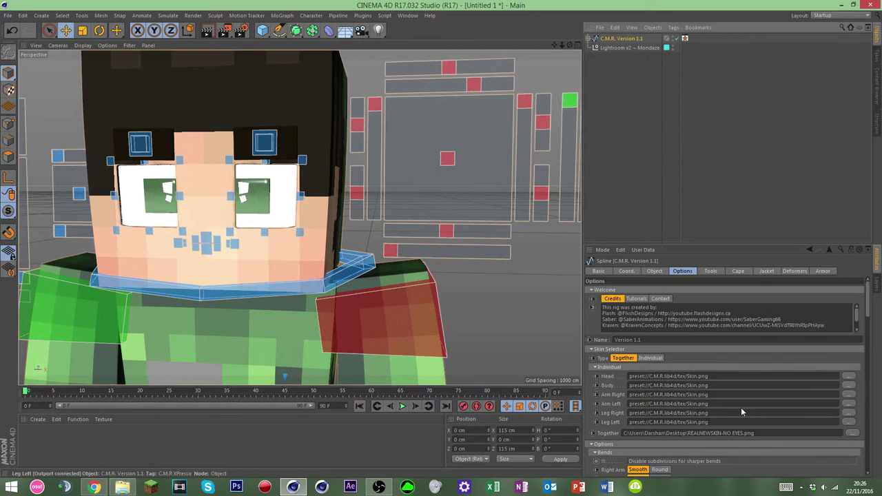
drag(870, 318, 859, 382)
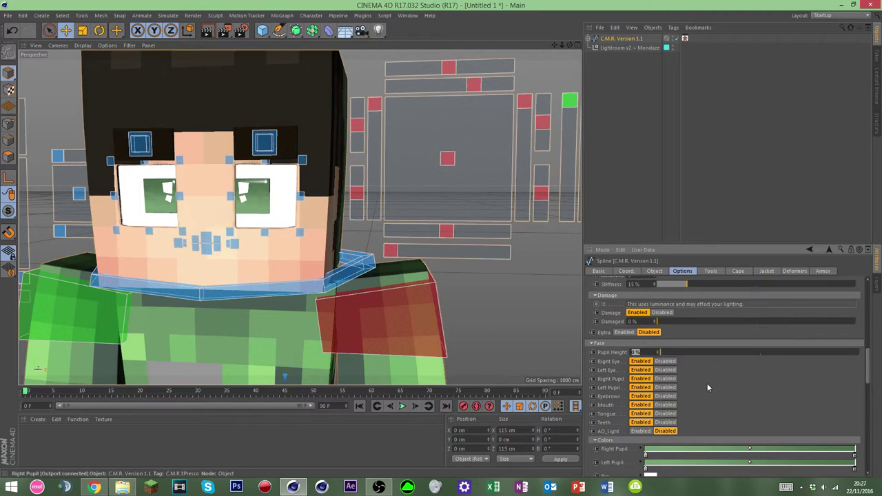
text(75)
key(Return)
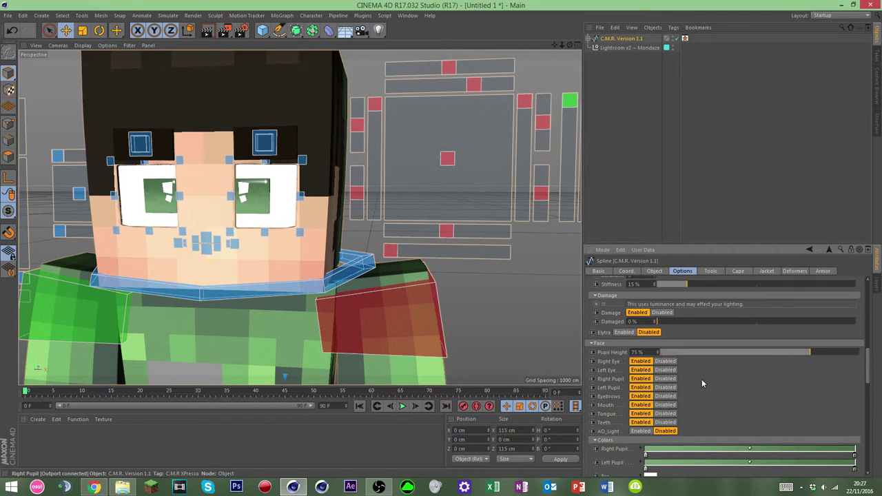
click(808, 353)
click(809, 354)
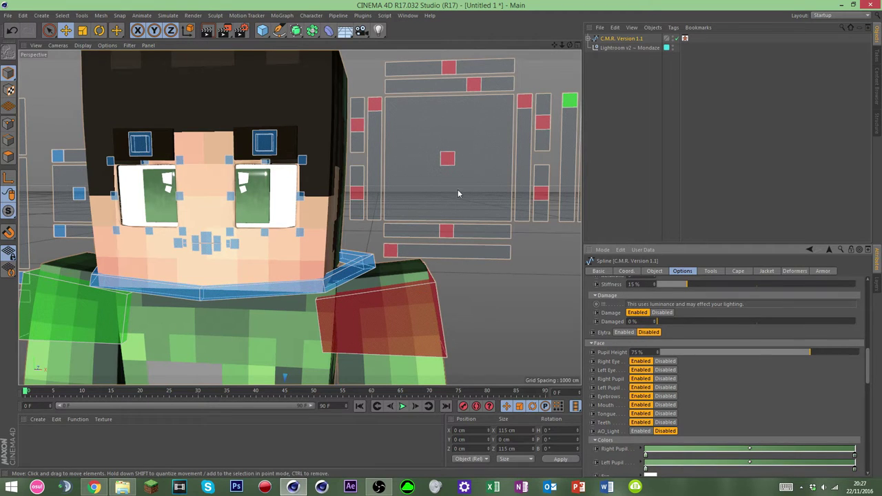
mouse_move(808, 352)
mouse_down()
mouse_move(874, 353)
mouse_move(817, 357)
mouse_up()
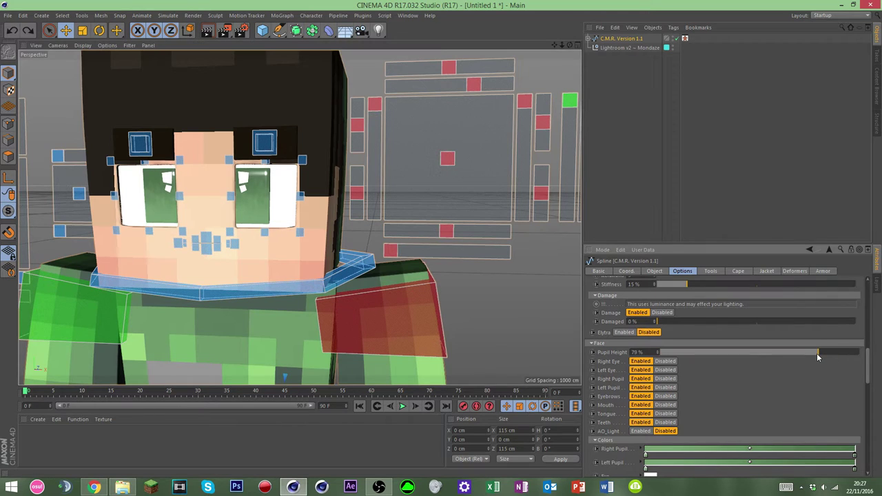
click(509, 309)
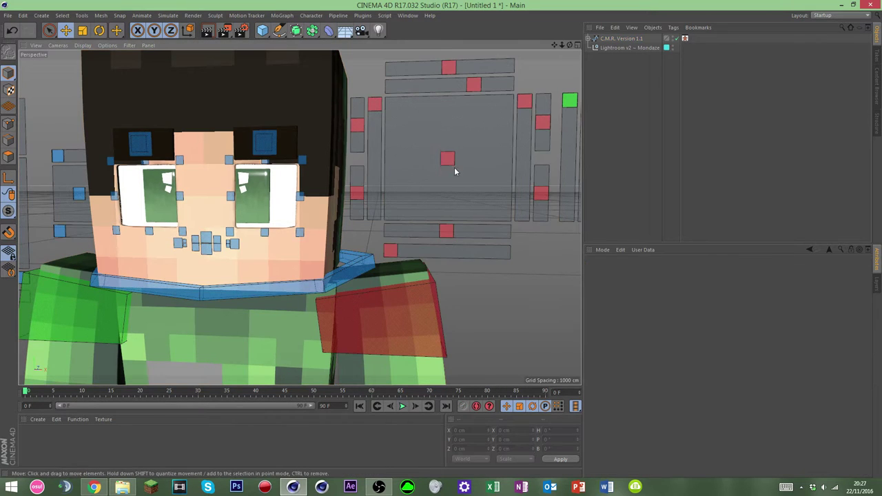
Step: Try out the pupil direction with the central red face control and check the eyes from near and far
drag(452, 164, 490, 163)
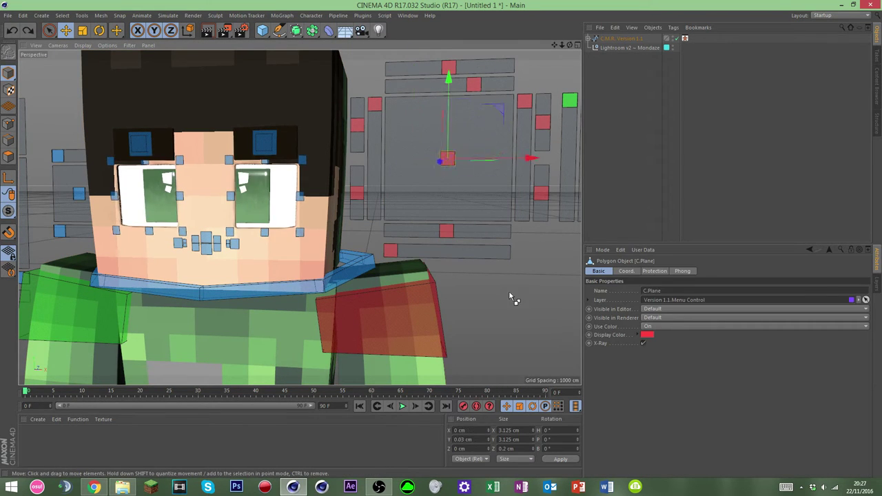
click(398, 157)
scroll(399, 157, down, 10)
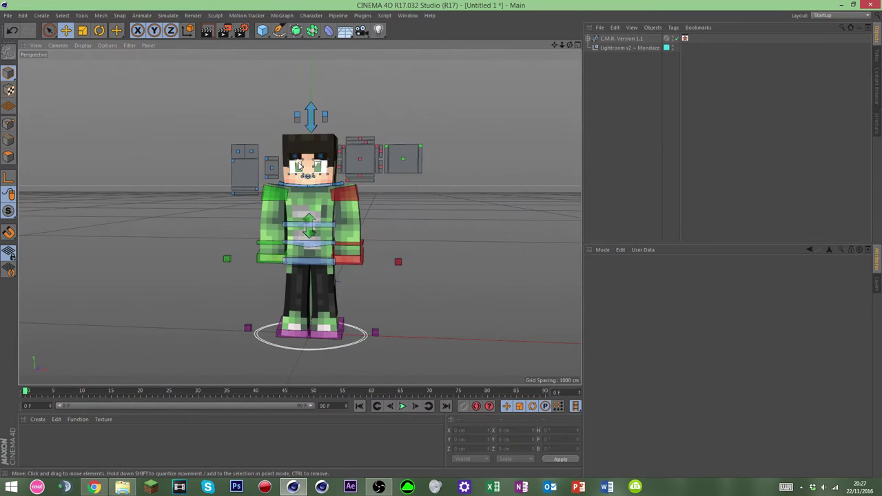
scroll(323, 148, up, 5)
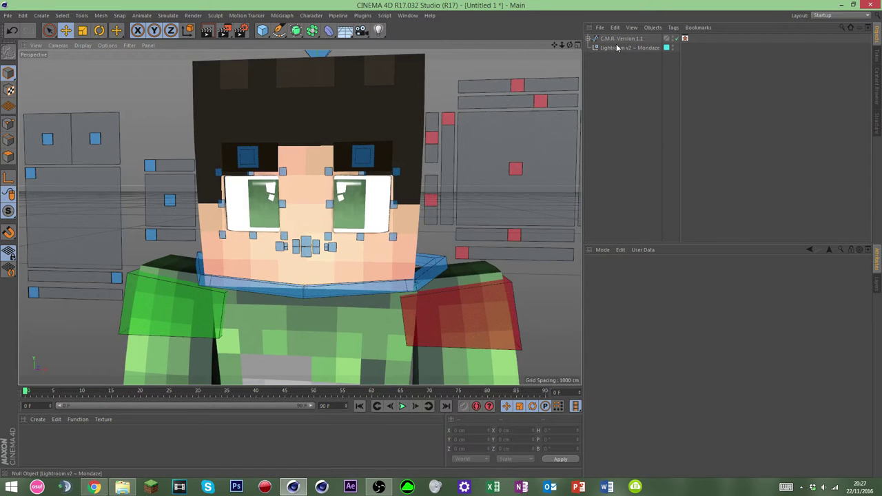
click(327, 200)
scroll(328, 200, down, 5)
Step: Turn on Auto Extrude Hat Layer in the rig's Second Layers options and check the extruded hair on the head
click(624, 40)
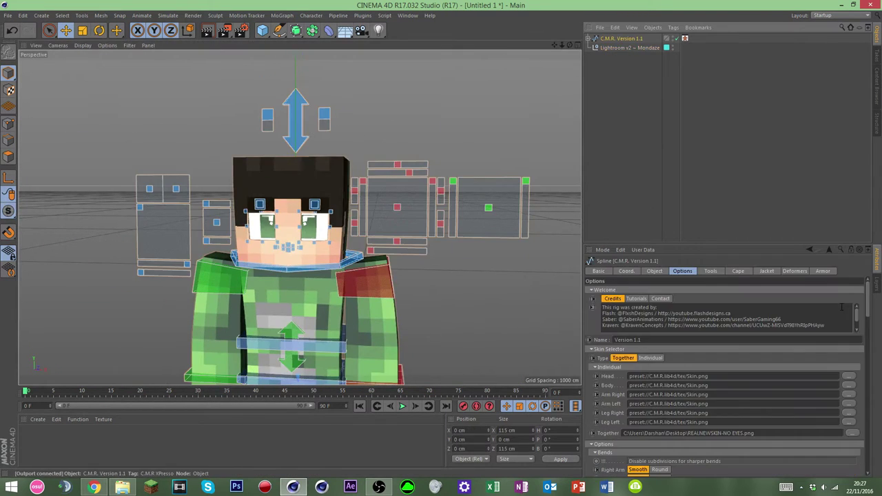
drag(869, 300, 866, 424)
click(662, 378)
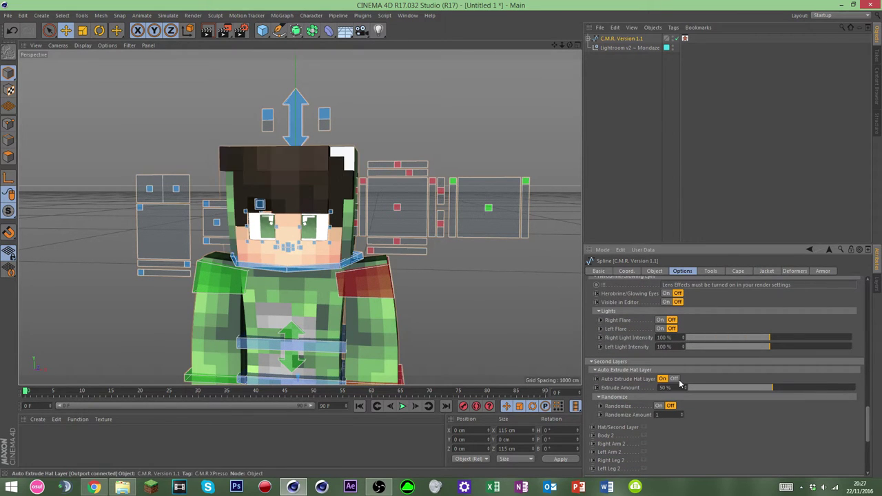
scroll(313, 188, up, 5)
scroll(313, 188, down, 8)
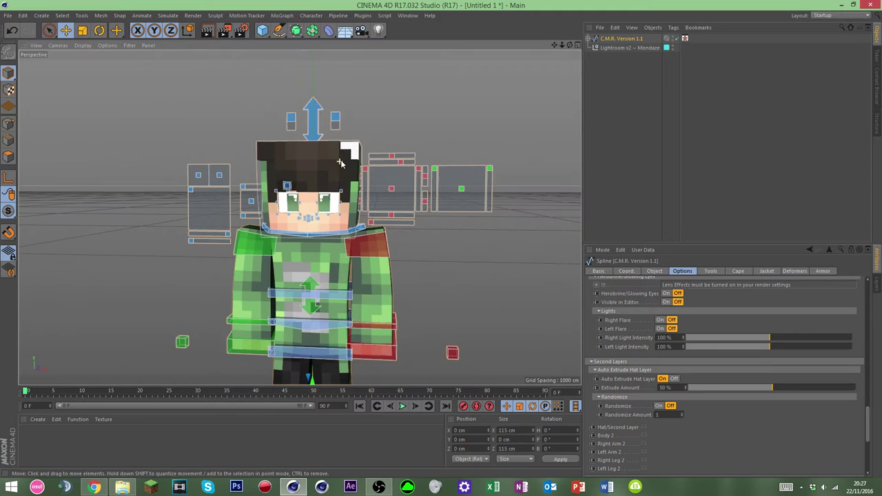
scroll(316, 169, up, 3)
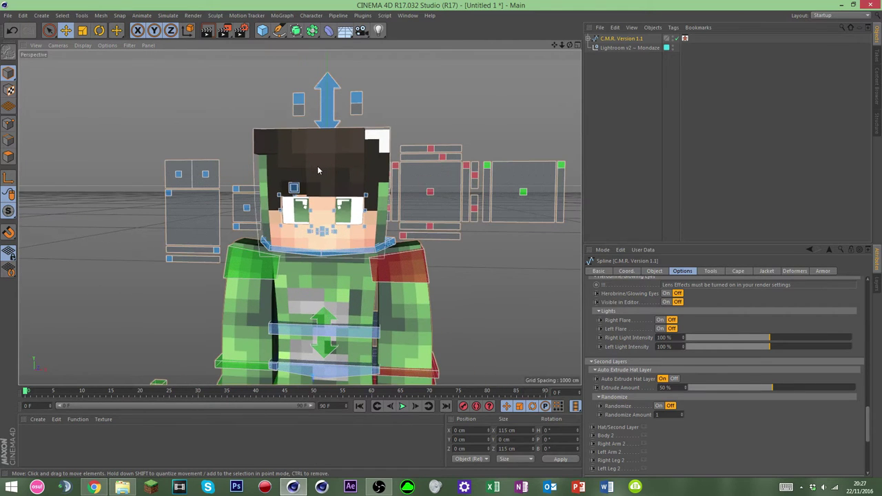
drag(569, 45, 651, 93)
drag(466, 61, 464, 58)
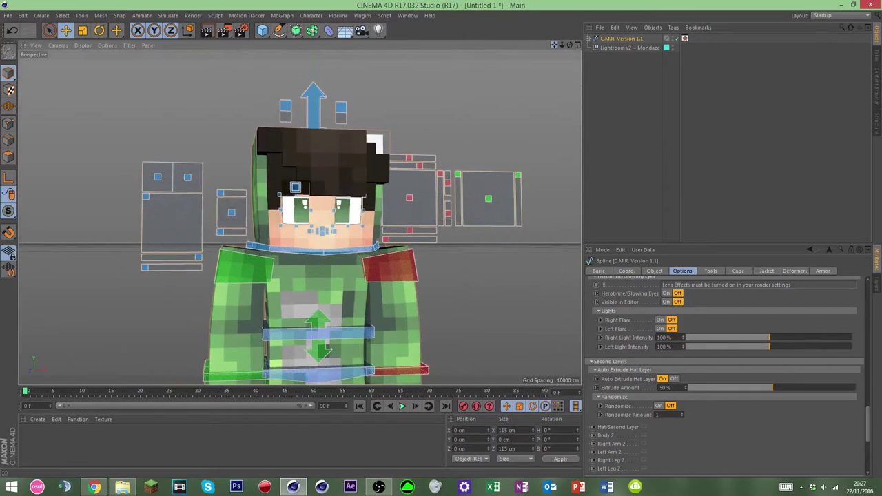
alt+middle_drag(322, 172, 305, 189)
scroll(305, 189, up, 2)
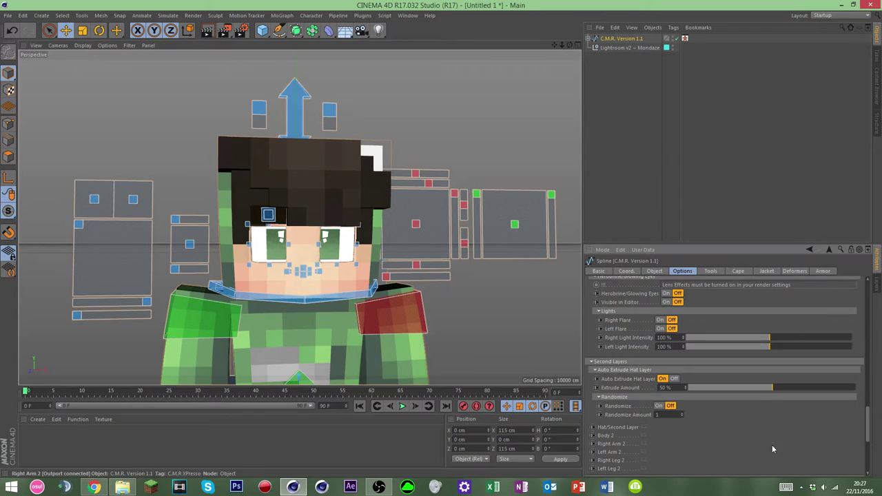
Step: Select the head's secondLayer mesh and switch to polygon editing with the Live Selection tool
click(368, 203)
scroll(368, 202, up, 3)
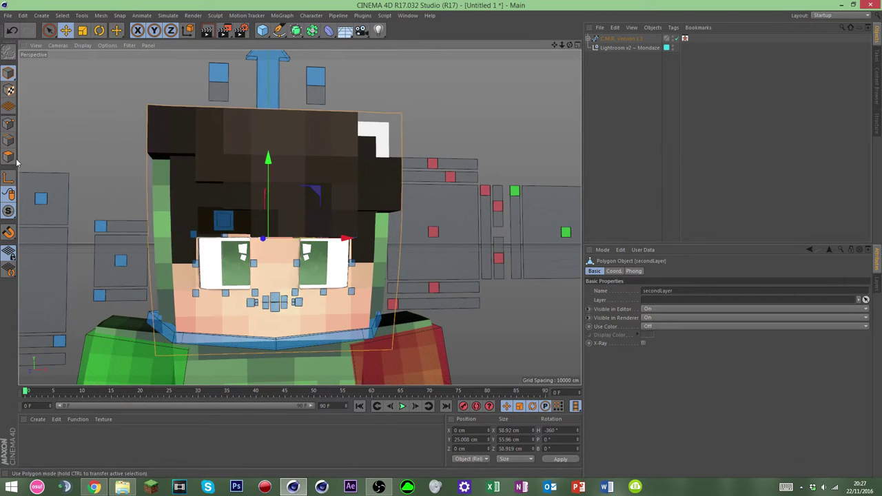
click(65, 32)
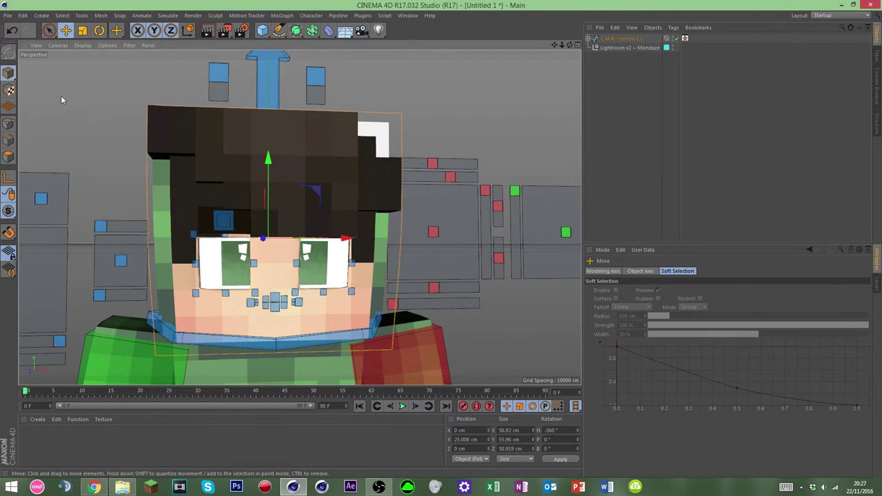
click(255, 137)
click(8, 156)
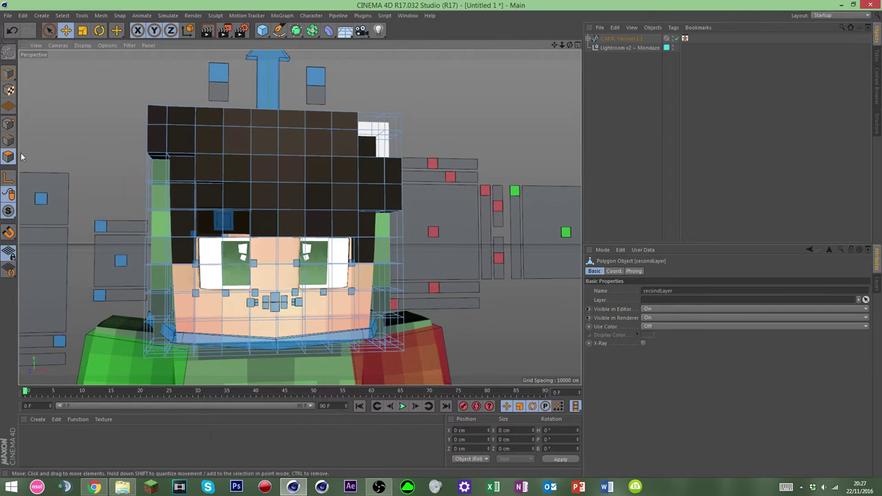
click(49, 29)
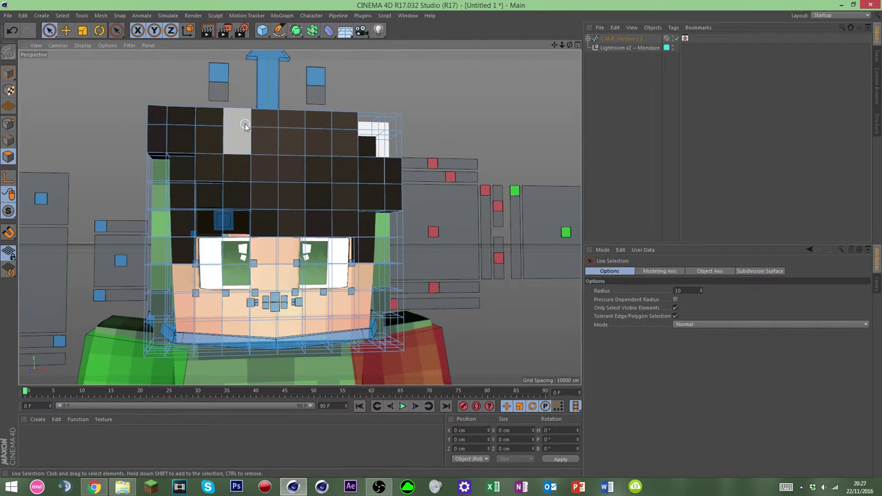
Step: Extrude a diagonal, stair-shaped band of polygons across the front of the hair by 3 cm
drag(245, 125, 341, 224)
key(d)
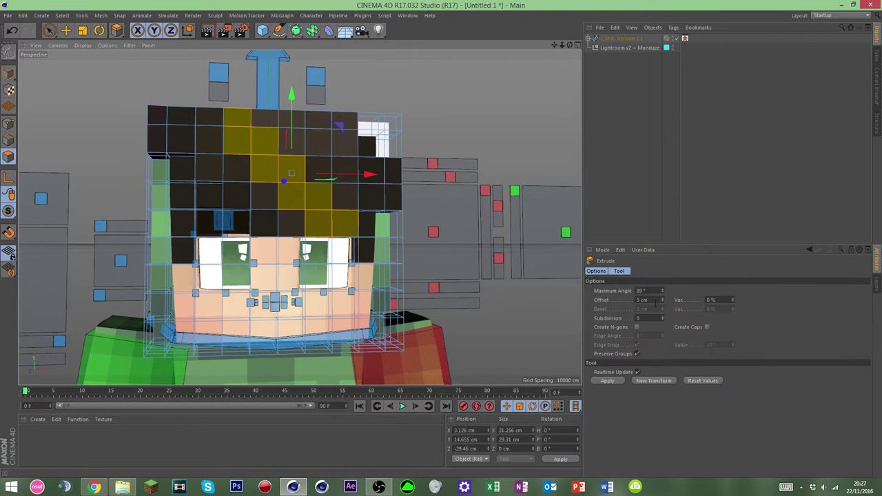
drag(655, 300, 634, 301)
text(3)
click(611, 379)
Step: Select the front hair polygons bordering the raised diagonal band on both sides and extrude them by 2 cm
scroll(310, 145, up, 4)
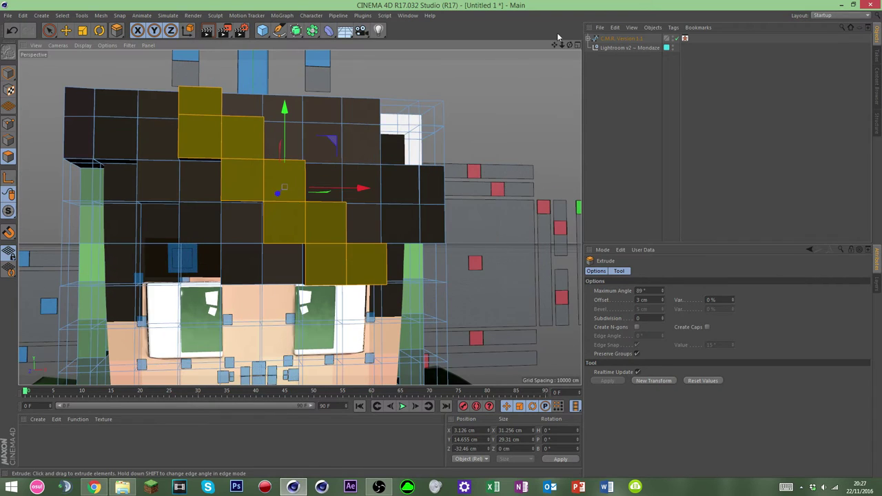
alt+drag(299, 216, 276, 215)
click(262, 104)
shift+click(288, 142)
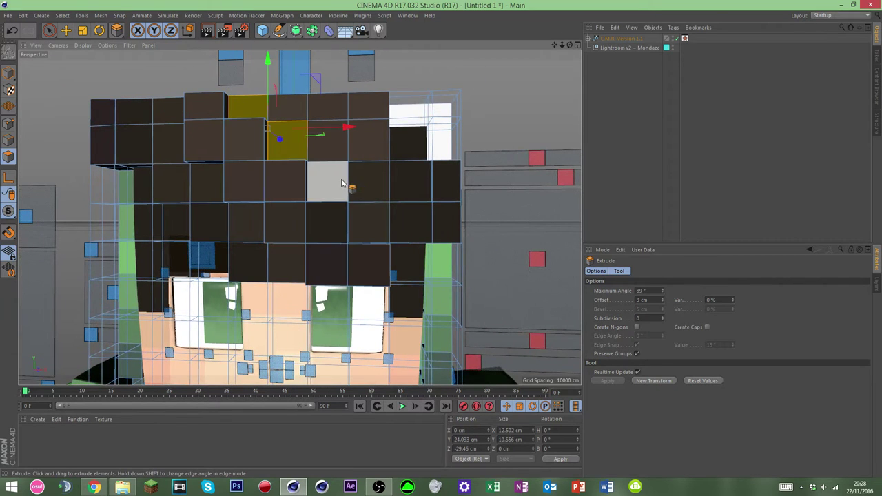
shift+click(342, 183)
shift+click(369, 229)
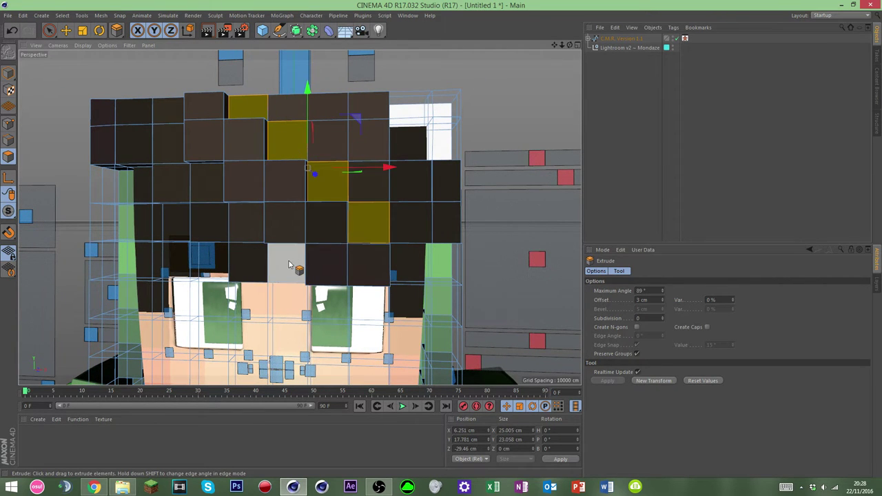
shift+click(289, 265)
shift+click(246, 222)
shift+click(207, 181)
shift+click(169, 111)
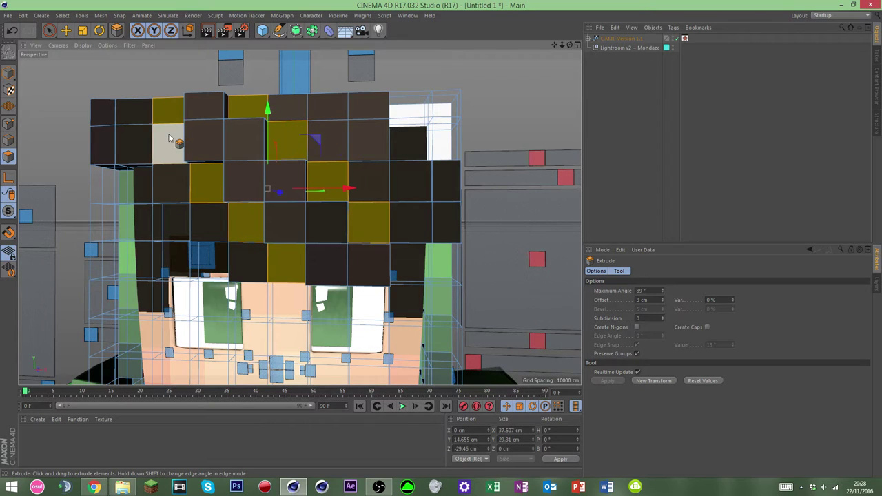
shift+click(157, 139)
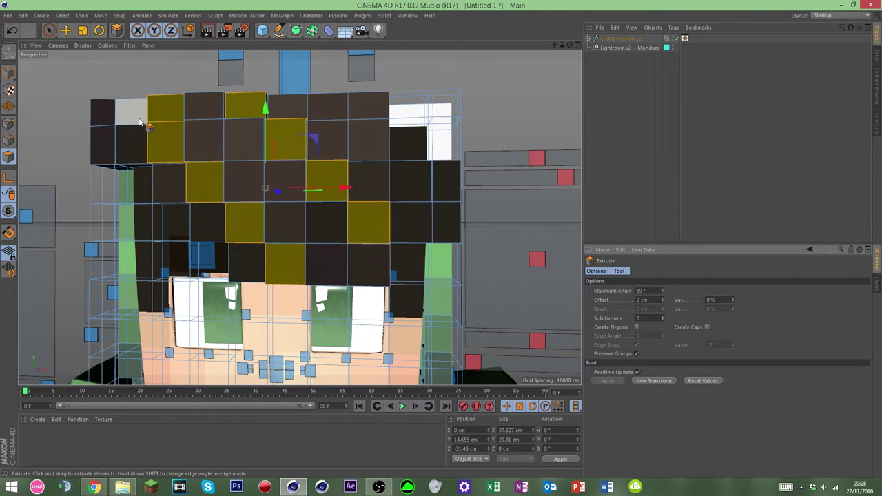
Step: Select the next diagonal rows of front hair polygons outside the raised area on both sides and extrude them by 1 cm
click(139, 123)
shift+click(178, 188)
shift+click(207, 222)
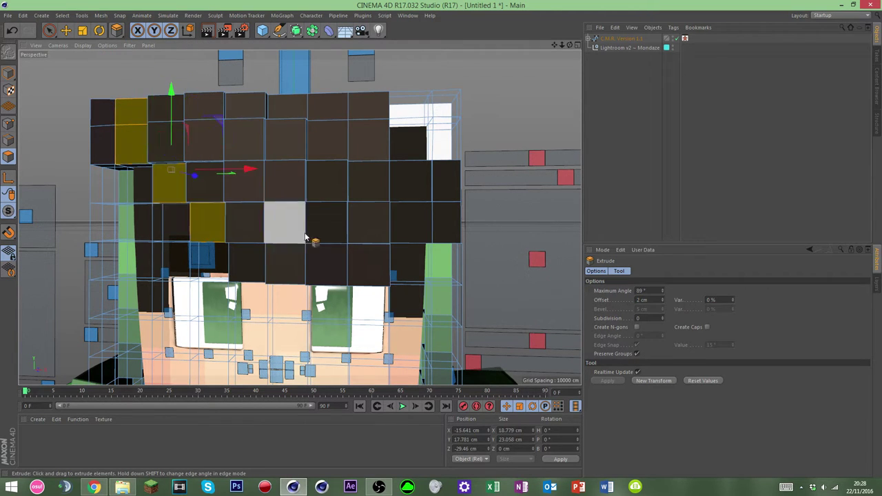
shift+click(246, 262)
scroll(370, 255, up, 3)
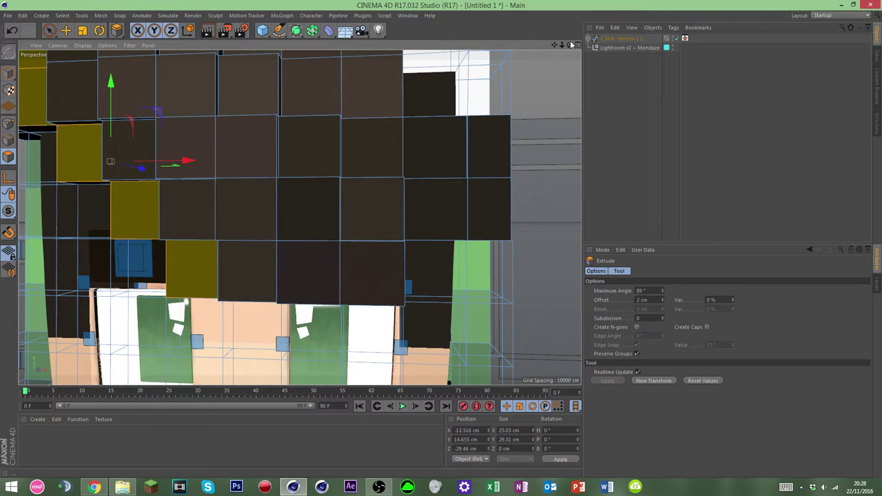
drag(570, 44, 496, 45)
shift+click(286, 117)
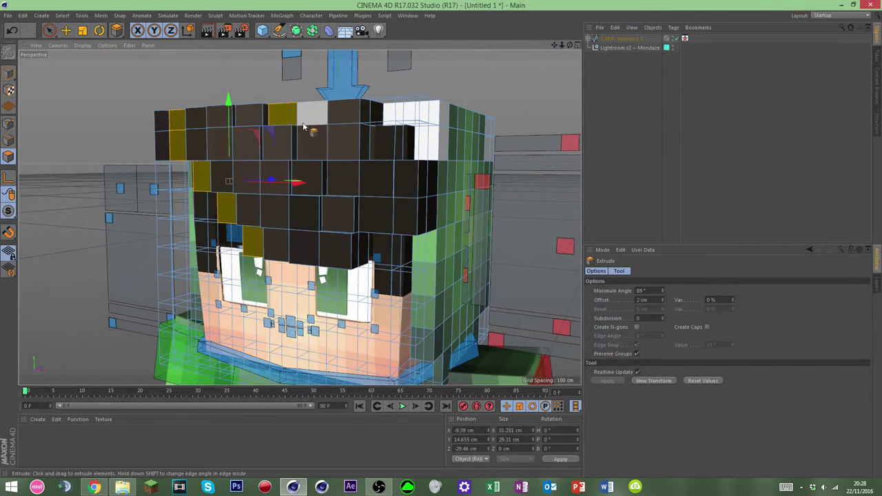
shift+click(312, 141)
shift+click(343, 178)
shift+click(376, 215)
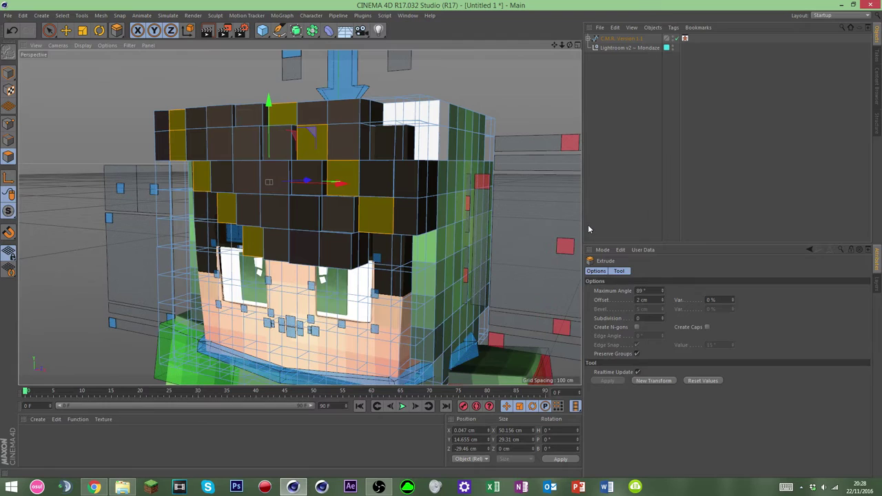
double_click(640, 299)
text(1)
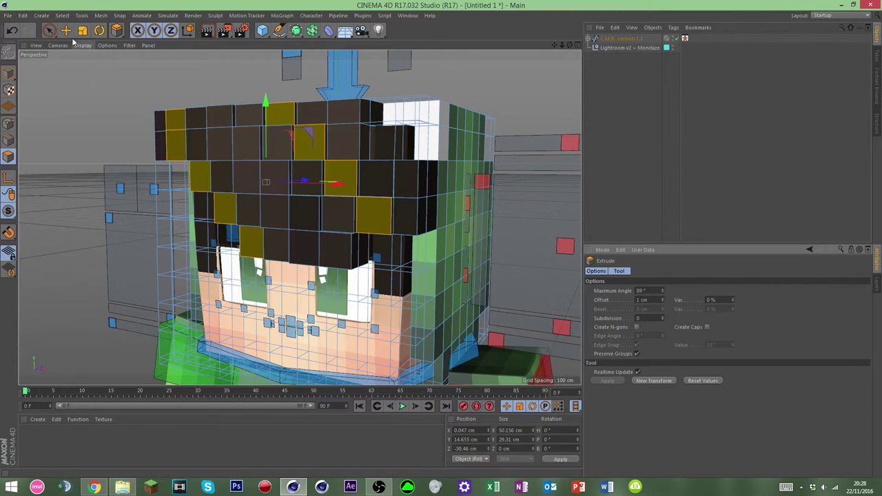
Step: Switch from polygon editing to model mode, deselect the hair mesh, and activate the Move tool
click(65, 30)
click(15, 71)
click(49, 30)
click(79, 88)
scroll(289, 85, down, 3)
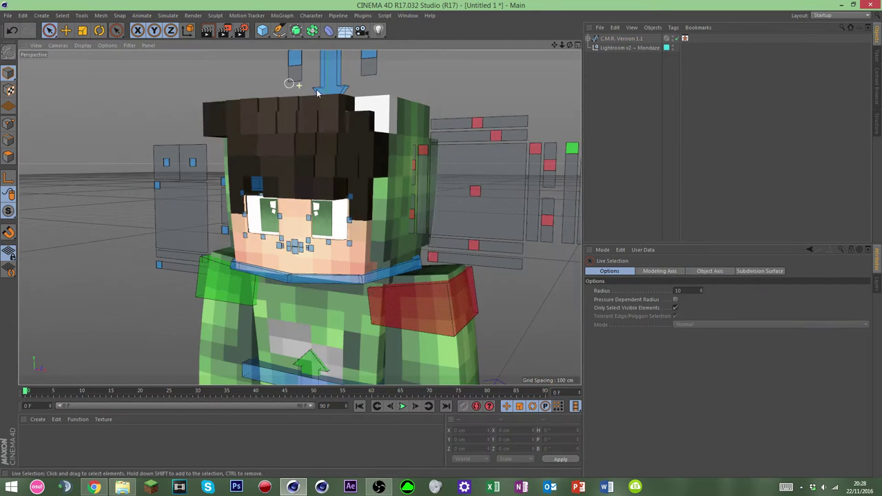
scroll(365, 148, down, 4)
drag(569, 45, 513, 52)
scroll(281, 178, down, 4)
key(e)
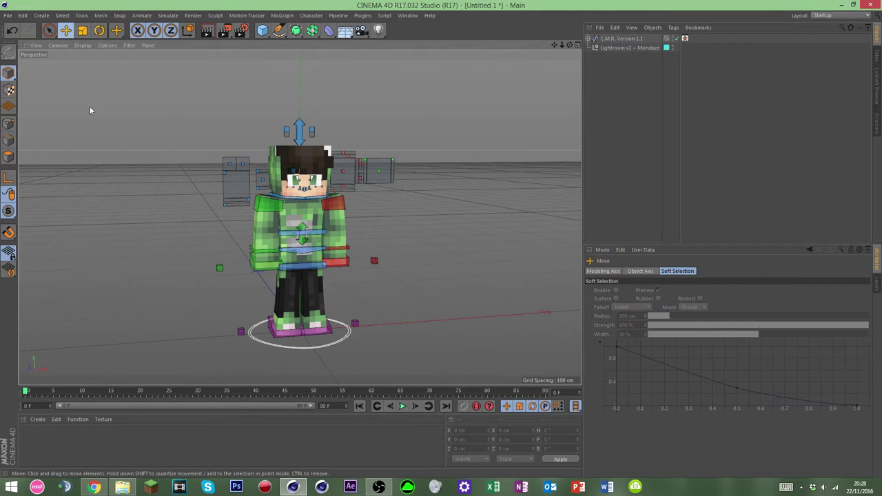
Step: Examine the character's layered hair and full body from the front, both close up and at a distance
scroll(197, 185, up, 3)
scroll(348, 213, up, 3)
scroll(279, 201, down, 5)
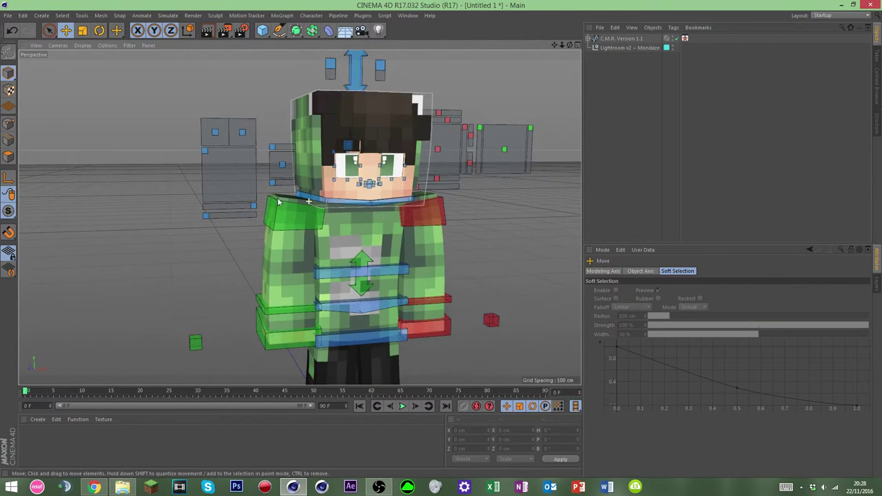
scroll(253, 206, up, 4)
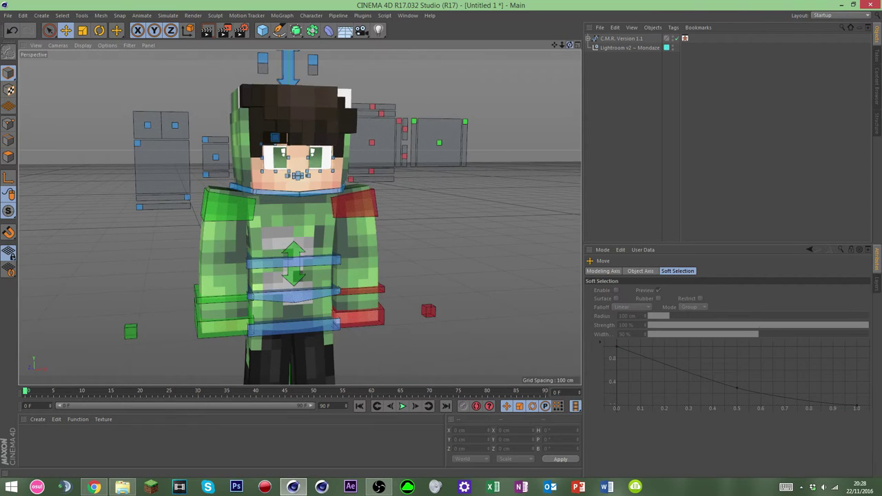
mouse_move(569, 45)
mouse_down()
mouse_move(566, 103)
mouse_move(558, 45)
mouse_up()
scroll(389, 141, down, 5)
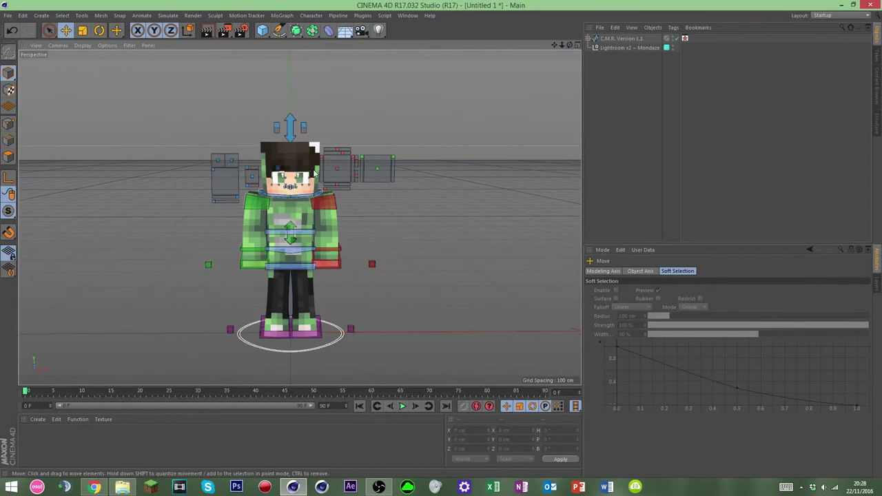
scroll(347, 122, up, 6)
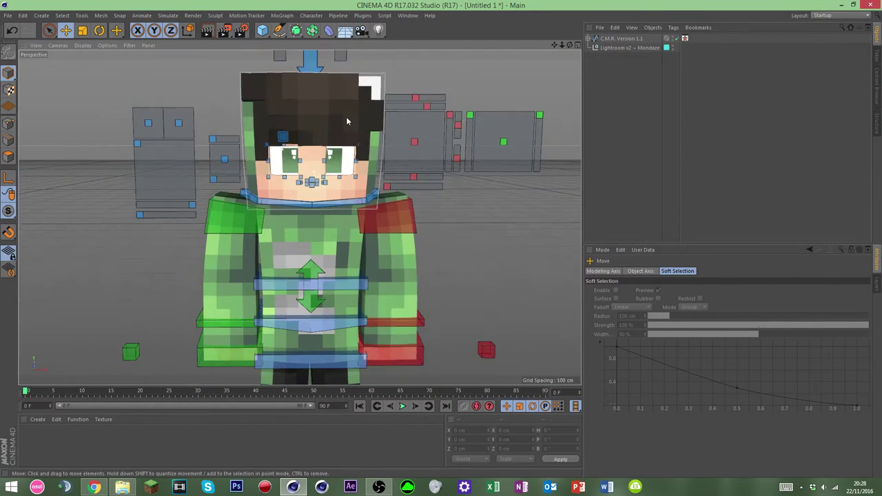
scroll(344, 117, down, 5)
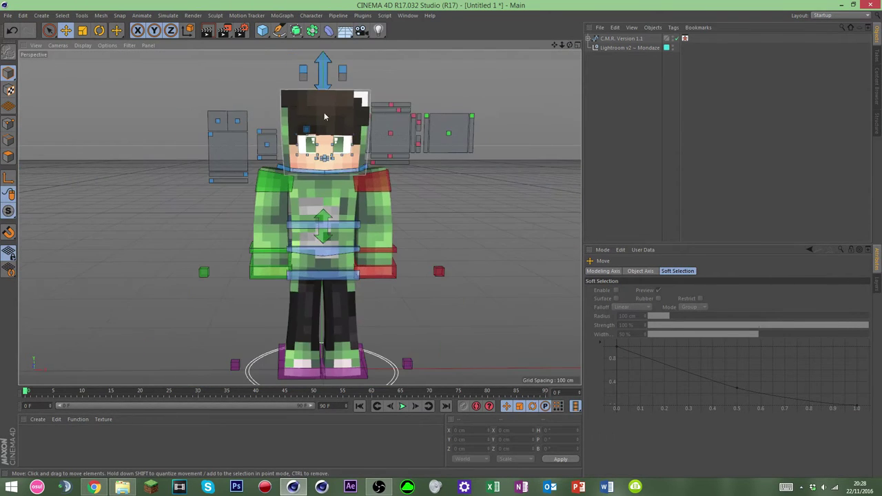
scroll(310, 221, up, 7)
scroll(228, 338, down, 5)
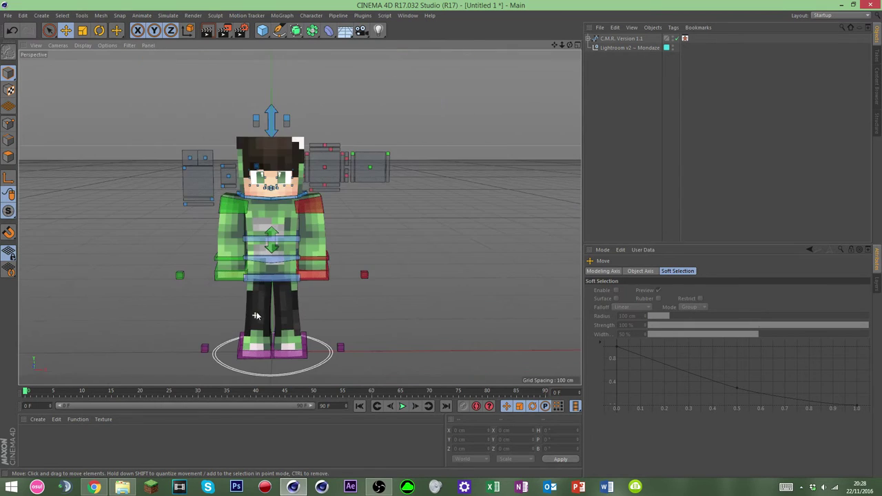
scroll(262, 262, up, 2)
scroll(281, 193, down, 2)
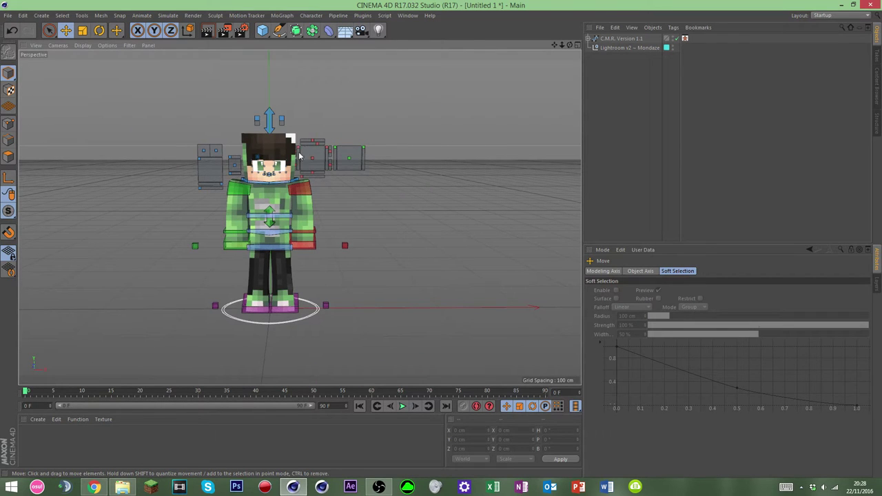
scroll(199, 234, down, 2)
scroll(210, 225, up, 5)
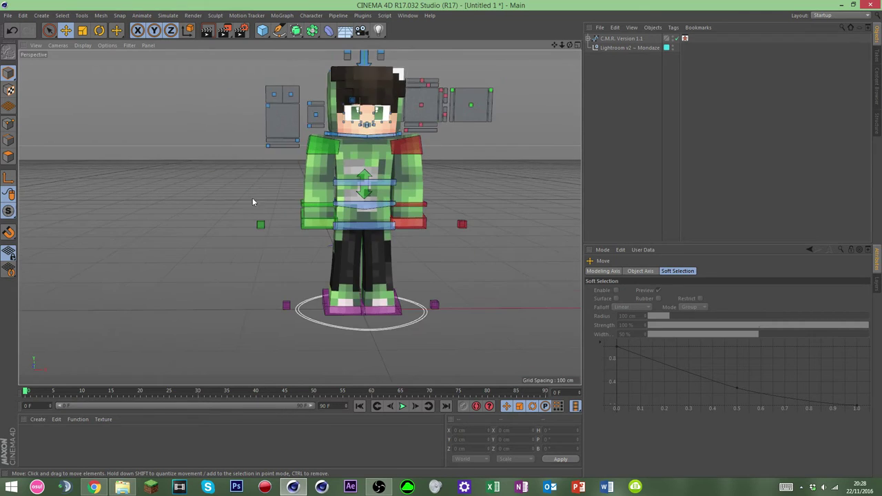
scroll(253, 202, up, 2)
scroll(276, 214, down, 4)
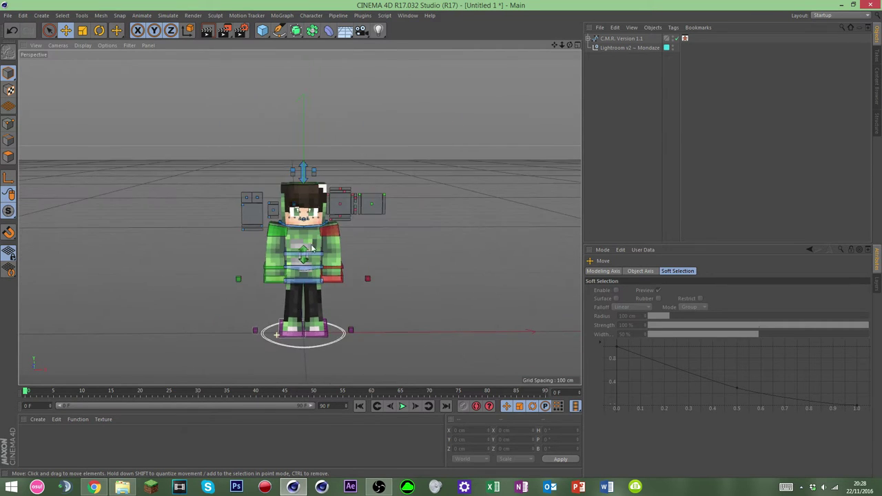
scroll(303, 228, up, 3)
scroll(324, 246, down, 3)
scroll(324, 246, up, 5)
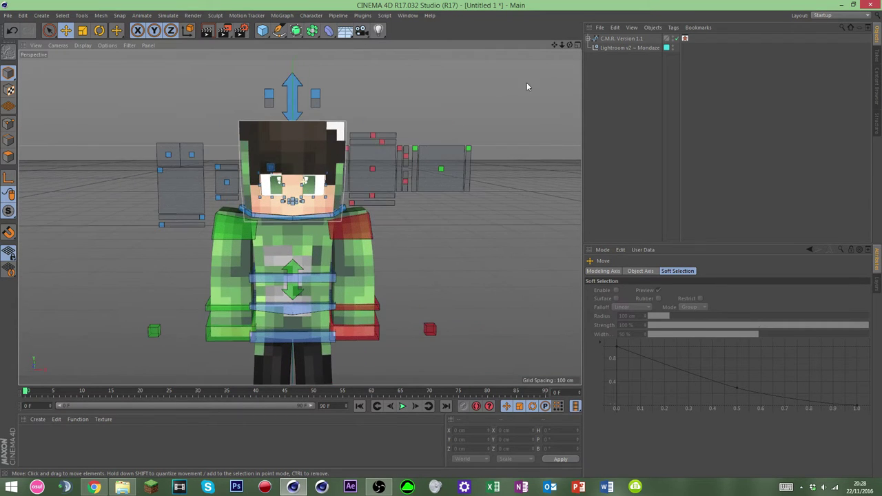
scroll(300, 218, up, 3)
Step: Browse the Misc., Transportation, Decoration and Building Blocks folders of the TumbaBits Minecraft Model Pack in the Content Browser
key(alt+Tab)
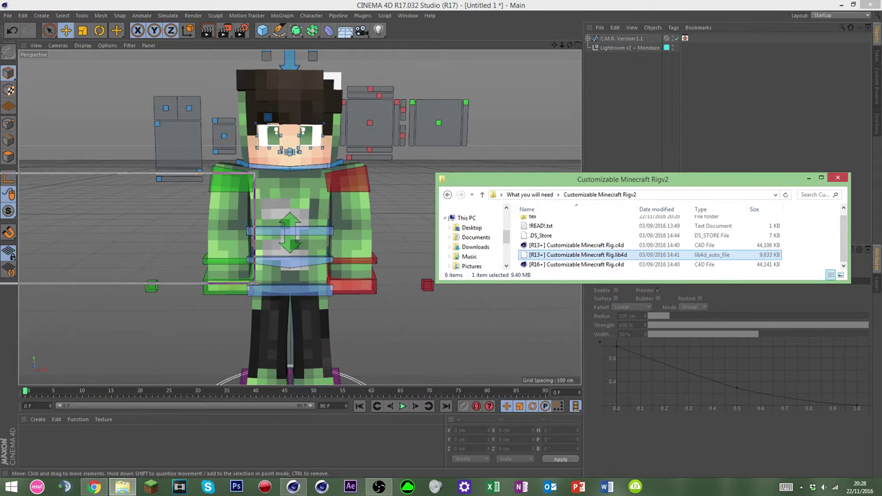
key(alt+Tab)
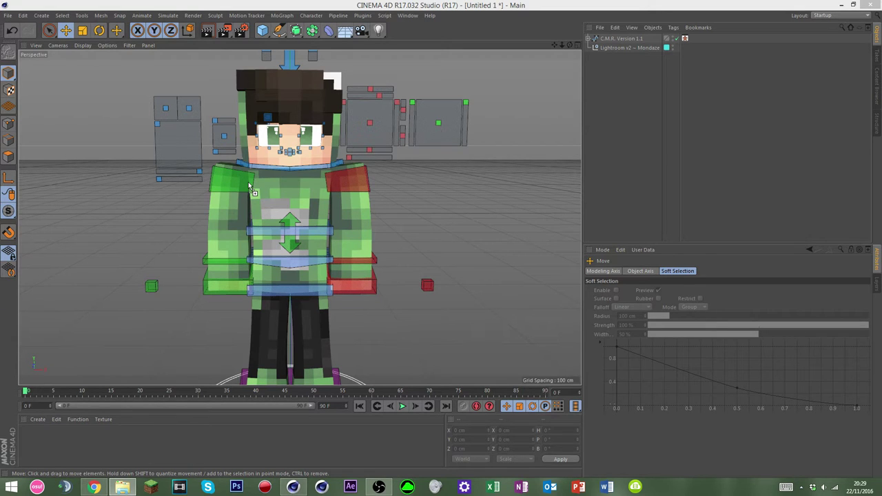
key(shift+F8)
click(392, 66)
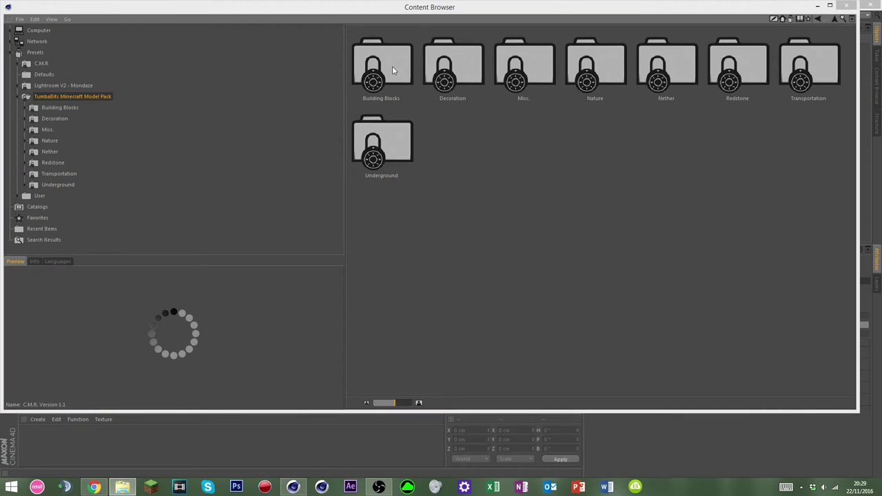
click(444, 75)
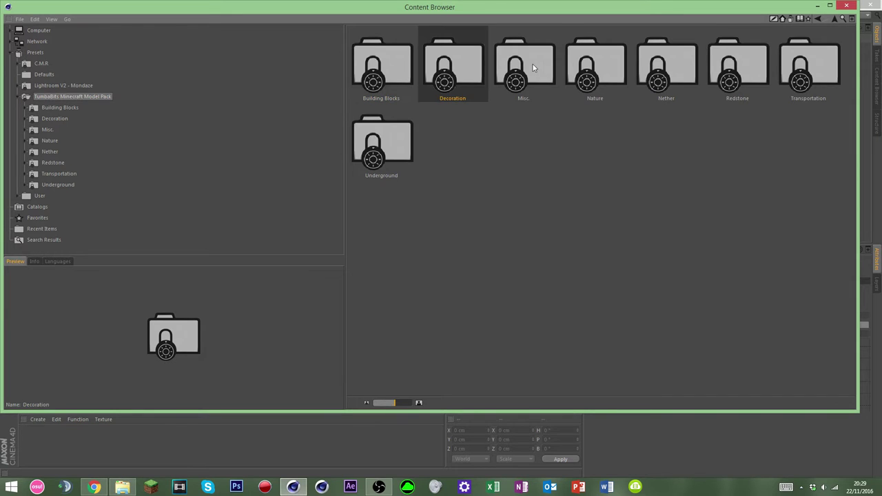
double_click(532, 67)
click(818, 19)
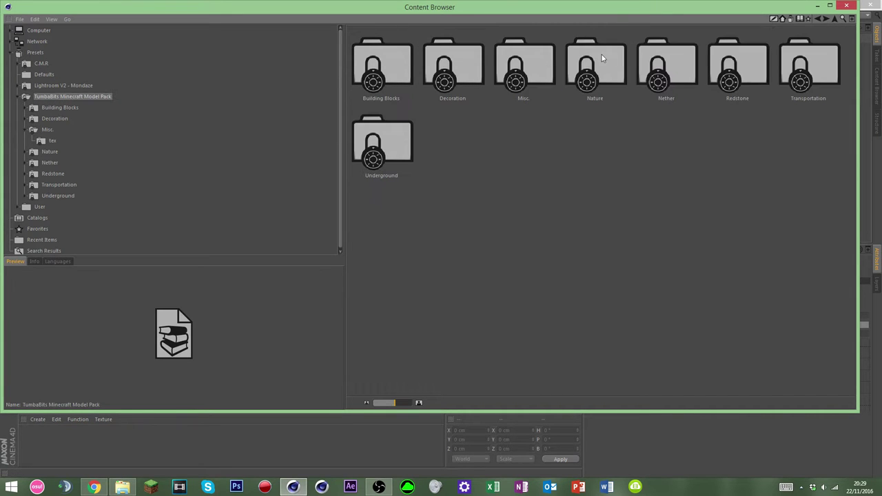
double_click(810, 65)
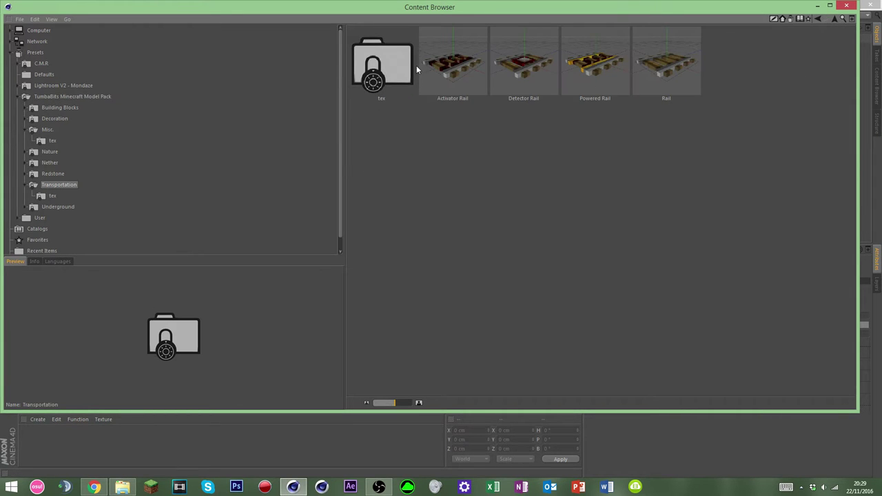
click(817, 20)
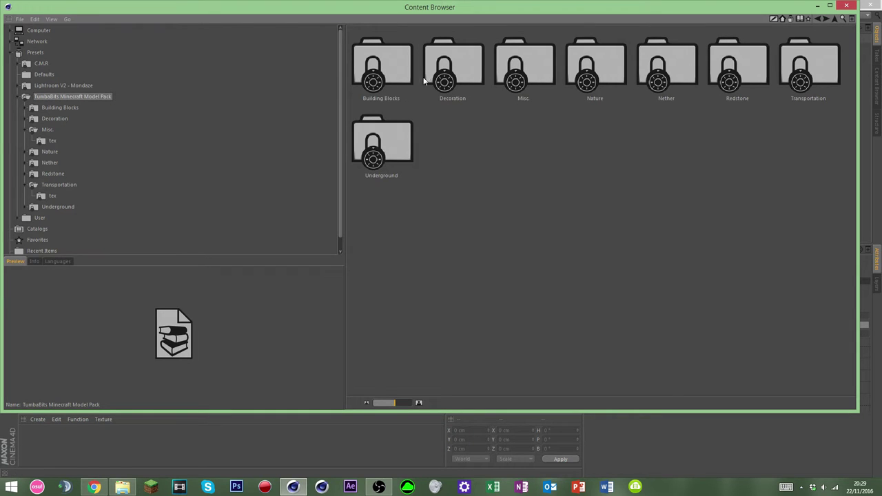
double_click(458, 60)
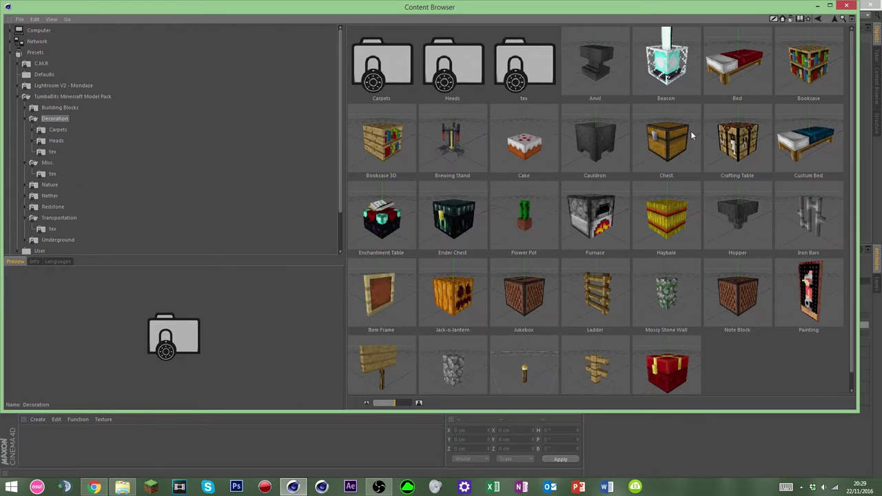
click(817, 21)
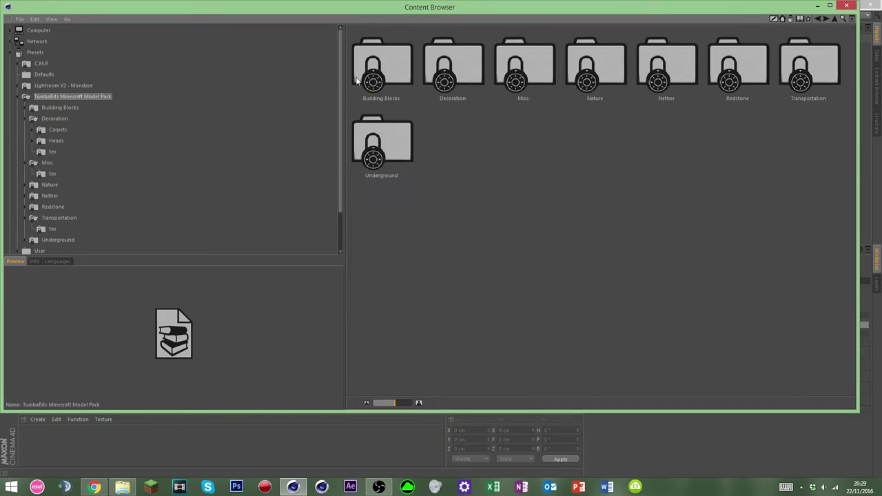
double_click(372, 77)
click(846, 8)
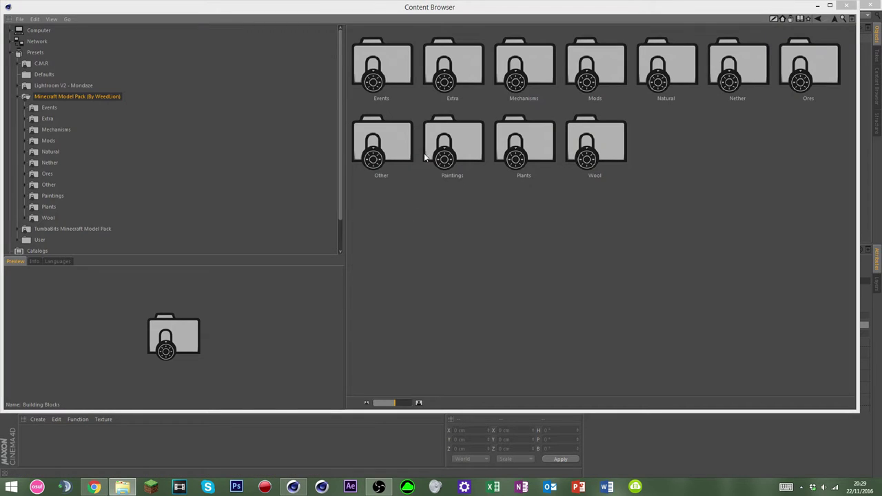
Step: Look through the Mechanisms, Redstone, Mods and Events folders of the Minecraft Model Pack (By WeedLion)
double_click(533, 67)
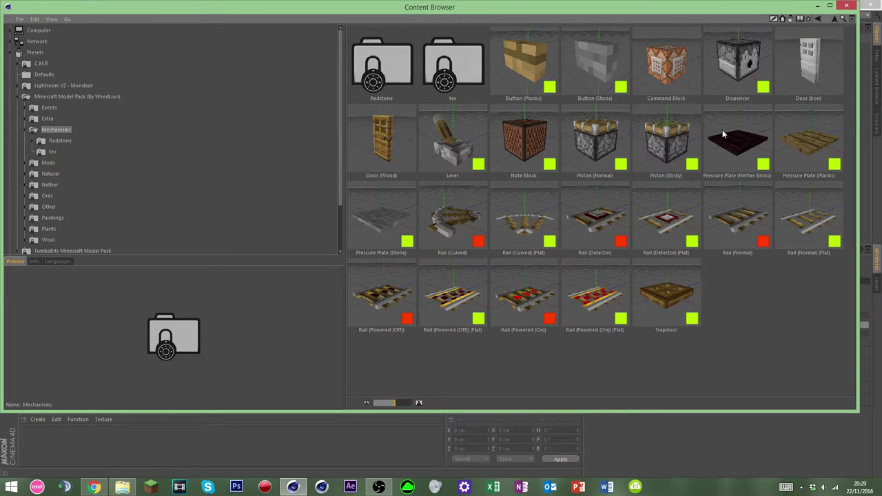
click(819, 19)
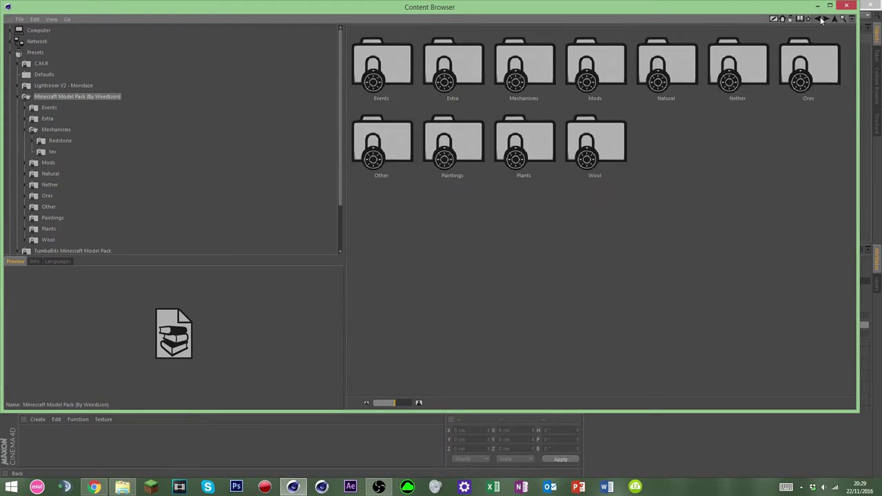
double_click(514, 80)
double_click(382, 67)
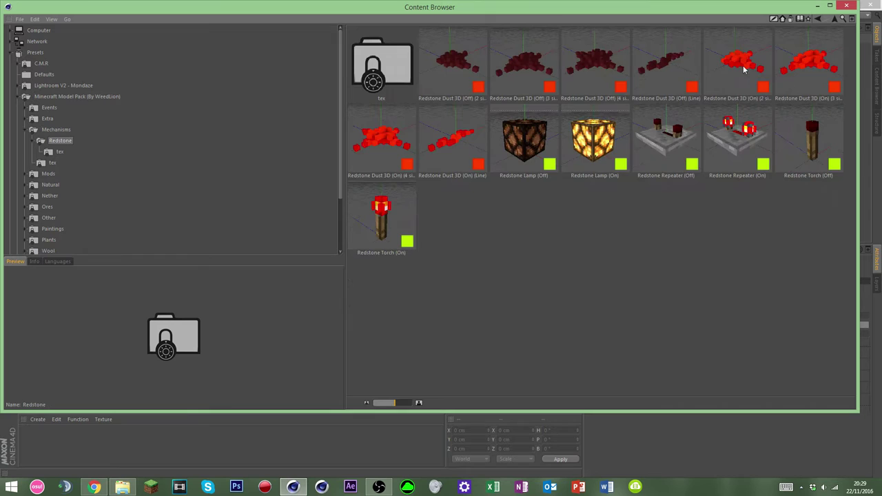
click(819, 19)
click(819, 19)
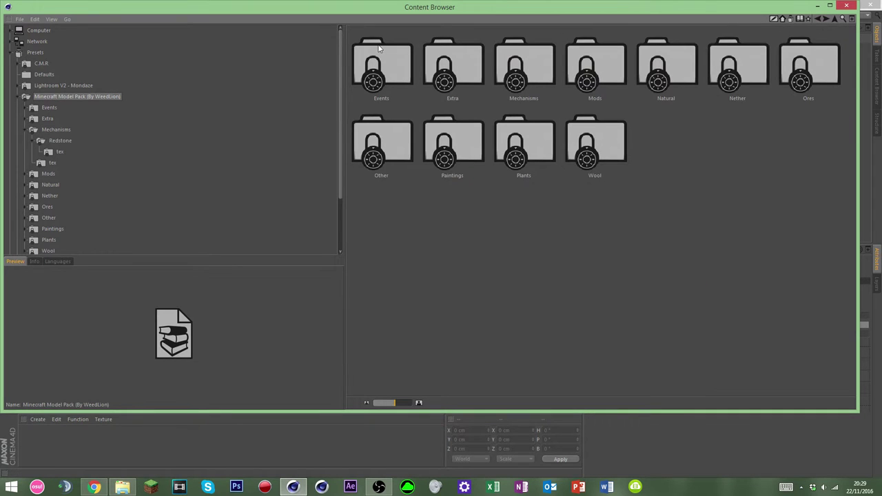
double_click(608, 70)
double_click(381, 67)
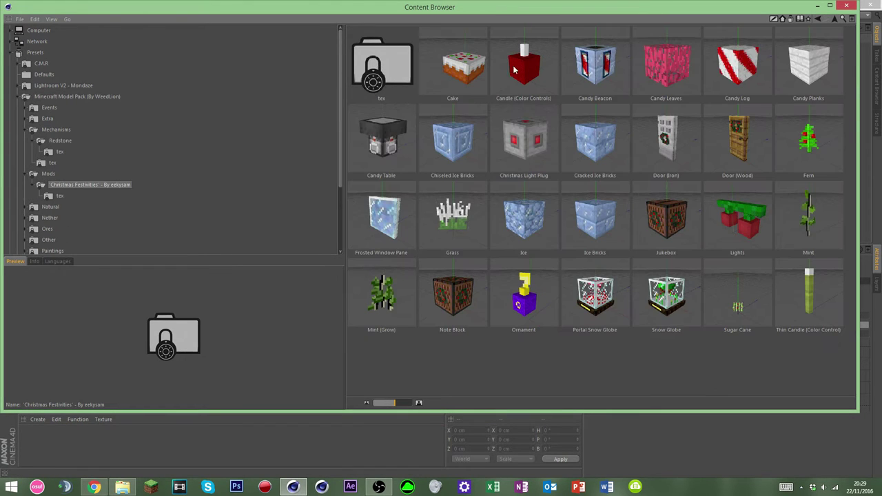
click(819, 19)
click(819, 20)
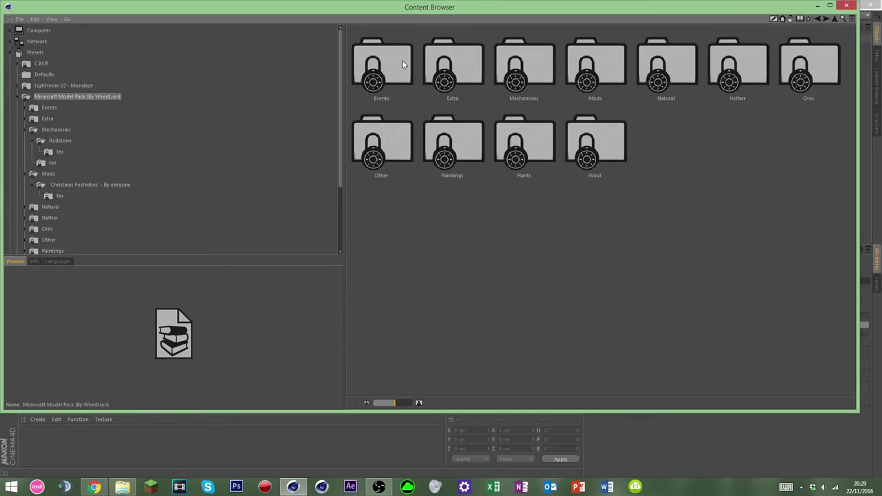
double_click(403, 65)
click(818, 20)
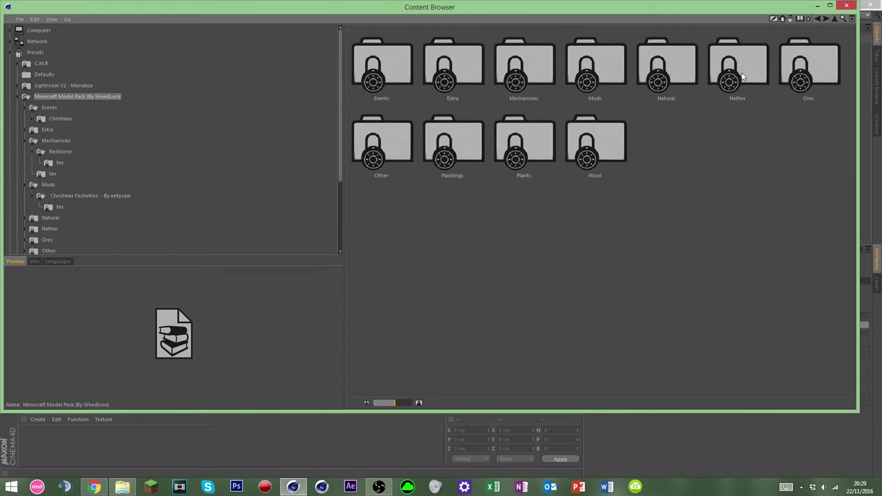
Step: Add the Minecart model from the Minecraft Model Pack's Other folder to the scene and close the Content Browser
double_click(401, 146)
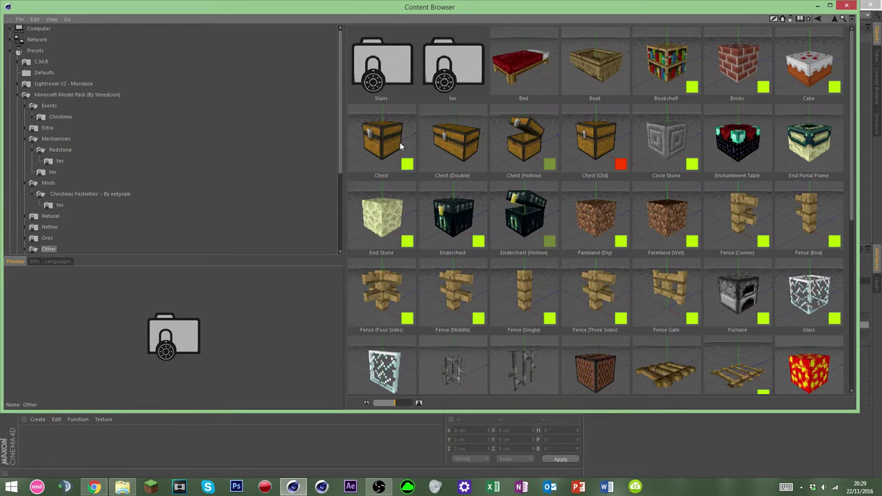
scroll(401, 142, down, 2)
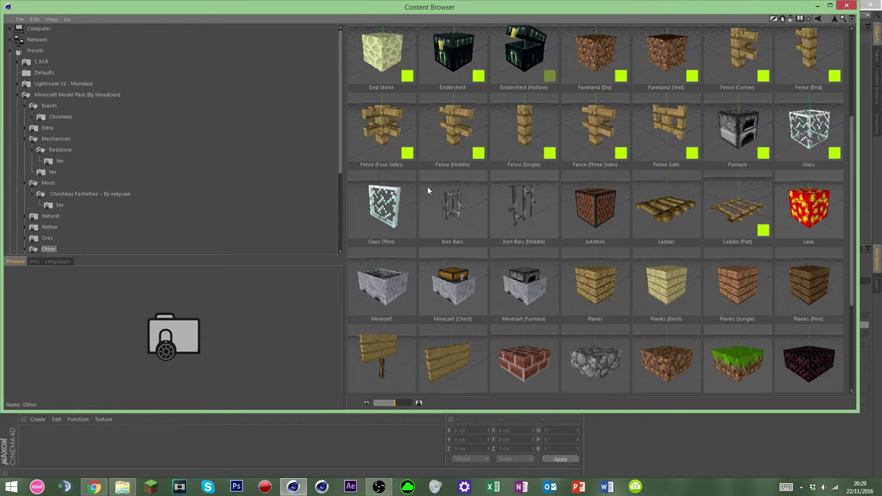
scroll(418, 246, down, 1)
double_click(386, 243)
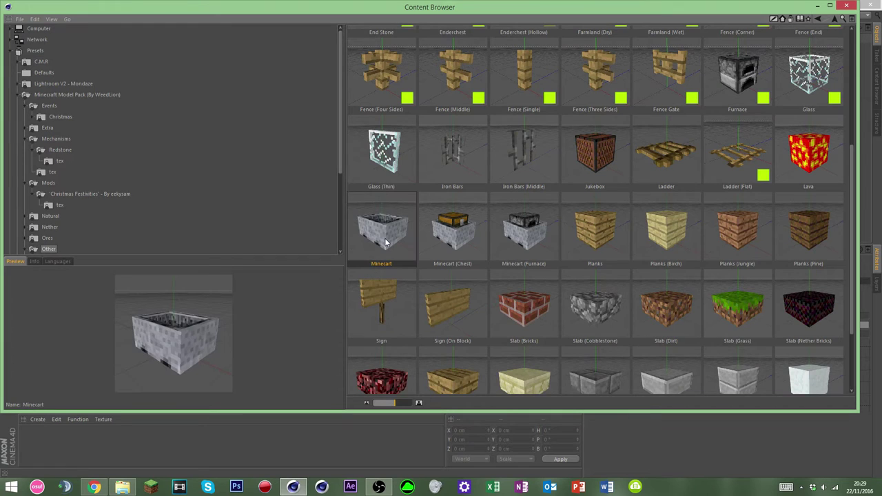
scroll(469, 158, up, 4)
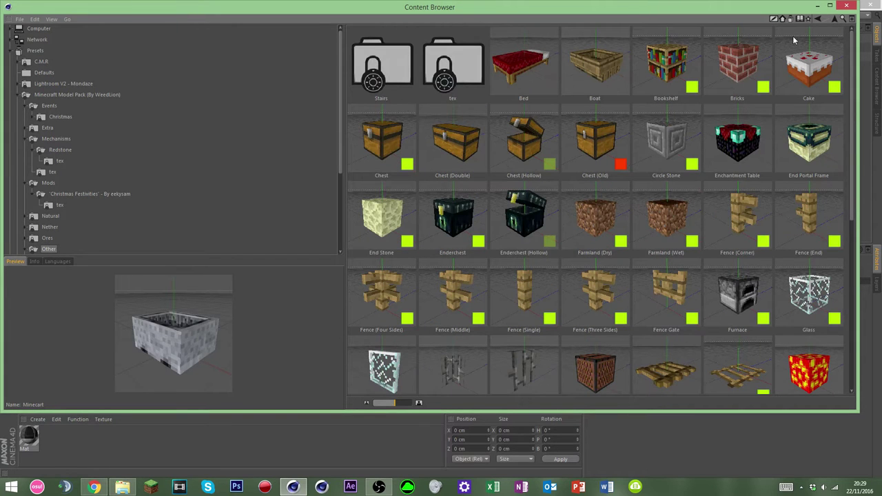
click(847, 7)
Step: Rotate the minecart around the character to about H -62°, P -2° and B -16°
scroll(347, 301, down, 5)
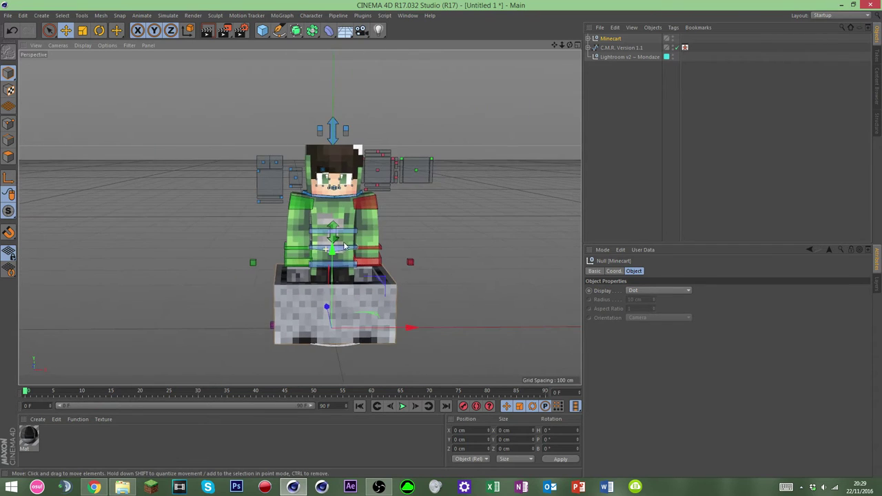
scroll(348, 301, up, 6)
key(r)
drag(372, 256, 296, 257)
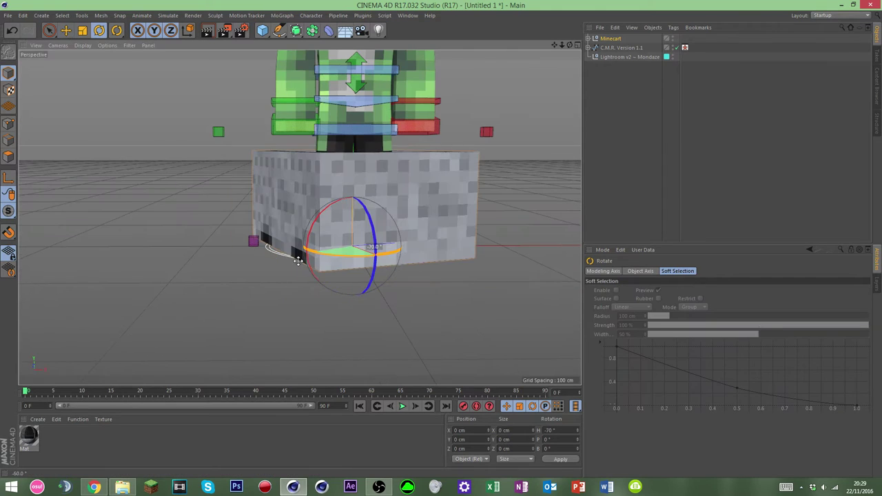
drag(569, 45, 785, 100)
drag(224, 327, 268, 301)
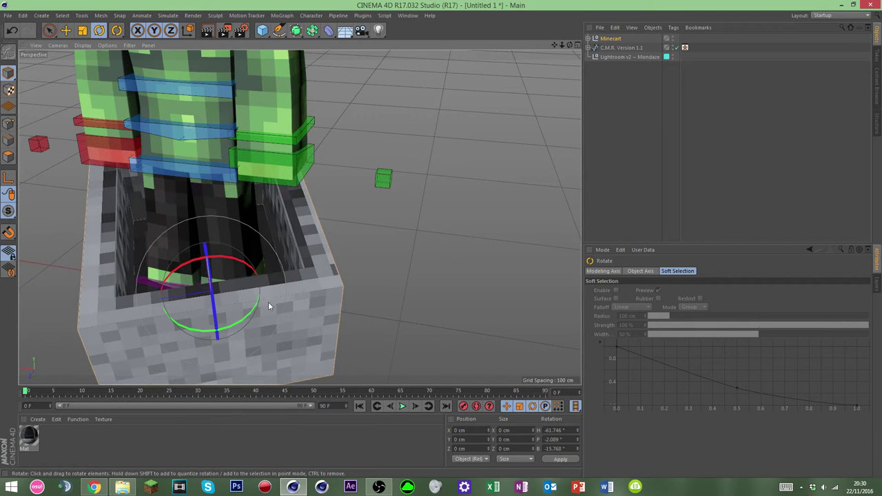
drag(569, 45, 299, 131)
scroll(254, 132, down, 3)
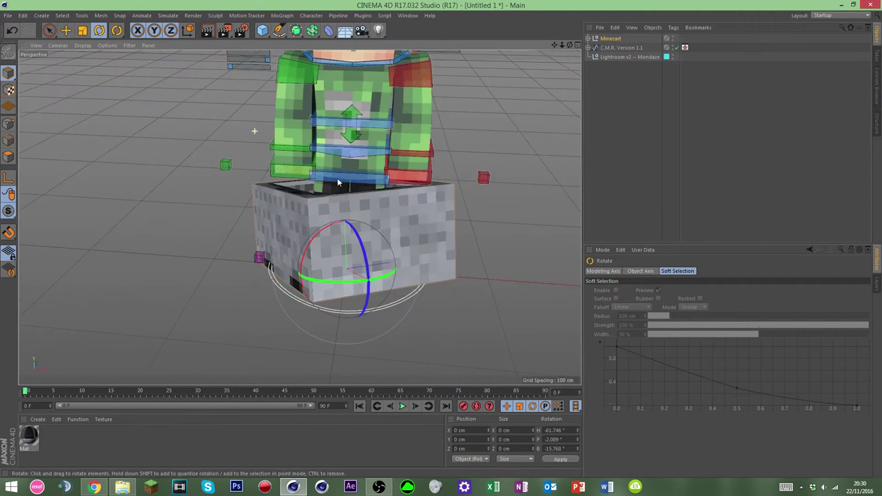
Step: Hide the Minecart object in the viewport to expose the character's legs
click(526, 148)
scroll(374, 138, up, 3)
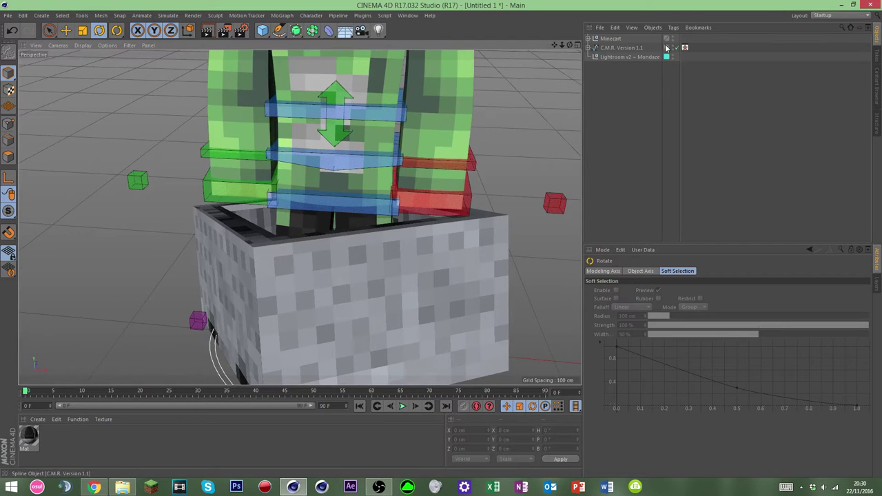
drag(569, 45, 618, 44)
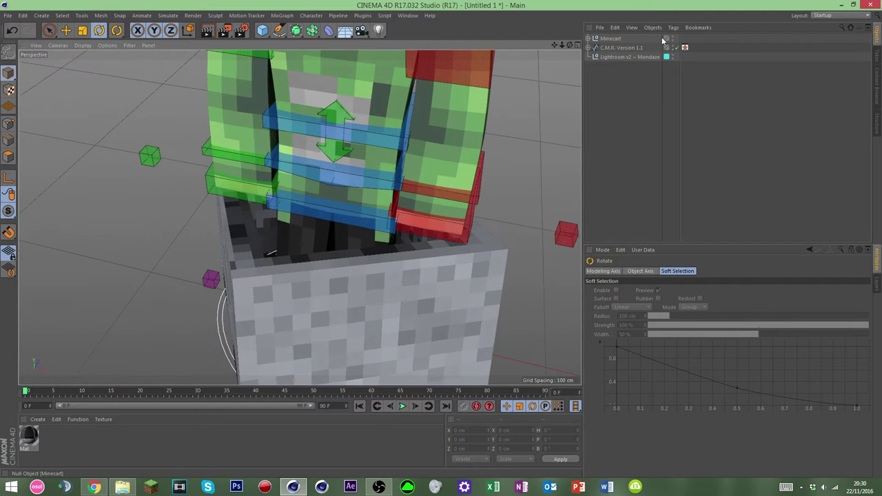
click(672, 40)
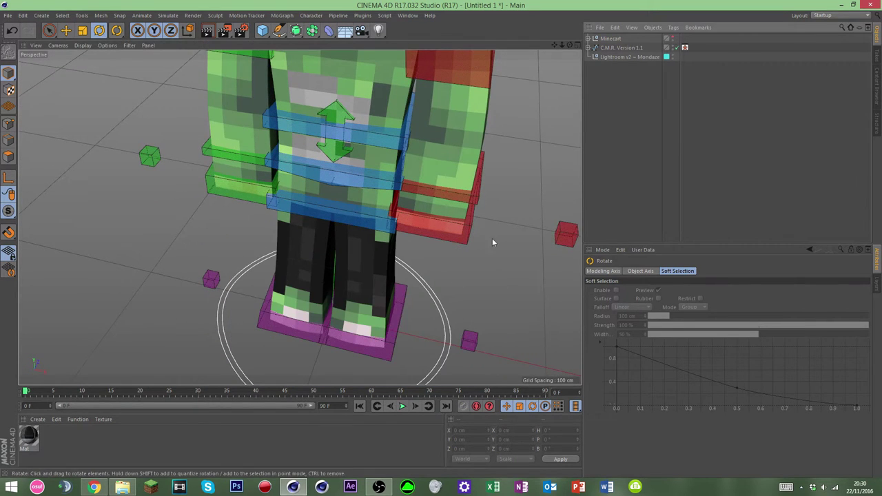
Step: Raise and spread both feet with the C.LegR and C.LegL controllers, bending the knees into a seated pose
click(316, 329)
key(e)
mouse_move(305, 274)
mouse_down()
mouse_move(306, 255)
mouse_move(295, 296)
mouse_move(287, 261)
mouse_move(291, 280)
mouse_up()
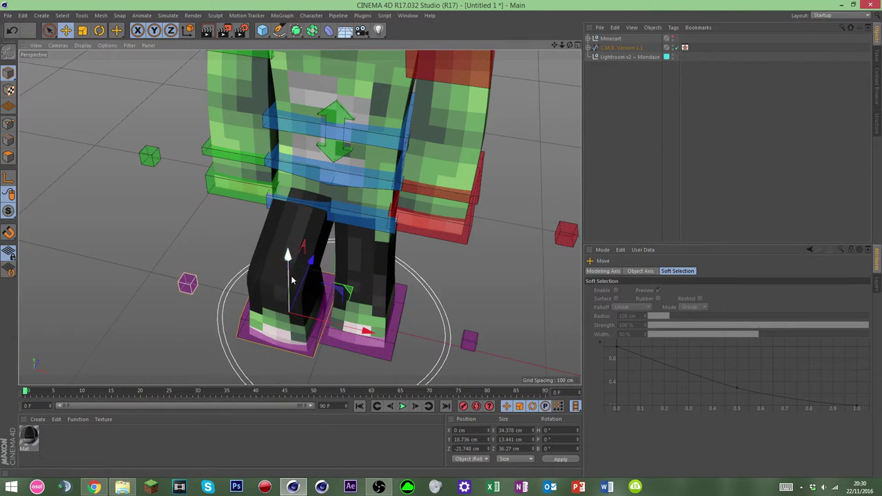
click(375, 324)
drag(367, 301, 430, 330)
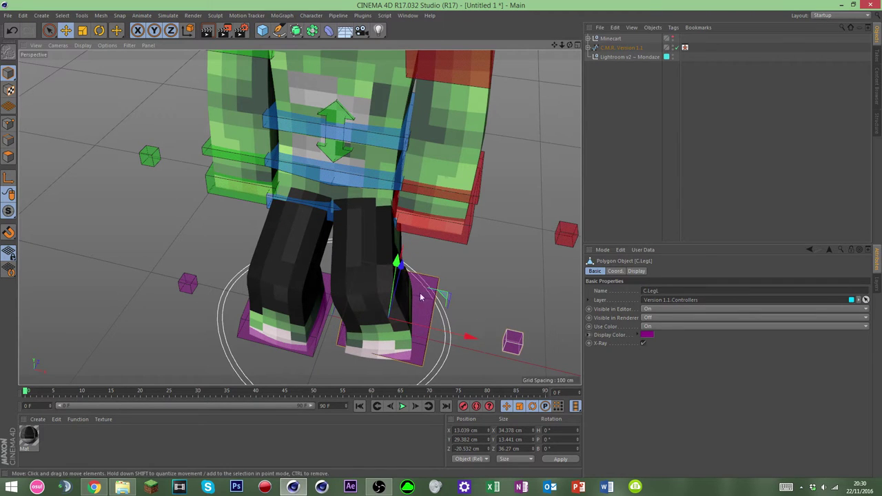
drag(569, 45, 575, 47)
click(310, 363)
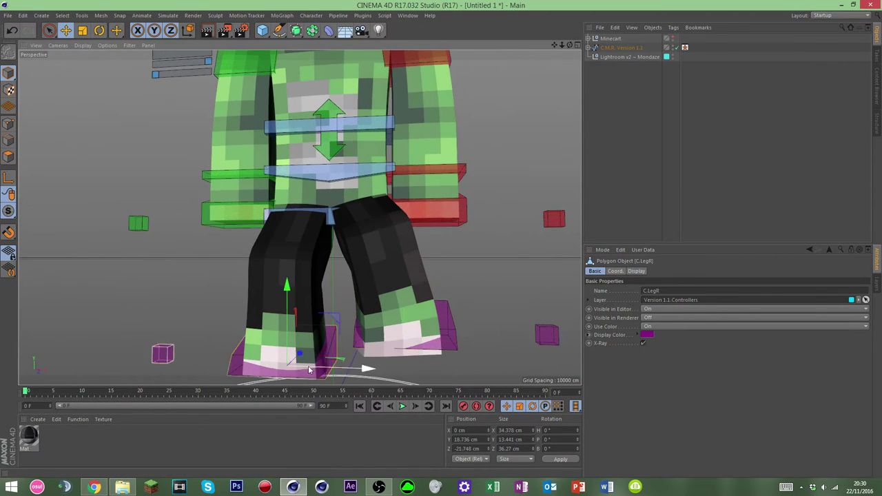
drag(311, 361, 282, 357)
Step: Show the minecart again and check how the bent legs fit inside it
click(672, 37)
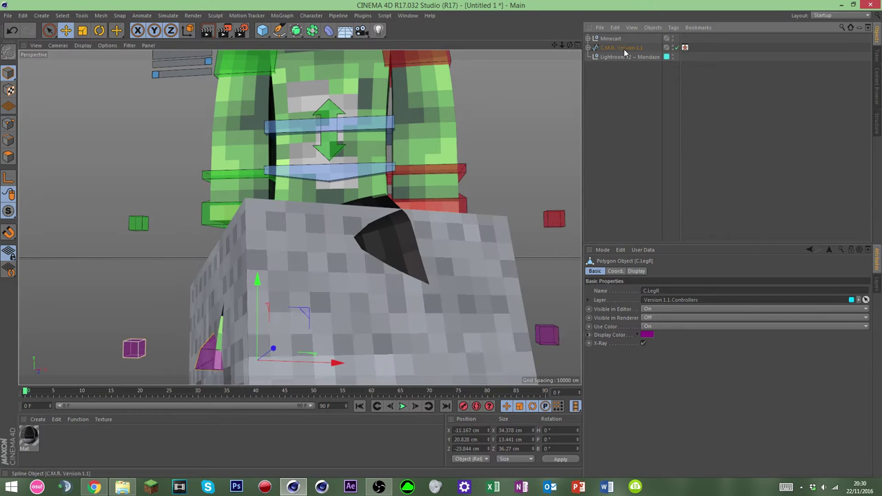
drag(569, 45, 571, 46)
scroll(291, 238, down, 3)
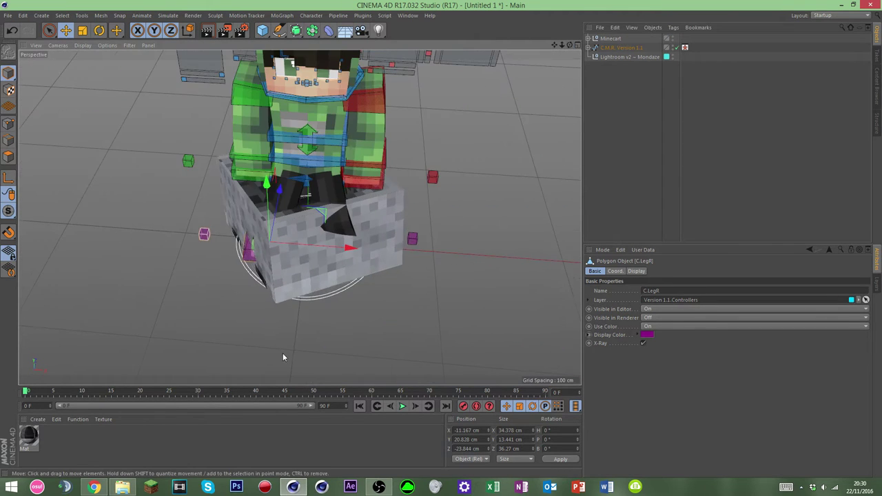
scroll(295, 243, up, 1)
alt+middle_drag(329, 185, 325, 238)
Step: Rotate the whole C.M.R. Version 1.1 rig to about H 20°, P -28° and B 4° so it leans back
click(613, 48)
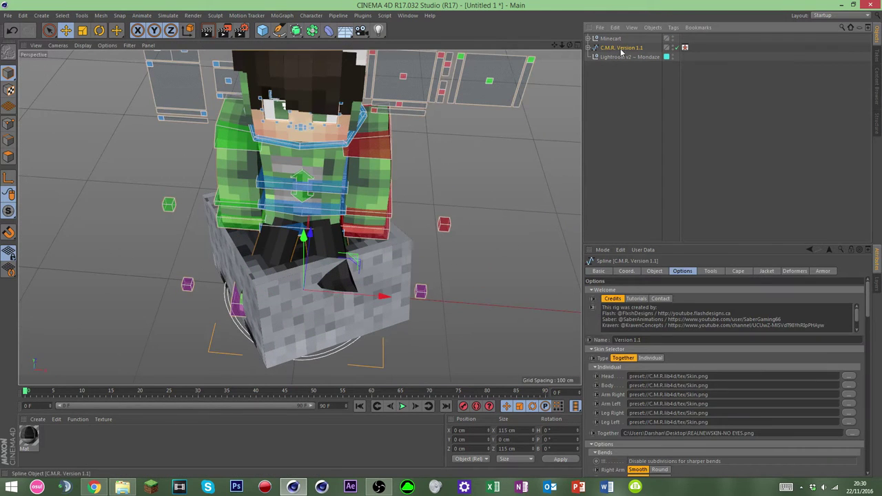
click(99, 31)
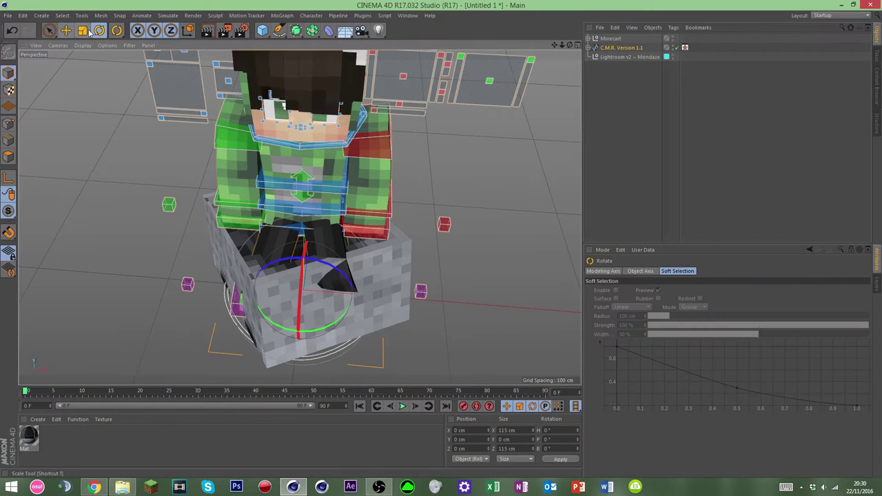
drag(315, 278, 339, 298)
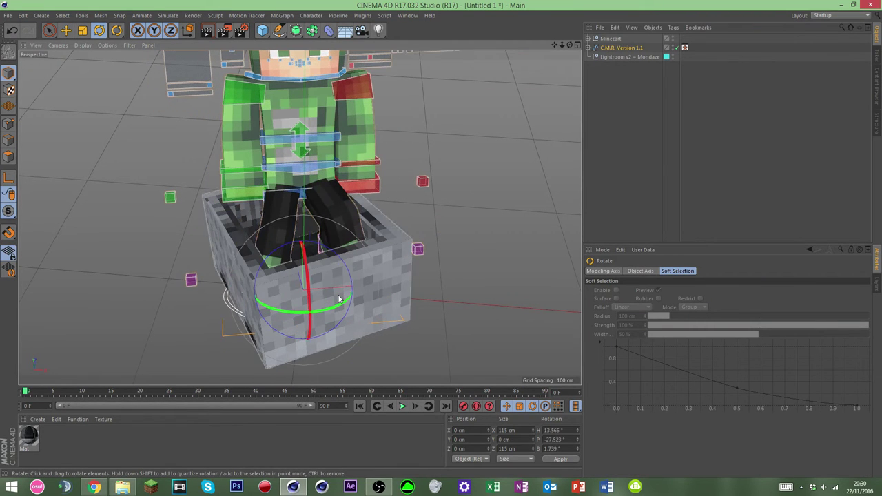
drag(295, 331, 305, 331)
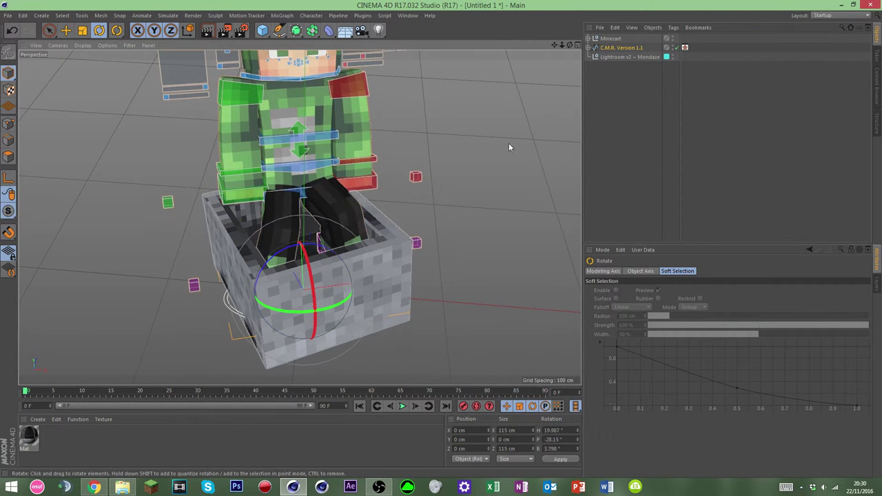
Step: Lower the rig into the minecart, to about X 2.6 cm, Y -15.5 cm and Z -7.9 cm
key(e)
drag(569, 45, 76, 64)
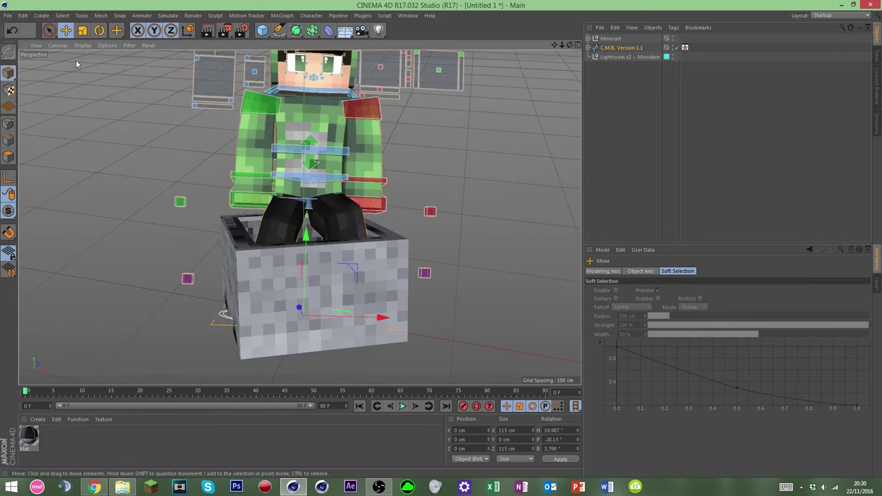
drag(306, 259, 306, 283)
drag(354, 343, 356, 343)
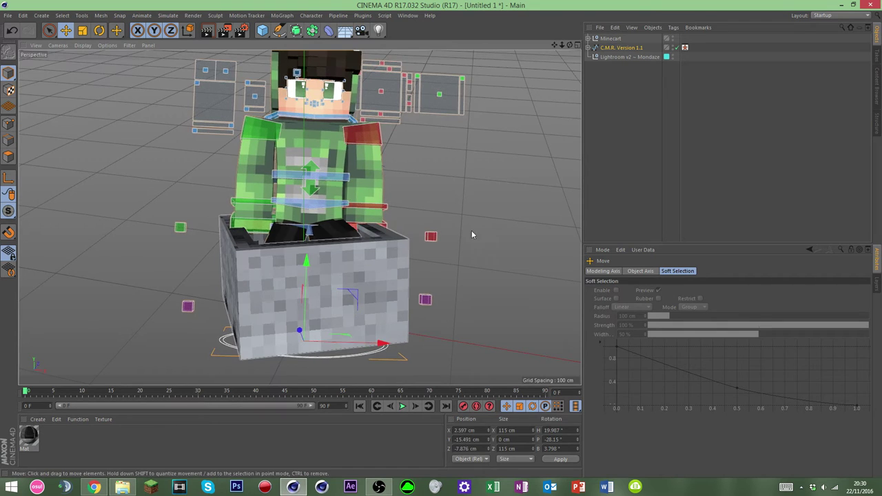
click(471, 230)
scroll(313, 227, up, 3)
scroll(313, 227, down, 5)
Step: Rotate the waist controller to about H 9°, P 17° and B -2°, and twist and lean the upper torso forward
click(304, 140)
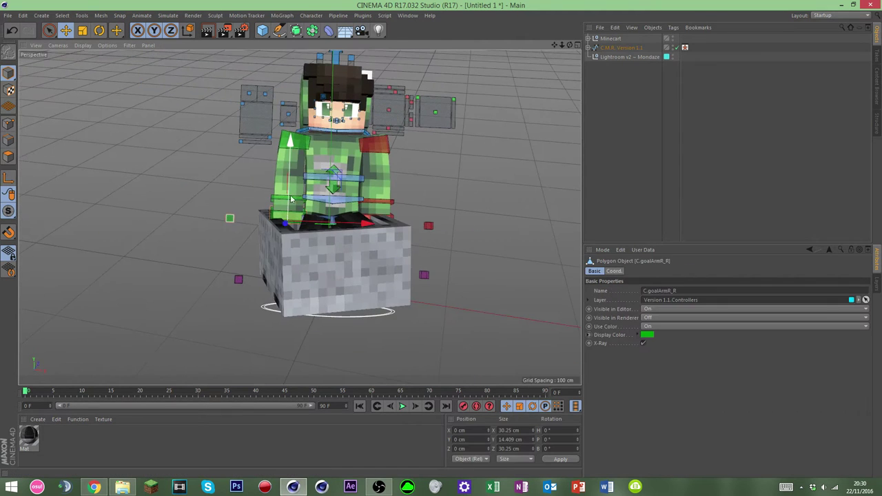
scroll(306, 144, up, 3)
click(345, 207)
key(r)
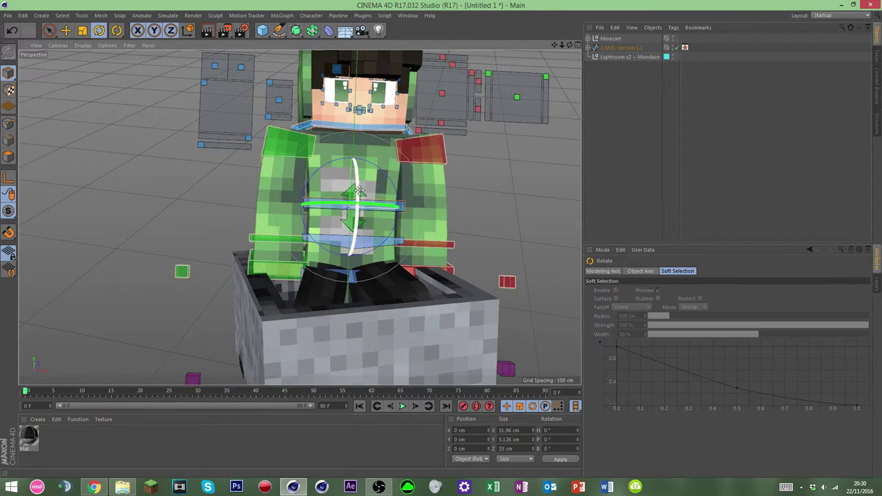
click(339, 242)
drag(339, 264, 354, 281)
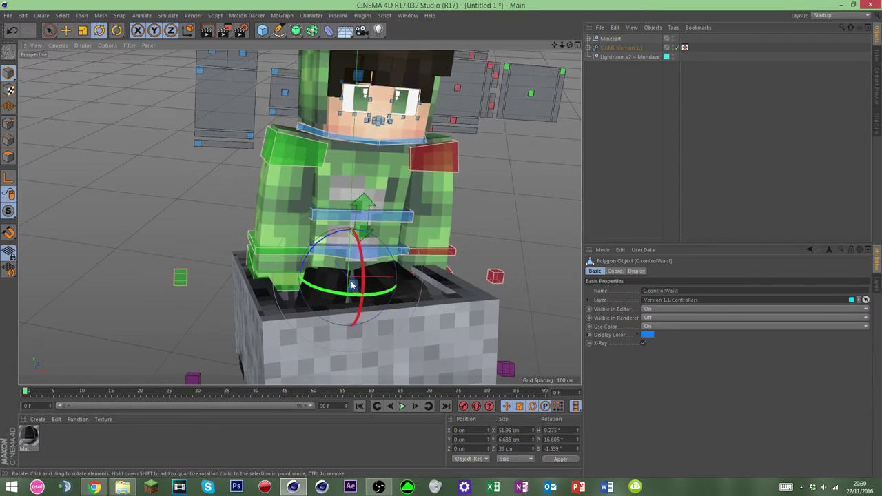
click(341, 210)
drag(354, 187, 376, 223)
Step: Rotate the character's right arm to about H 8°, P -22° and B 22°, and swing the left arm outward
click(320, 171)
drag(320, 171, 328, 135)
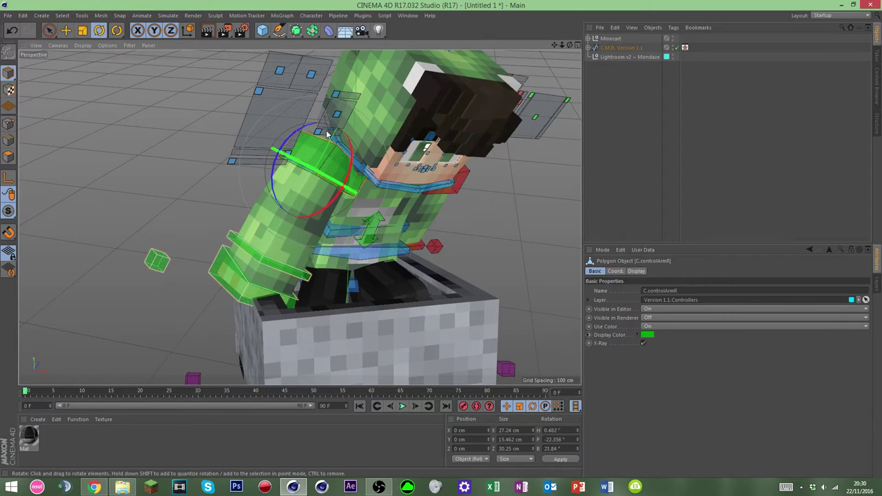
click(443, 199)
drag(441, 196, 361, 179)
Step: Tilt the head by rotating the neck controller to about H -22°, P -6° and B 1°
click(389, 189)
drag(398, 150, 384, 122)
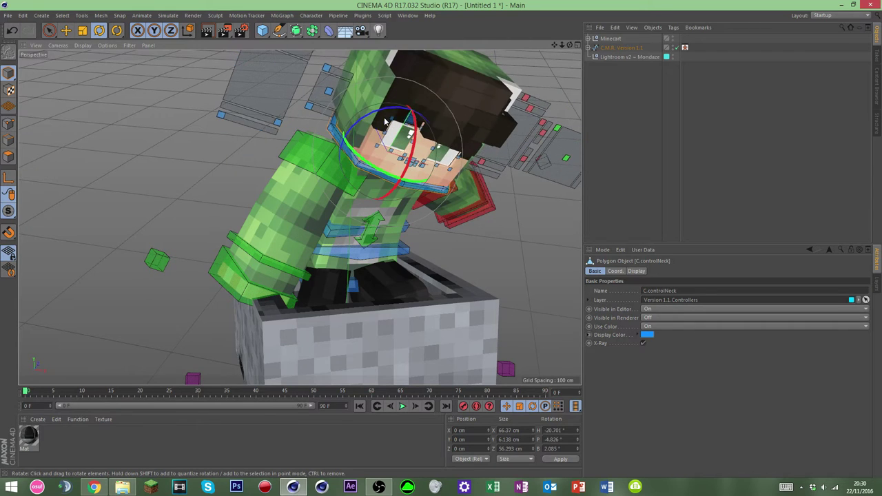
drag(414, 219, 432, 187)
mouse_move(569, 44)
mouse_down()
mouse_move(689, 28)
mouse_move(569, 44)
mouse_up()
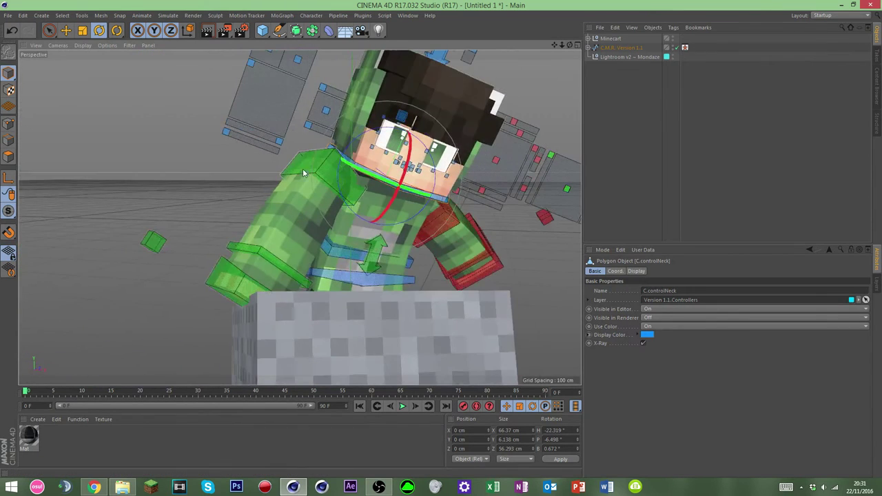
Step: Try shaping the mouth with the small face controllers around it, including the lower C.D controller
alt+drag(301, 171, 428, 159)
click(419, 167)
key(e)
scroll(331, 170, up, 10)
click(291, 208)
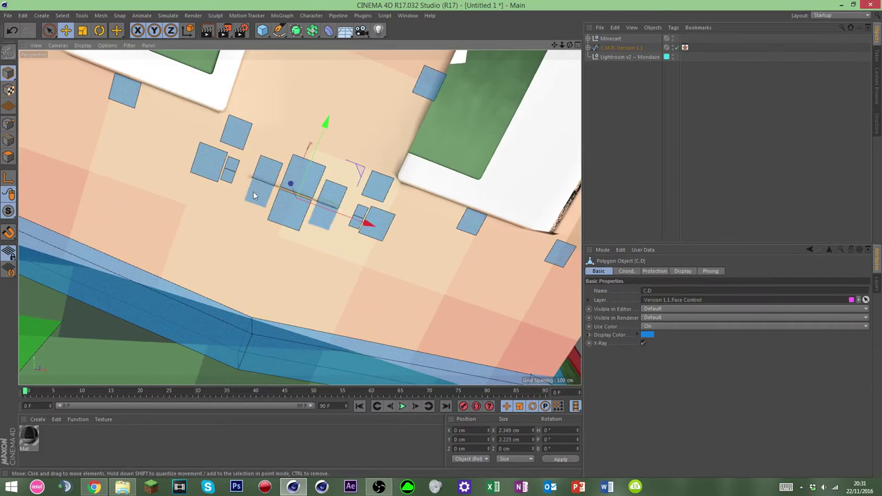
Step: Undo the mouth-shape changes one after another
key(ctrl+z)
key(ctrl+z)
key(ctrl+z)
key(ctrl+z)
key(ctrl+z)
key(ctrl+z)
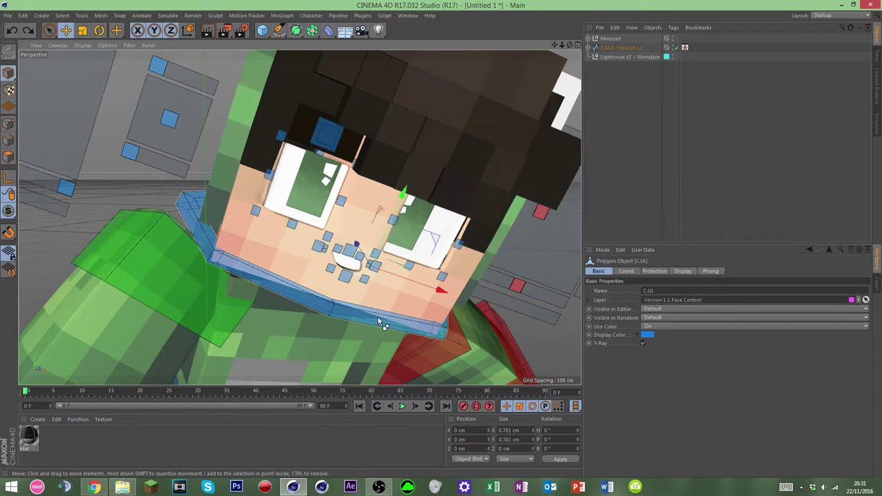
key(ctrl+z)
key(ctrl+z)
key(ctrl+z)
key(ctrl+z)
key(ctrl+z)
key(ctrl+z)
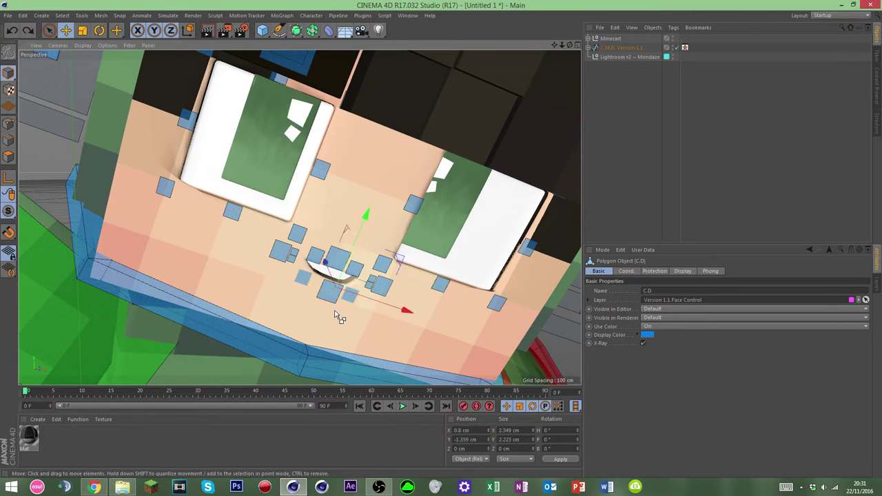
key(ctrl+z)
key(ctrl+z)
key(ctrl+z)
key(ctrl+z)
key(ctrl+z)
key(ctrl+z)
key(ctrl+z)
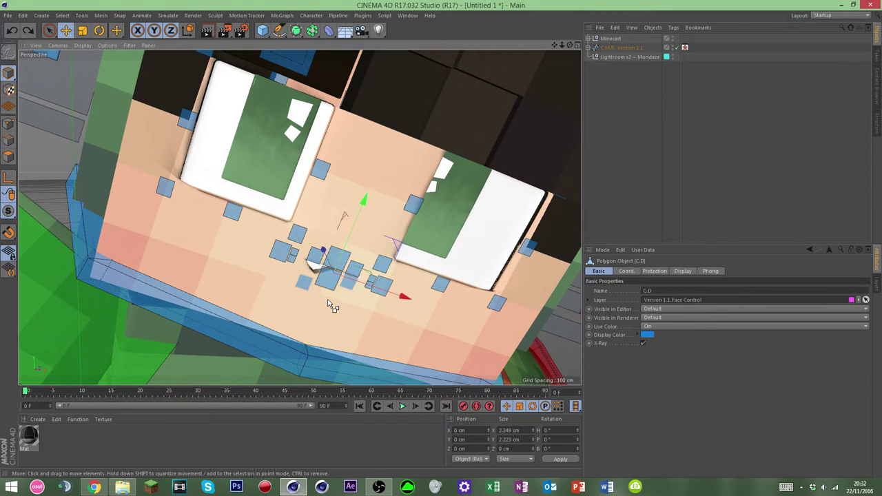
click(329, 305)
scroll(175, 187, down, 7)
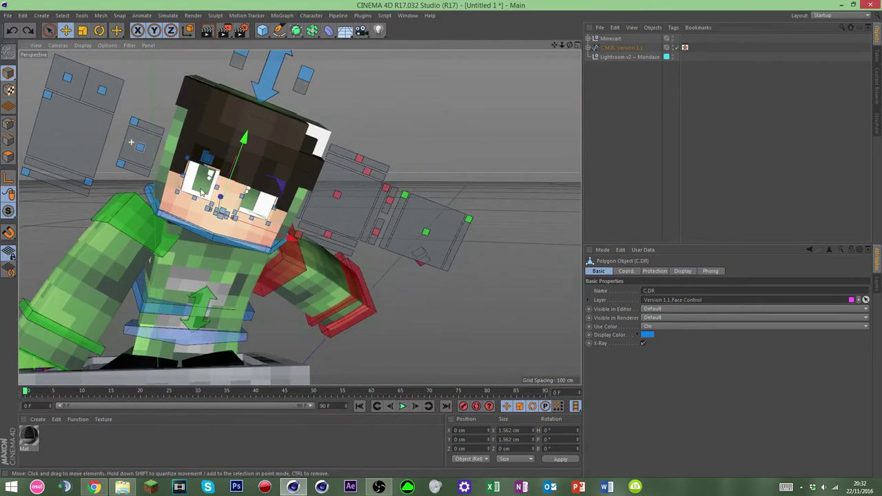
Step: Adjust the character's facial expression with the C.Plane handles on the control panels beside the head
scroll(132, 142, up, 3)
click(38, 84)
mouse_move(49, 111)
mouse_down()
mouse_move(39, 128)
mouse_move(52, 115)
mouse_up()
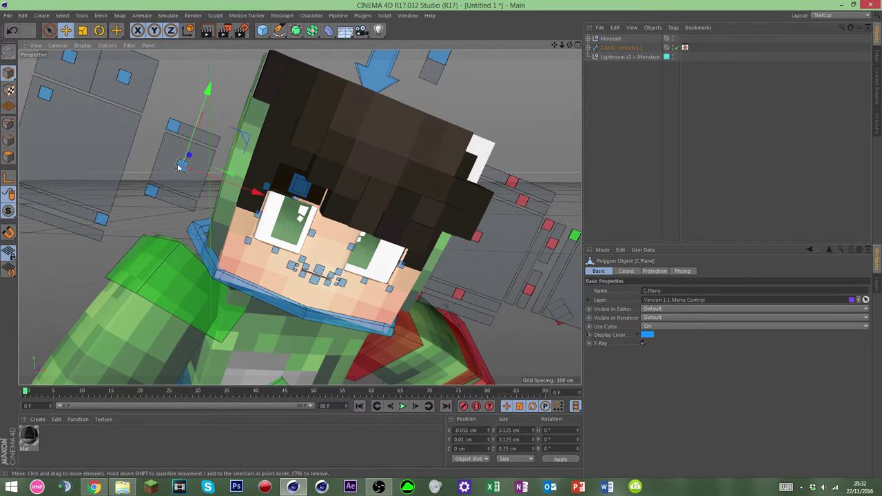
drag(178, 167, 148, 243)
scroll(155, 219, down, 3)
scroll(152, 186, up, 3)
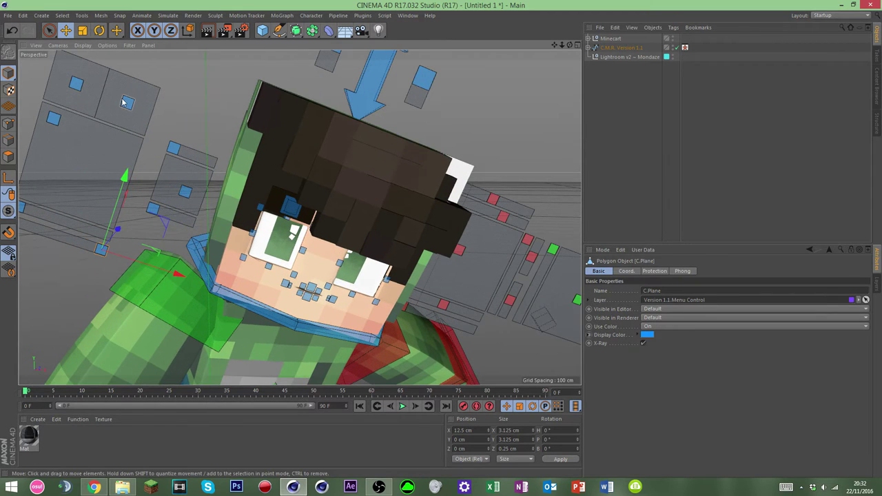
shift+click(74, 88)
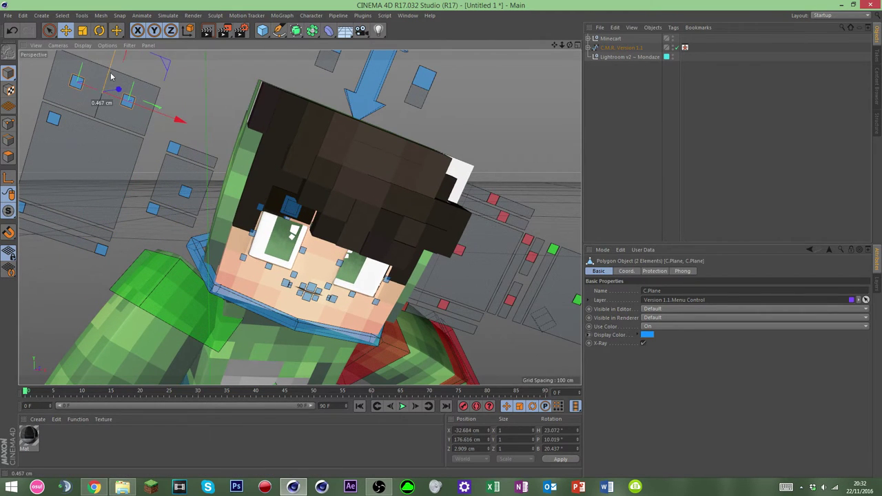
Step: Refine the mouth with the C.D, C.DR and C.DL face controllers and shift the C.Plane handle on the large blue-handled panel
click(289, 279)
scroll(290, 279, up, 6)
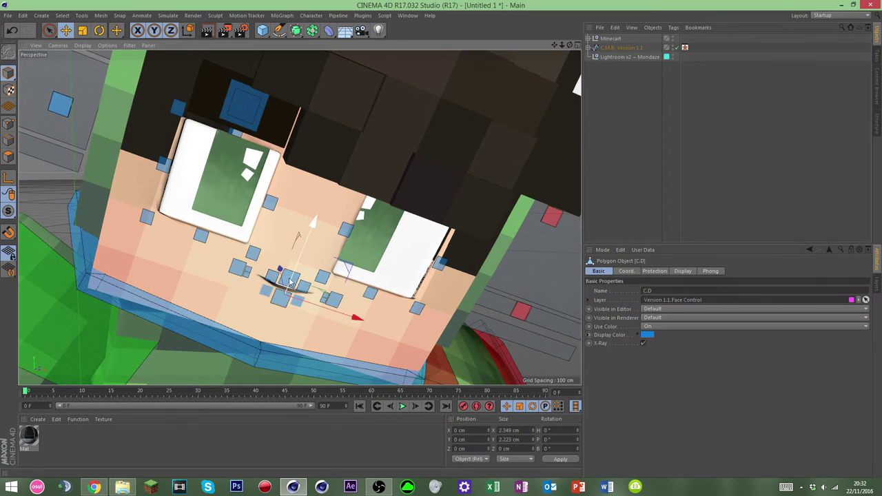
drag(289, 279, 290, 282)
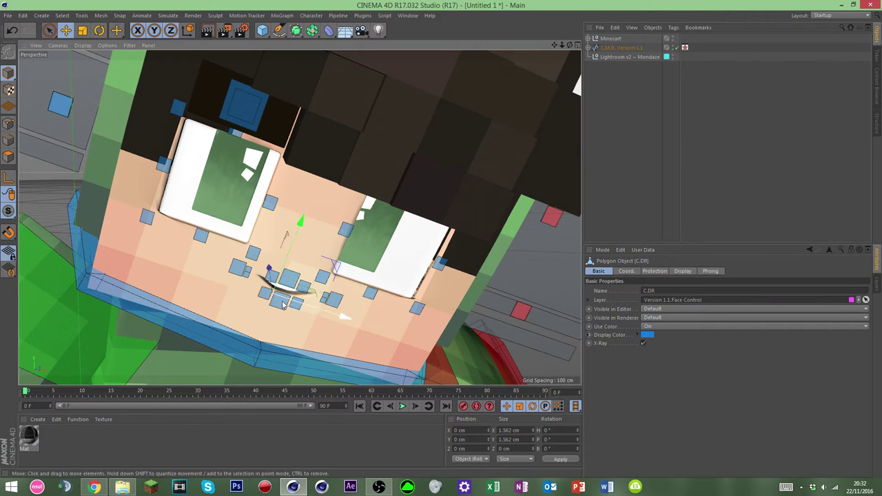
shift+click(295, 304)
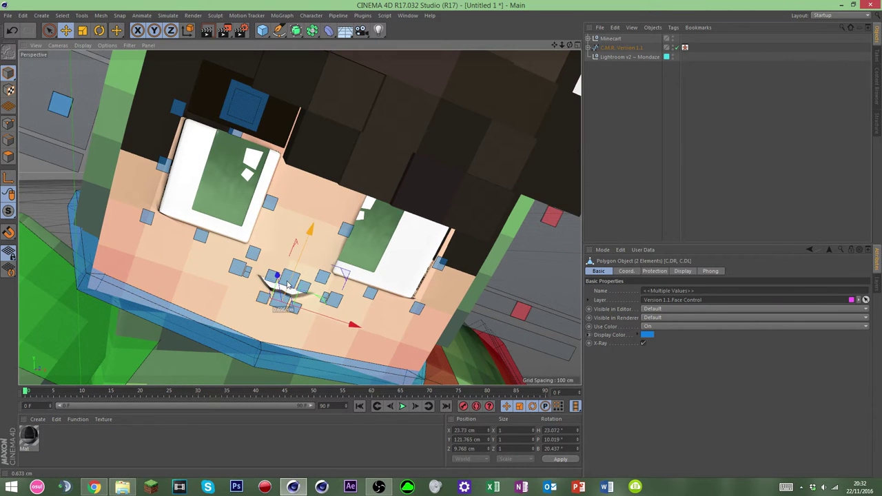
click(282, 304)
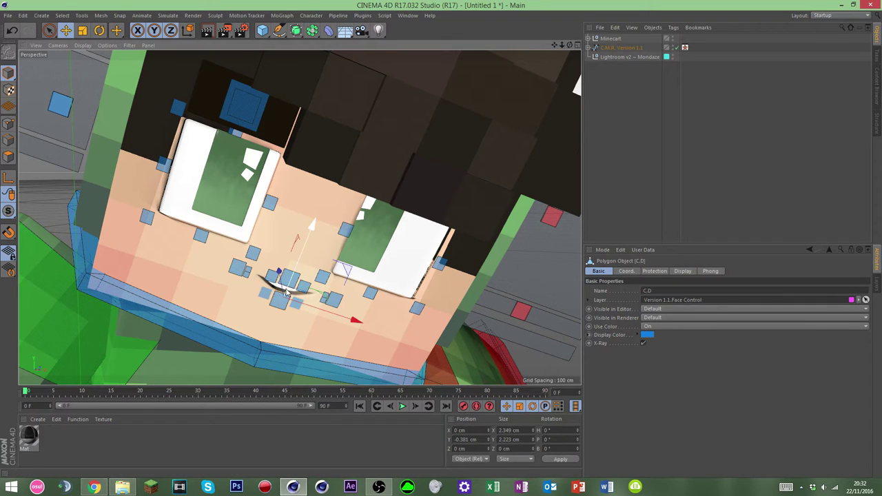
mouse_move(292, 294)
mouse_down()
mouse_move(287, 305)
mouse_move(292, 292)
mouse_up()
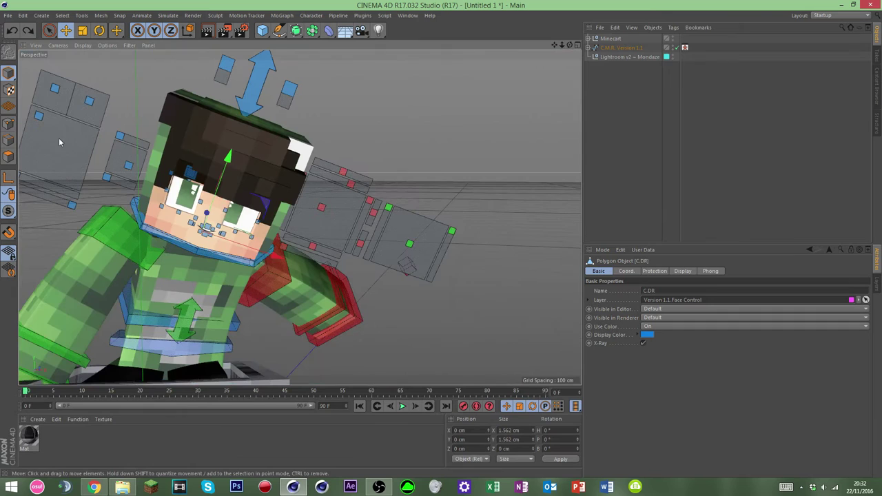
click(39, 117)
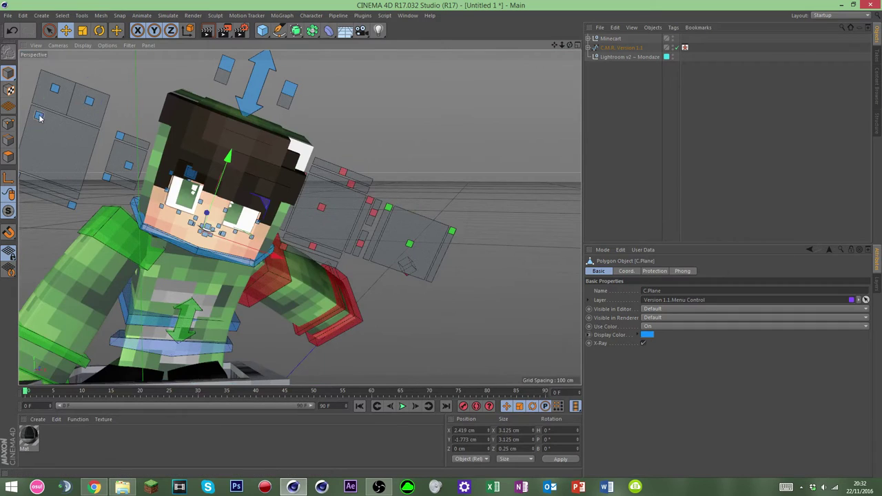
mouse_move(39, 117)
mouse_down()
mouse_move(62, 143)
mouse_move(49, 129)
mouse_up()
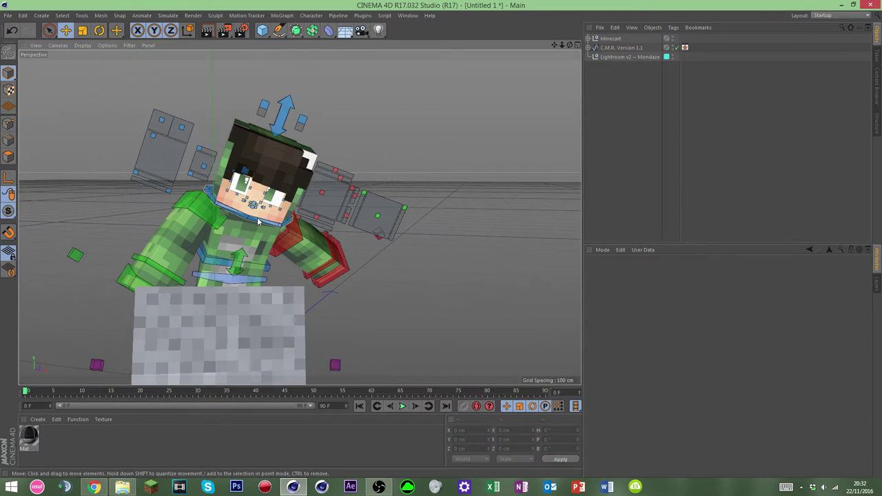
Step: Lean the torso by rotating the waist controller to about H 31°, P 41° and B -1°, and rotate the green-controlled arm upward
click(258, 220)
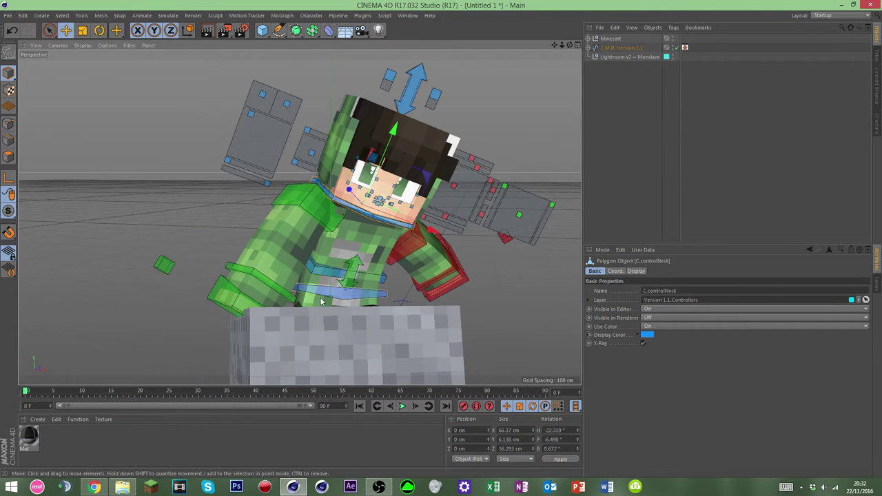
key(r)
drag(321, 301, 337, 290)
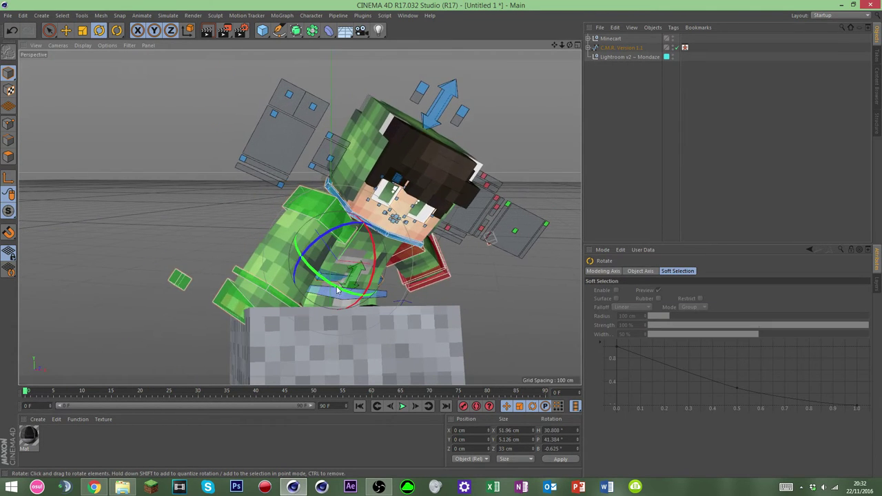
click(306, 209)
drag(282, 242, 308, 210)
Step: Rotate the head with the C.controlNeck controller to suit the leaning torso as seen from a low angle
click(382, 231)
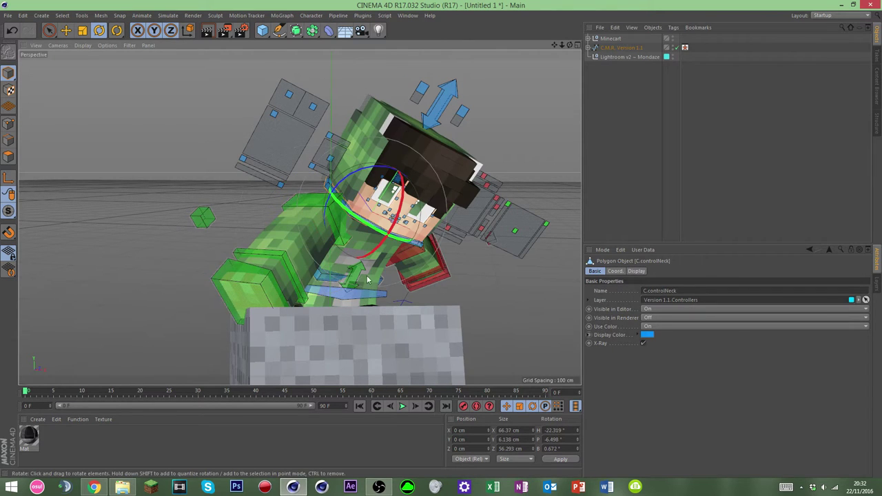
drag(569, 45, 586, 35)
alt+drag(299, 217, 310, 193)
scroll(352, 271, down, 4)
scroll(352, 272, up, 3)
alt+drag(360, 282, 403, 217)
scroll(374, 213, down, 6)
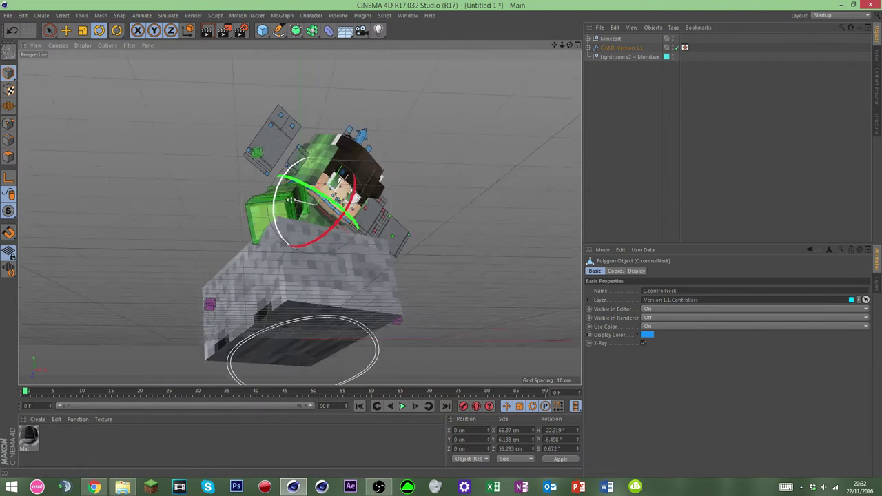
scroll(374, 212, up, 4)
click(492, 162)
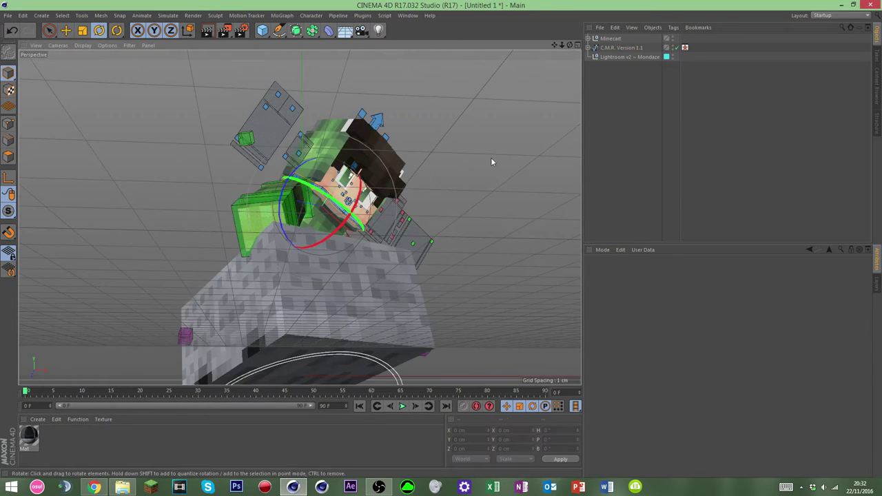
click(346, 210)
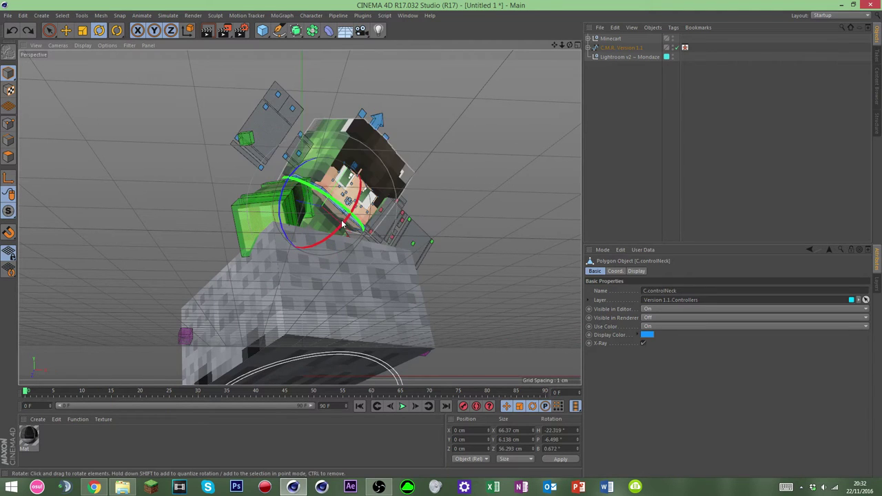
drag(342, 224, 384, 169)
Step: Rotate the C.controlArmL arm controller to about H -24°, P 5° and B -124° so the arm stretches out over the minecart
click(440, 188)
alt+drag(299, 217, 493, 155)
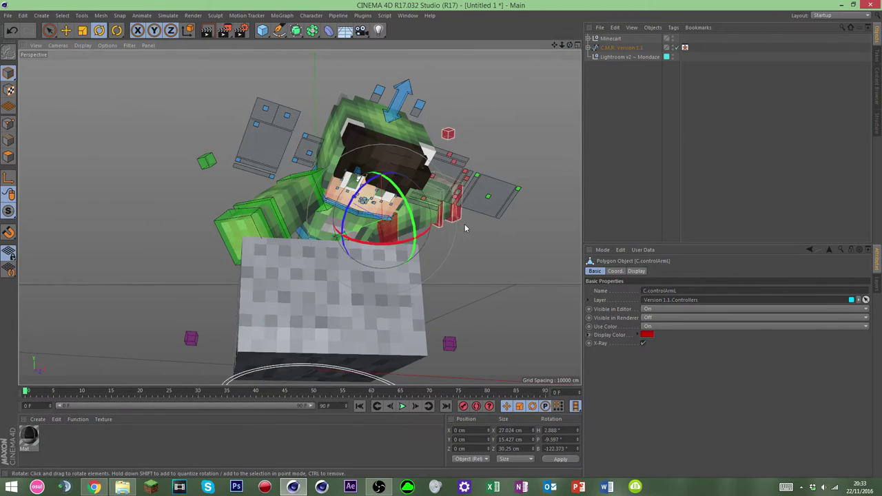
drag(465, 225, 449, 242)
Step: Add a camera to the scene from a low view of the character in the minecart
scroll(306, 211, up, 2)
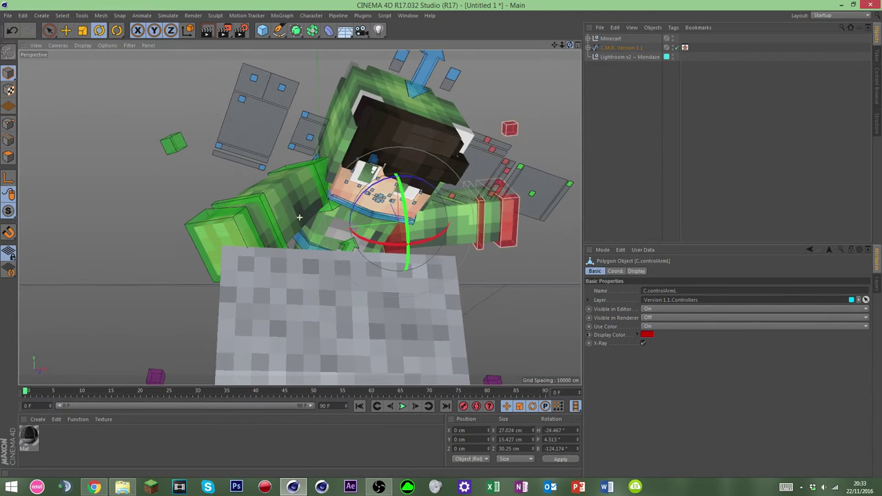
alt+drag(307, 212, 299, 217)
drag(555, 45, 556, 45)
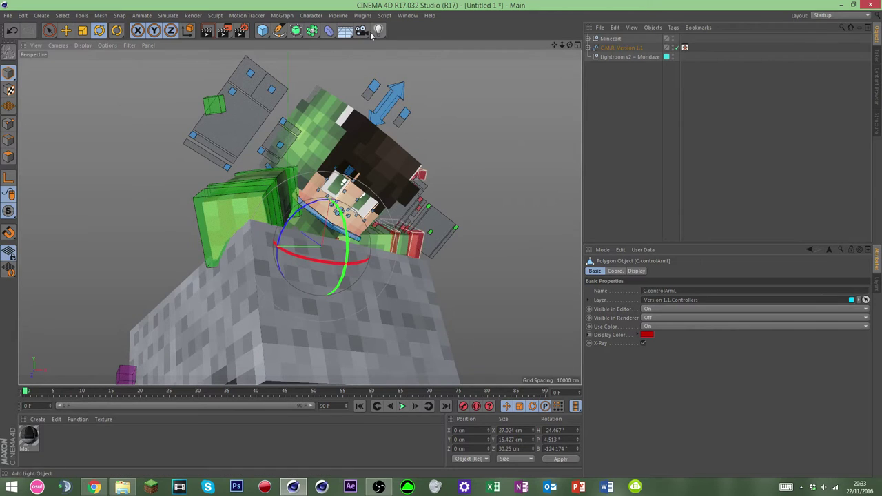
click(363, 32)
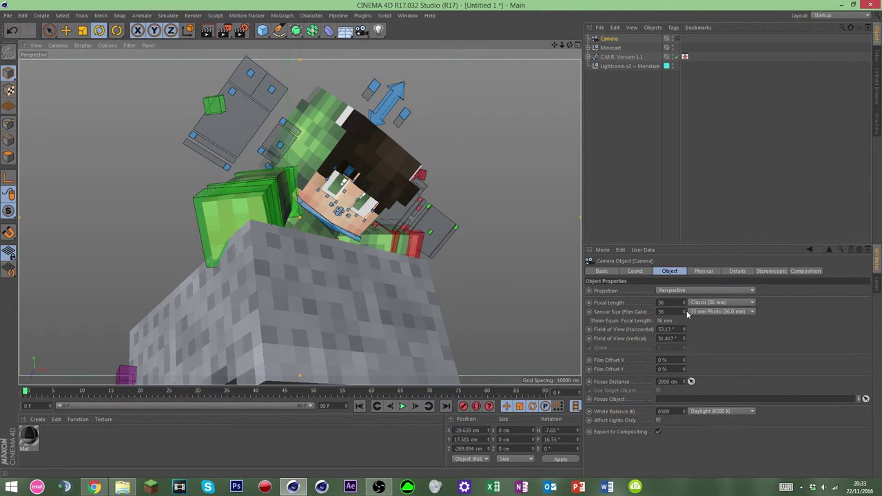
Step: Look through the new camera and set its sensor size (film gate) to 100
drag(684, 312, 680, 287)
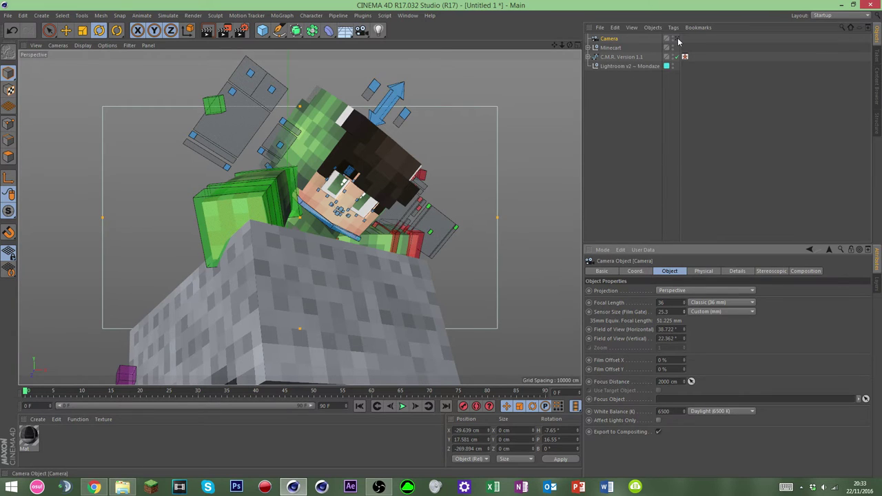
key(ctrl+z)
click(676, 312)
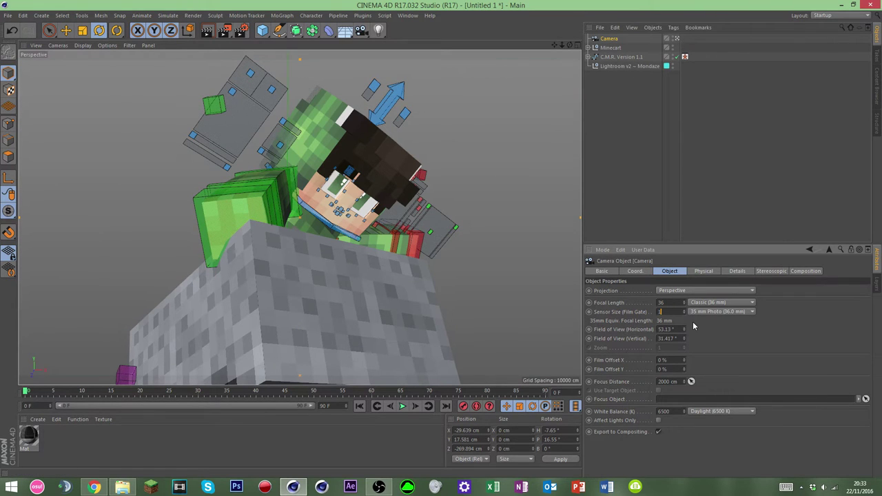
text(100)
key(Return)
mouse_move(563, 46)
mouse_down()
mouse_move(578, 45)
mouse_move(563, 45)
mouse_up()
key(ctrl+z)
key(ctrl+z)
click(674, 312)
Step: Frame the character and minecart close up from a low camera angle, with the camera banked 27°
scroll(546, 101, down, 5)
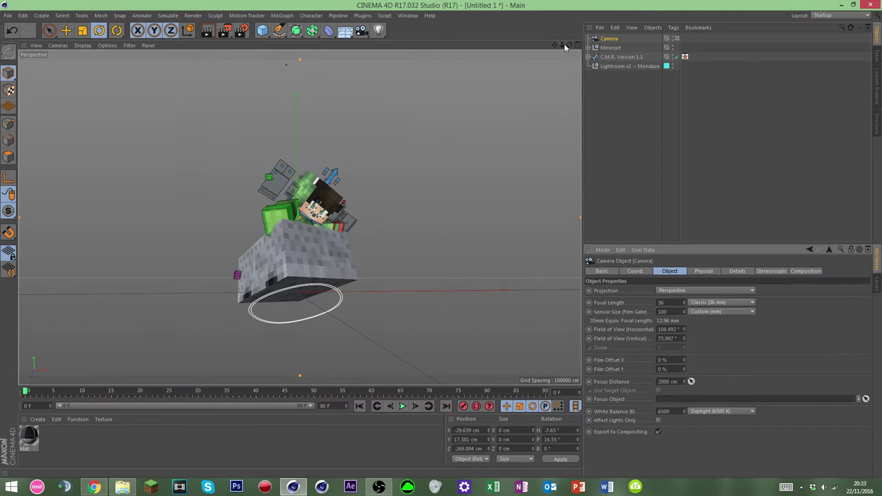
drag(564, 46, 569, 44)
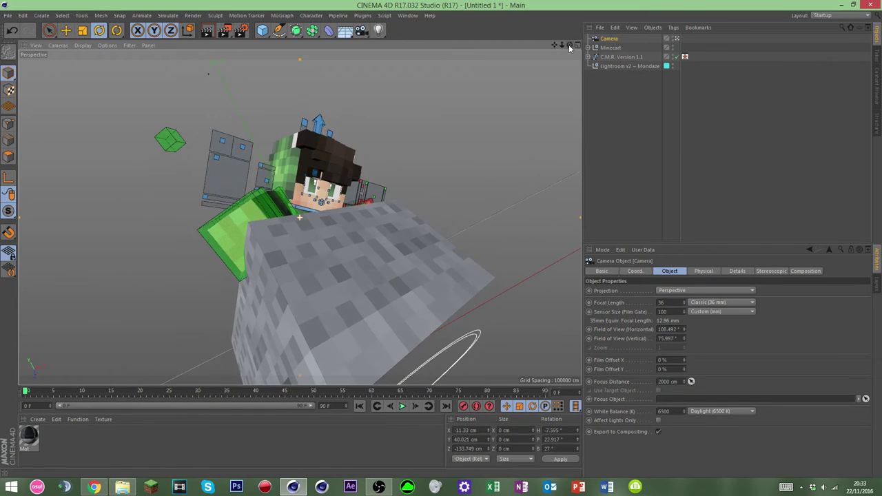
right_click(487, 130)
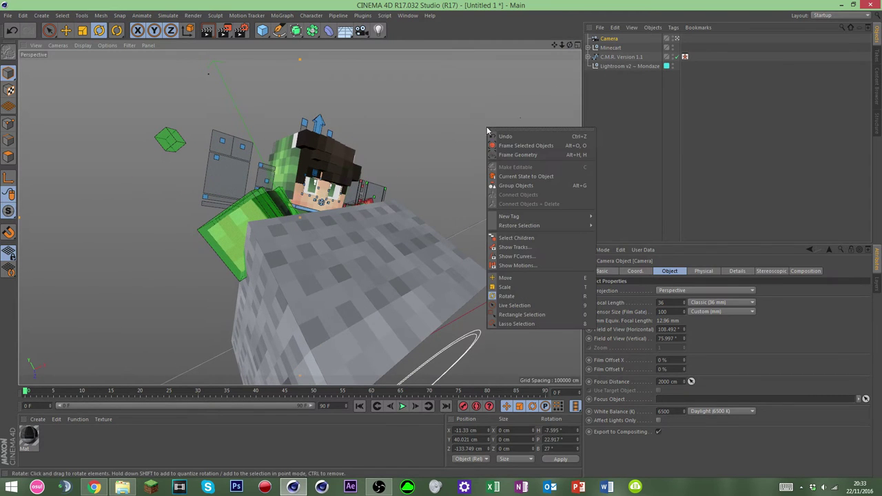
click(568, 45)
drag(555, 44, 571, 67)
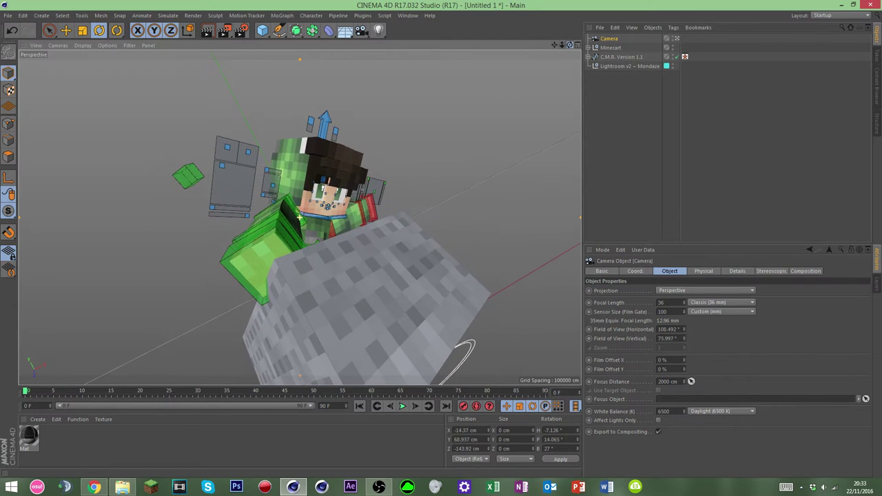
click(653, 75)
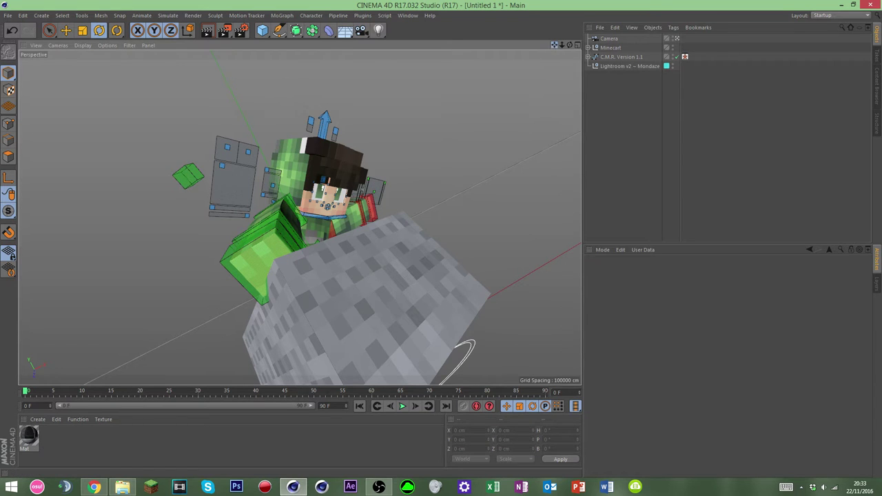
drag(569, 45, 537, 39)
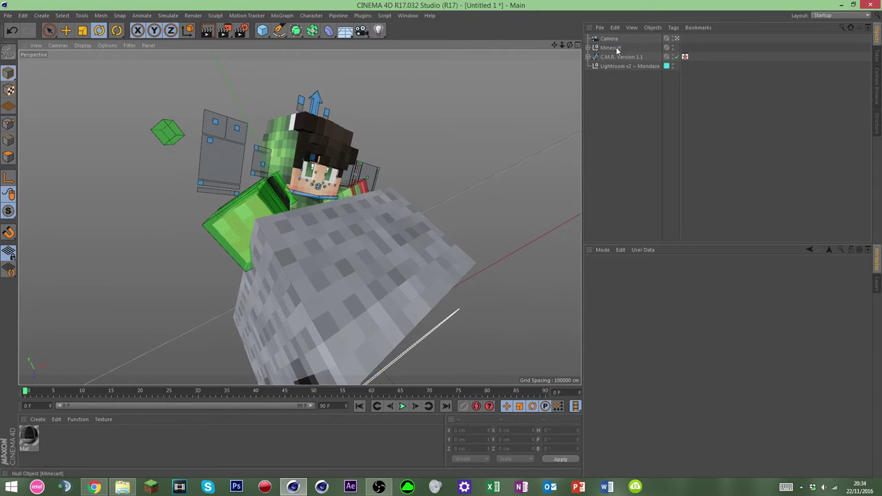
Step: Leave the camera view and redirect the eyes by moving the red C.Plane handle on its control panel, checking through the camera
click(677, 38)
alt+right_drag(353, 231, 433, 199)
drag(569, 45, 544, 54)
click(478, 158)
click(677, 39)
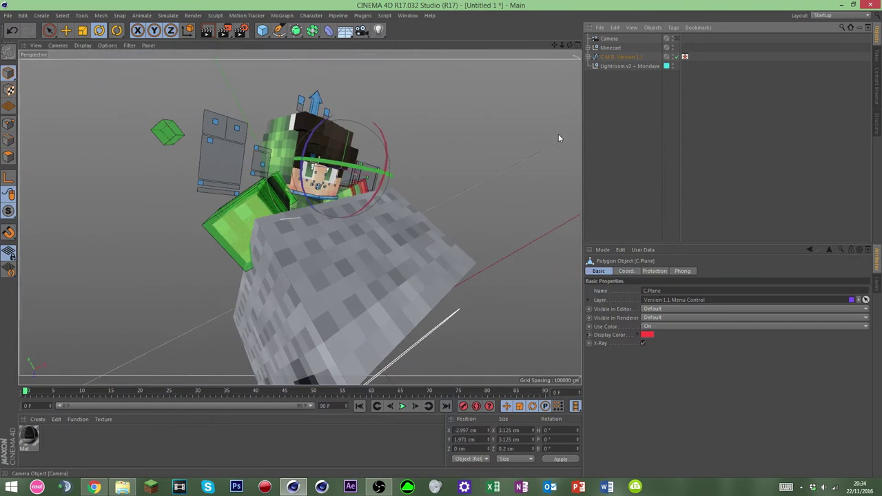
key(e)
drag(491, 163, 460, 181)
click(499, 145)
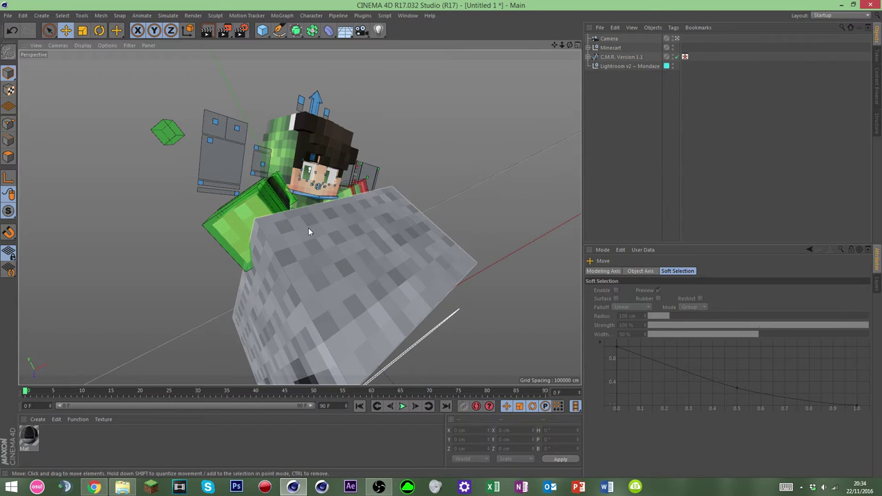
Step: Leave the camera view, select the two blue C.Plane handles on the upper divided panel and move them slightly down
click(677, 39)
alt+drag(273, 280, 277, 296)
scroll(439, 345, down, 5)
scroll(362, 260, up, 6)
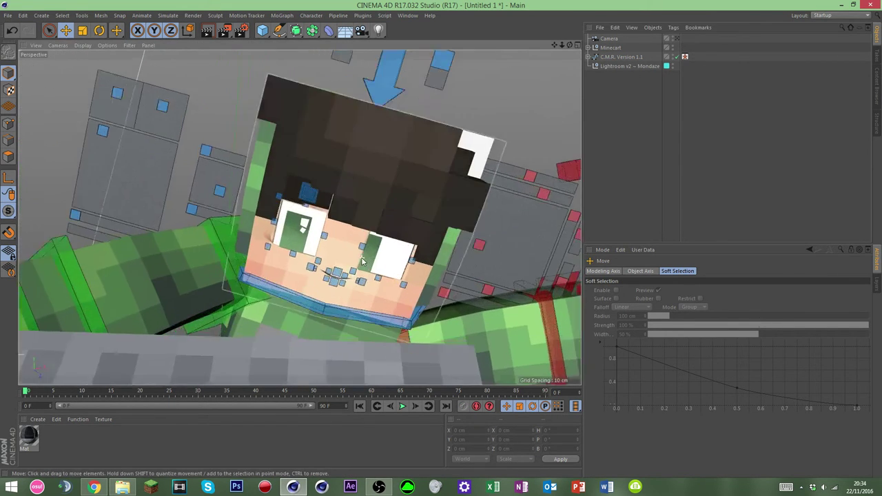
scroll(361, 261, up, 3)
scroll(200, 244, down, 4)
click(69, 94)
scroll(73, 98, up, 4)
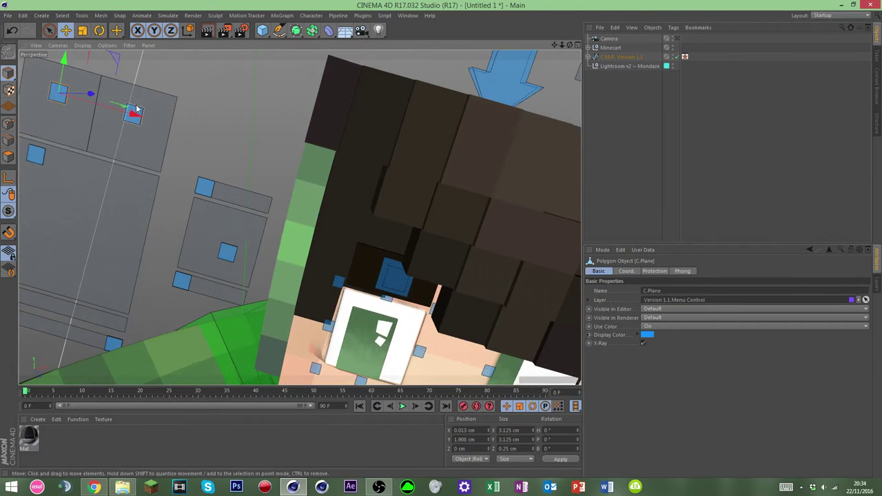
shift+click(137, 109)
drag(102, 92, 101, 97)
Step: Nudge the pair of C.Plane handles down once more, deselect them and return to the camera view
scroll(138, 92, down, 10)
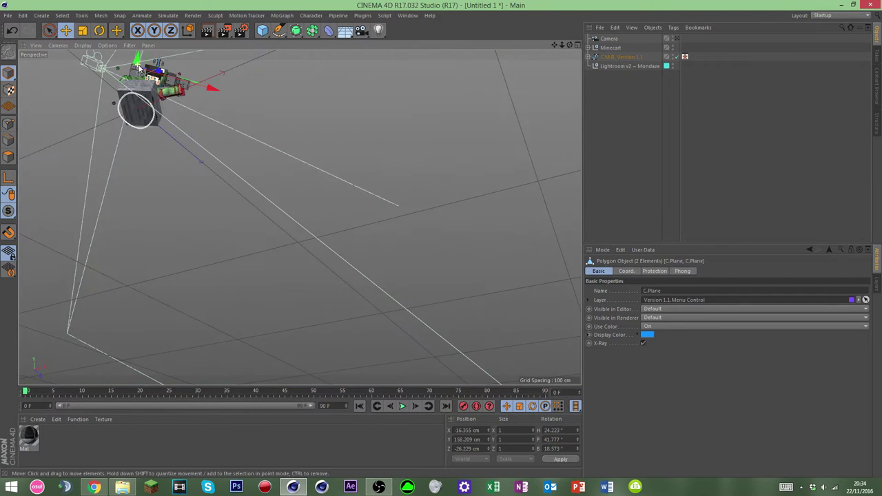
scroll(238, 207, down, 2)
scroll(181, 115, up, 10)
scroll(197, 224, down, 7)
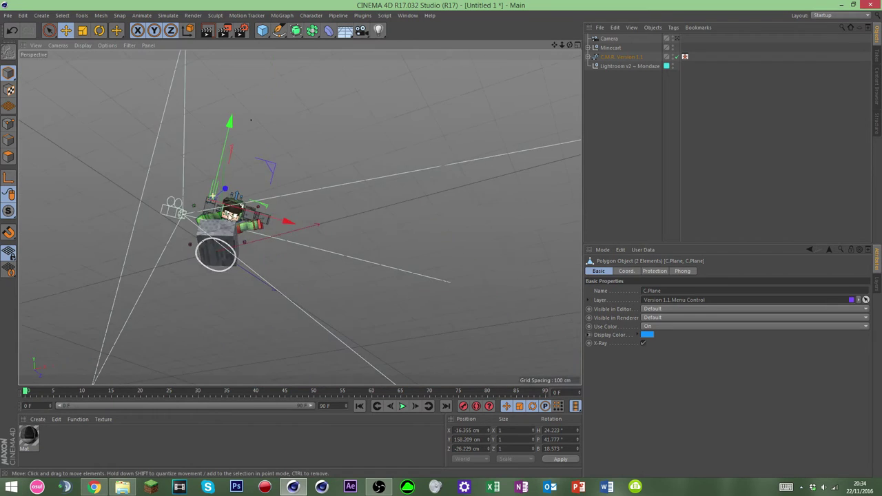
scroll(223, 228, up, 6)
scroll(195, 225, up, 2)
scroll(248, 137, up, 6)
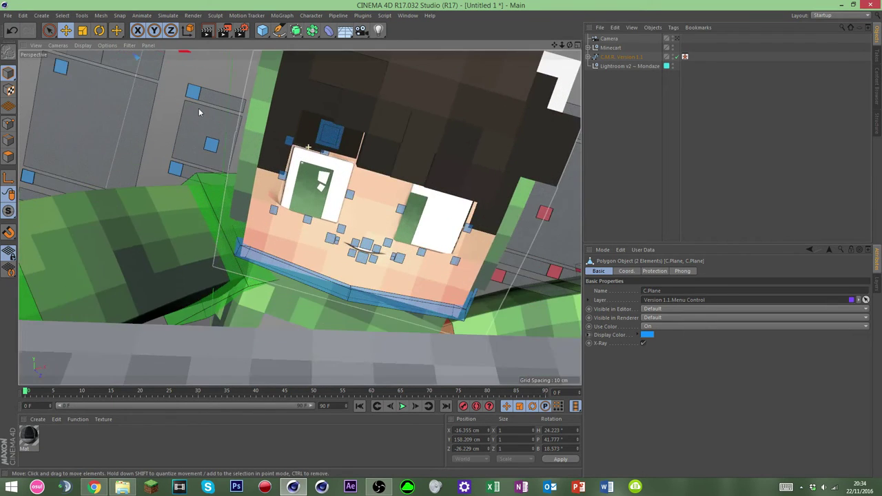
scroll(206, 260, down, 5)
drag(161, 122, 161, 125)
click(201, 138)
scroll(253, 231, up, 6)
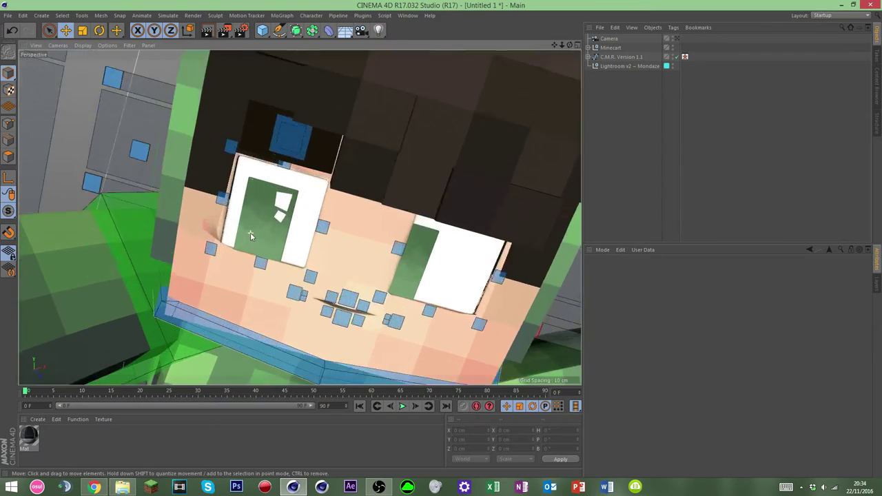
scroll(250, 236, down, 8)
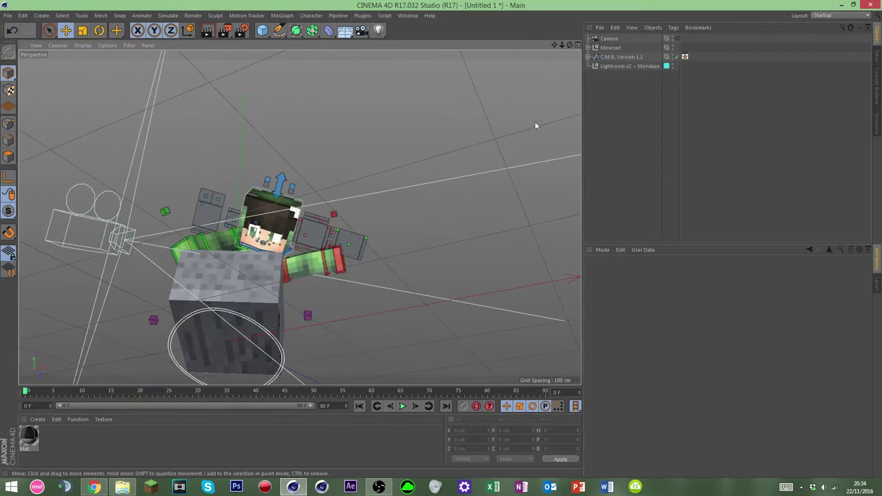
drag(569, 44, 651, 51)
click(677, 39)
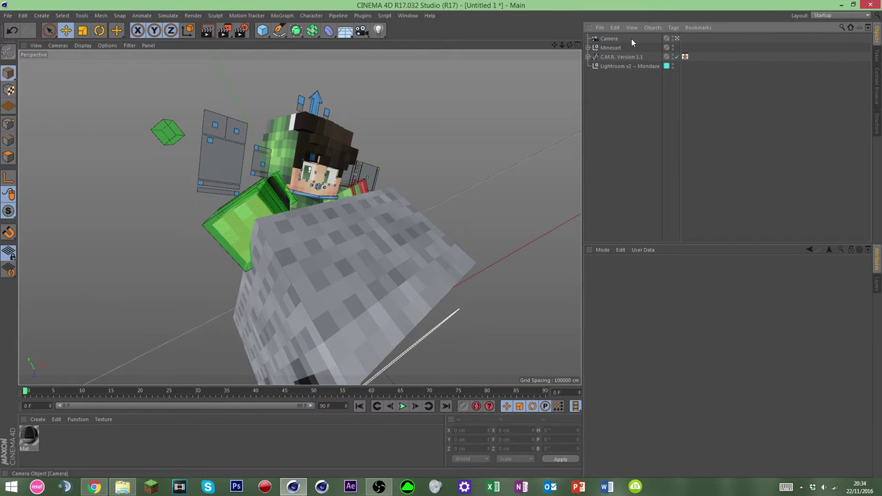
Step: Rotate the character's neck control by about 24.5° so the head tilts sideways above the minecart
drag(569, 45, 575, 90)
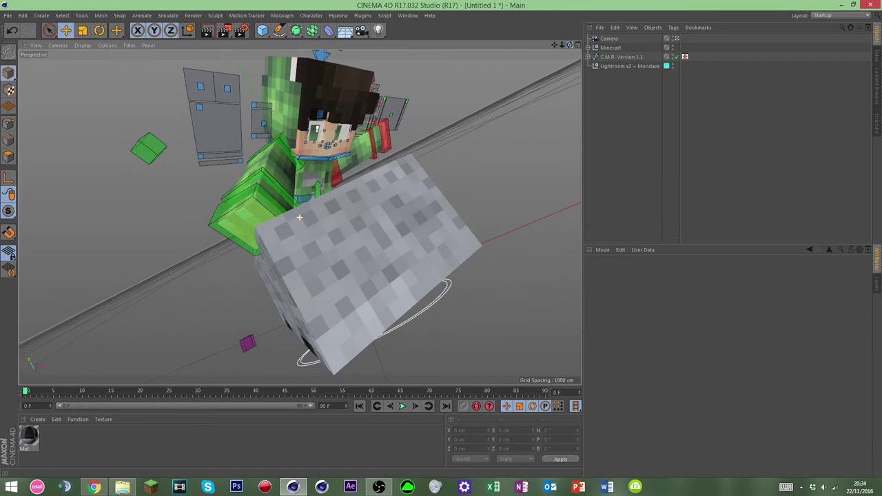
mouse_move(554, 45)
mouse_down()
mouse_move(543, 93)
mouse_move(564, 112)
mouse_move(572, 105)
mouse_move(573, 46)
mouse_move(541, 52)
mouse_move(551, 62)
mouse_move(564, 50)
mouse_move(606, 44)
mouse_move(554, 59)
mouse_move(558, 51)
mouse_up()
click(346, 212)
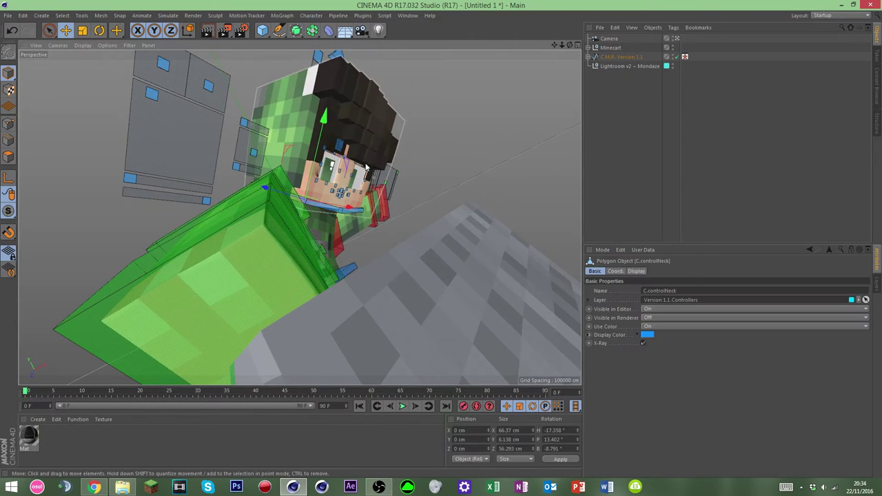
key(r)
drag(346, 212, 329, 234)
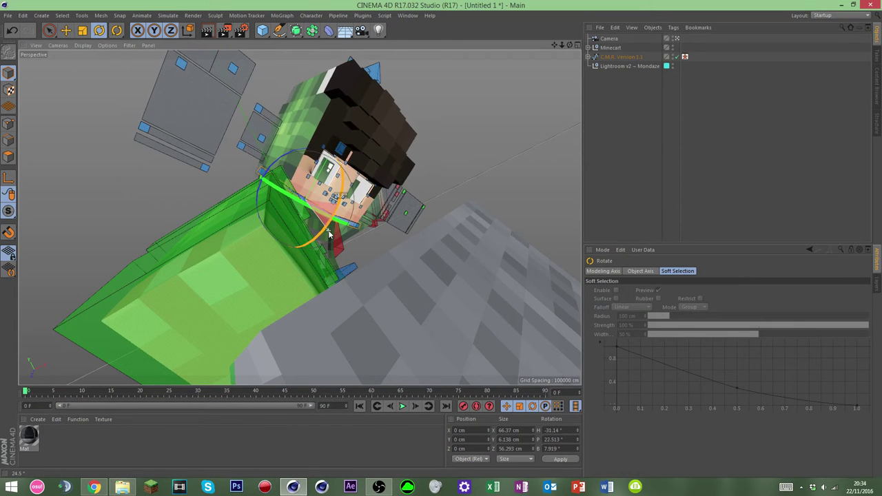
click(458, 179)
Step: Rotate the red left arm control to about H 0.2°, P -20°, B -74.8°, lowering the arm behind the minecart's rim
click(336, 237)
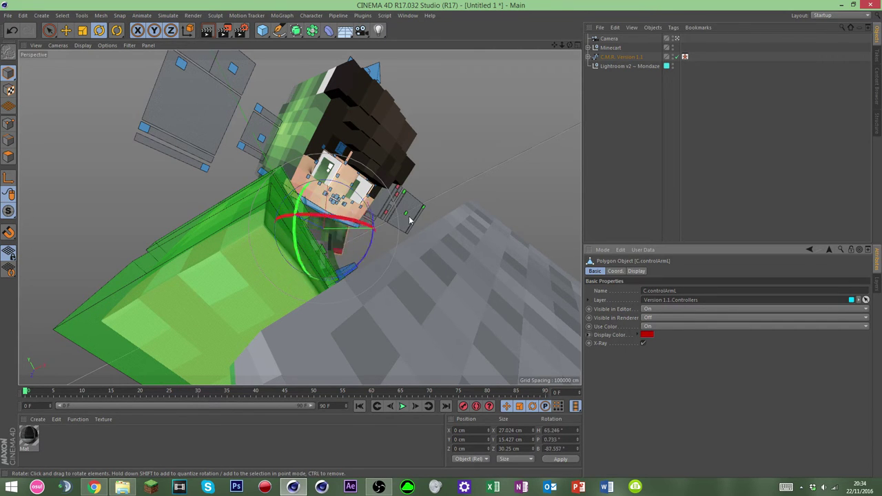
drag(426, 219, 424, 220)
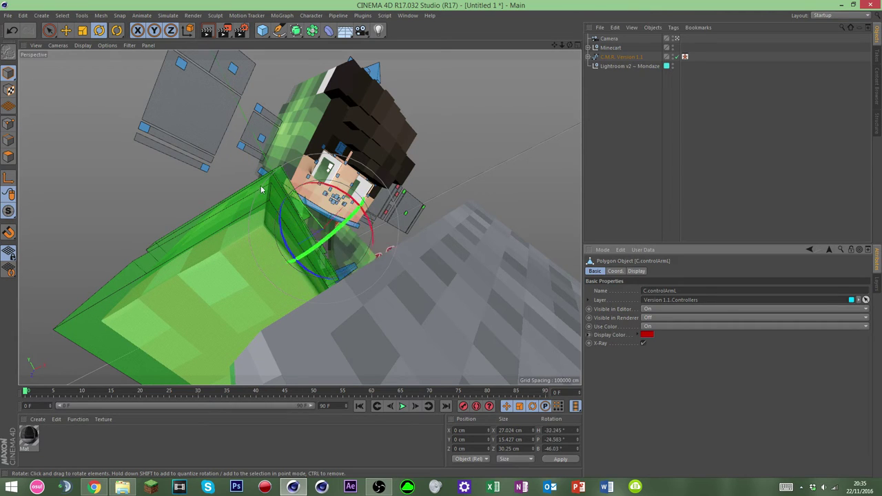
drag(293, 230, 280, 217)
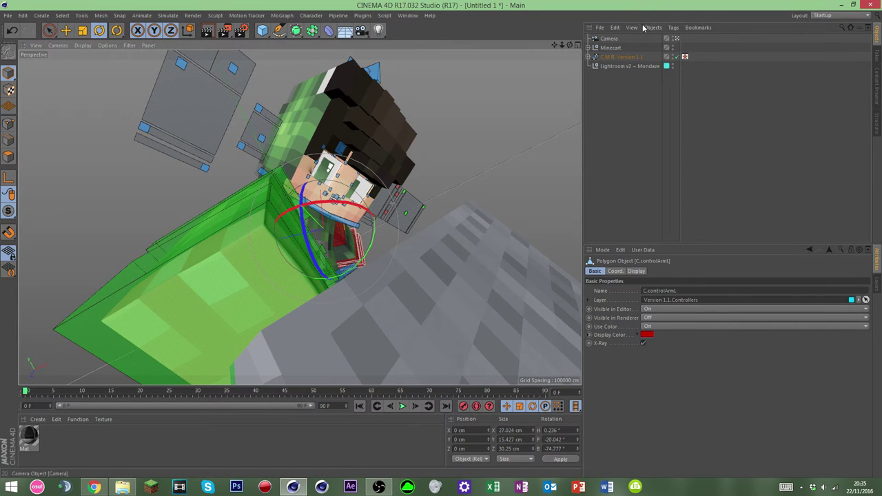
Step: Give the C.M.R. Version 1.1 rig a diamond pickaxe in its left hand
click(622, 57)
click(710, 272)
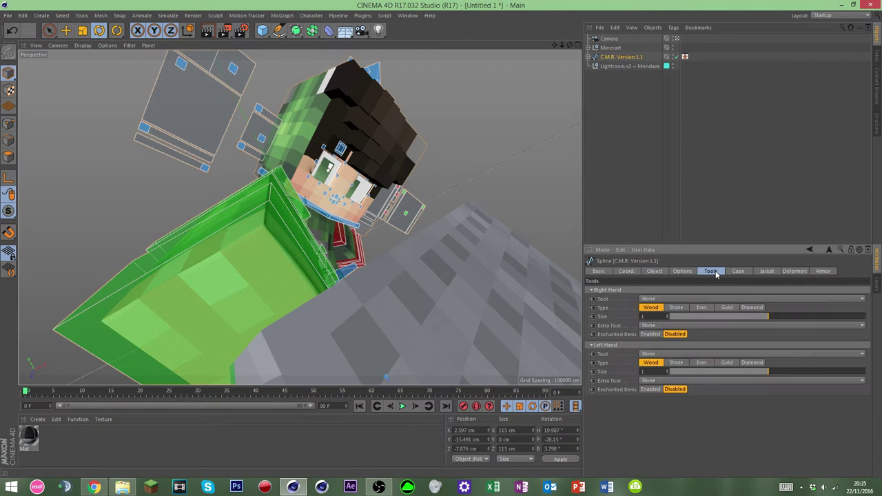
click(661, 354)
click(673, 399)
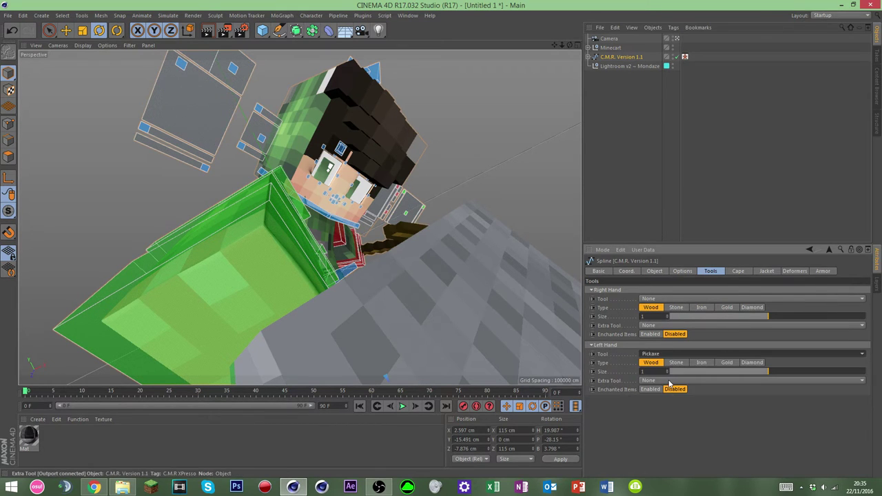
click(707, 364)
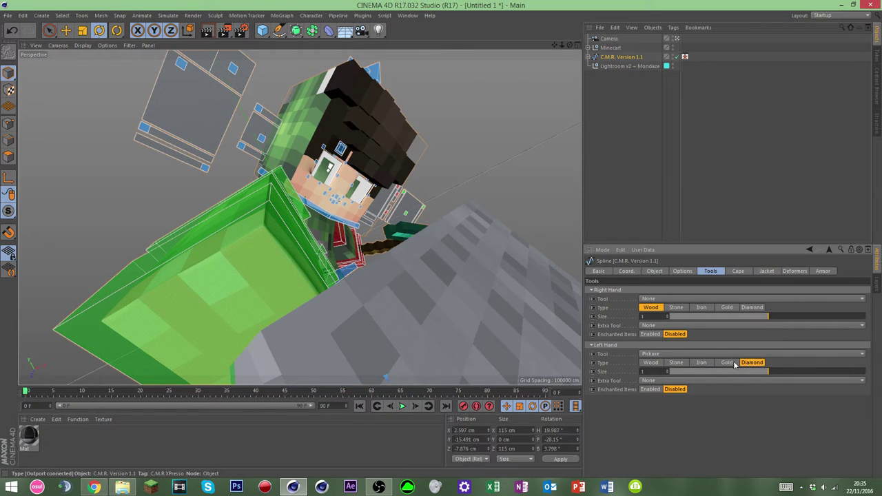
Step: Rotate the left arm control upward until the pickaxe shows above the minecart's edge, and deselect it
click(493, 188)
click(346, 248)
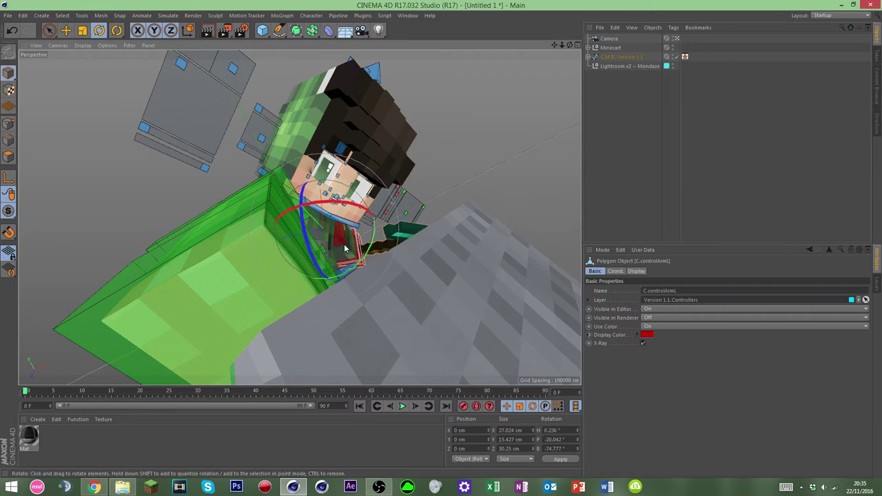
drag(346, 248, 367, 233)
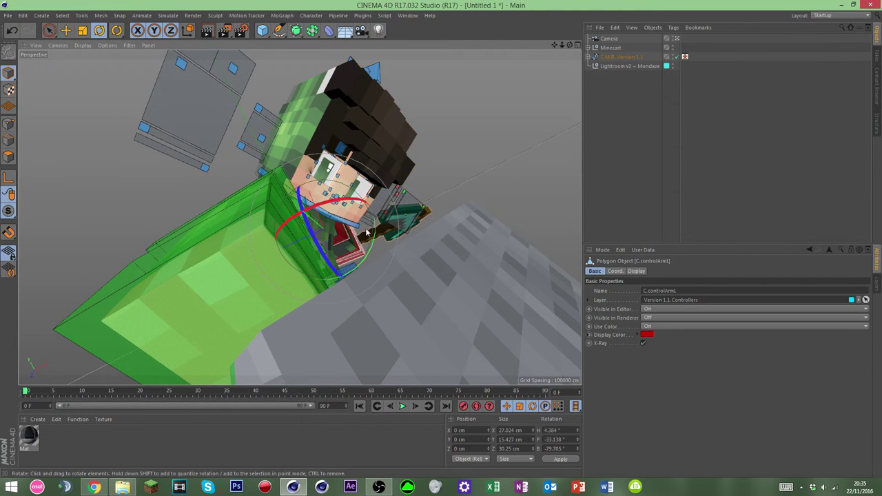
click(512, 192)
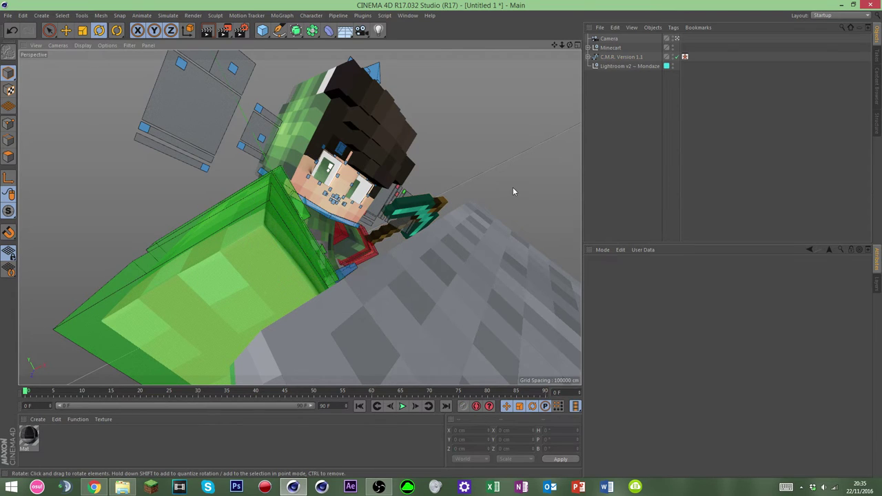
Step: Open the file chooser for the rig's graphics cape texture and look through the cape folder on WDGreen (D:)
click(620, 57)
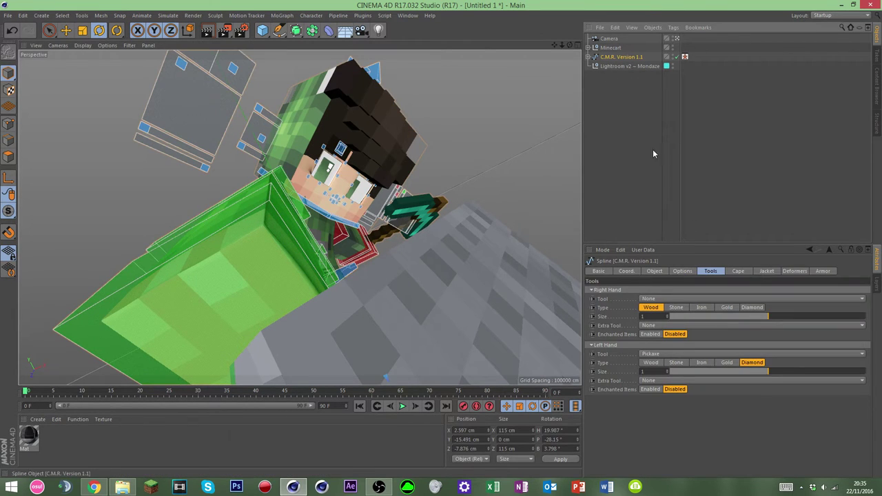
click(738, 270)
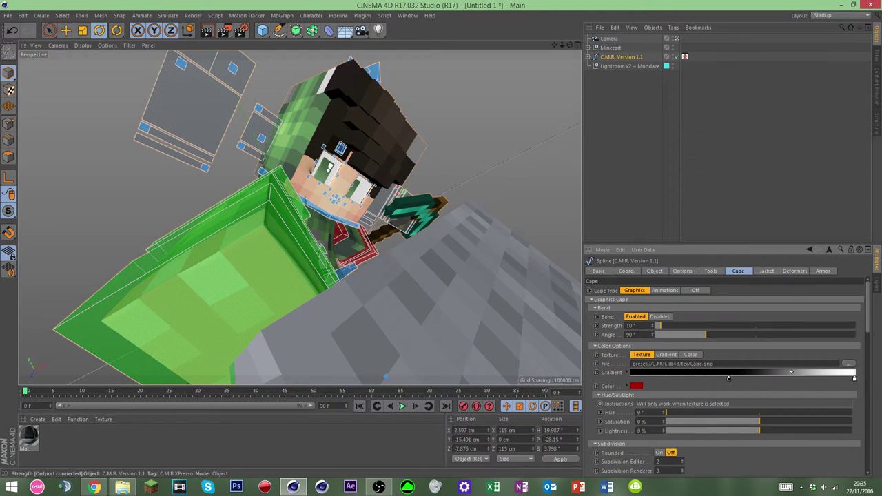
click(849, 364)
click(52, 209)
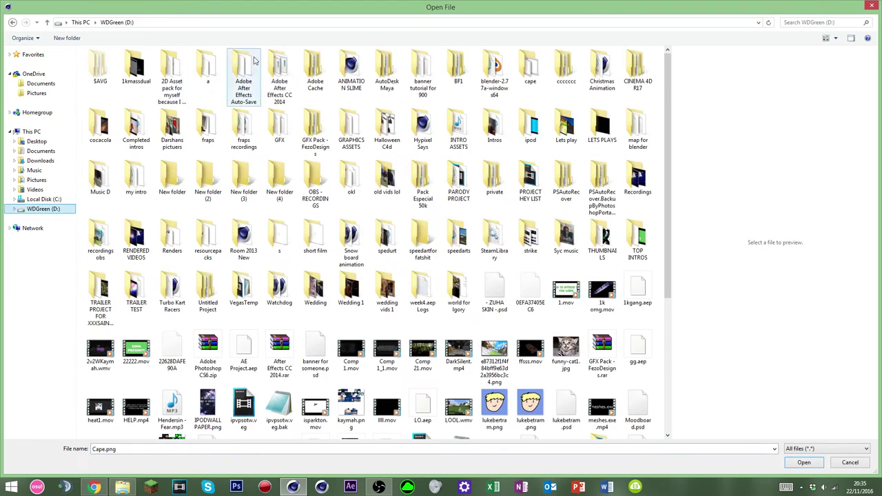
click(529, 69)
double_click(528, 81)
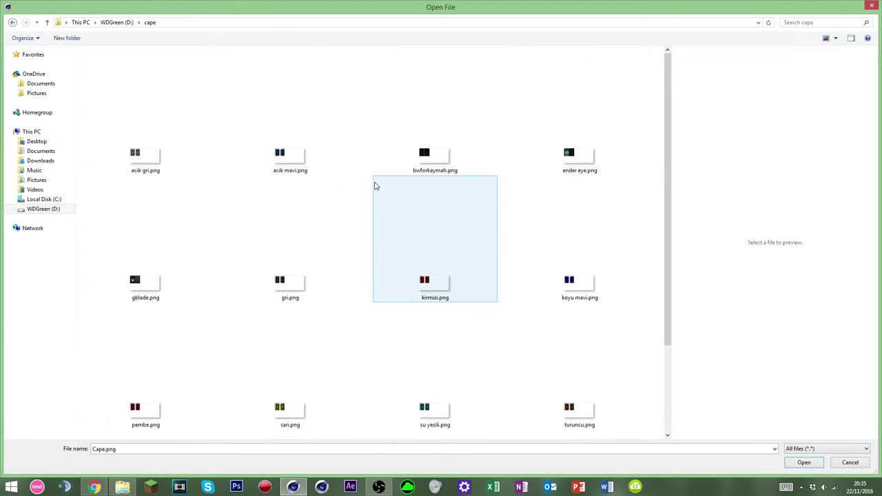
scroll(374, 197, down, 1)
scroll(365, 241, up, 1)
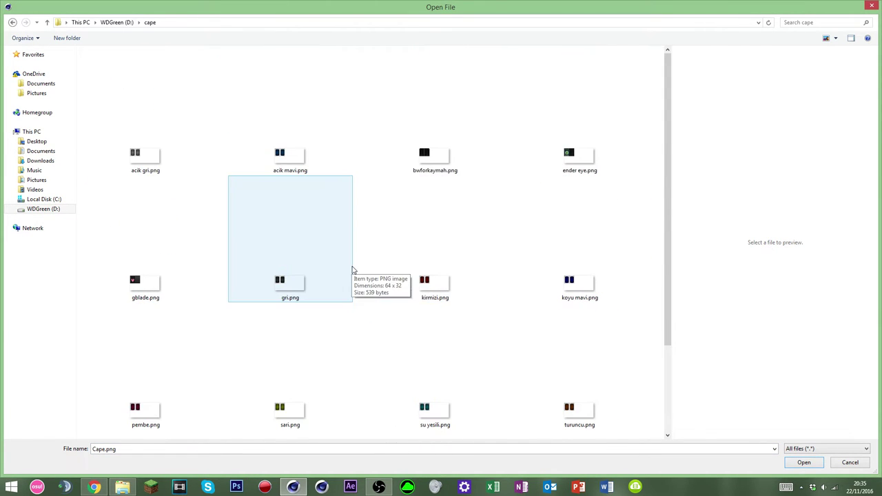
Step: Browse to the Random folder of Minecraft Cape Pack Cinema 4D inside GRAPHICS ASSETS, checking the Minecon folder on the way
click(127, 24)
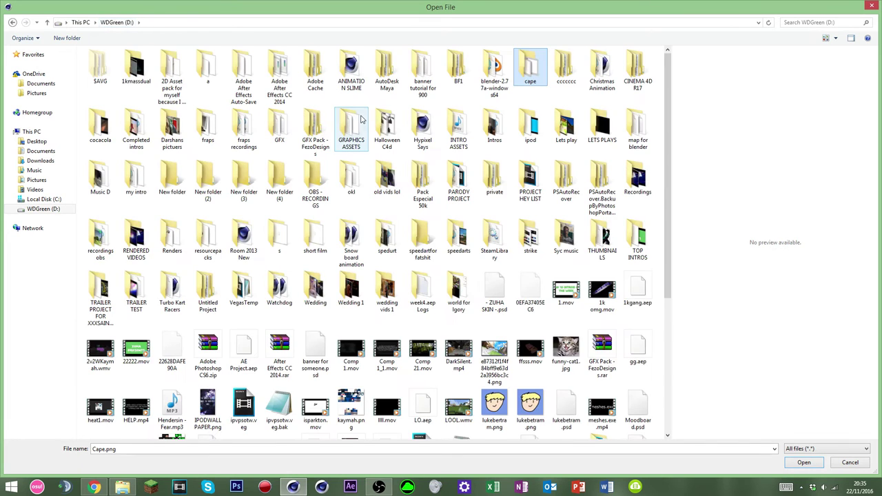
double_click(351, 140)
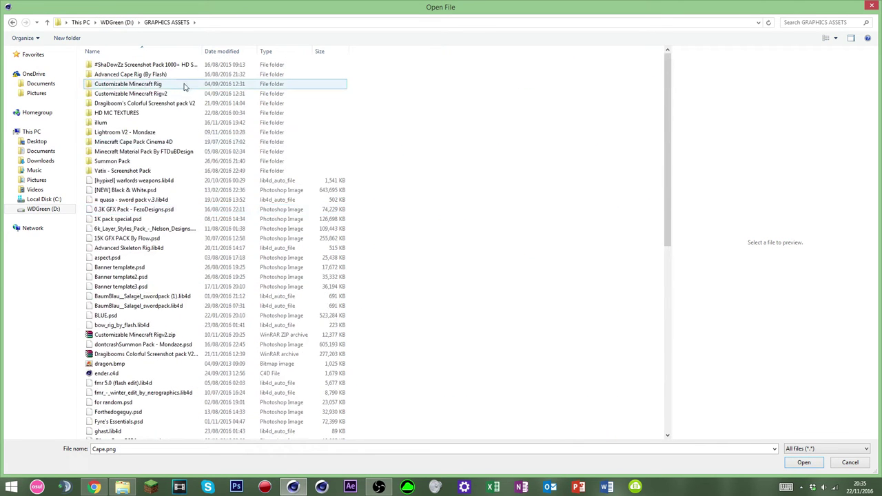
click(172, 142)
double_click(172, 142)
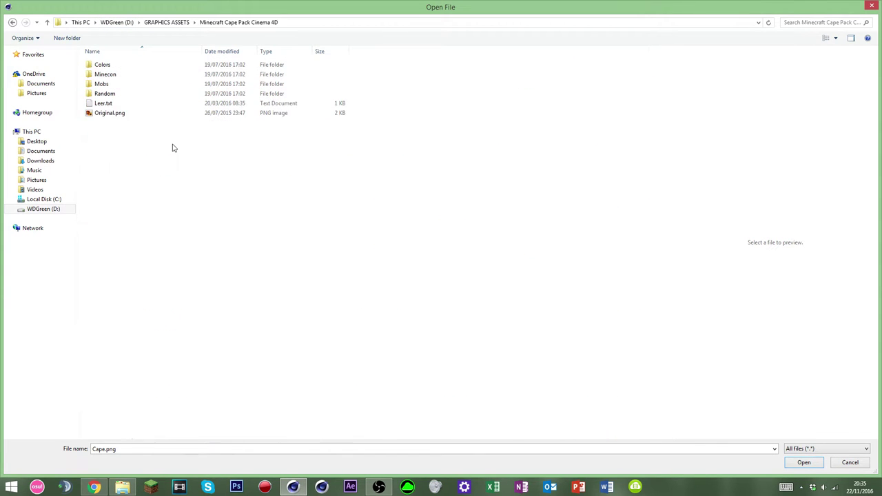
double_click(140, 73)
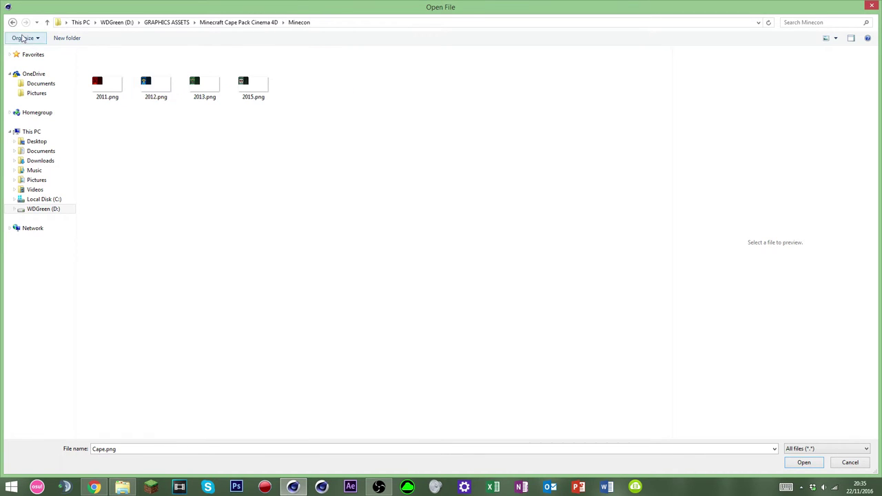
click(12, 22)
double_click(110, 93)
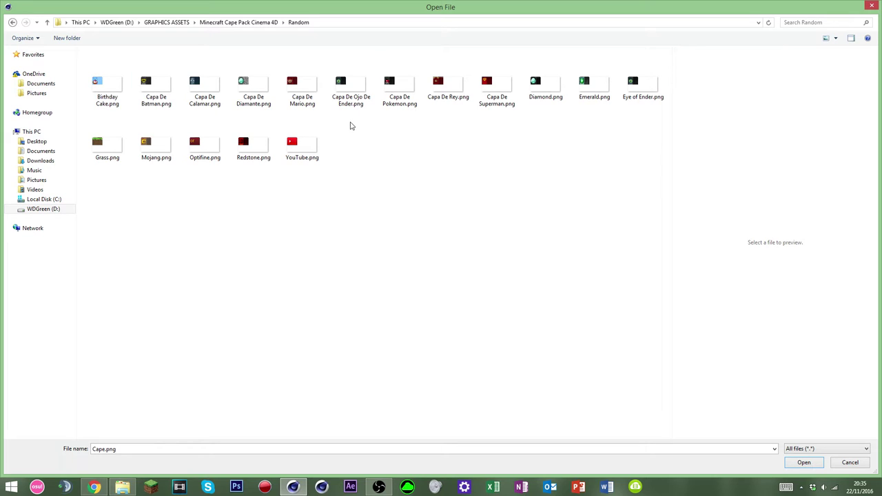
Step: Compare the cape images and load Capa De Ojo De Ender.png as the cape texture
click(350, 93)
click(609, 93)
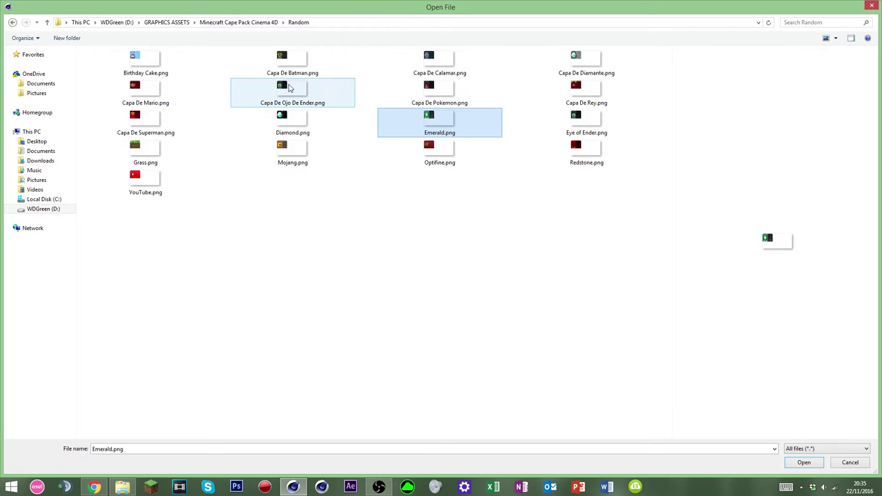
click(290, 88)
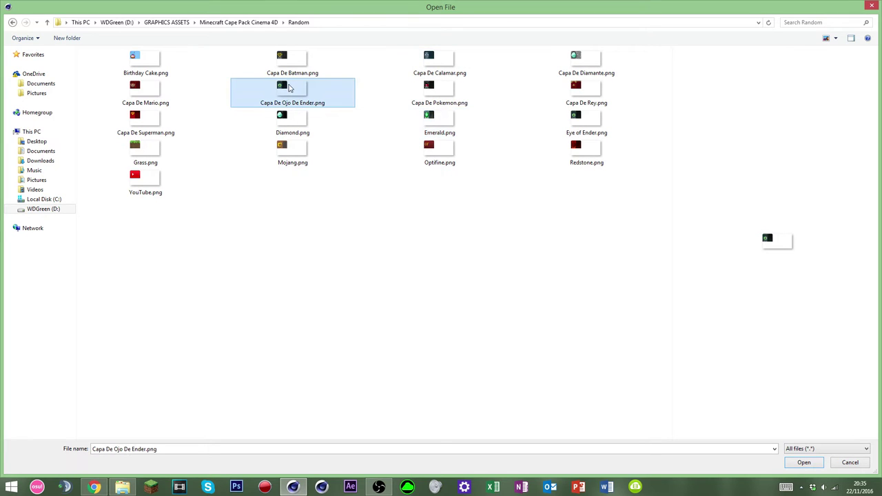
double_click(328, 93)
click(451, 278)
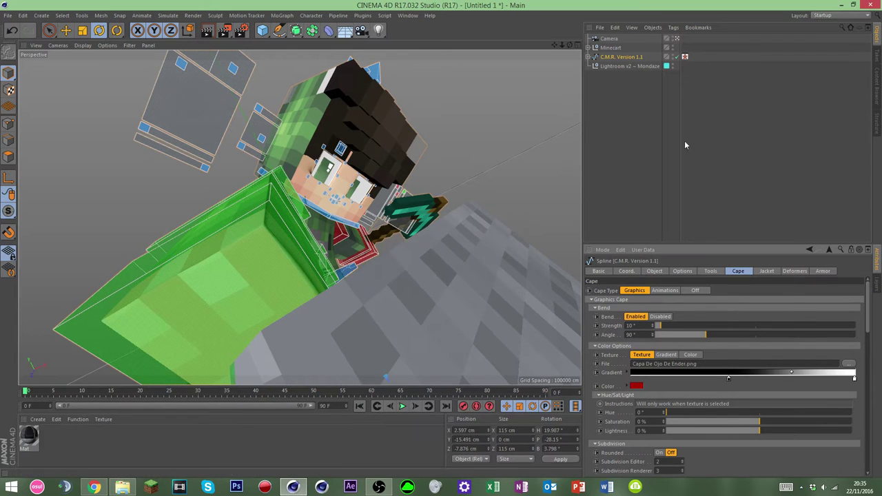
Step: Set the cape's bend strength to 209° and its bend angle to 30°
mouse_move(688, 325)
mouse_down()
mouse_move(772, 325)
mouse_move(751, 341)
mouse_move(774, 338)
mouse_move(668, 333)
mouse_move(673, 327)
mouse_up()
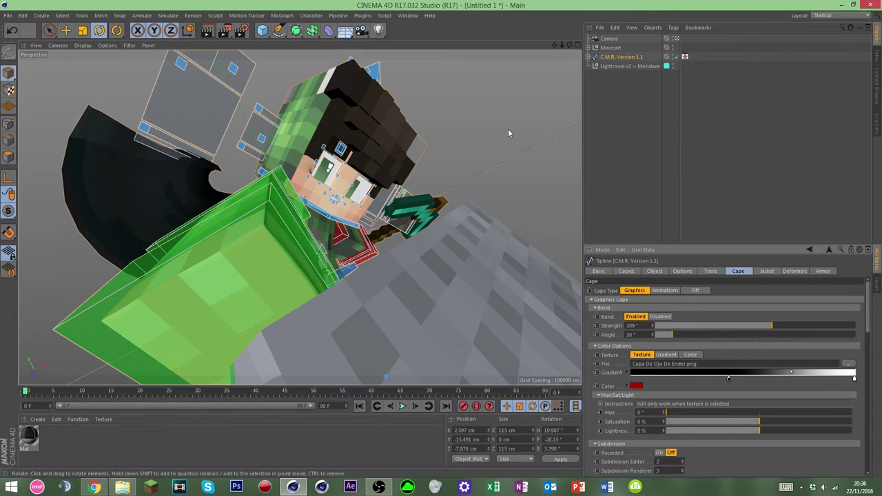
drag(562, 44, 523, 104)
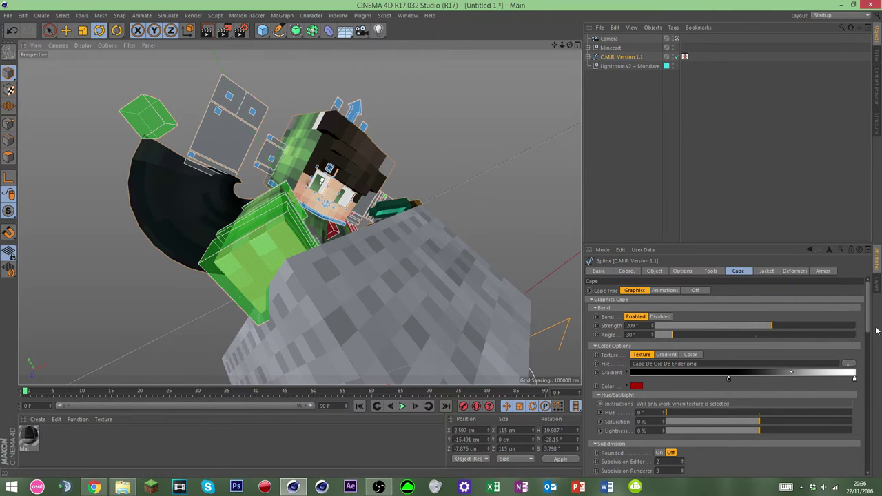
Step: Switch the cape's Rips option to Disabled and adjust Rip 2 to 99% and Rip 3 to 79%
scroll(867, 319, down, 5)
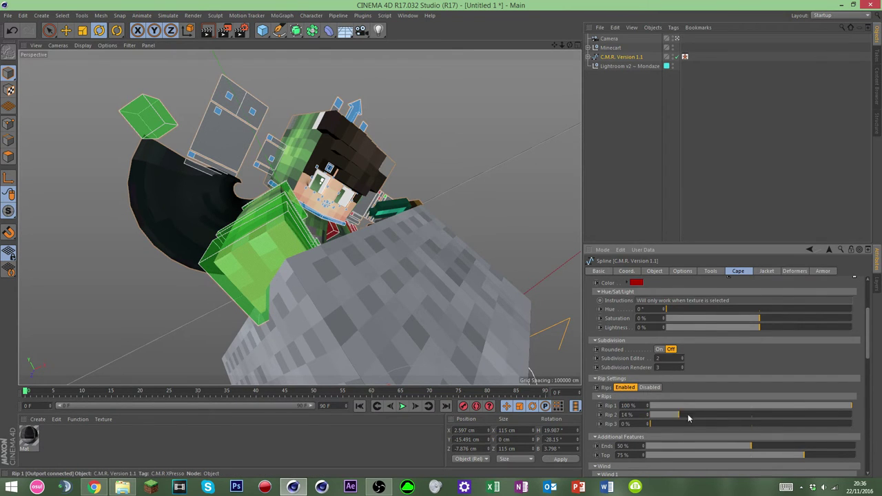
click(654, 388)
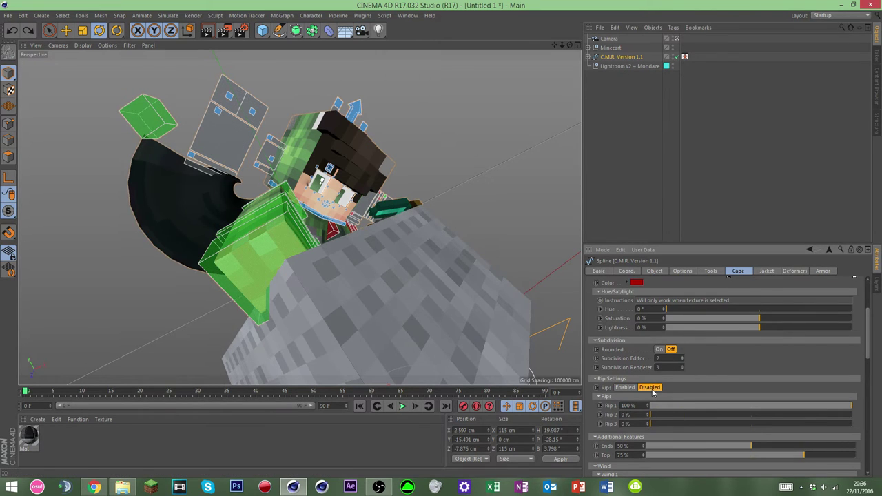
drag(671, 415, 812, 427)
drag(747, 415, 852, 416)
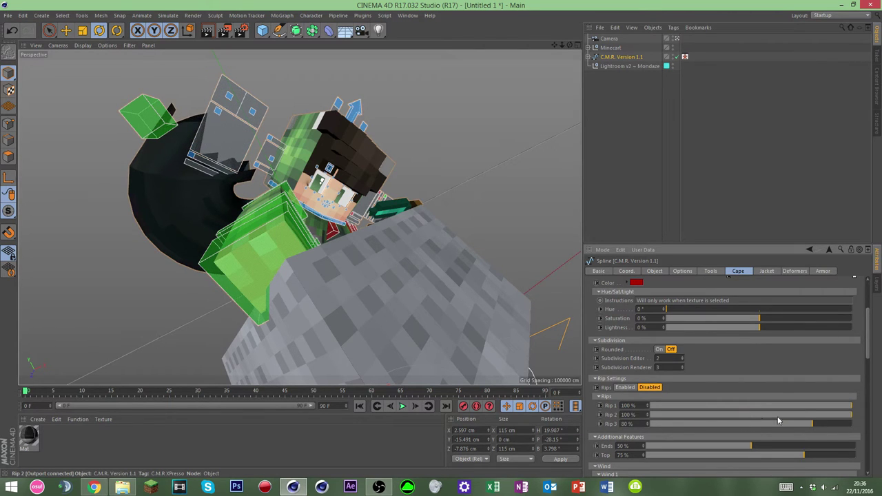
key(ctrl+z)
key(ctrl+z)
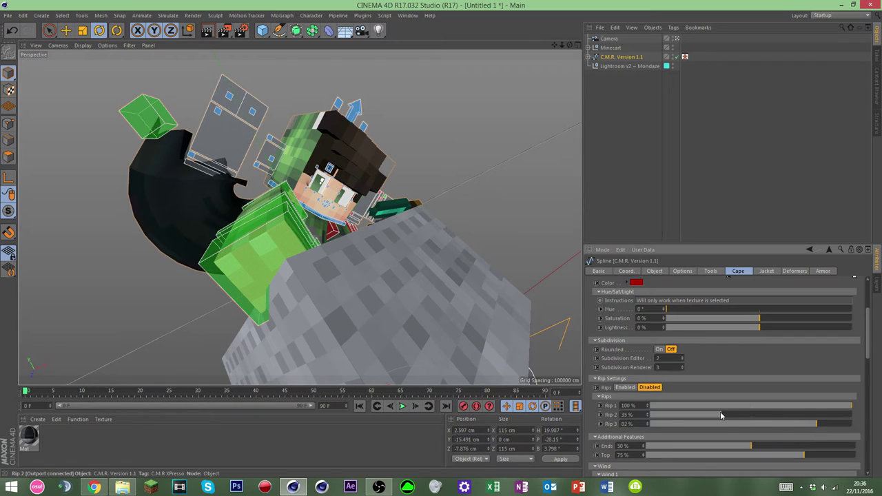
drag(721, 413, 852, 430)
Step: Set the cape's shear strength to -100%
scroll(786, 423, down, 3)
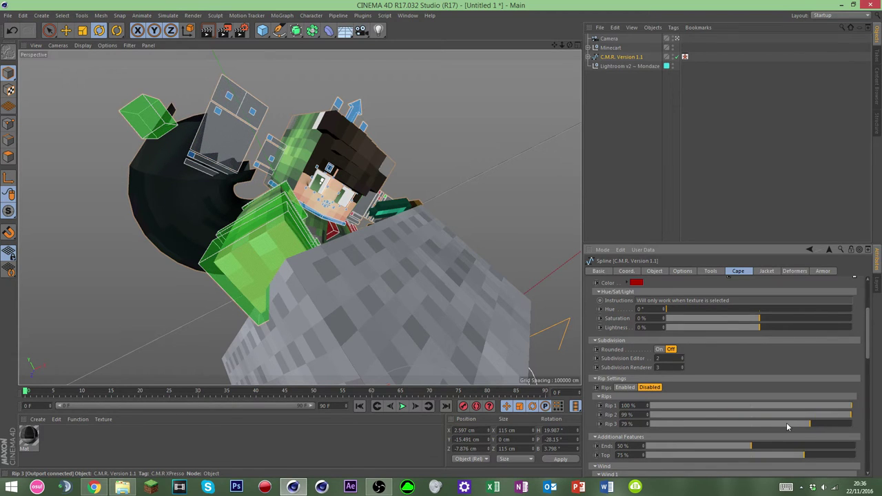
scroll(746, 434, down, 5)
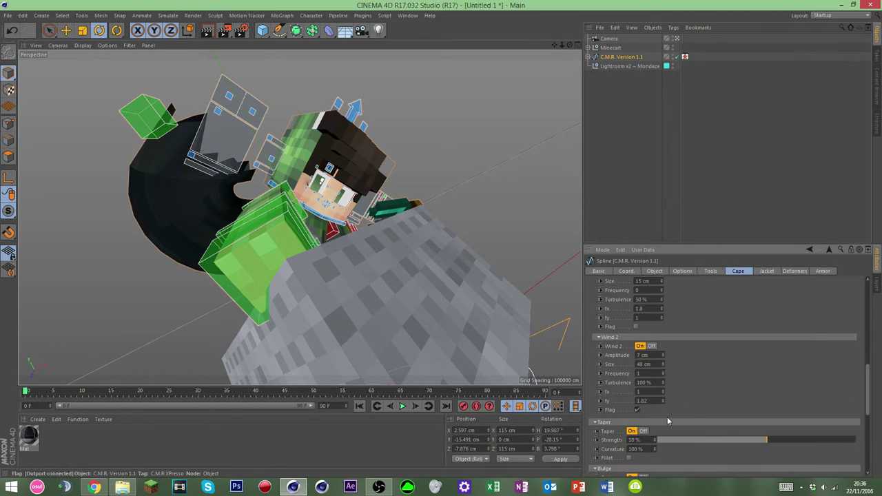
scroll(668, 416, down, 2)
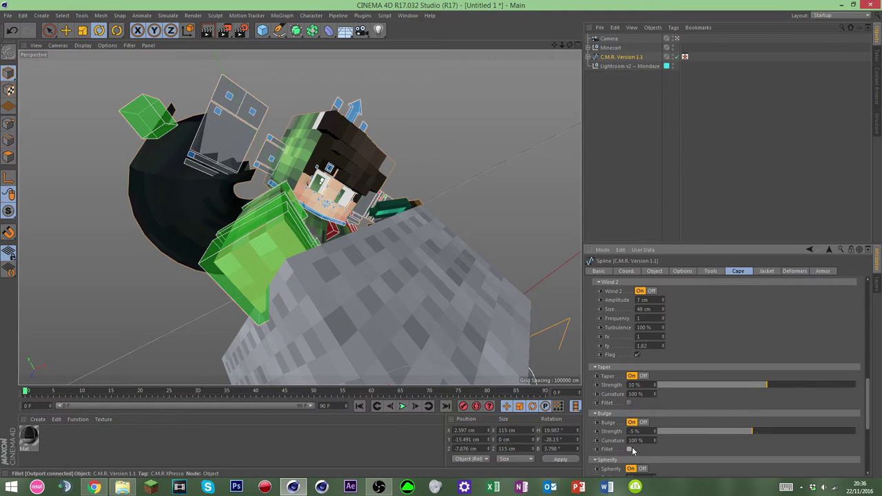
scroll(720, 341, down, 6)
drag(756, 382, 594, 409)
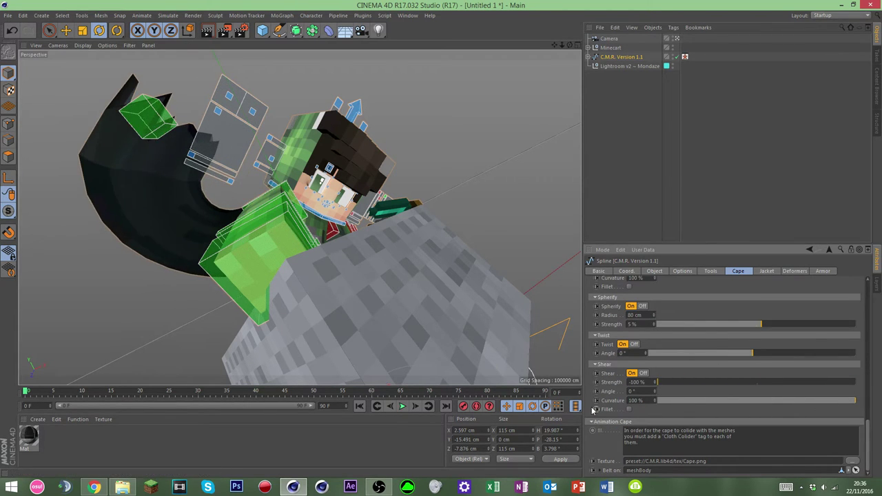
Step: Undo the cape's last shear strength change and deselect the character rig
key(ctrl+z)
click(534, 327)
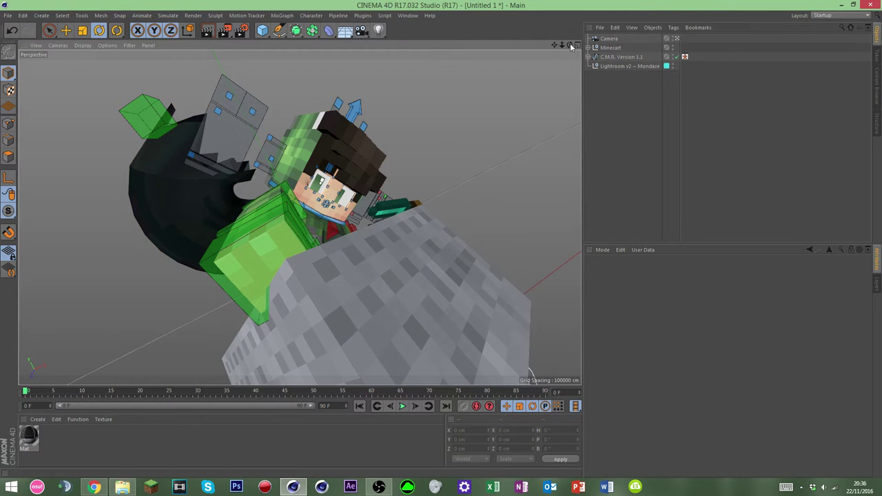
drag(569, 45, 548, 46)
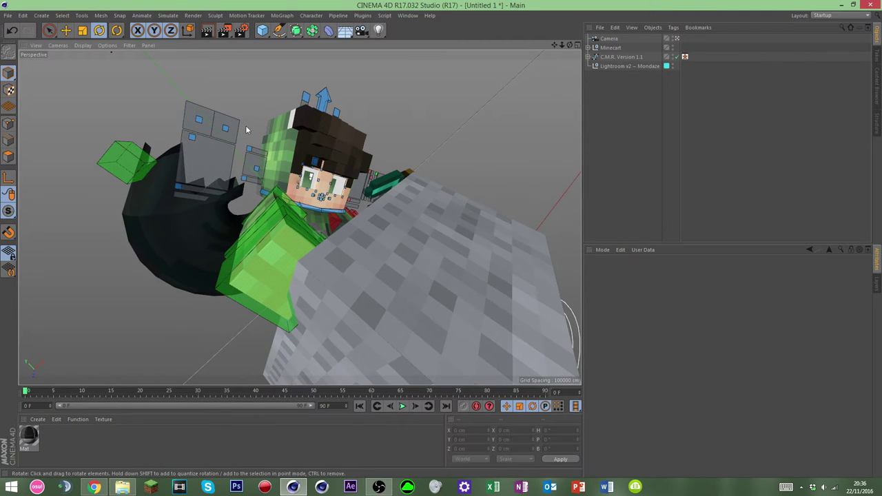
Step: Open the render settings' save options and browse to the Renders folder on drive D for the output file
click(245, 32)
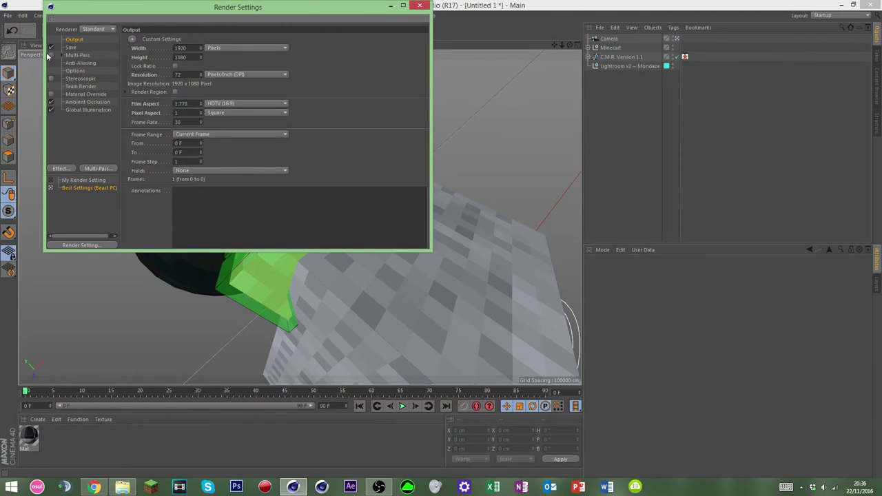
click(76, 47)
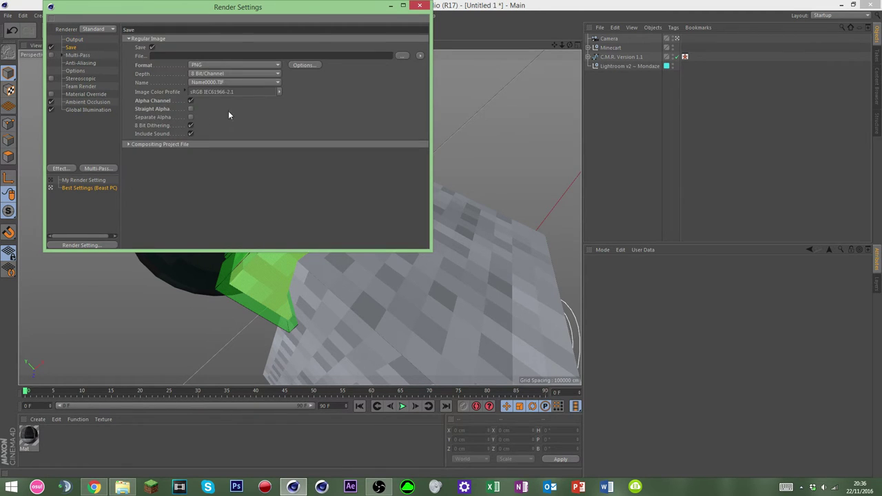
click(401, 55)
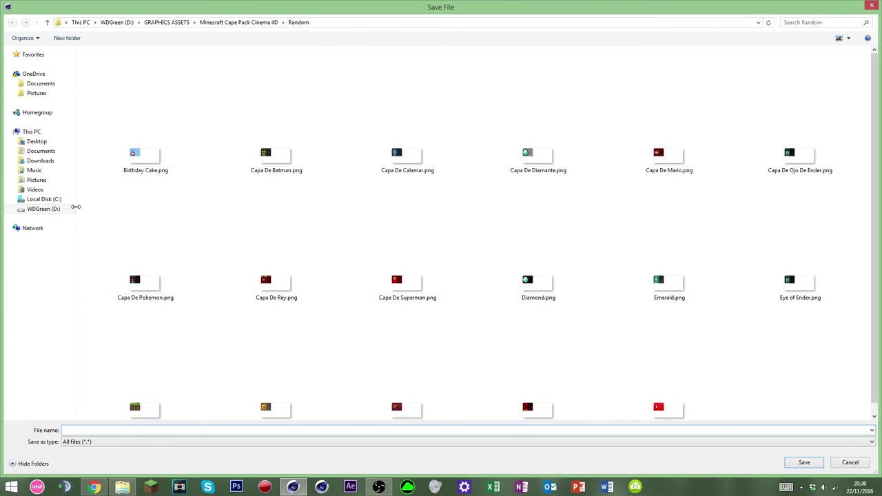
click(43, 208)
double_click(312, 180)
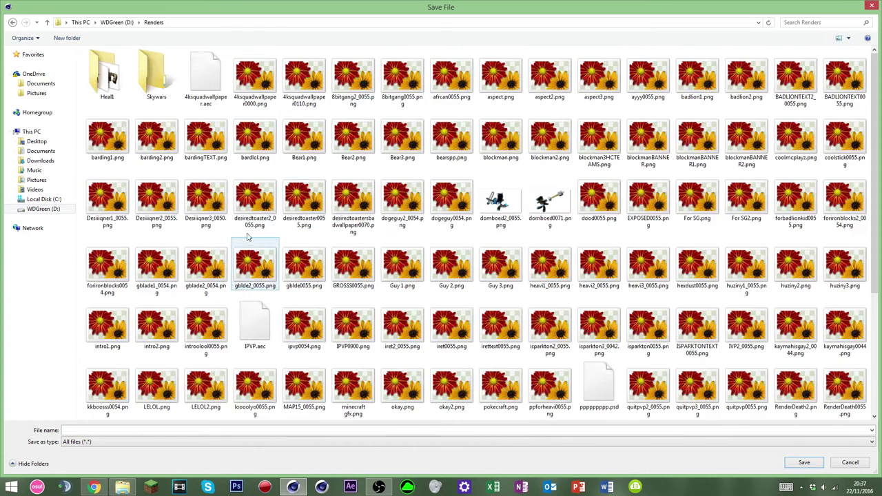
Step: Name the render output file profilepicturetutorial, save the path, and close the render settings
scroll(304, 386, down, 5)
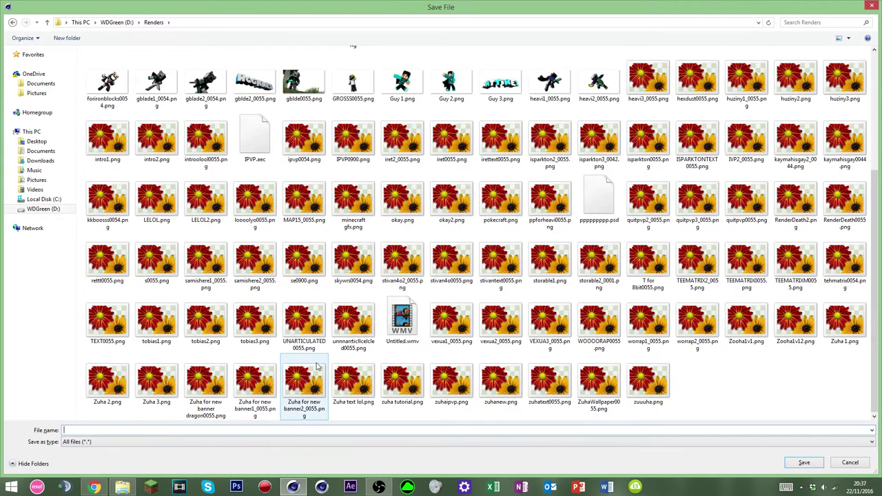
text(t)
key(BackSpace)
text(profi)
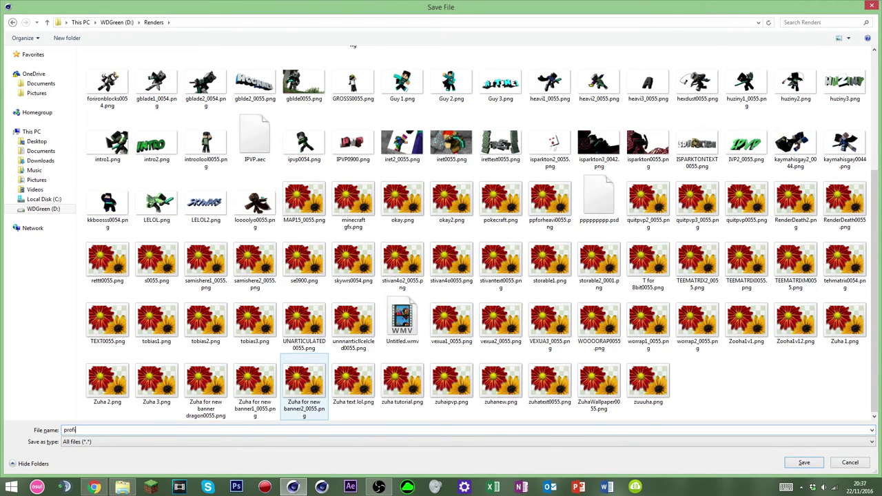
text(lepicturetutorial)
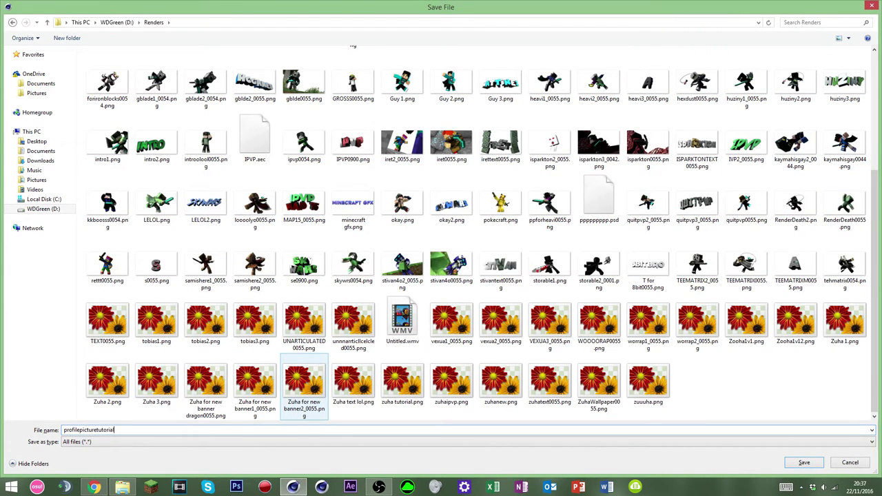
key(Return)
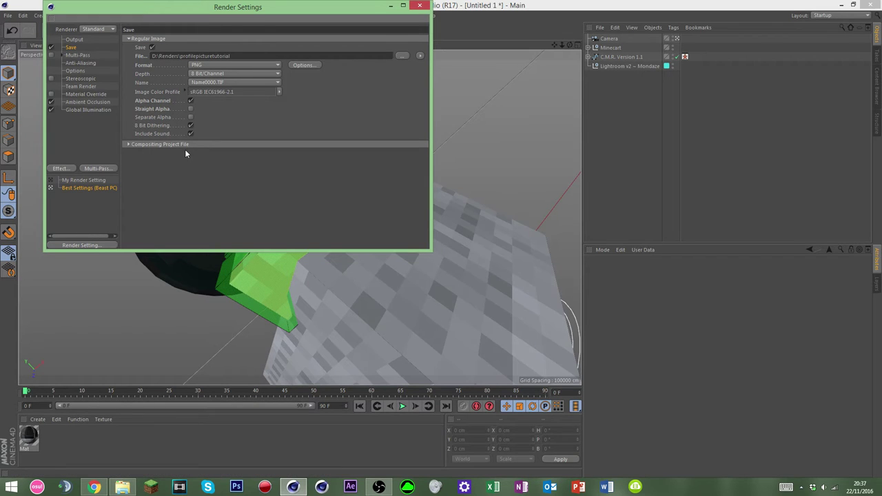
click(159, 144)
click(419, 5)
Step: Render the scene to the Picture Viewer
click(226, 31)
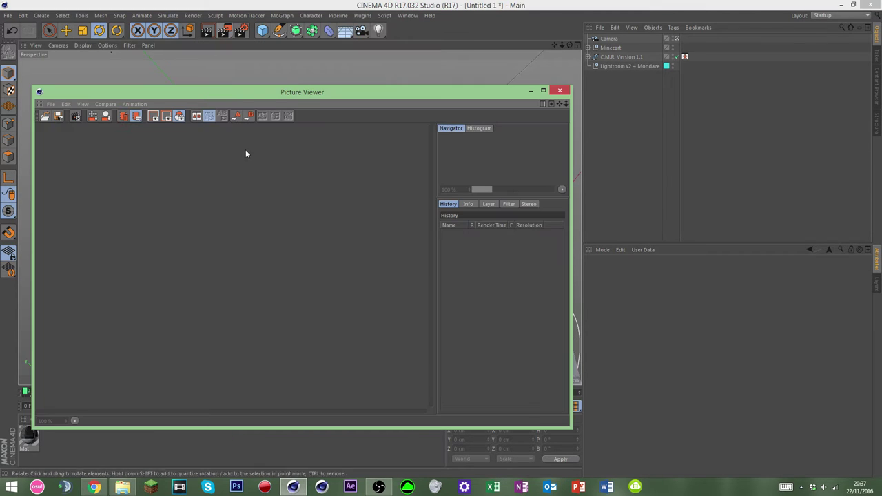
scroll(234, 247, up, 2)
scroll(236, 246, down, 1)
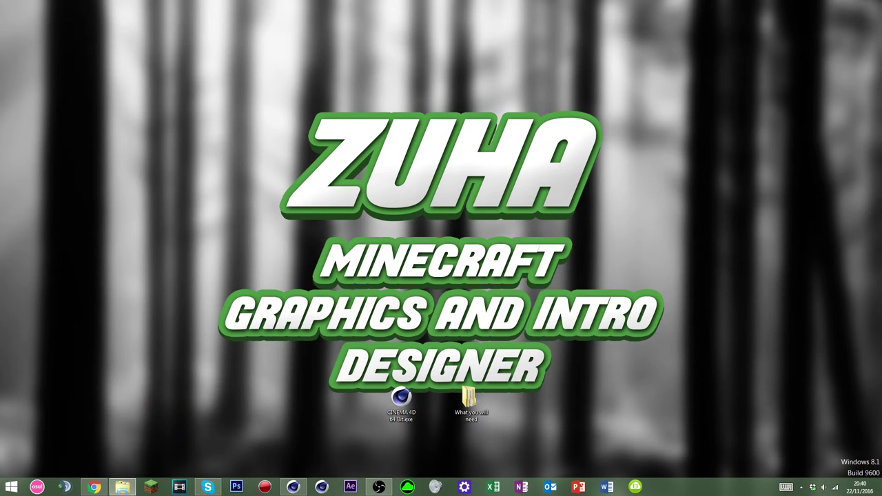
Step: Browse the WDGreen (D:) drive in File Explorer and launch Photoshop
drag(2, 169, 358, 1)
click(378, 93)
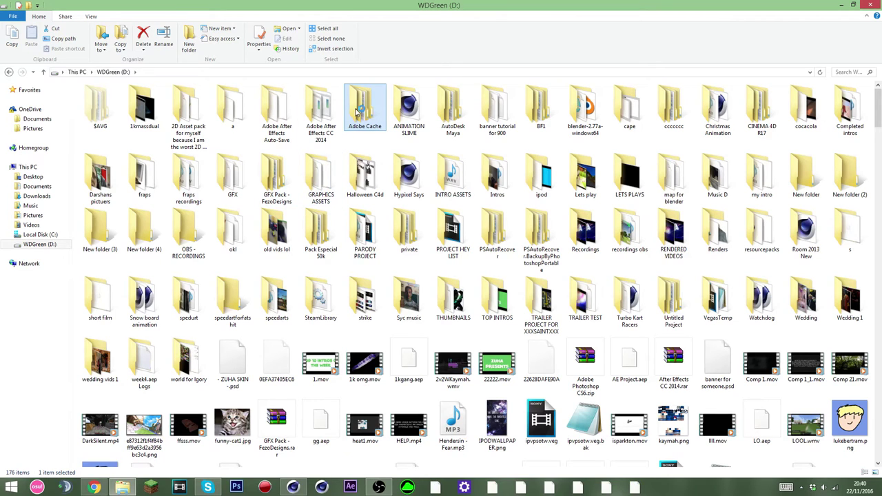
click(188, 110)
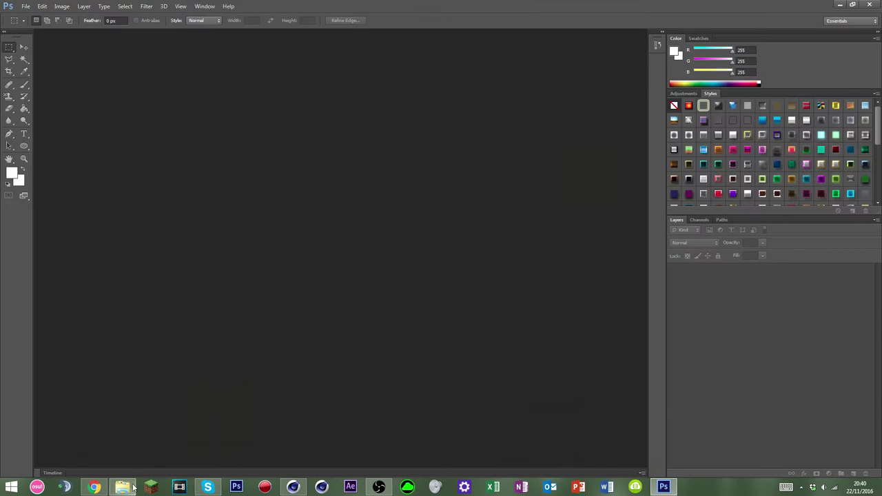
Step: Switch to File Explorer and open the Dragiboom's Colorful Screenshot pack V2 folder inside GRAPHICS ASSETS
click(128, 487)
double_click(320, 176)
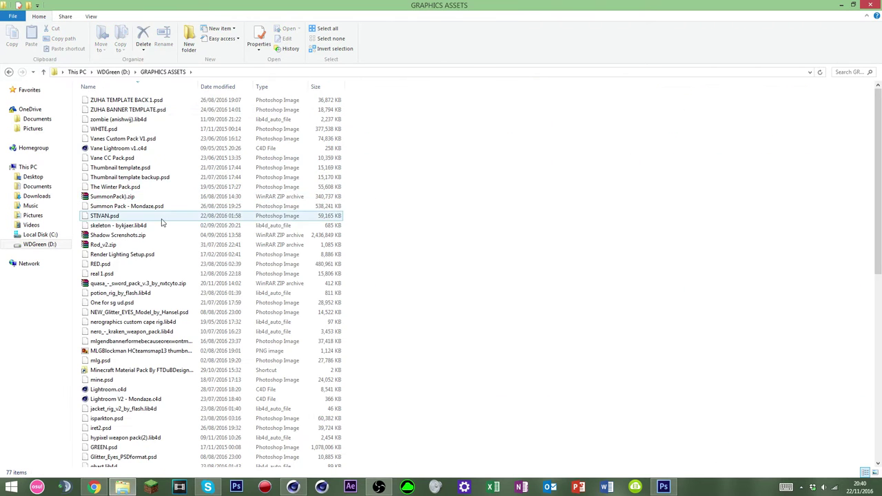
scroll(161, 222, down, 10)
key(d)
key(d)
key(d)
scroll(145, 225, down, 6)
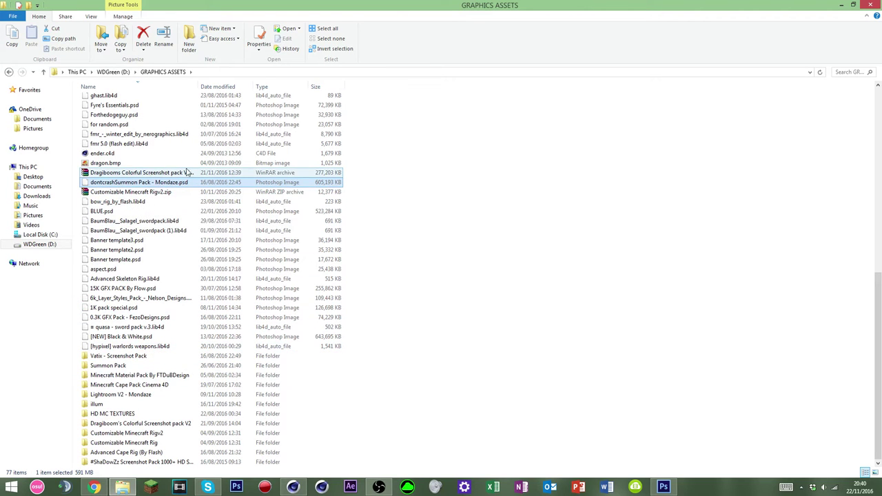
click(140, 423)
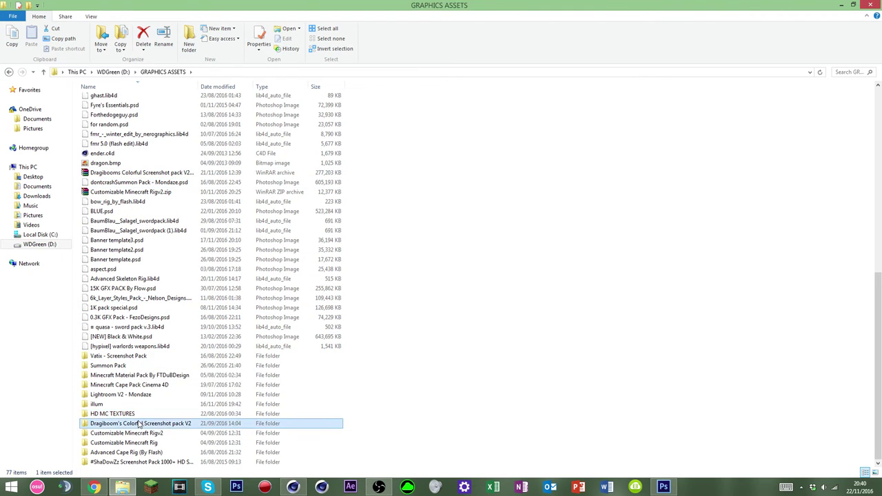
double_click(139, 423)
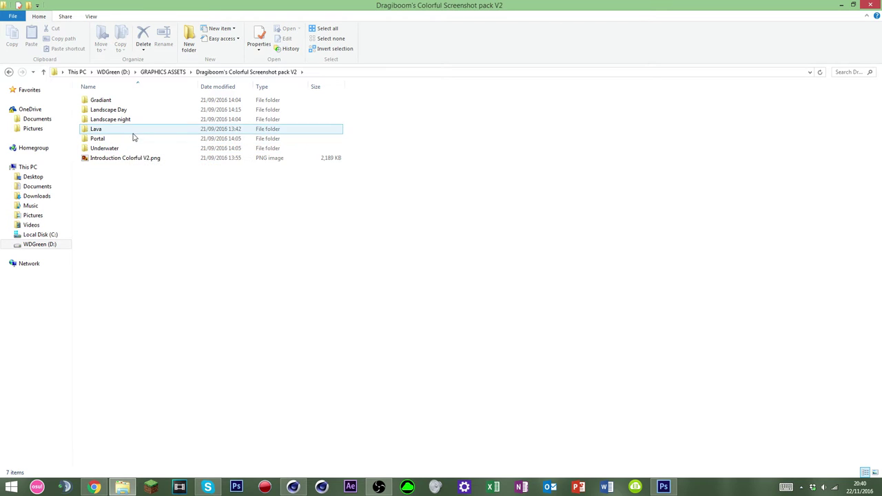
Step: Examine the background images in the Gradiant and Landscape Day folders with enlarged thumbnails, and return to Photoshop
double_click(134, 101)
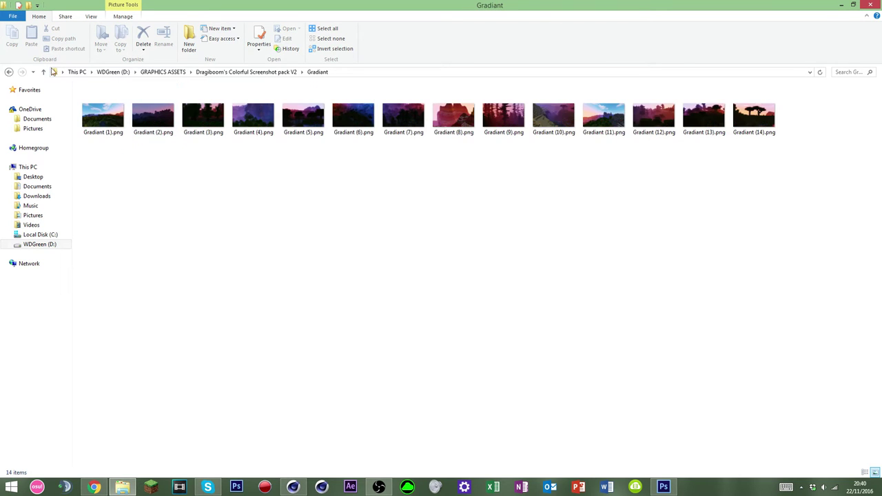
click(9, 71)
double_click(110, 110)
click(268, 181)
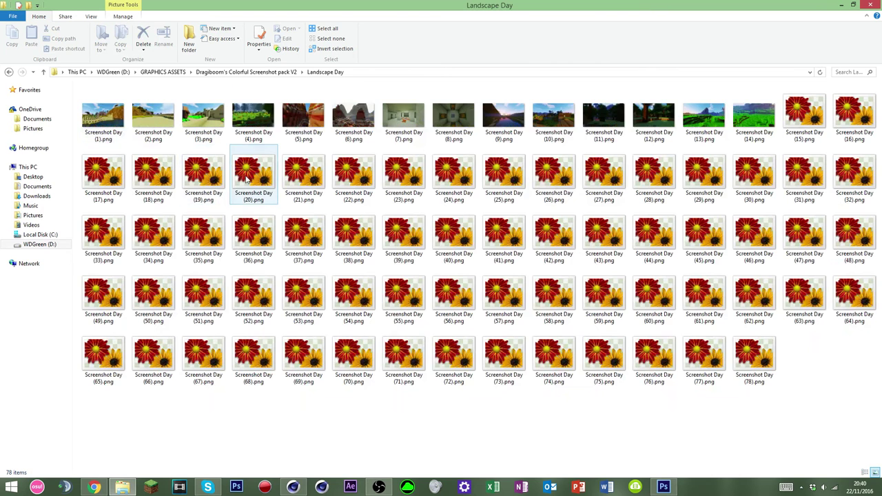
ctrl+scroll(267, 178, up, 3)
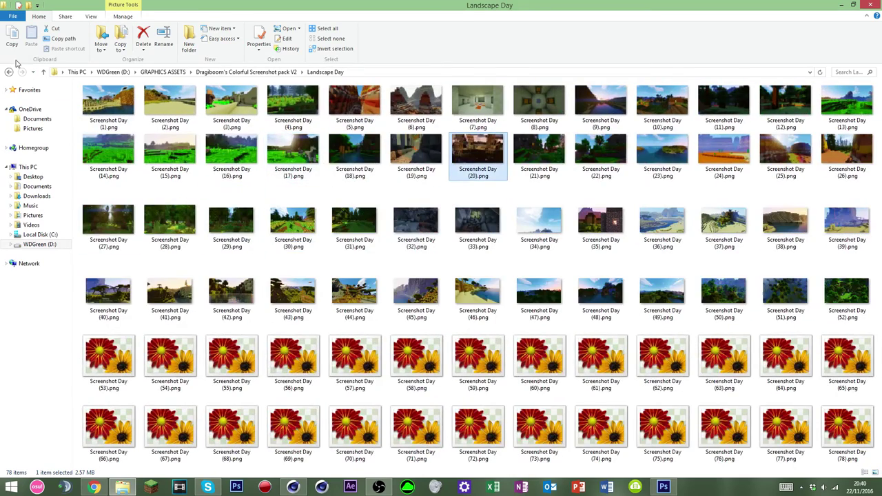
click(9, 72)
double_click(111, 120)
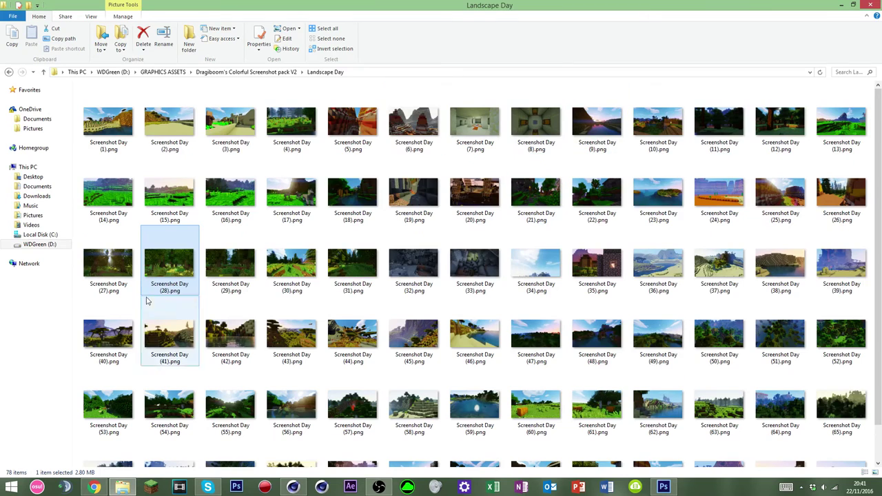
click(841, 5)
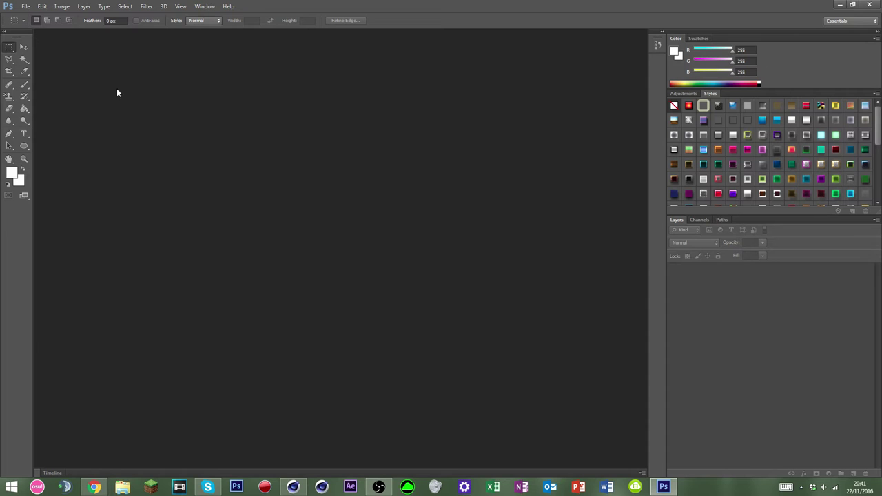
Step: Create a new square document at 72 pixels/inch in RGB colour with a white background
click(26, 6)
click(34, 16)
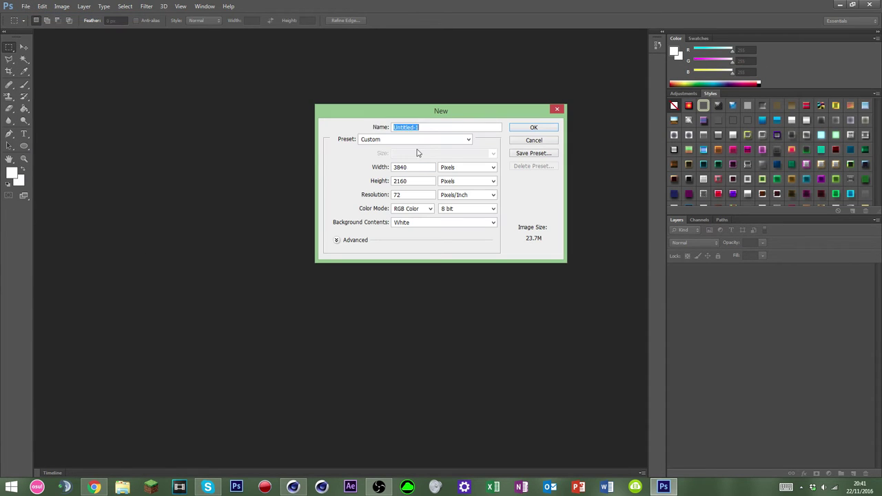
double_click(406, 168)
key(Return)
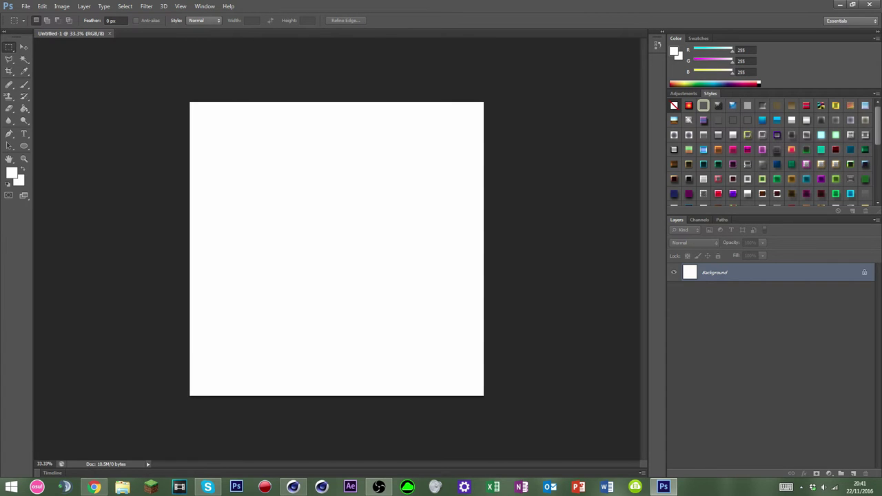
Step: Start placing an image and browse to the GRAPHICS ASSETS folder on the WDGreen (D:) drive
click(25, 6)
click(48, 157)
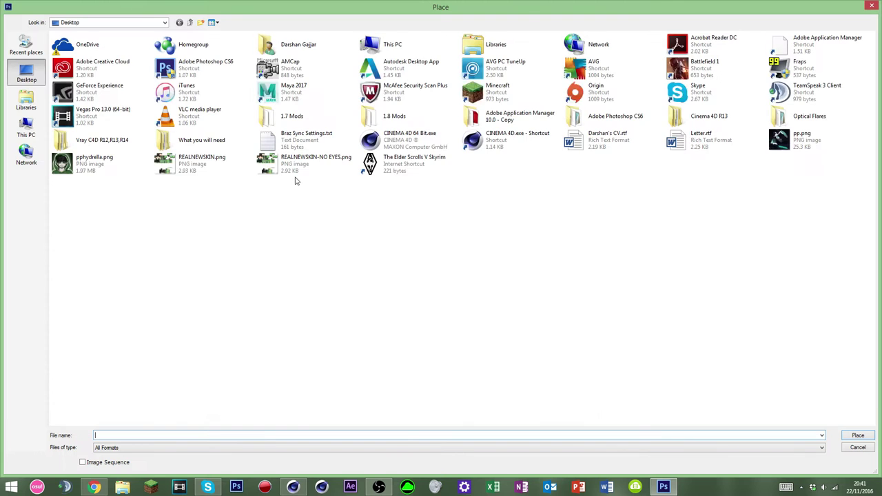
click(26, 131)
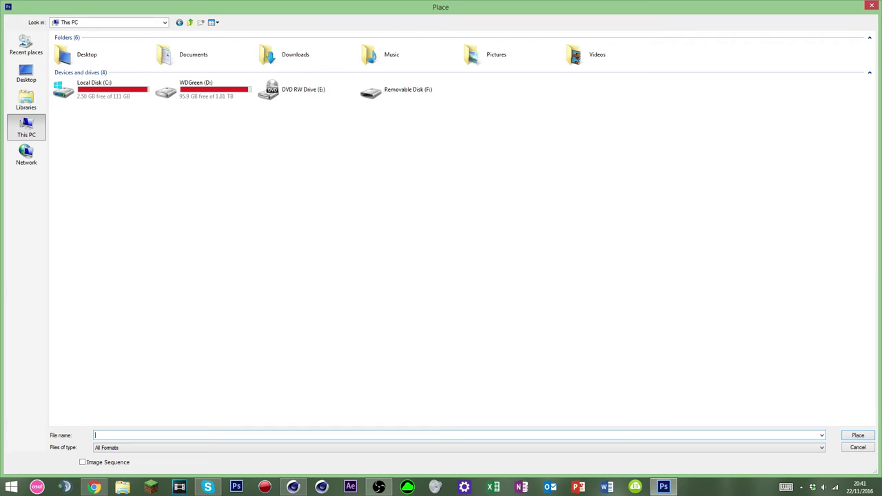
click(202, 100)
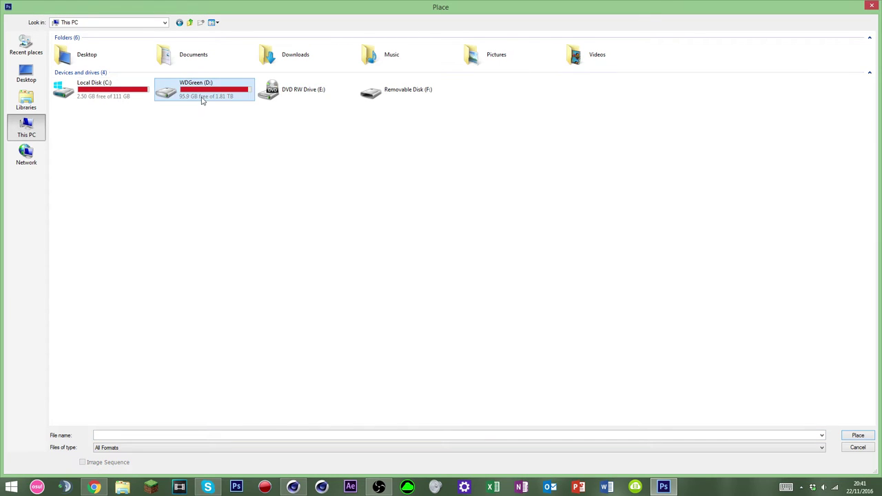
double_click(203, 100)
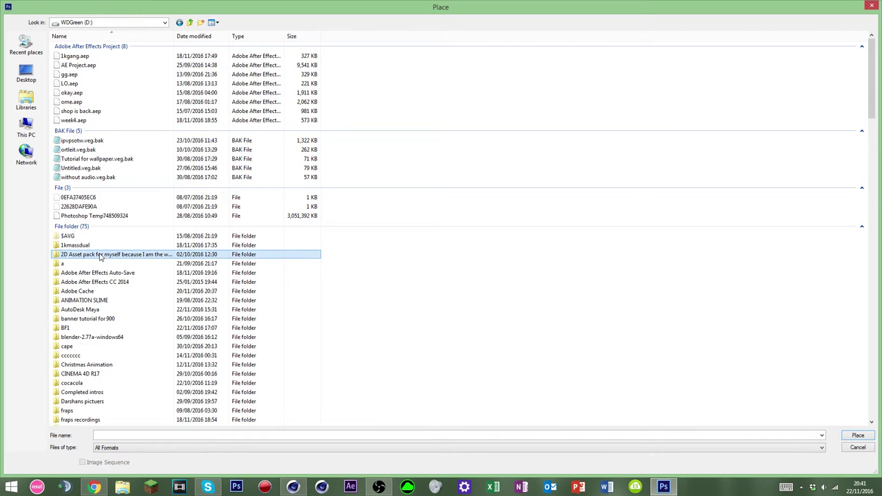
key(g)
double_click(91, 64)
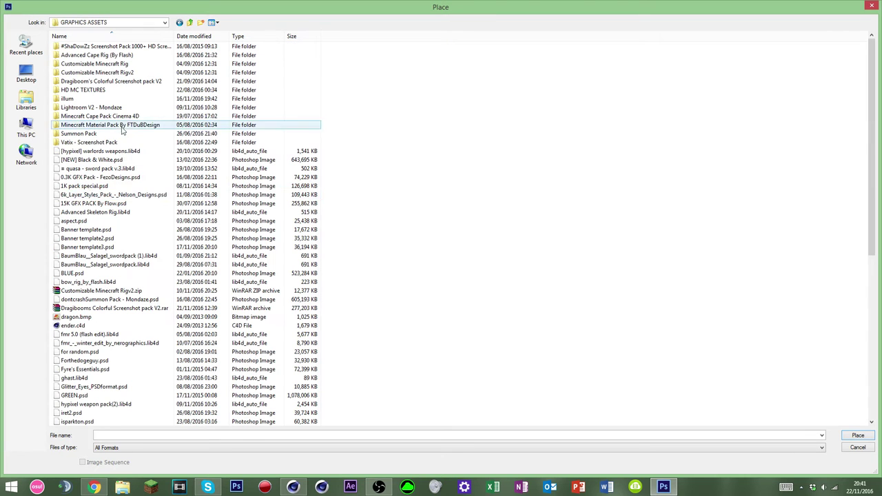
Step: Place Screenshot Day (28).png from the Landscape Day folder of Dragiboom's Colorful Screenshot pack V2
click(121, 133)
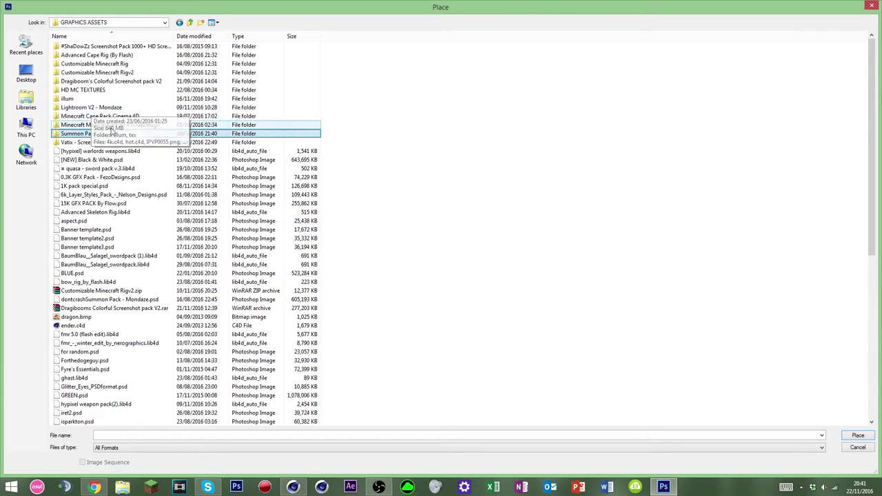
double_click(108, 81)
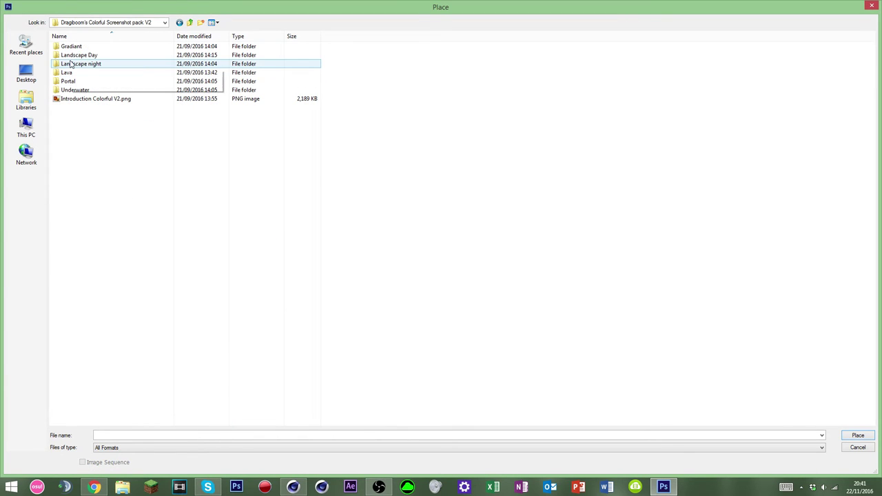
double_click(75, 55)
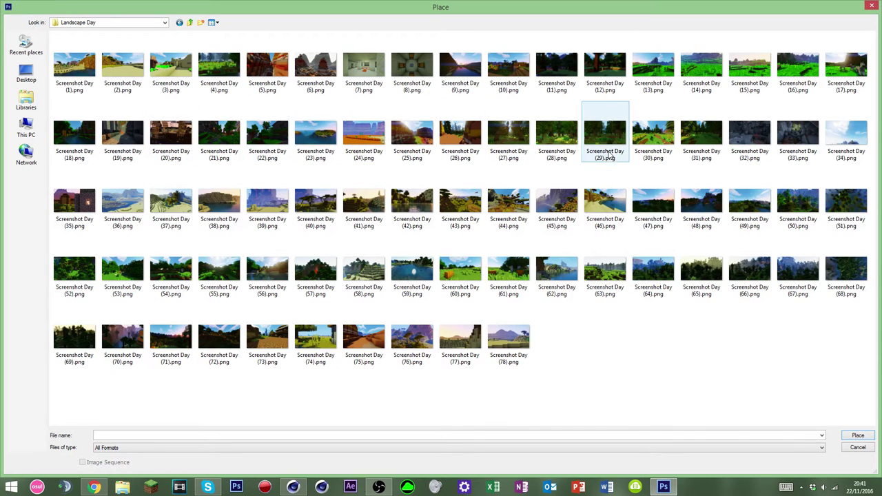
double_click(577, 145)
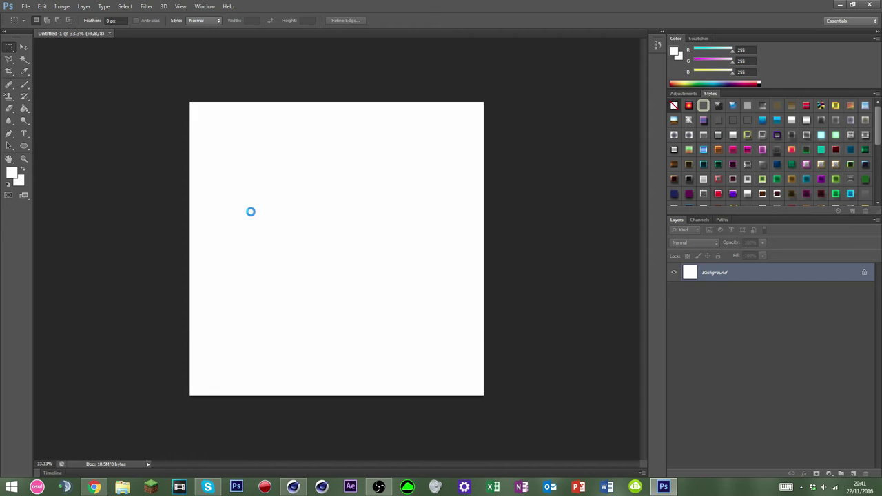
Step: Enlarge and reposition the placed forest screenshot to cover the whole canvas, and rasterize its layer
drag(485, 167, 532, 153)
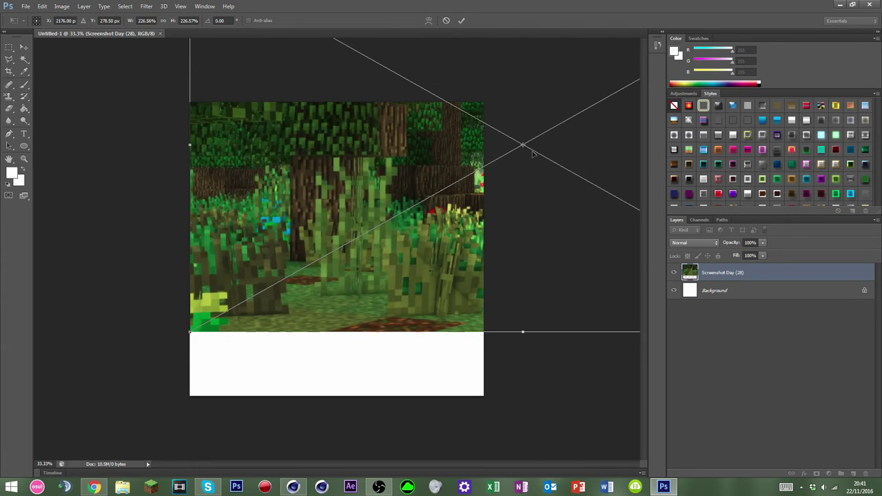
drag(183, 336, 170, 387)
key(Return)
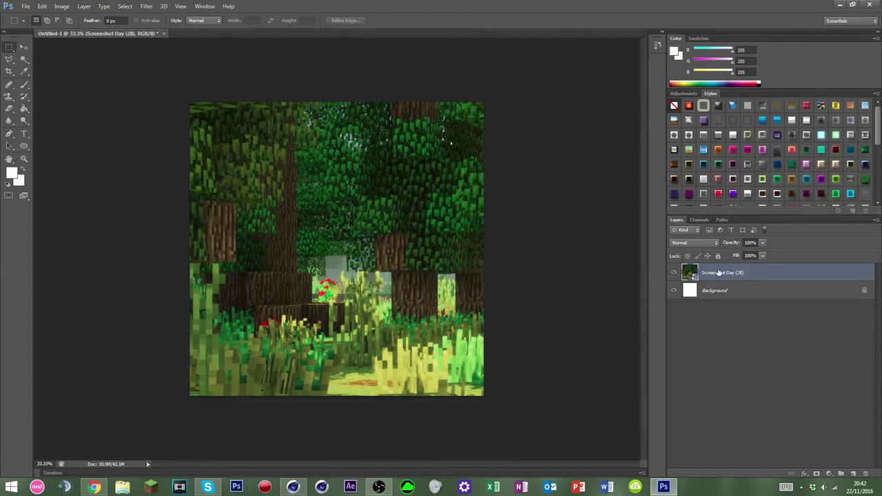
right_click(718, 272)
click(744, 224)
key(ctrl+minus)
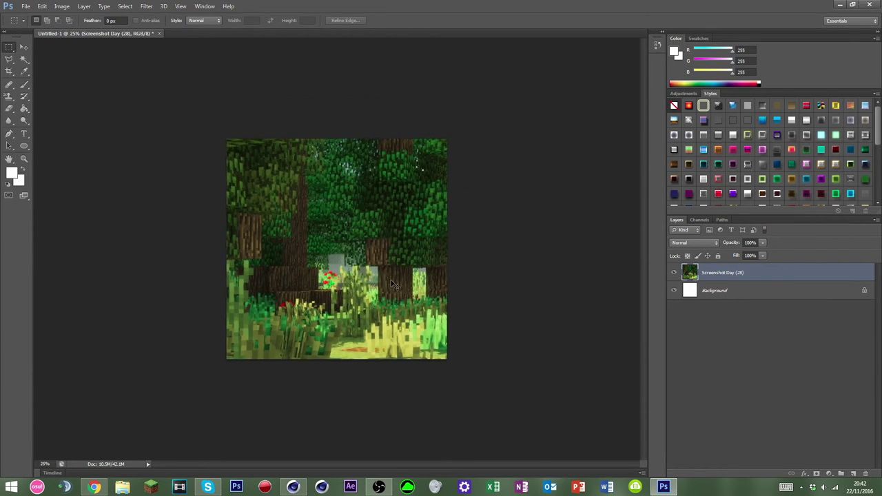
key(ctrl+minus)
click(26, 48)
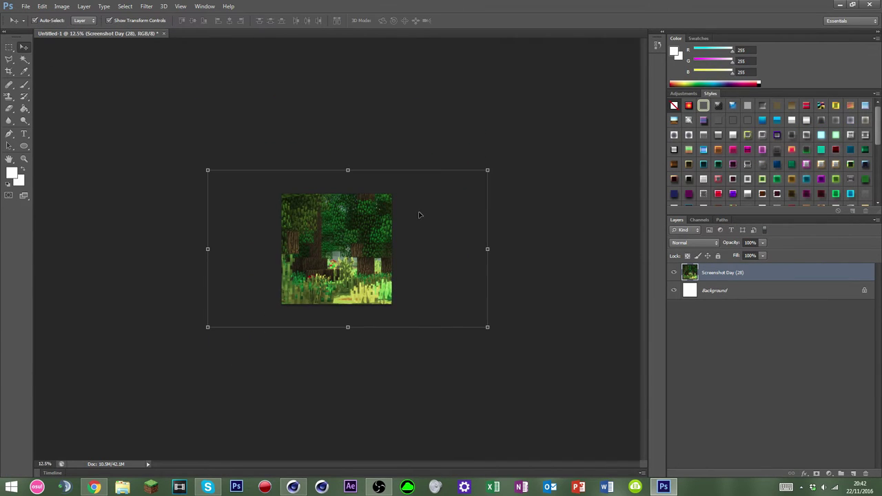
shift+drag(498, 314, 517, 294)
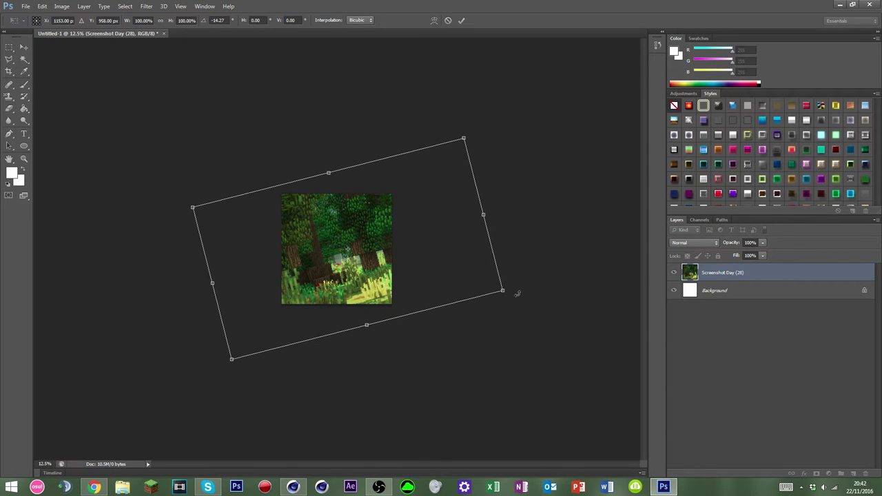
key(Escape)
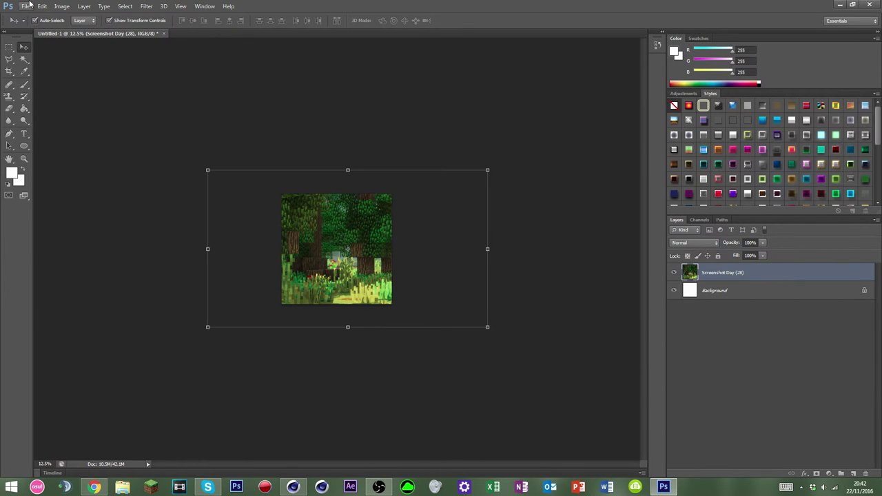
Step: Start placing another image and browse to the Renders folder on the WDGreen (D:) drive
click(25, 7)
click(43, 157)
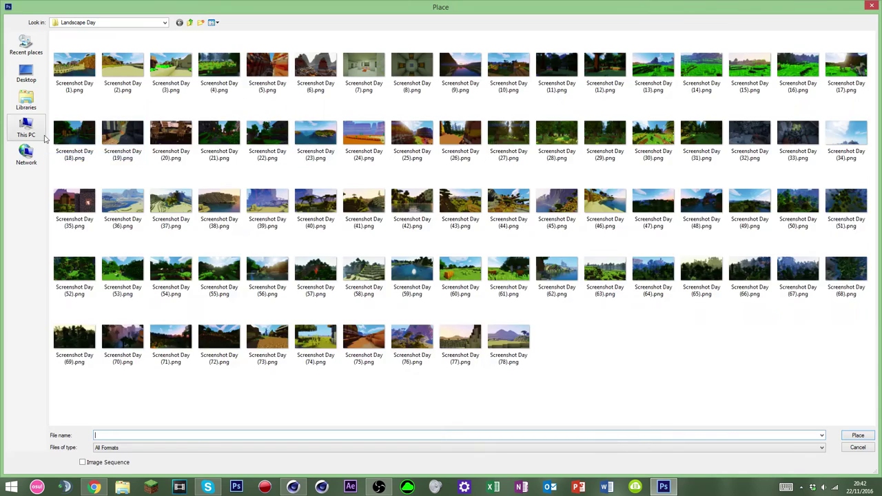
click(44, 138)
double_click(228, 100)
click(205, 169)
text(ren)
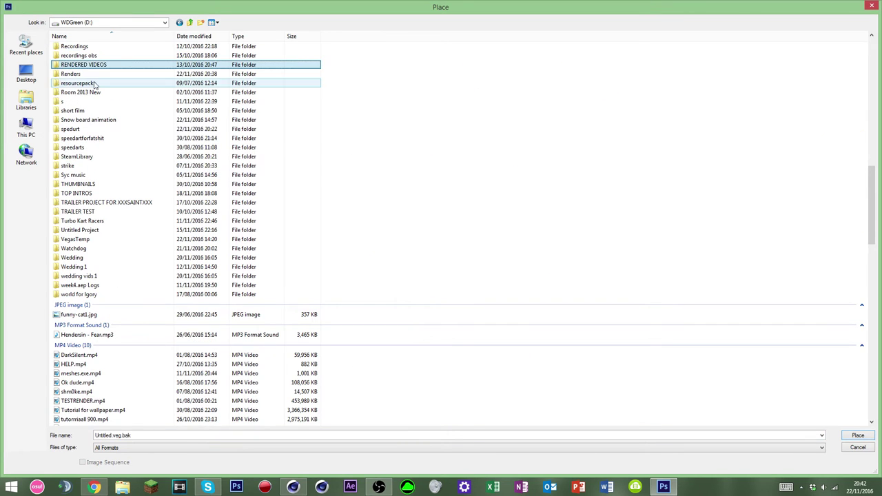
double_click(86, 74)
Step: Place the profilepicturetutorial character render over the forest background at 100% scale, centred on the canvas
click(315, 183)
scroll(295, 223, down, 2)
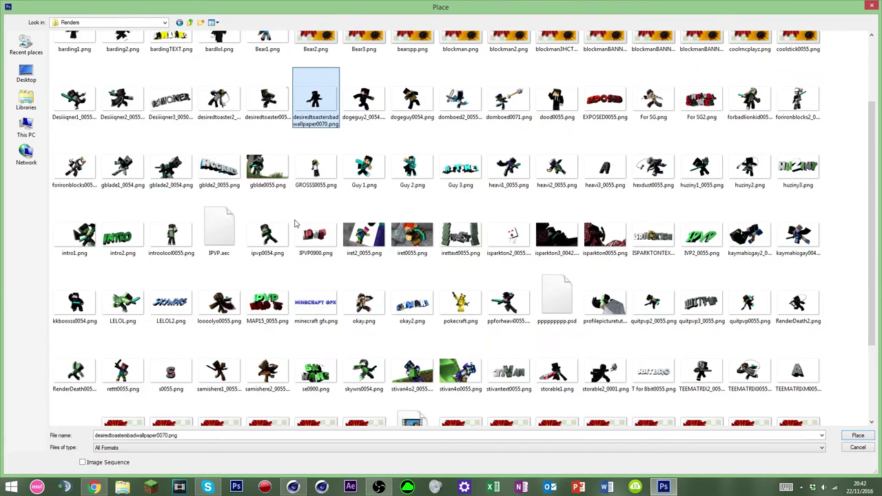
click(272, 237)
scroll(274, 237, down, 2)
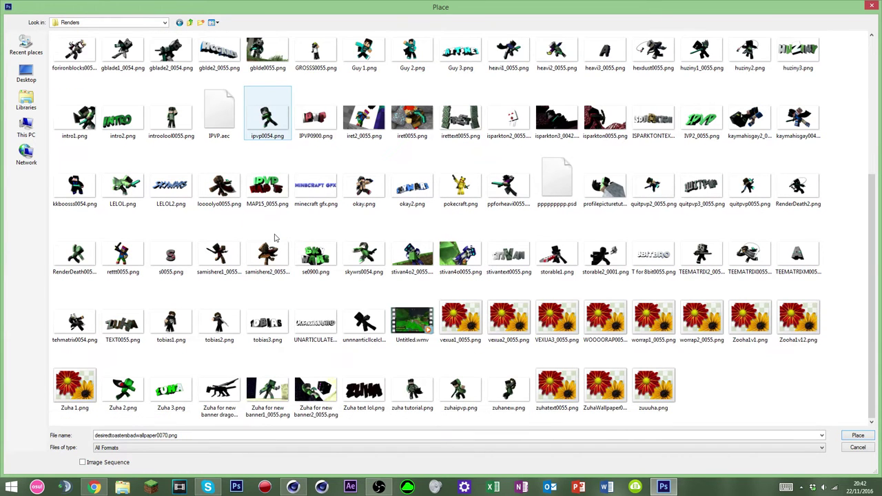
key(p)
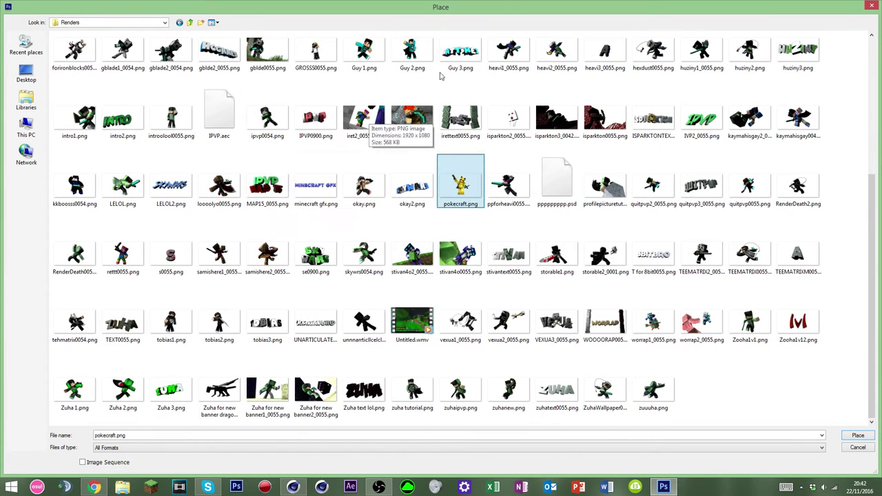
double_click(606, 182)
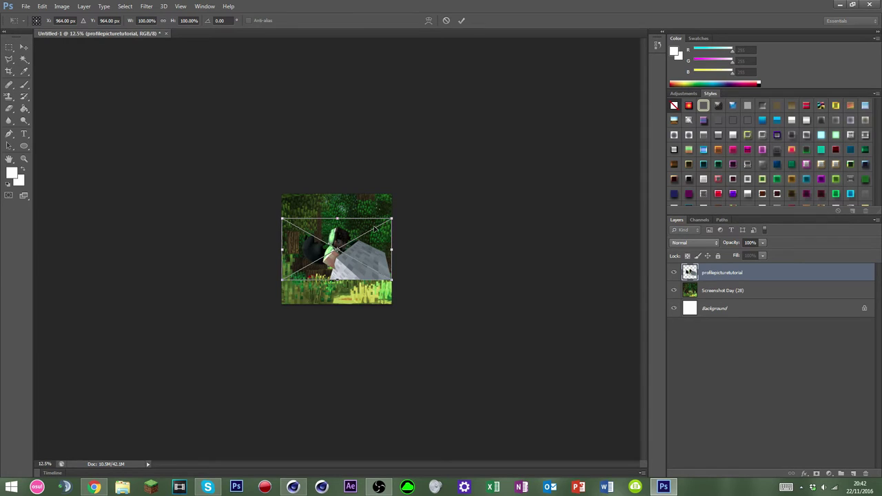
key(ctrl+plus)
key(Return)
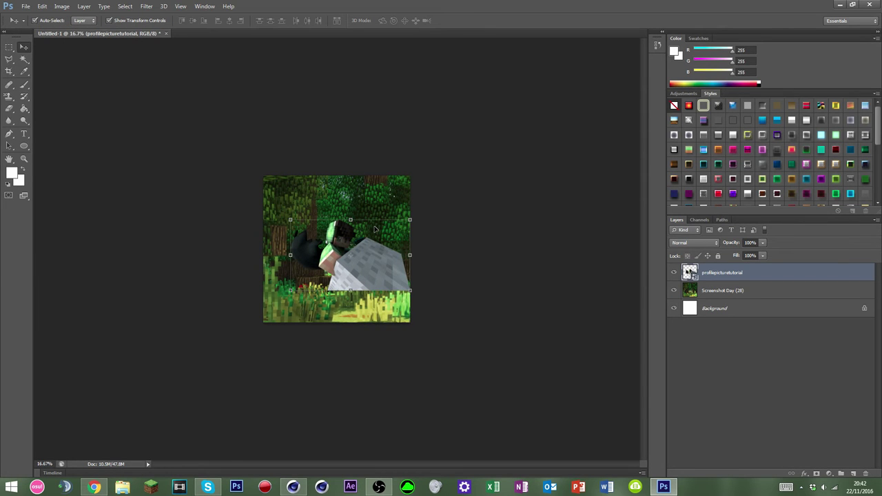
Step: Rasterize the profilepicturetutorial layer
key(ctrl+plus)
key(ctrl+plus)
key(ctrl+plus)
key(ctrl+plus)
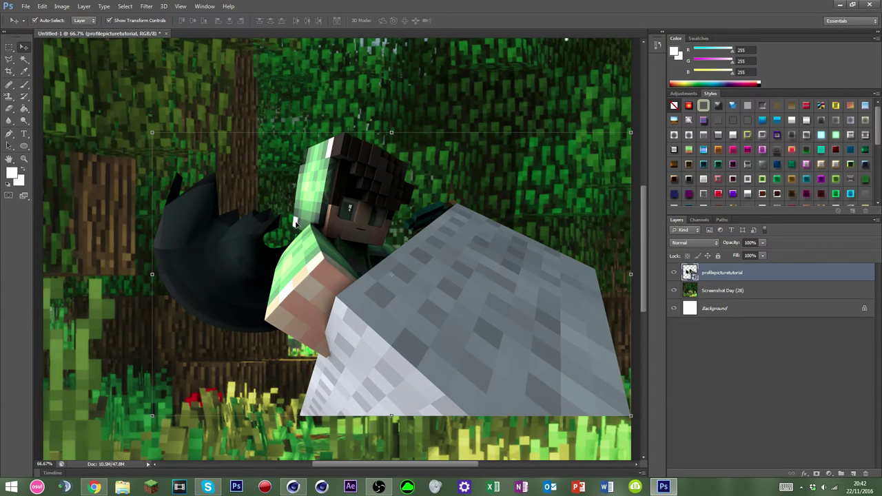
right_click(717, 269)
click(758, 230)
Step: Remove the leftover white patch between the character's hood and shoulder using a Magic Wand selection
click(23, 60)
click(294, 223)
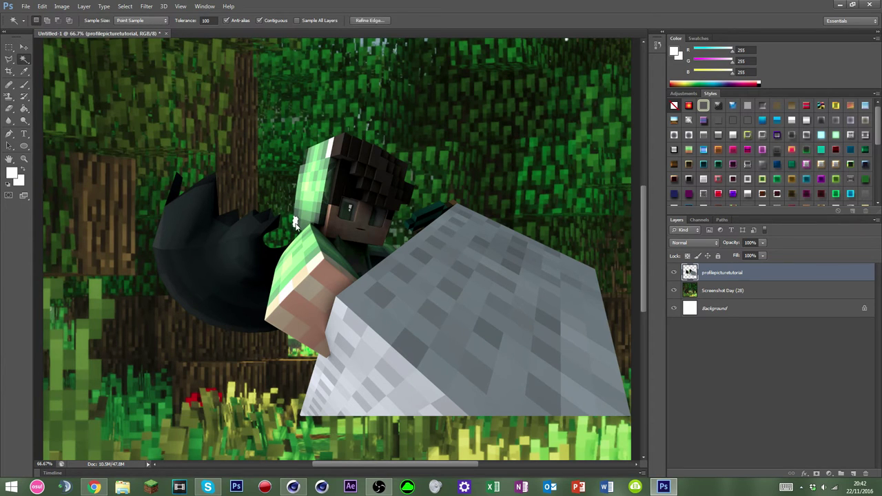
key(ctrl+d)
key(v)
click(24, 60)
key(ctrl+z)
key(ctrl+z)
click(25, 49)
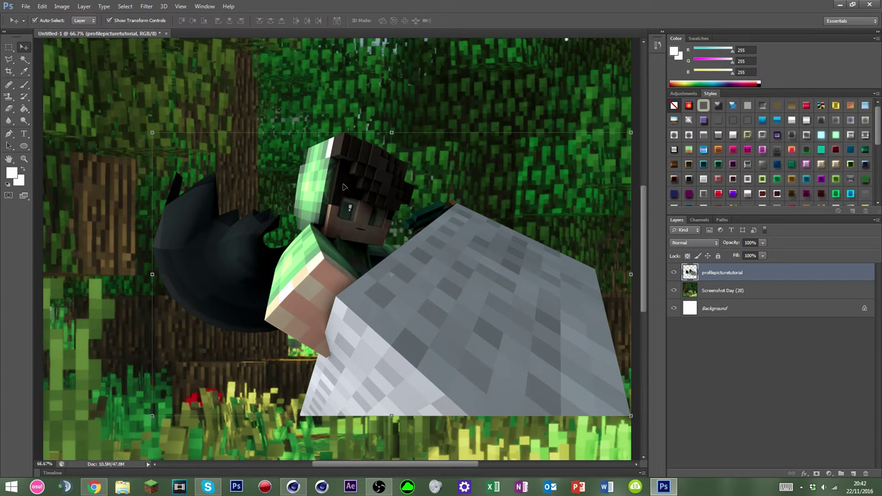
Step: Enlarge the character render to about 246%, rotate it by about -5.3 degrees, and position it so the head and arm fill the canvas
key(ctrl+minus)
key(ctrl+minus)
key(ctrl+minus)
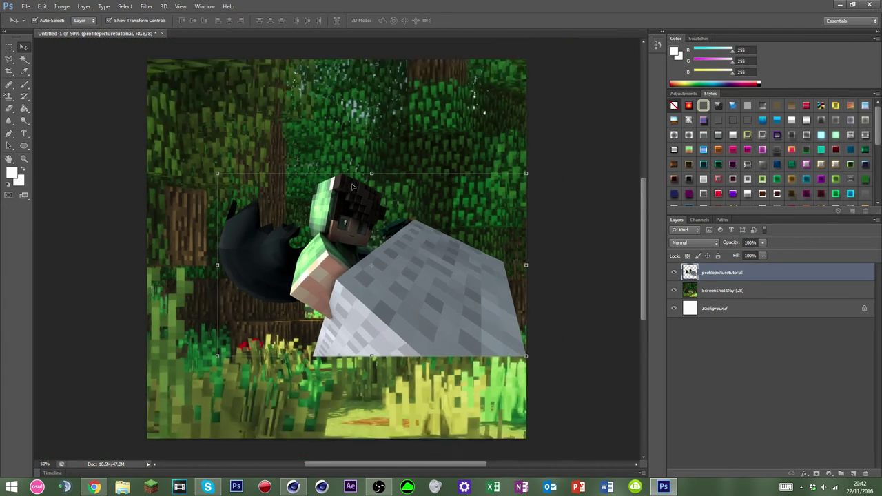
key(ctrl+plus)
key(ctrl+plus)
key(ctrl+minus)
alt+scroll(351, 185, up, 3)
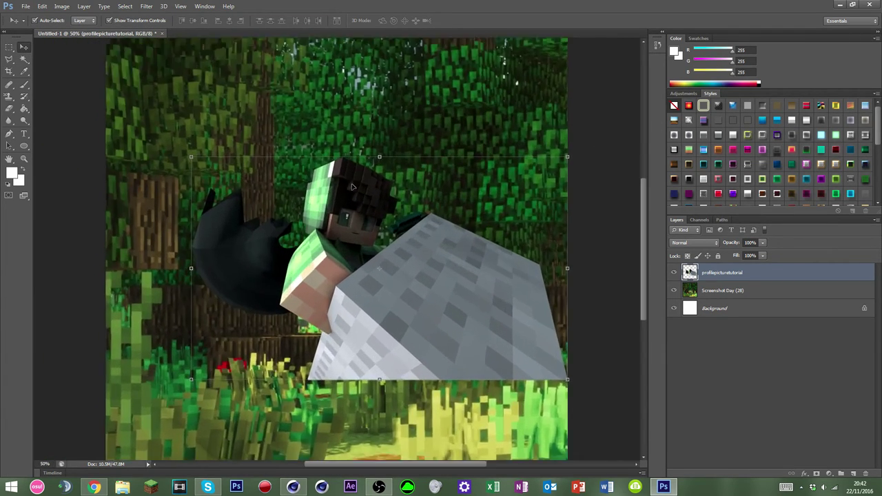
alt+scroll(352, 185, down, 3)
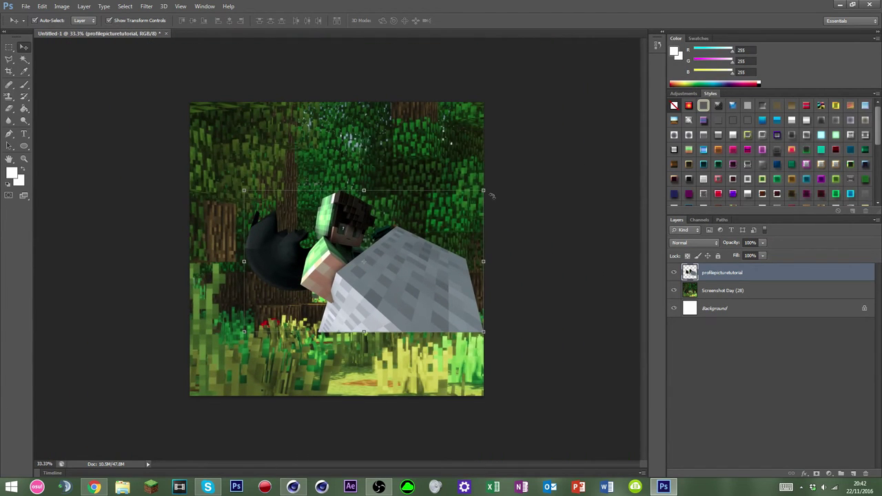
shift+drag(485, 190, 868, 44)
drag(567, 212, 399, 332)
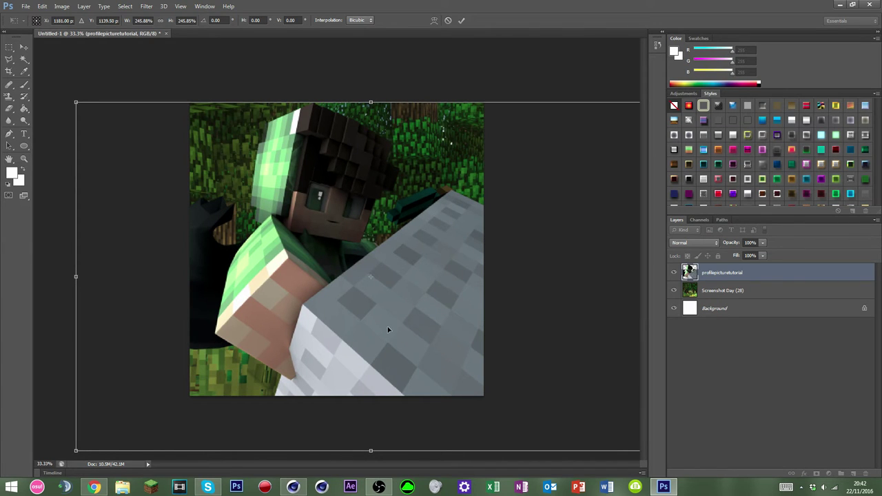
mouse_move(398, 86)
mouse_down()
mouse_move(375, 66)
mouse_move(386, 76)
mouse_up()
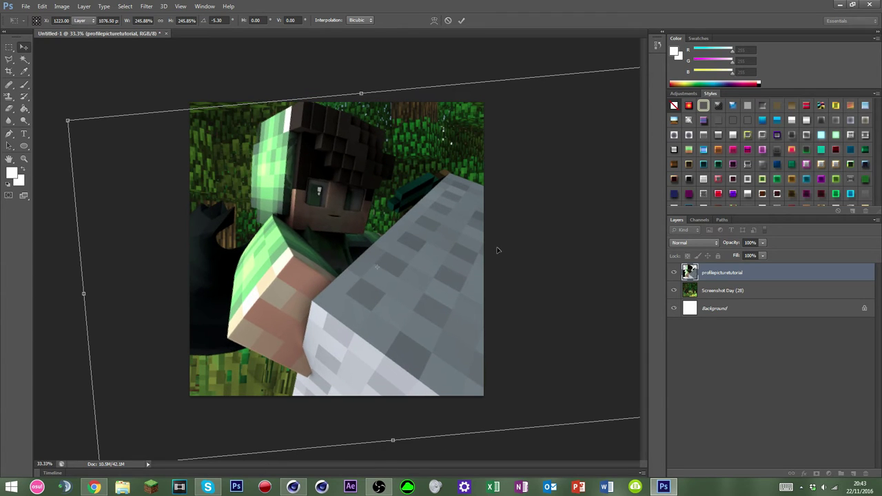
key(Return)
click(434, 336)
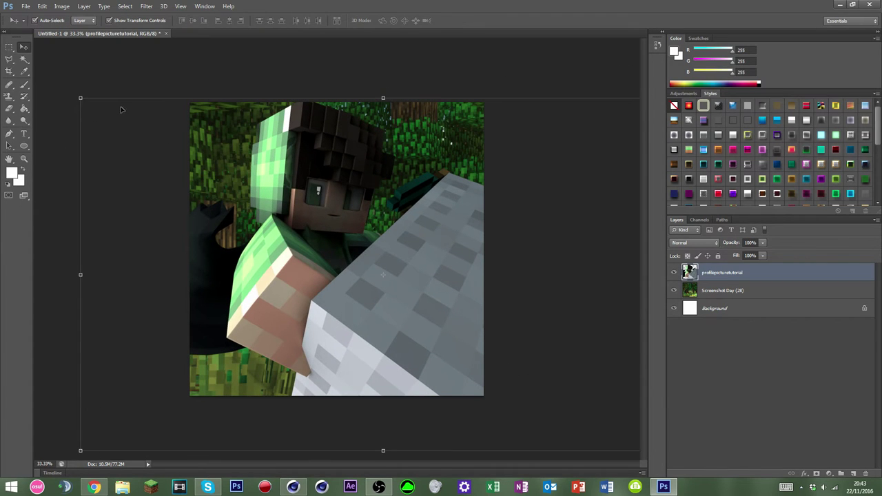
Step: Scale the character render down slightly and reposition it so the whole head fits inside the canvas
shift+drag(81, 98, 149, 140)
drag(338, 296, 298, 259)
drag(472, 284, 475, 289)
key(Return)
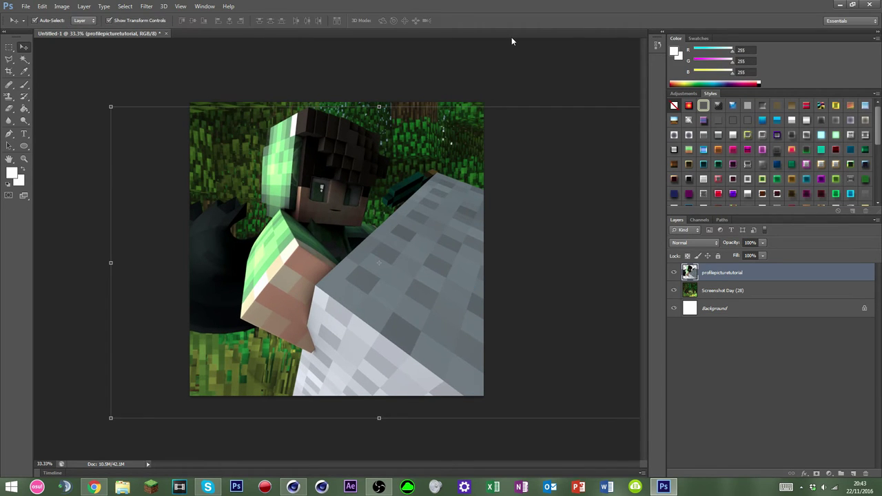
key(ctrl+t)
key(Escape)
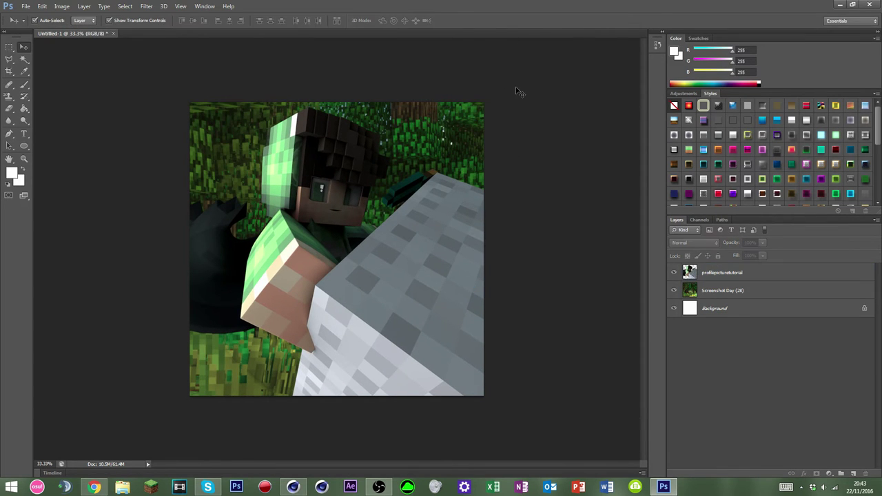
Step: Rotate the Screenshot Day (28) forest layer counterclockwise and reposition it behind the character
click(692, 291)
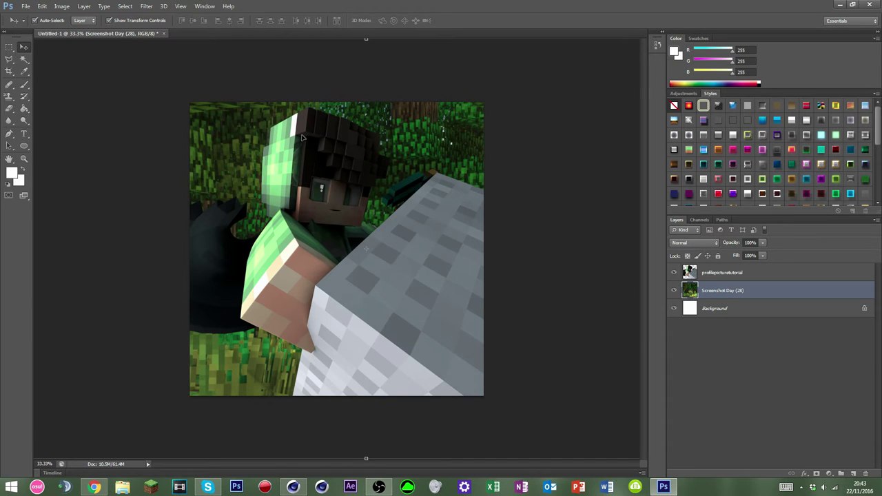
key(ctrl+minus)
drag(320, 77, 202, 96)
drag(224, 176, 194, 157)
click(464, 409)
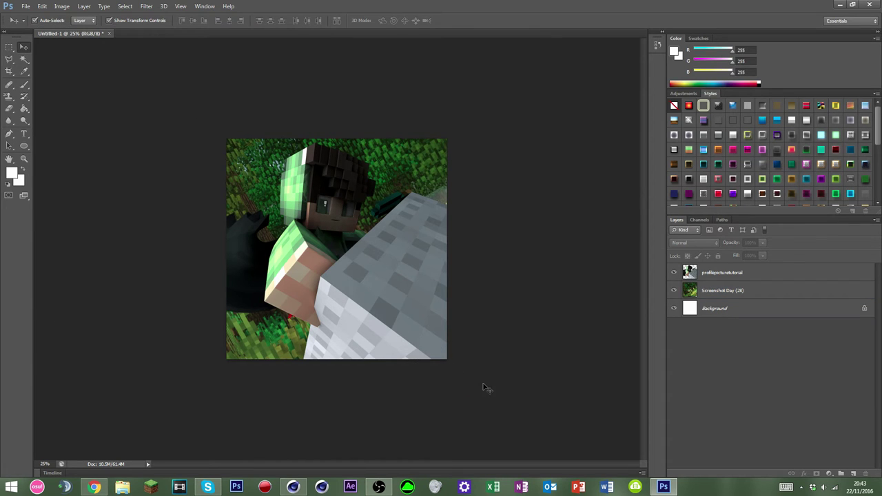
click(722, 288)
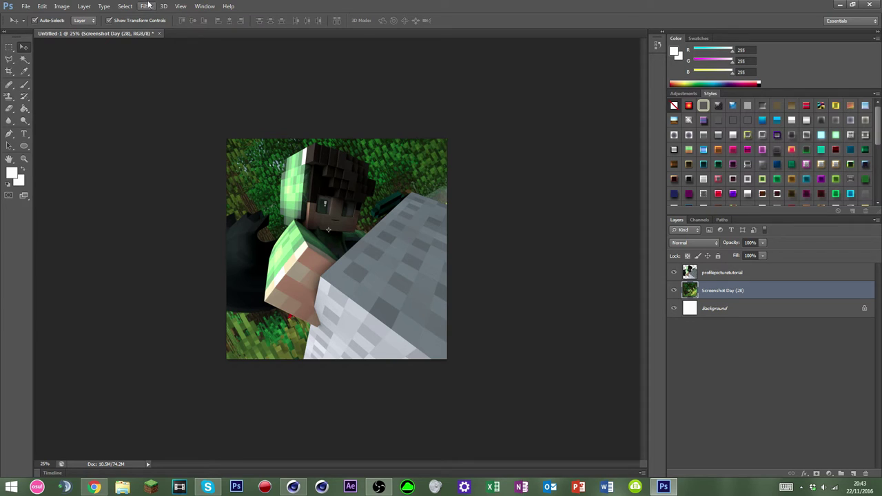
click(716, 274)
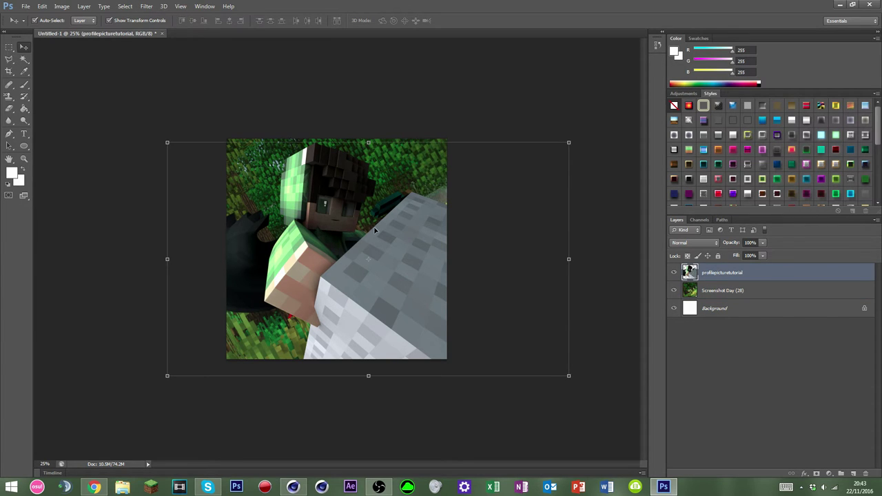
click(803, 474)
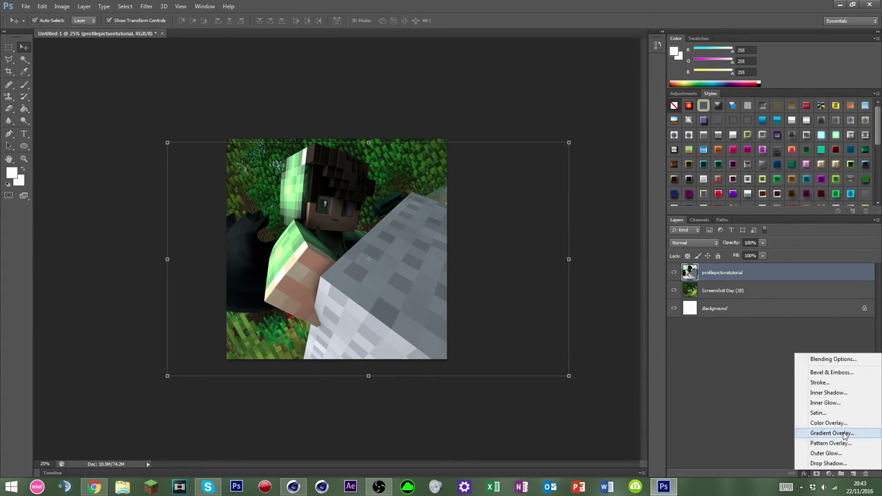
click(693, 354)
click(803, 474)
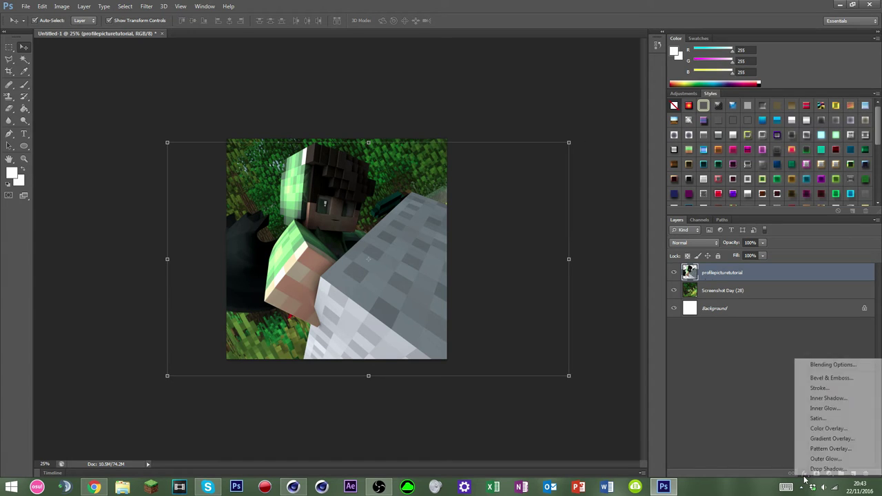
click(746, 462)
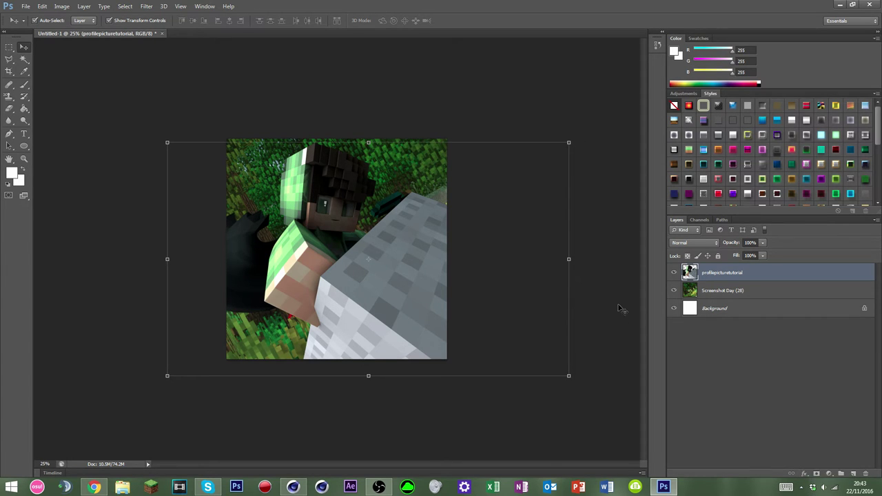
Step: Duplicate the profilepicturetutorial layer and clip the copy to the original layer
alt+drag(697, 310, 742, 283)
right_click(761, 275)
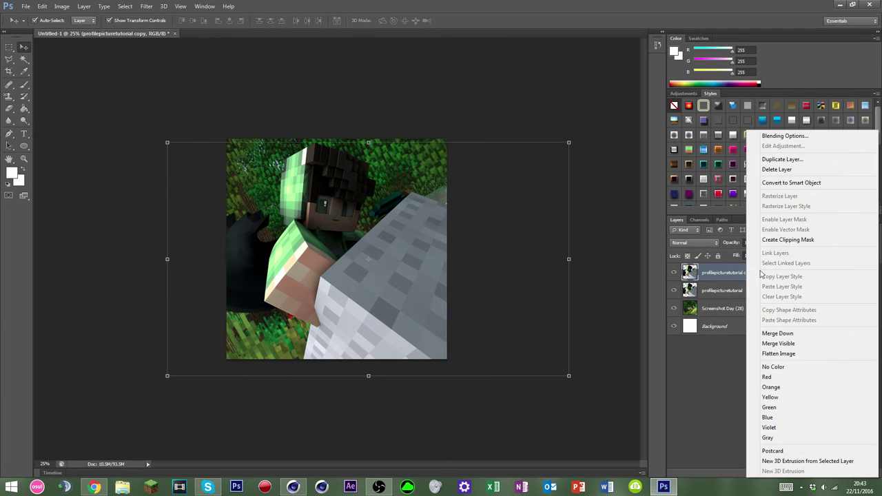
click(795, 240)
Step: Apply Plastic Wrap (Highlight Strength 15, Detail 9, Smoothness 7) over Glowing Edges (Edge Width 2, Edge Brightness 6, Smoothness 5) to the copy through the Filter Gallery
click(146, 6)
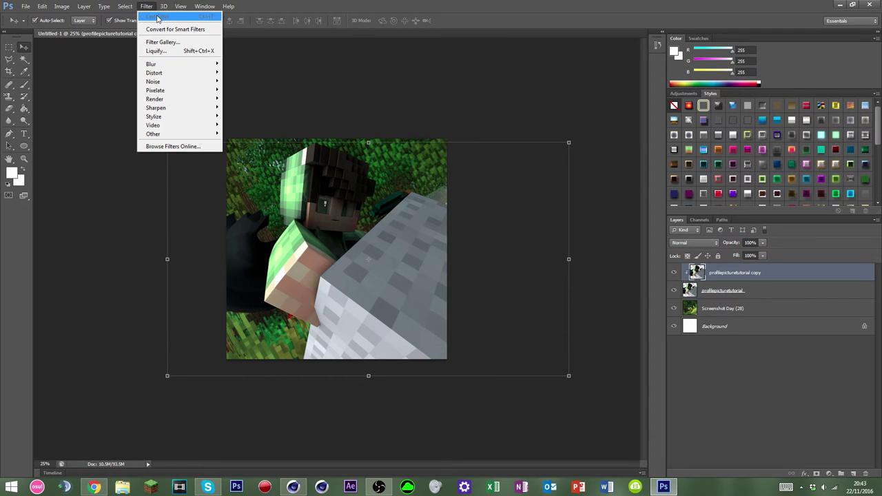
click(160, 43)
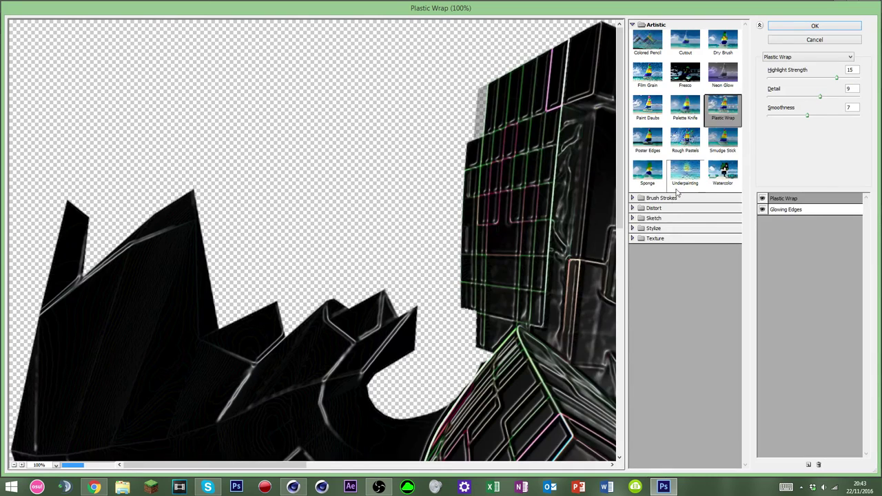
click(654, 228)
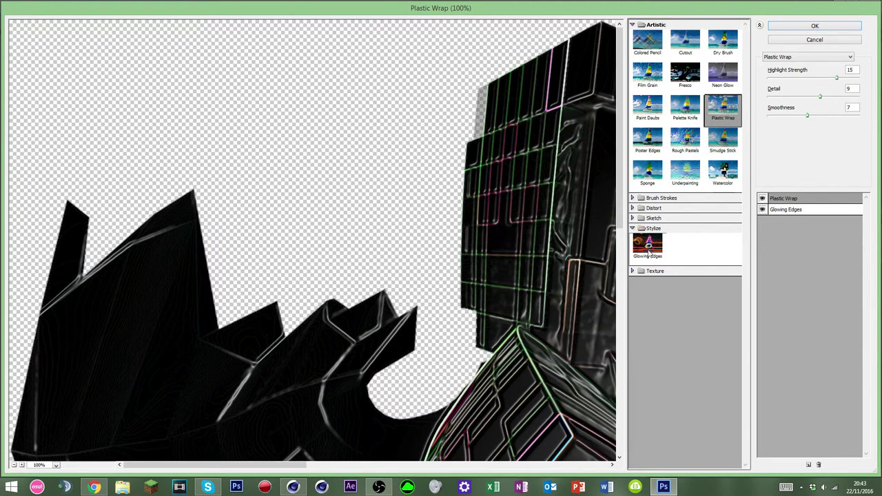
click(649, 248)
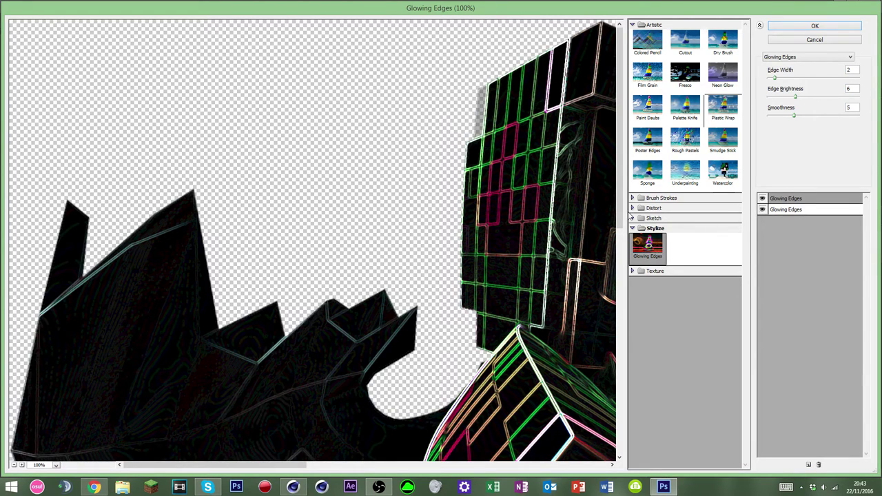
click(723, 107)
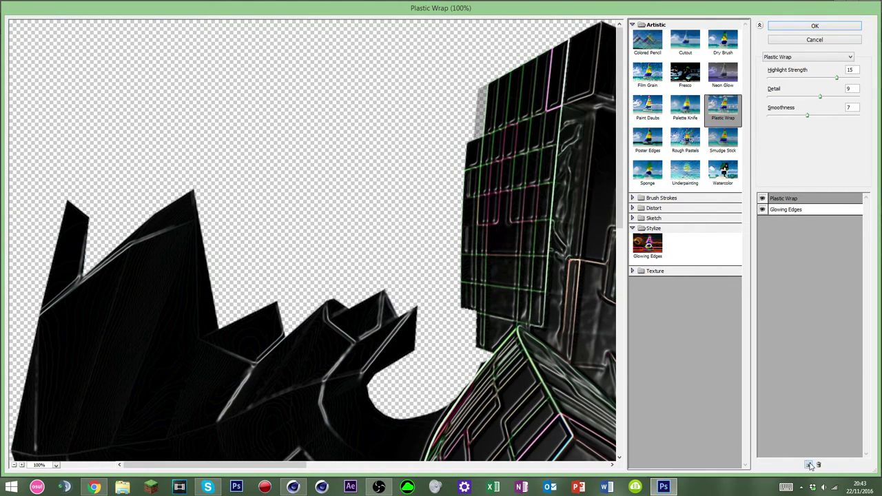
click(770, 213)
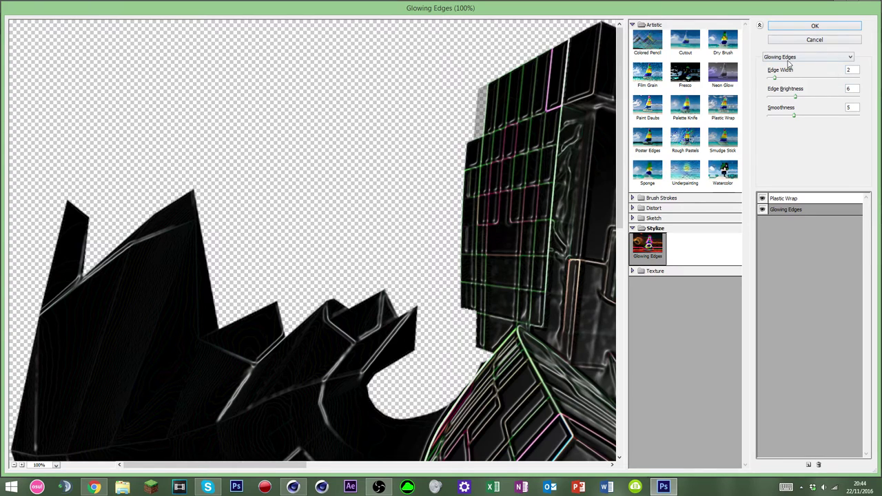
click(792, 198)
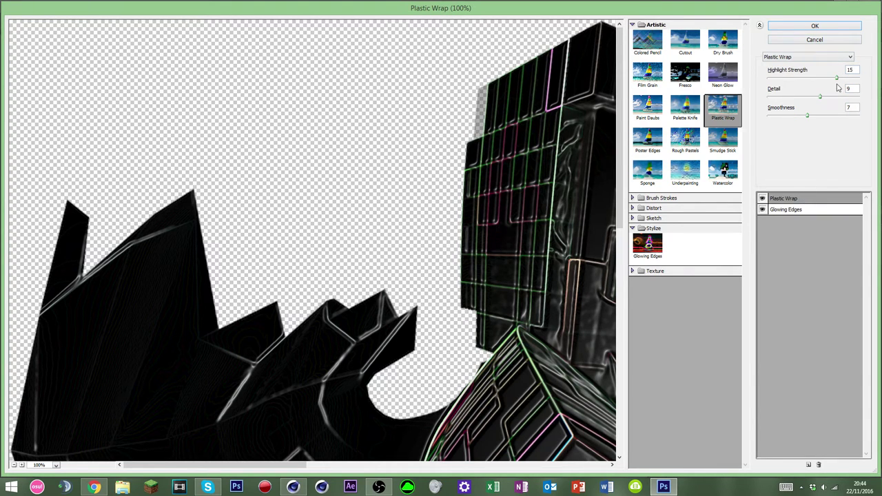
click(826, 24)
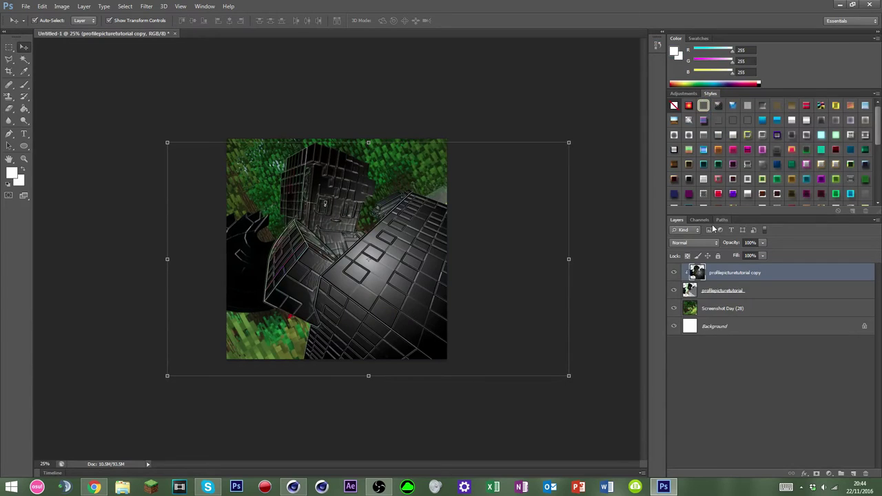
Step: Set the filtered copy to Overlay blending at 12% opacity and compare the image with and without it
click(695, 242)
click(679, 363)
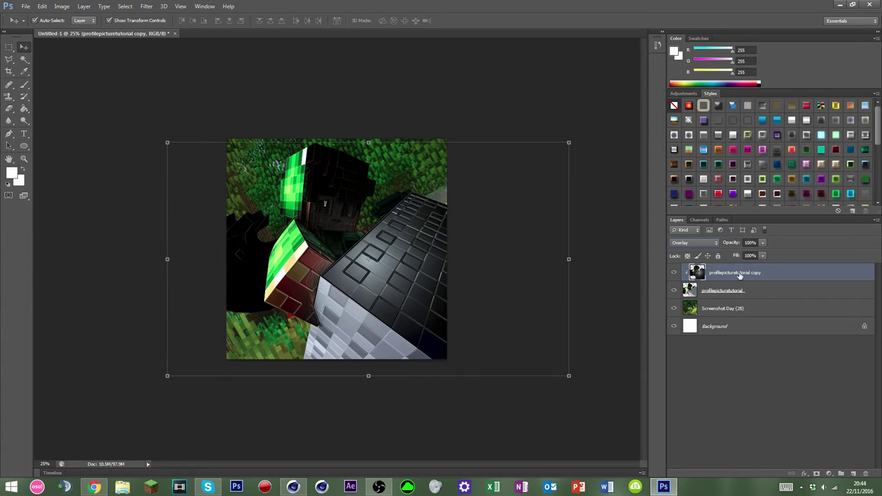
click(762, 243)
drag(763, 254, 719, 258)
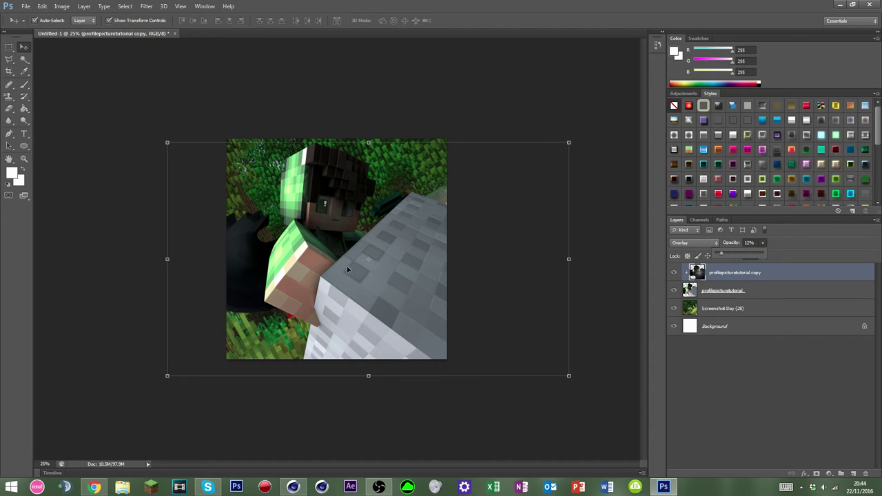
click(674, 273)
click(674, 273)
click(674, 272)
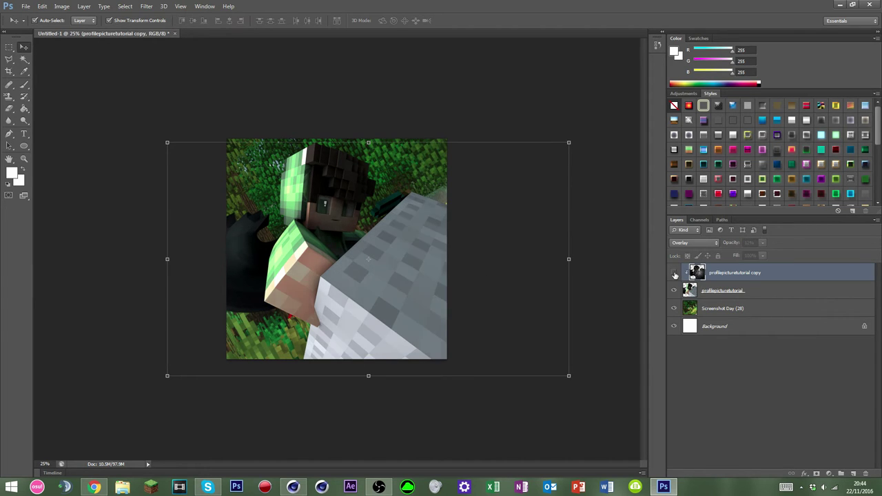
click(674, 273)
Step: Erase the filtered copy over the character's face with a soft round 110 px eraser at 0% hardness
click(9, 108)
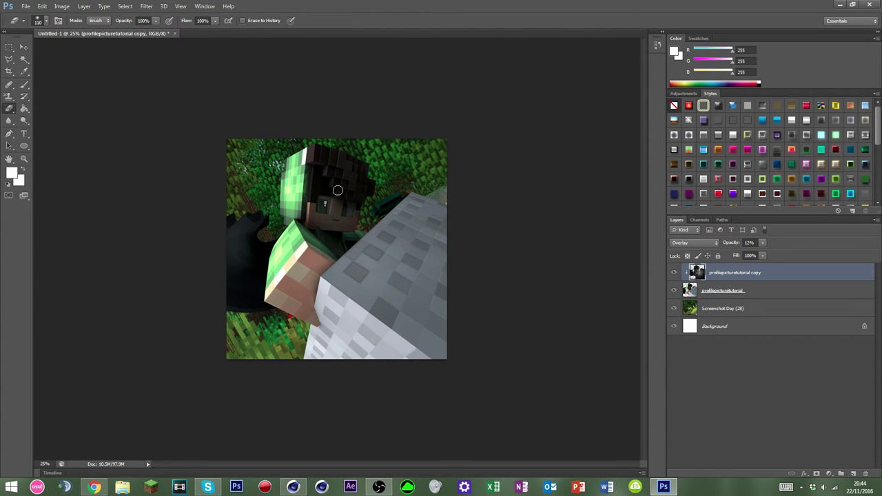
click(46, 22)
click(19, 92)
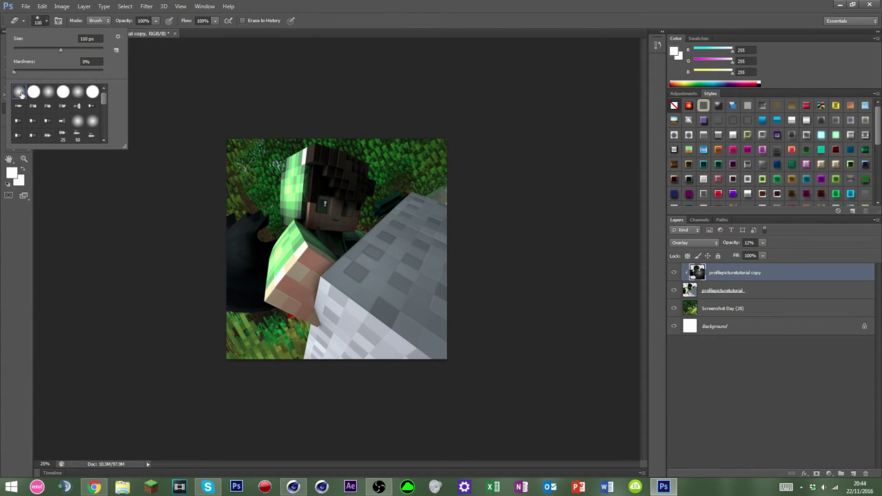
mouse_move(330, 218)
mouse_down()
mouse_move(350, 222)
mouse_move(310, 208)
mouse_move(361, 209)
mouse_move(337, 230)
mouse_move(357, 224)
mouse_up()
Step: Apply the saved style preset with Inner Glow, Satin, Color Overlay and Gradient Overlay to the profilepicturetutorial layer and review each effect's settings
click(695, 293)
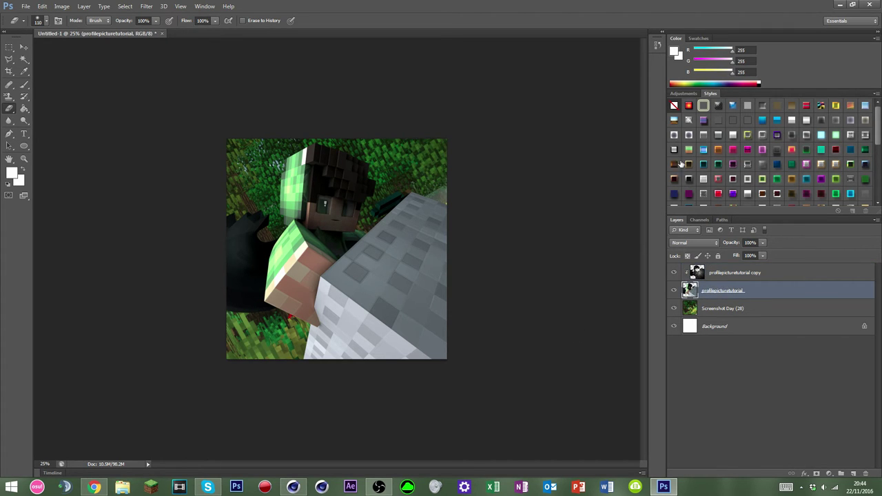
click(673, 136)
click(803, 474)
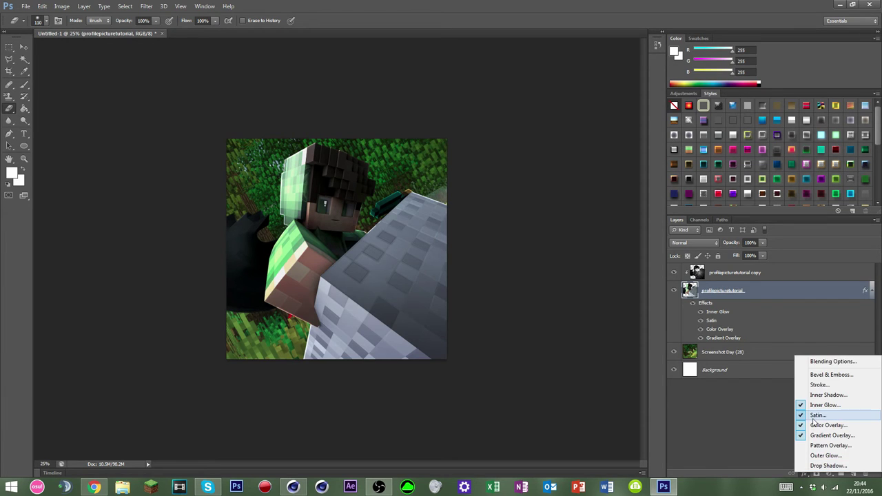
click(821, 405)
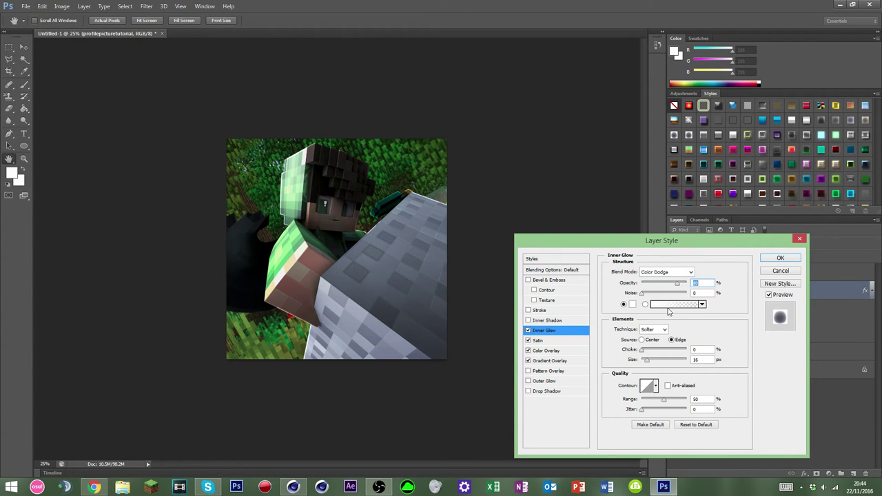
click(559, 341)
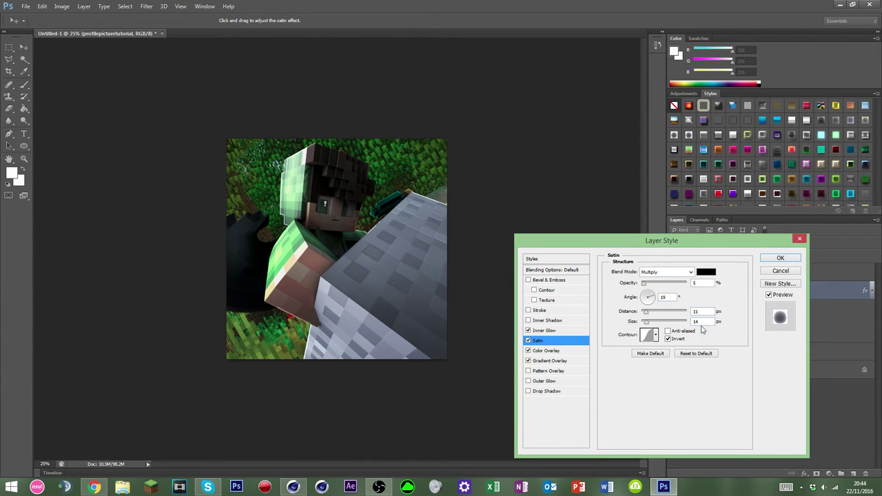
click(556, 350)
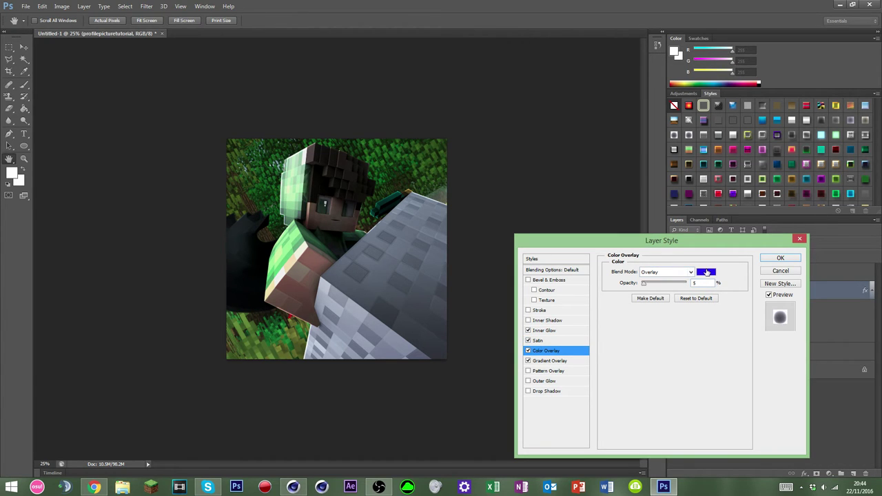
click(548, 361)
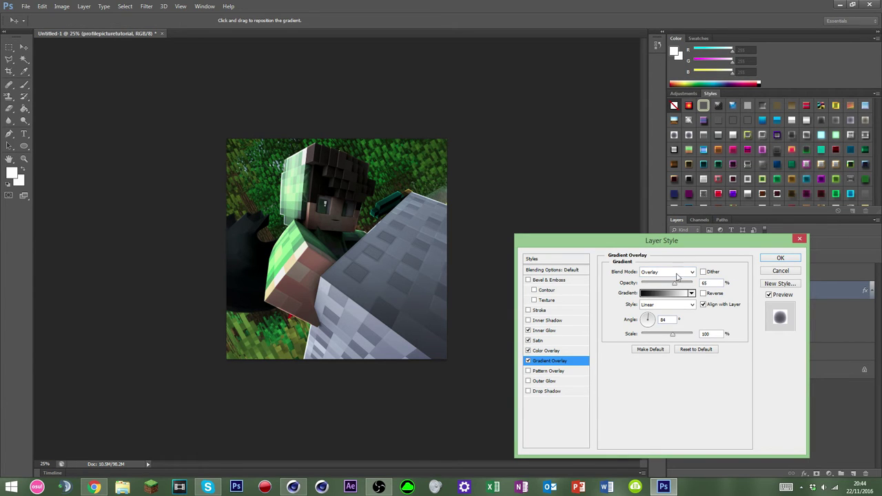
click(779, 259)
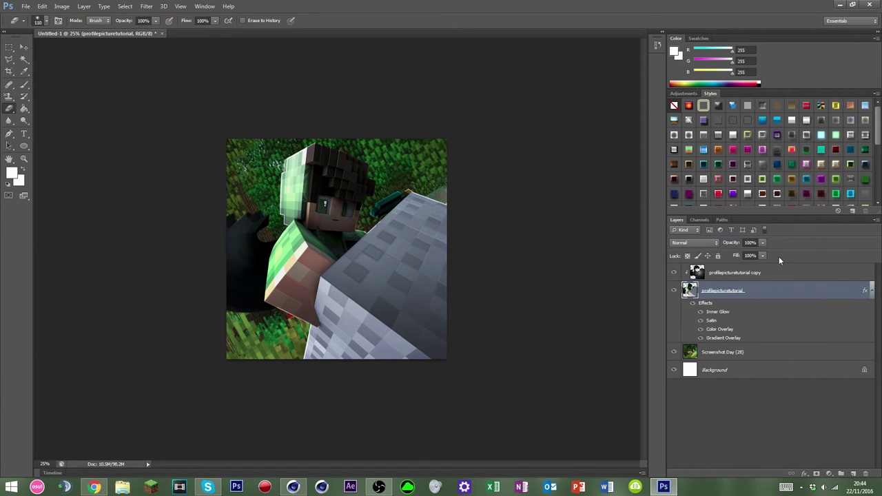
Step: Merge the profilepicturetutorial layer and its clipped copy into one layer
shift+click(747, 273)
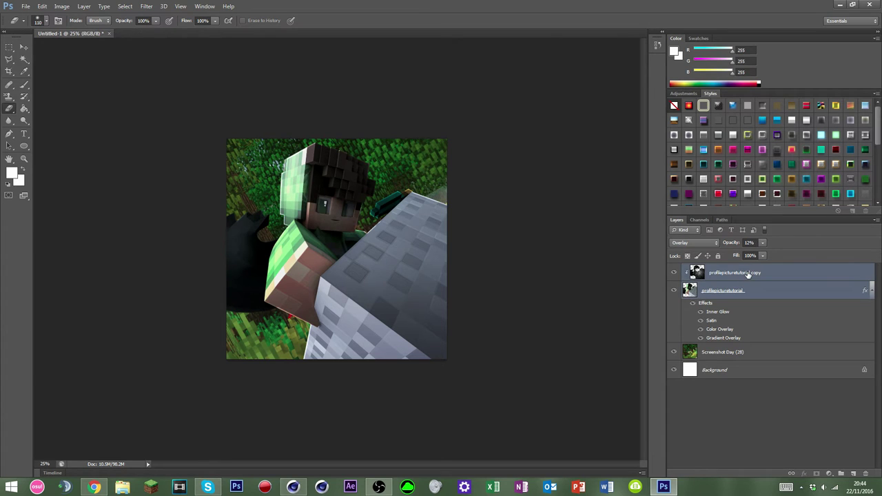
right_click(803, 277)
click(730, 332)
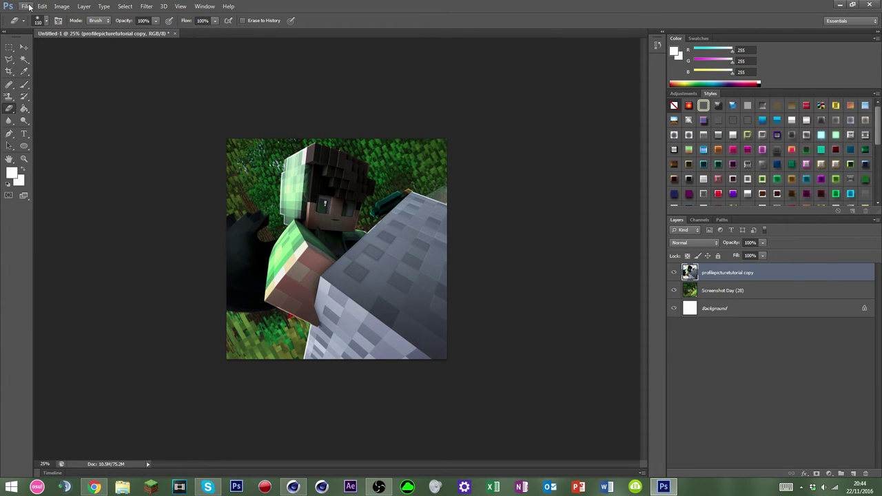
Step: Duplicate the merged character layer and clip the duplicate to the layer beneath it
click(23, 46)
key(ctrl+j)
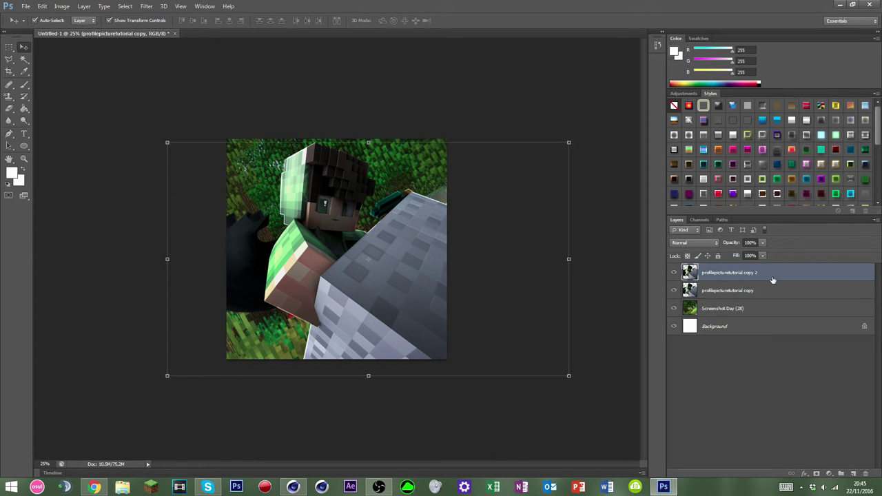
right_click(772, 280)
click(709, 240)
Step: Apply a Motion Blur with a 45° angle and a 32-pixel distance to the clipped duplicate
click(146, 7)
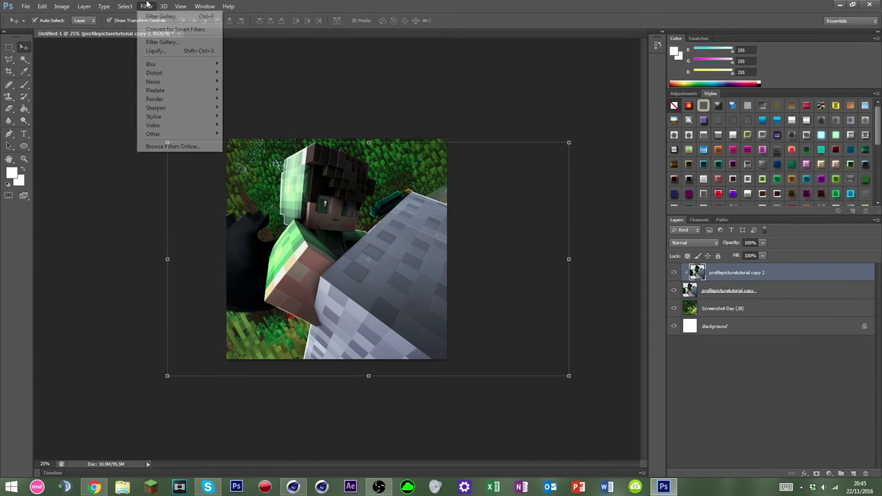
mouse_move(158, 64)
click(106, 126)
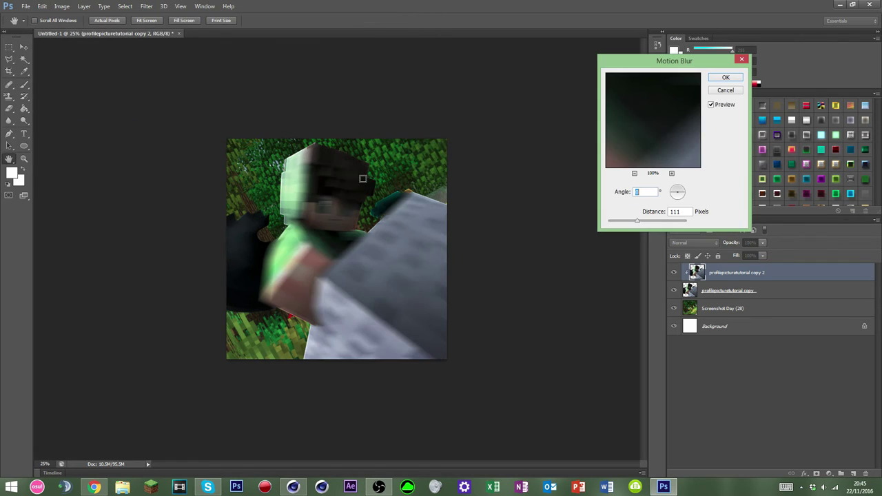
text(12)
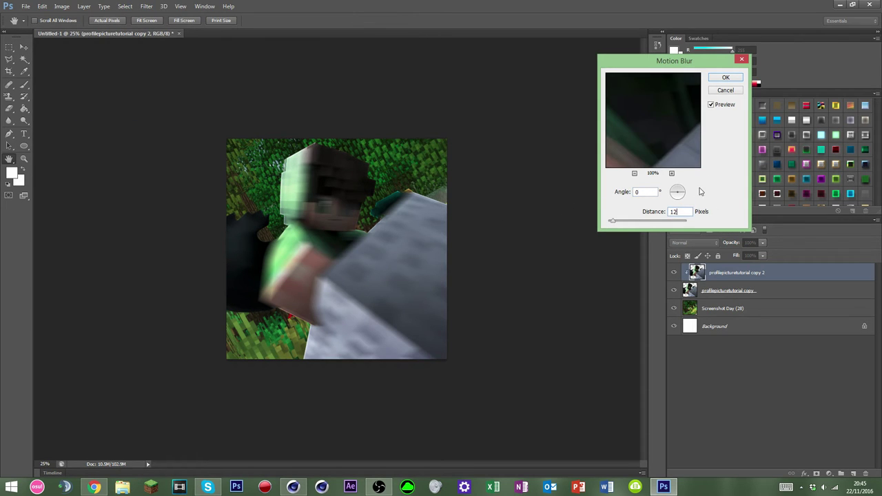
double_click(682, 212)
text(32)
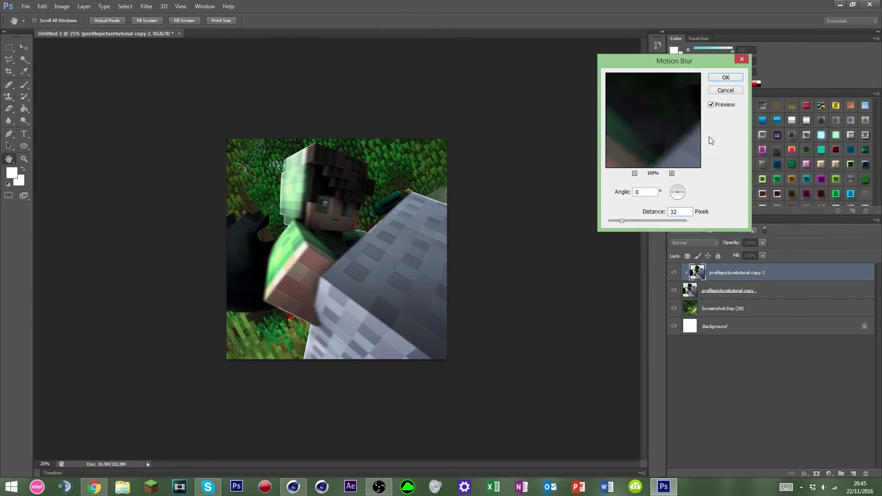
drag(679, 193, 681, 189)
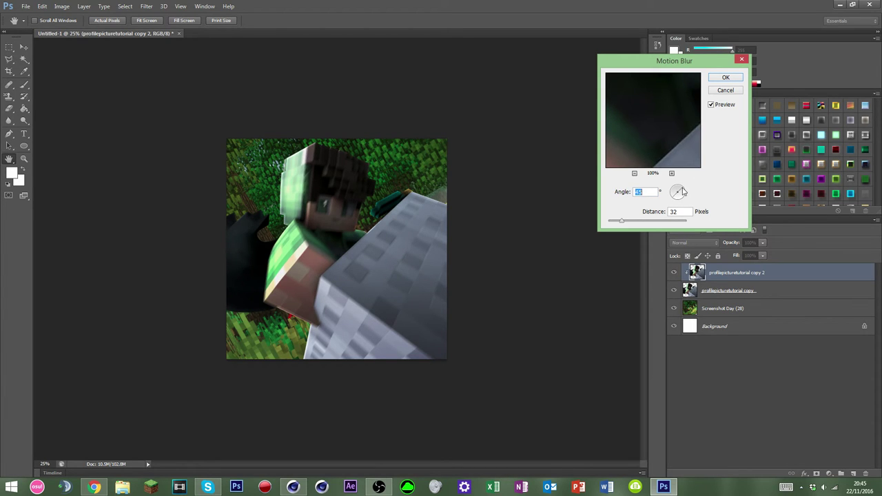
click(725, 76)
key(v)
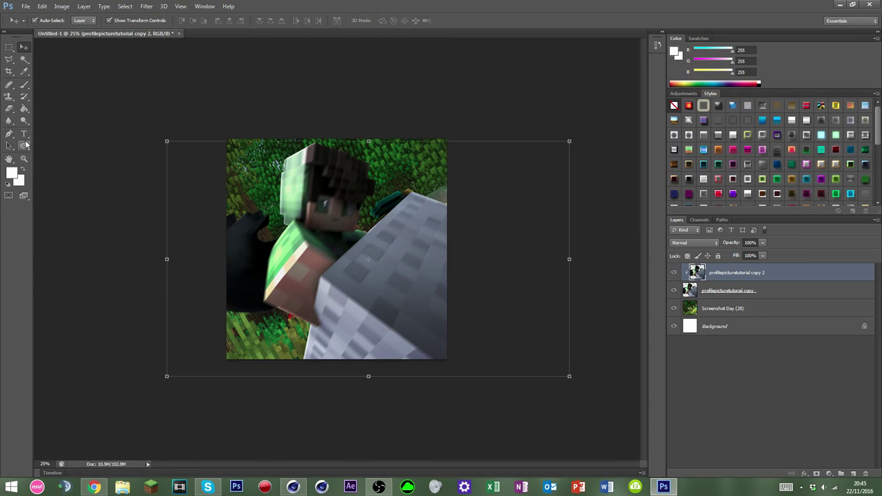
Step: Erase the motion-blurred duplicate over the character's face with a soft 145 px eraser at 0% hardness
click(11, 110)
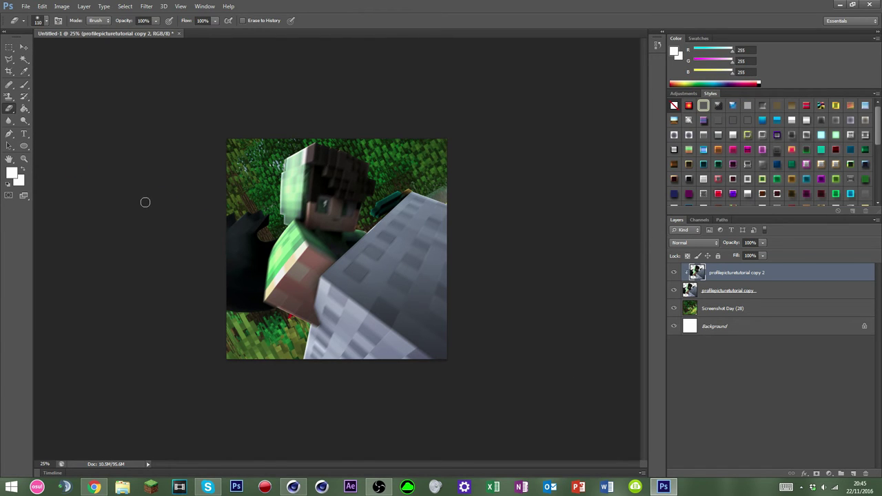
click(43, 21)
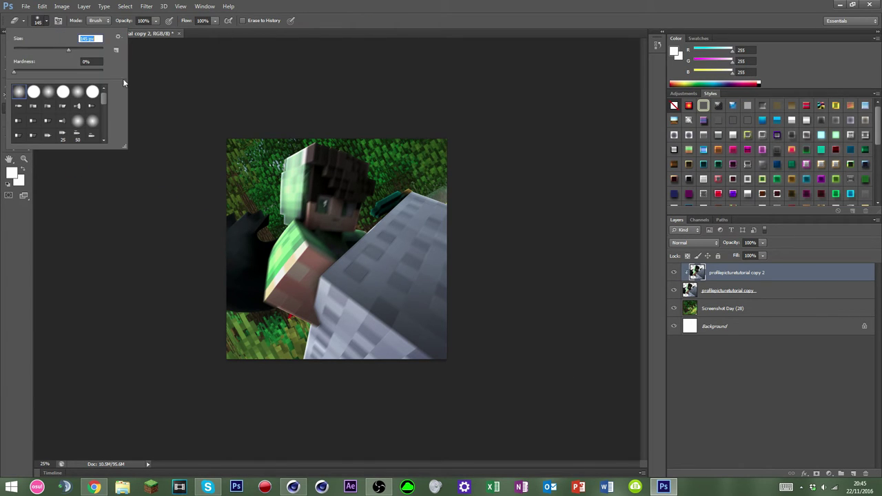
mouse_move(367, 215)
mouse_down()
mouse_move(332, 217)
mouse_move(347, 208)
mouse_move(339, 205)
mouse_move(332, 216)
mouse_up()
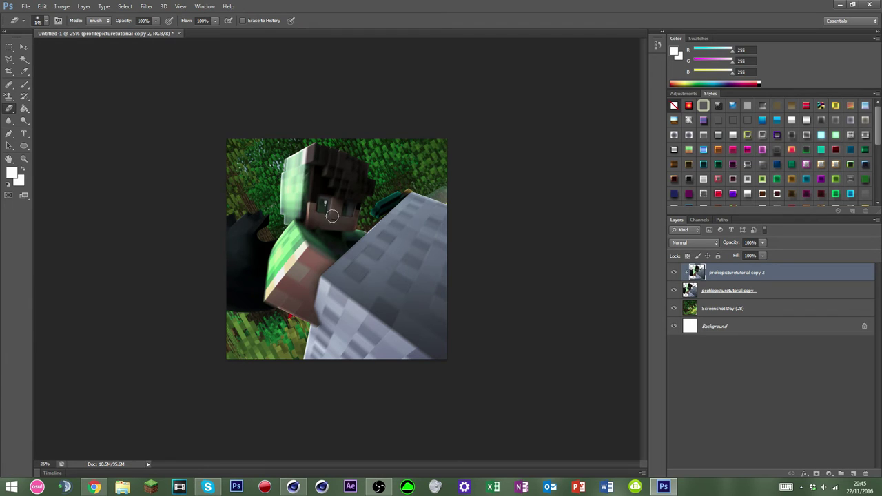
Step: Merge the blurred duplicate with the profilepicturetutorial copy layer beneath it
click(23, 47)
shift+click(724, 291)
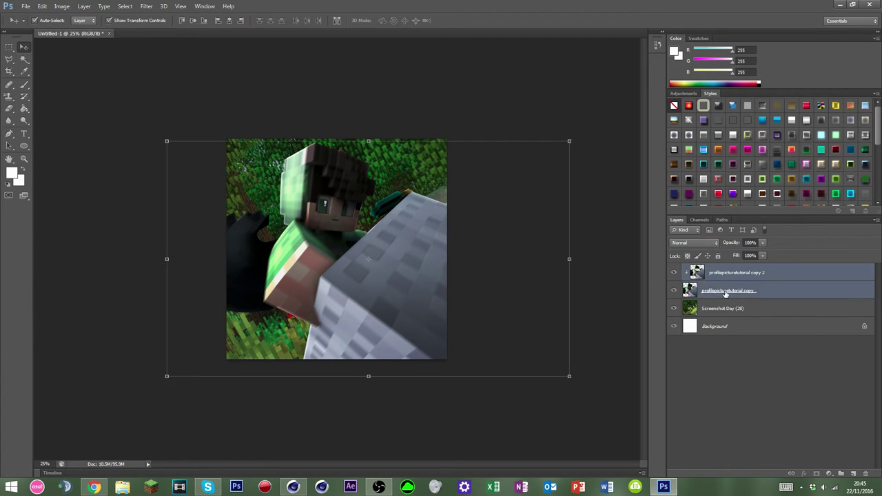
right_click(725, 291)
click(757, 331)
click(738, 290)
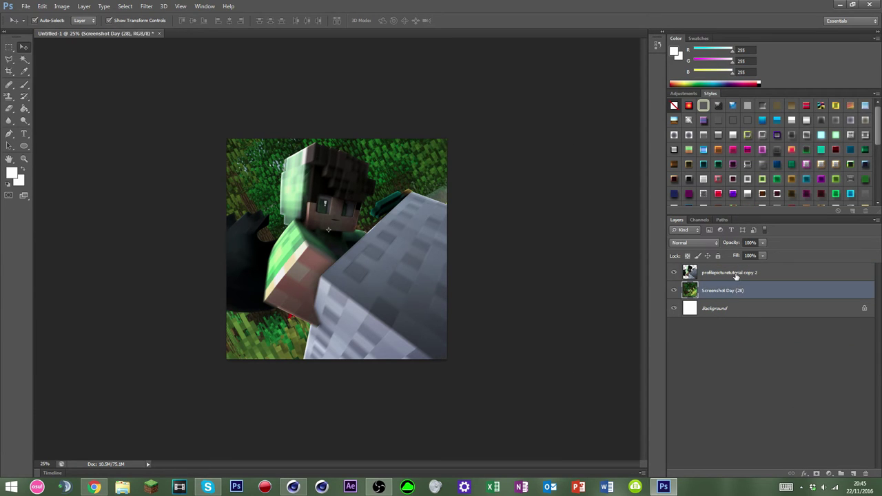
click(736, 275)
click(736, 290)
click(724, 307)
click(727, 290)
click(726, 332)
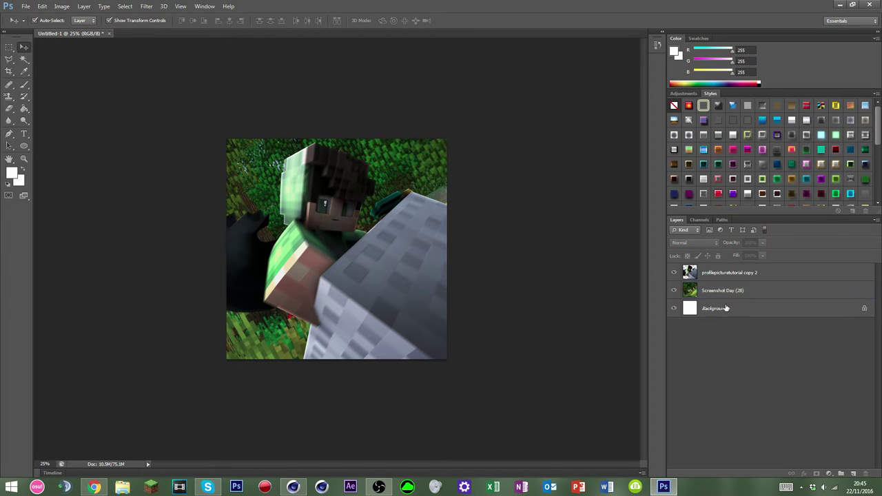
click(722, 291)
click(716, 276)
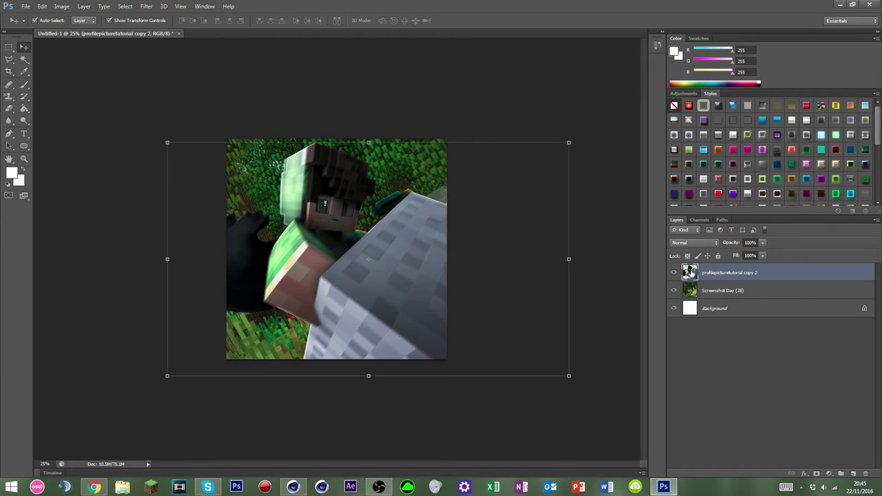
Step: Create a group above the Screenshot Day (28) layer and add a Brightness/Contrast adjustment with brightness -56 and contrast 13 inside it
click(721, 292)
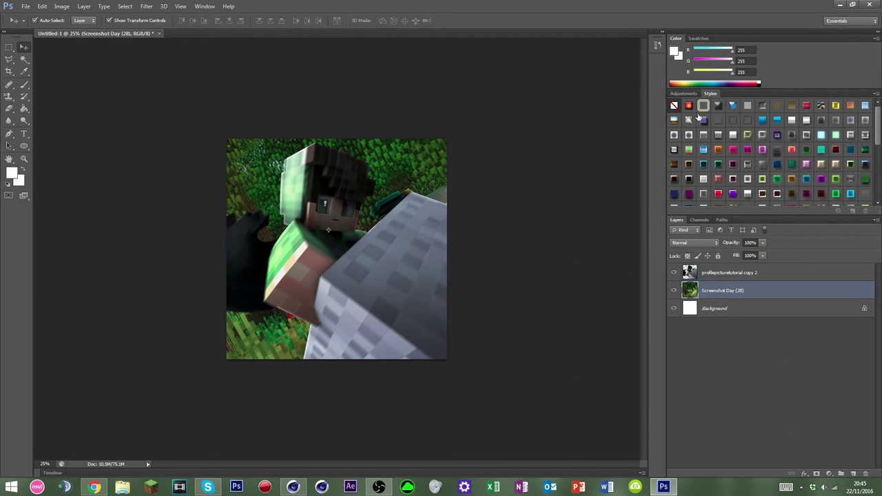
click(841, 474)
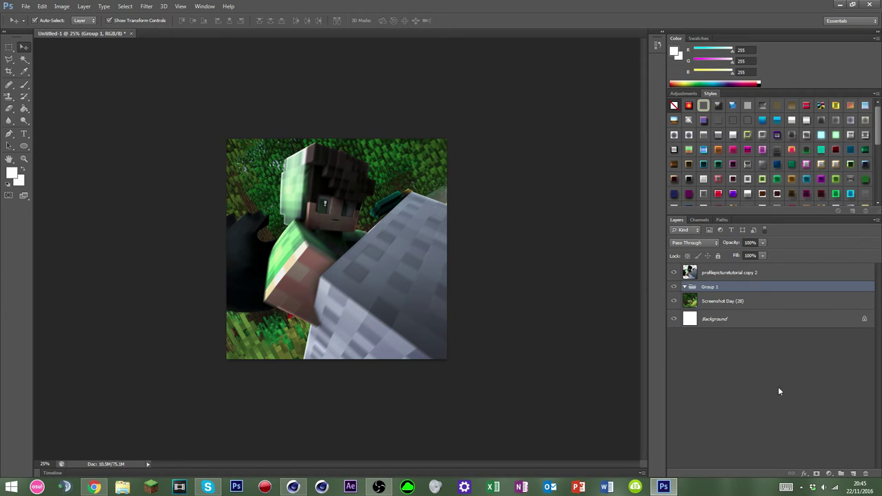
click(683, 94)
click(692, 112)
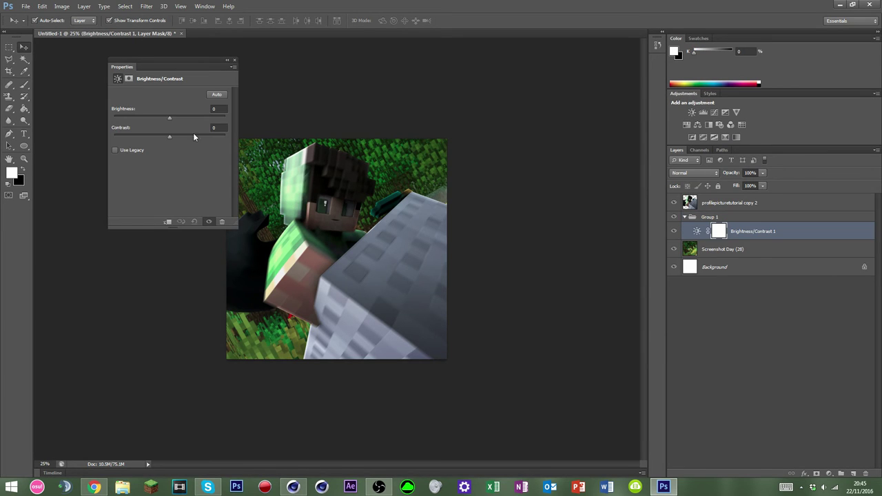
drag(166, 119, 149, 120)
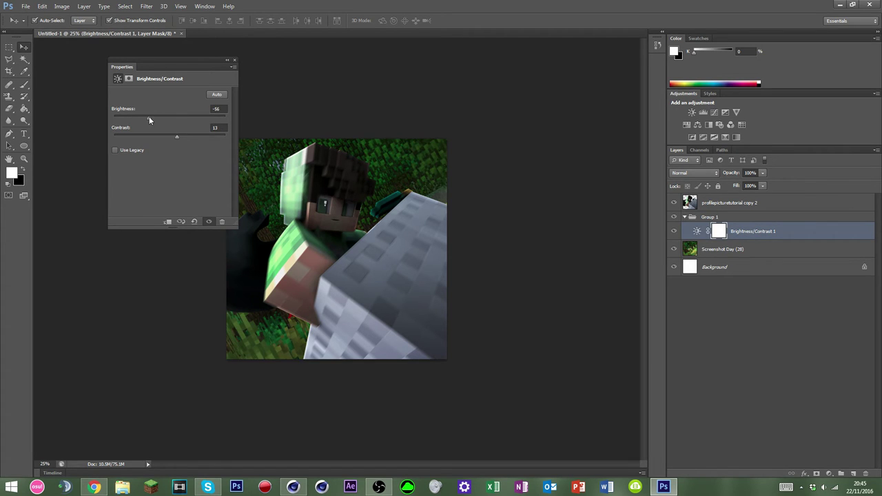
click(228, 61)
click(725, 112)
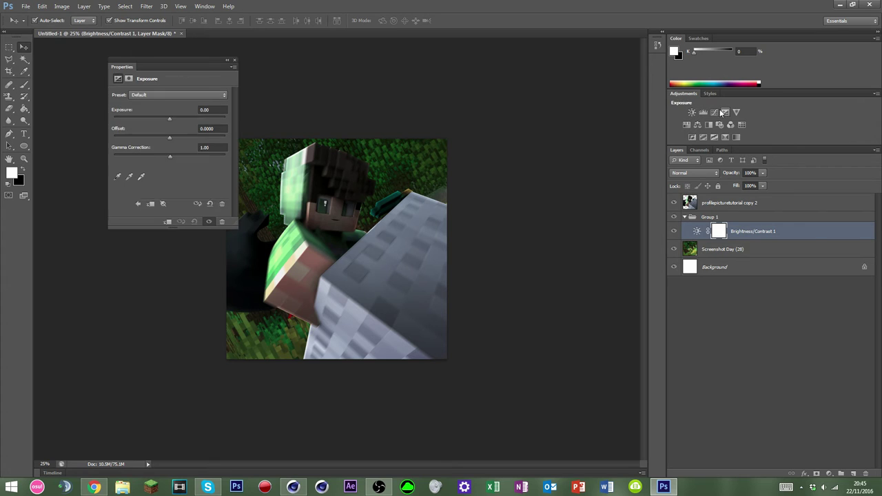
key(ctrl+z)
click(234, 61)
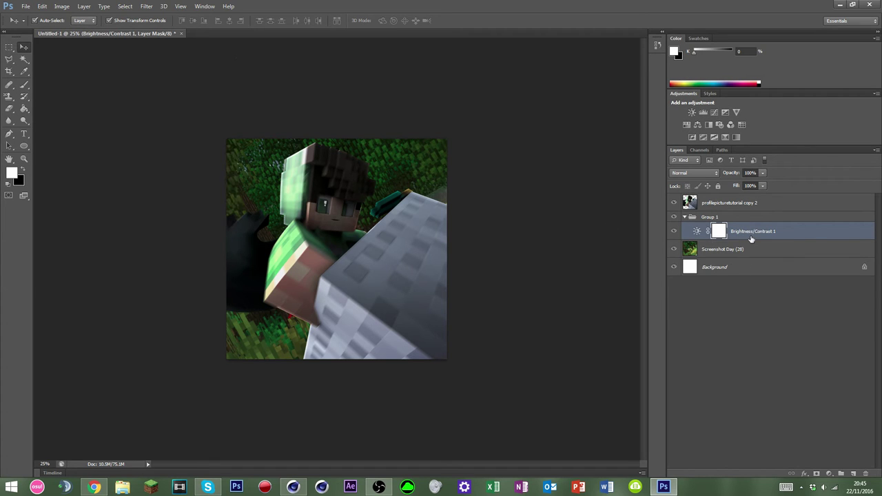
Step: Add a Curves adjustment to Group 1 and bend the RGB curve downward at two points to darken the forest background
click(750, 235)
click(727, 218)
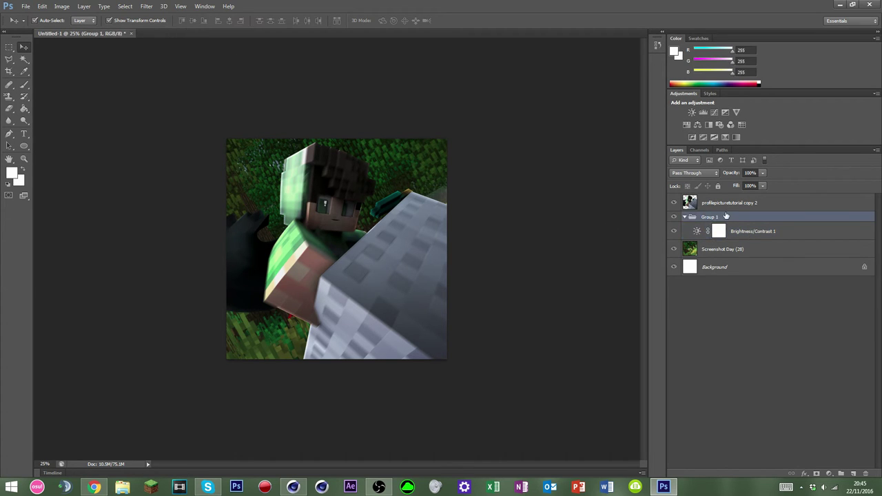
click(714, 112)
mouse_move(207, 130)
mouse_down()
mouse_move(199, 122)
mouse_move(212, 148)
mouse_move(209, 134)
mouse_up()
drag(157, 191, 155, 191)
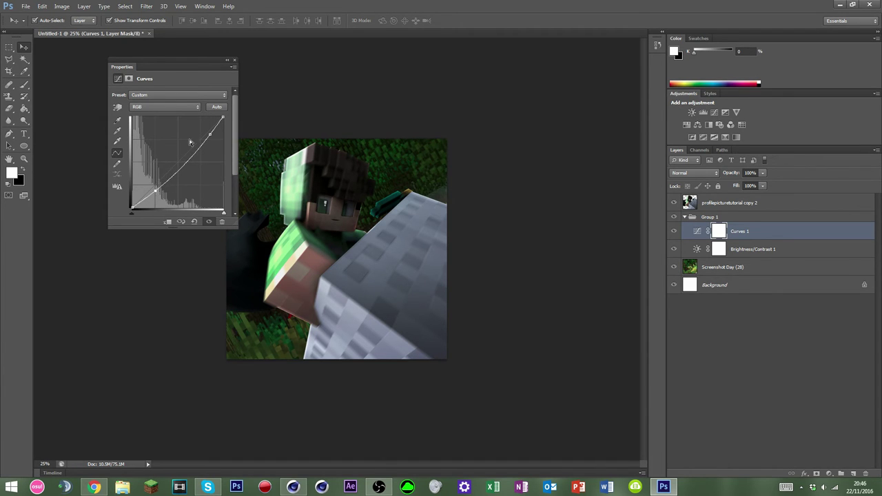
click(234, 62)
Step: Add a Vibrance adjustment in Group 1 and lower its saturation to mute the forest background
click(737, 112)
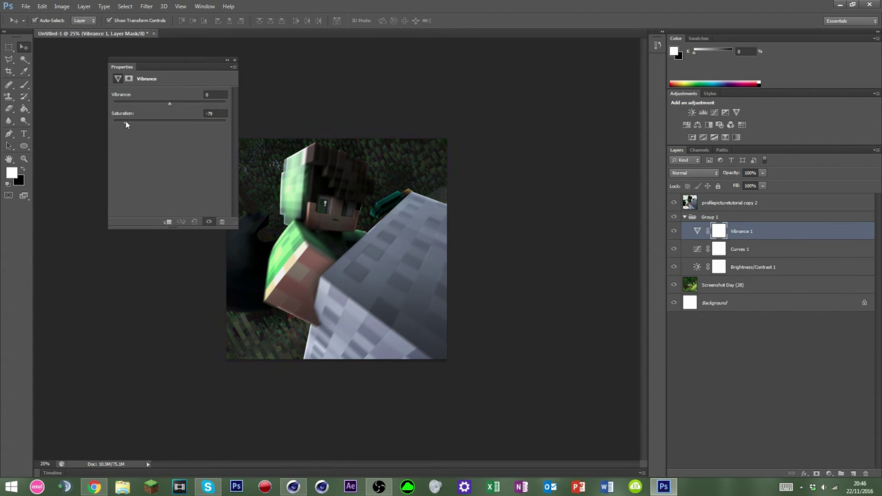
drag(125, 123, 147, 122)
click(234, 61)
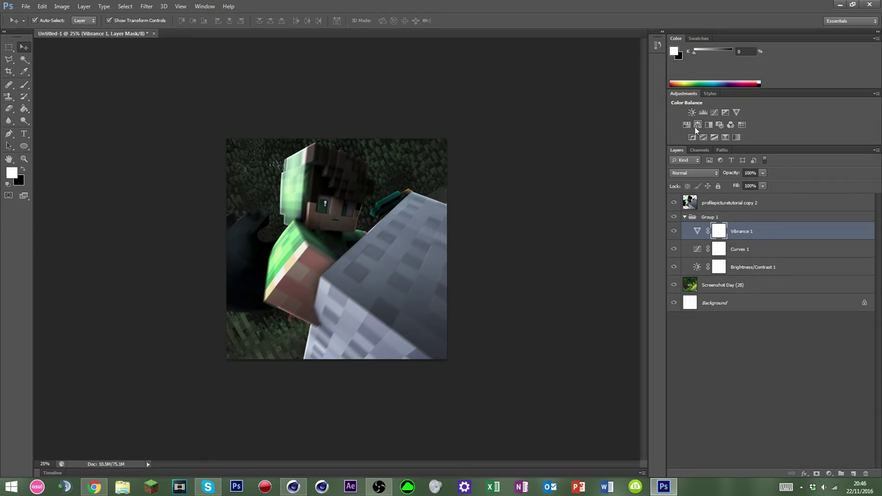
Step: Add a Photo Filter adjustment in Group 1 with a bright green filter colour (#18ff00)
click(719, 125)
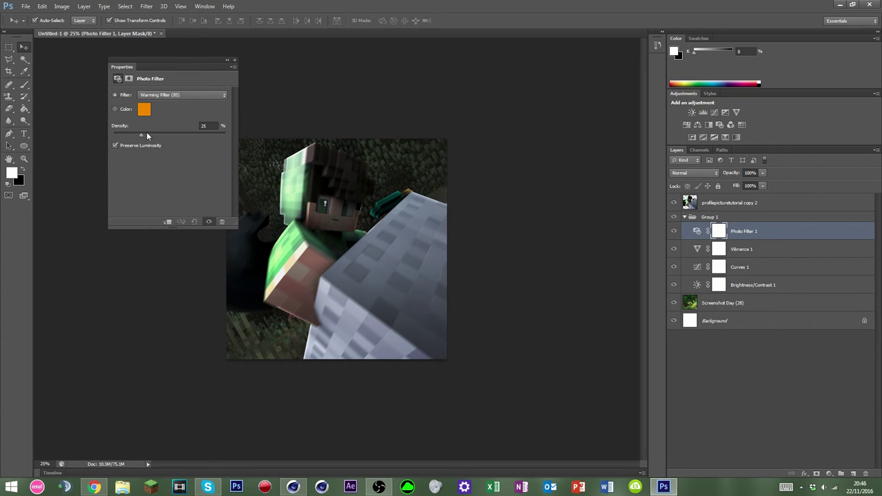
click(144, 108)
click(613, 182)
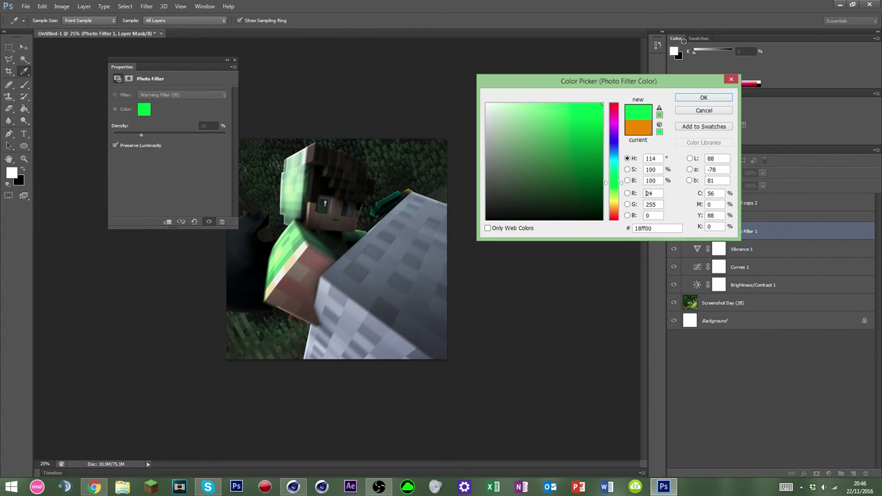
click(704, 96)
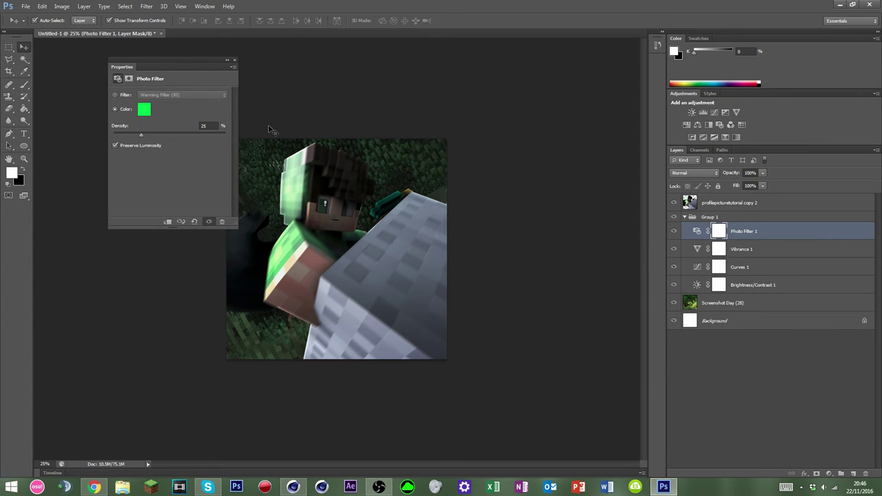
click(234, 61)
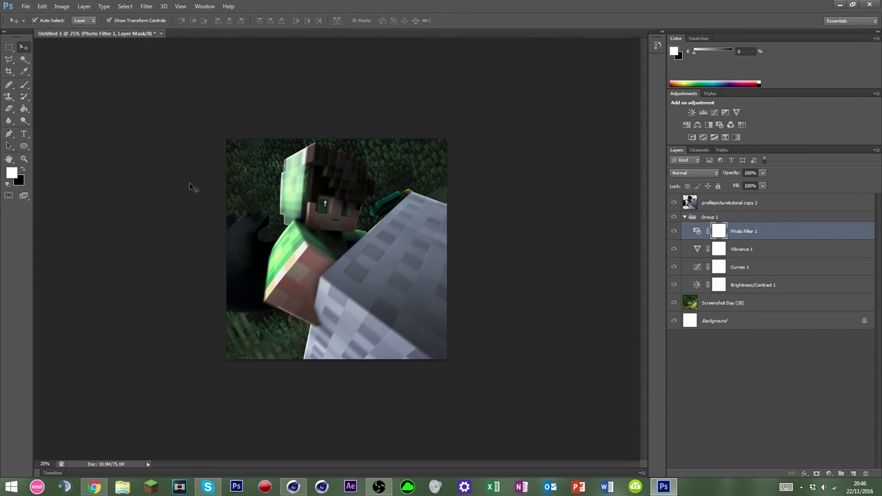
click(735, 138)
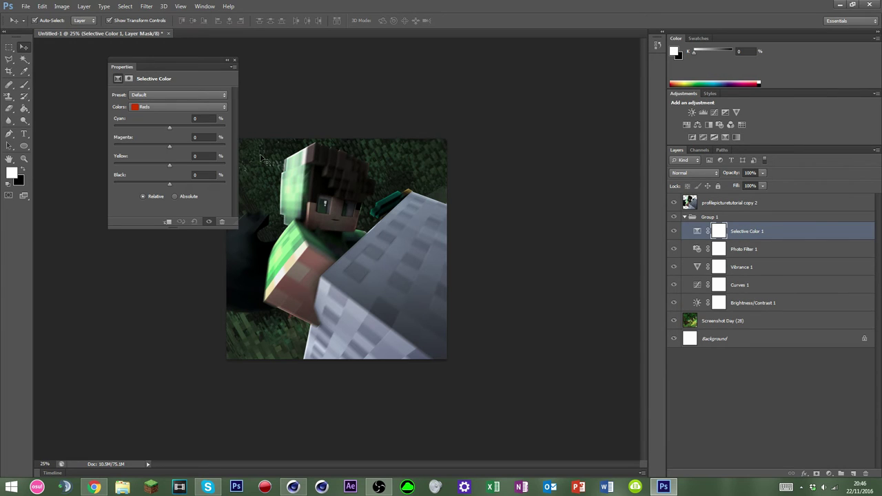
click(165, 107)
click(168, 132)
drag(170, 146, 221, 146)
click(234, 60)
key(Delete)
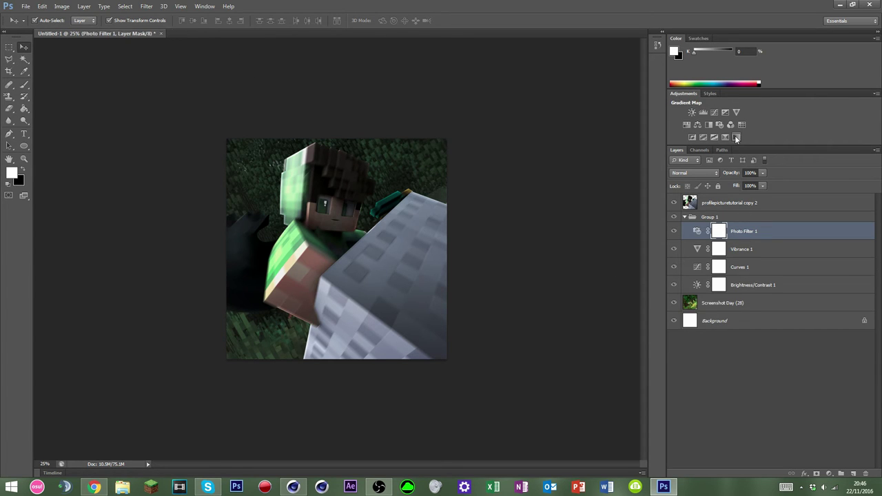
Step: Add a Gradient Map adjustment in Group 1 using the black-to-white preset gradient
click(736, 138)
click(159, 98)
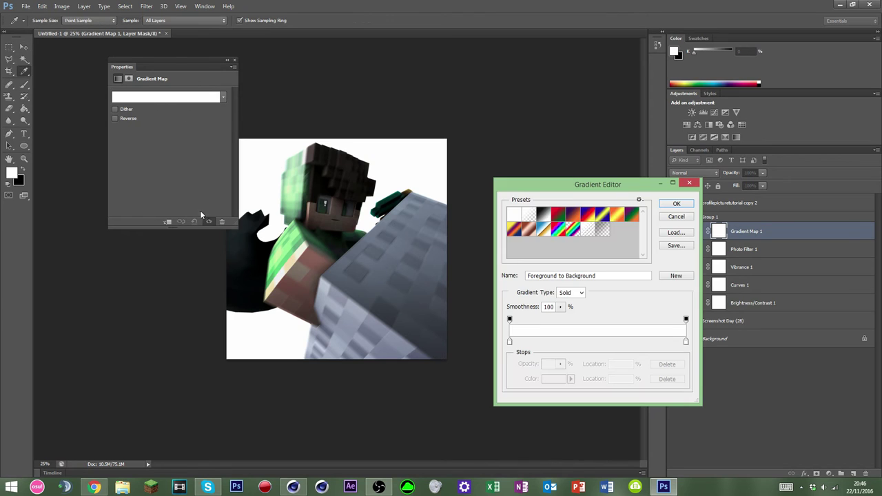
click(538, 216)
click(676, 204)
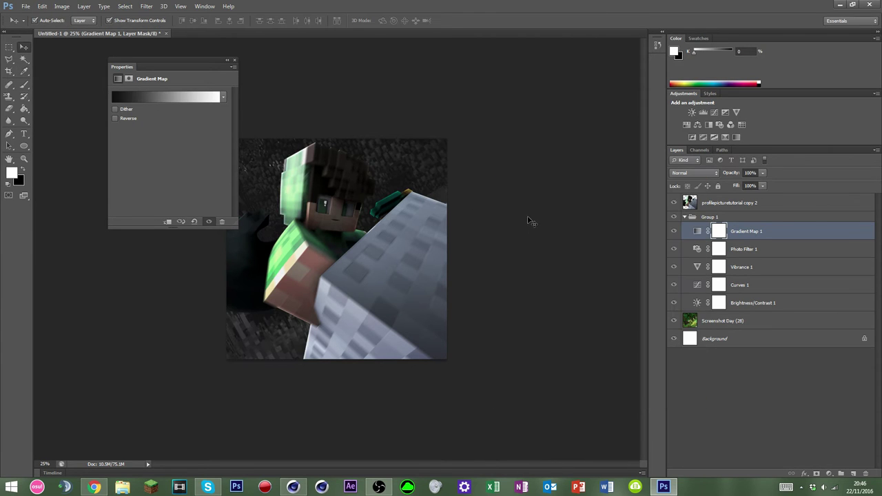
click(235, 61)
Step: Set the Gradient Map layer's blend mode to Hard Light and its opacity to 50%
click(697, 172)
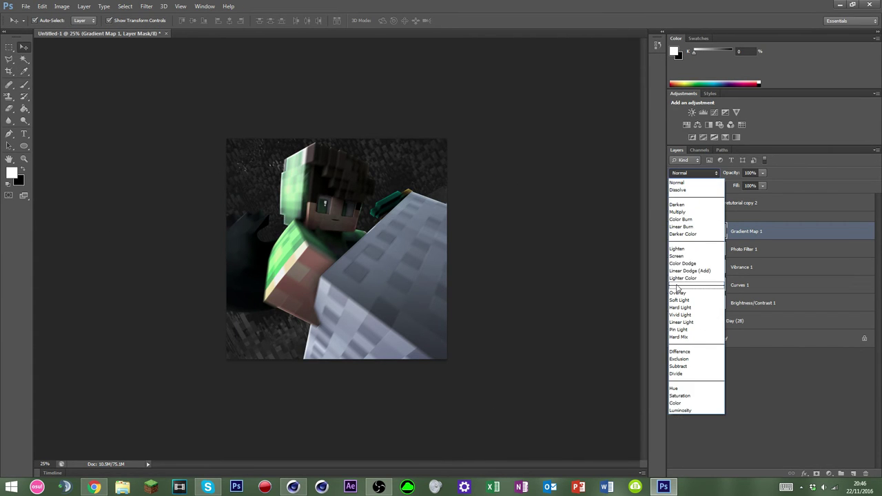
click(690, 272)
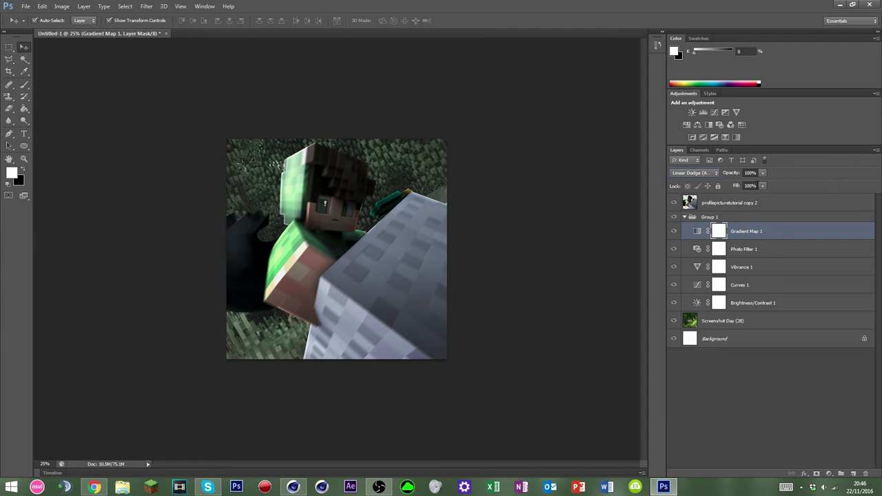
click(704, 173)
click(700, 301)
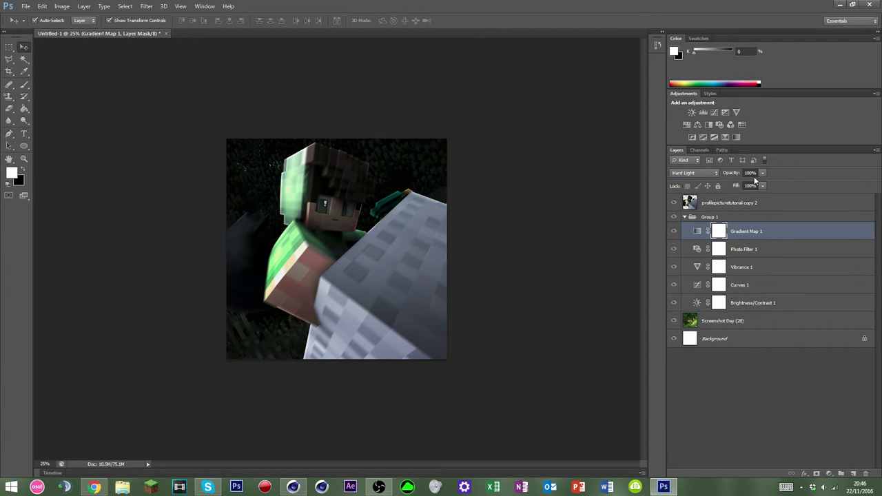
drag(751, 179, 739, 184)
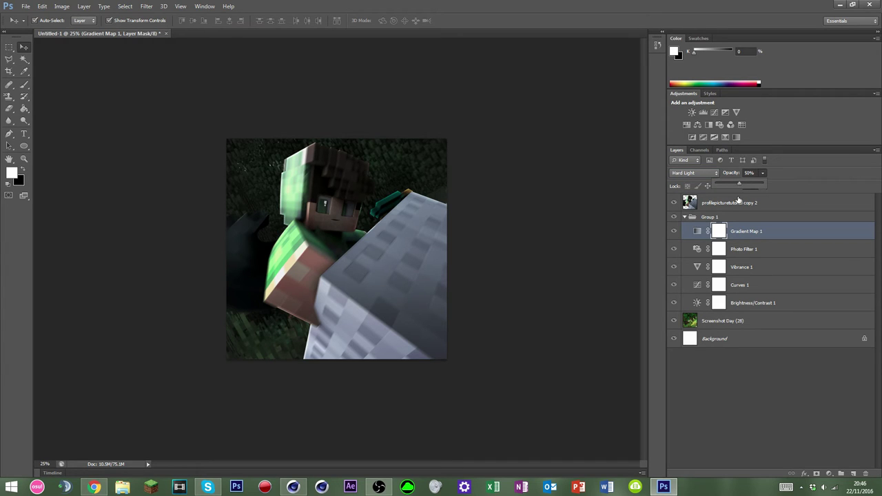
click(716, 372)
Step: Collapse Group 1 and toggle its visibility to compare the forest background with and without the adjustments
click(685, 217)
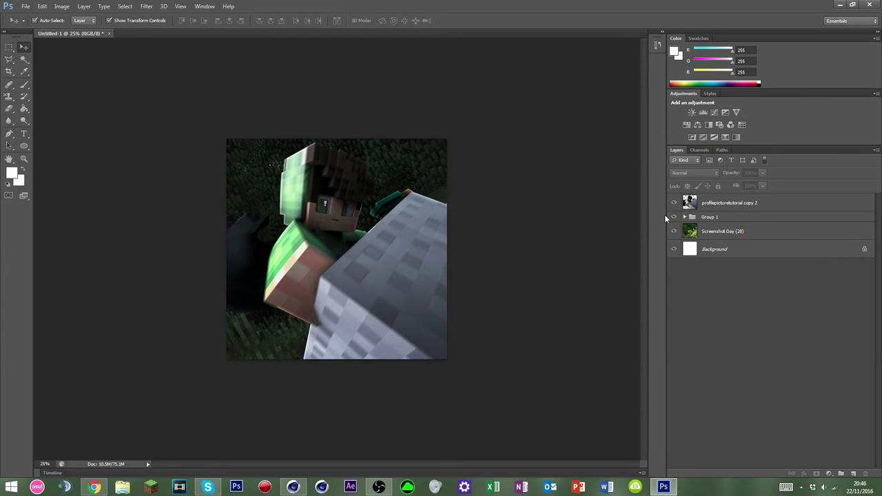
click(673, 217)
click(673, 217)
click(672, 217)
click(673, 217)
click(673, 217)
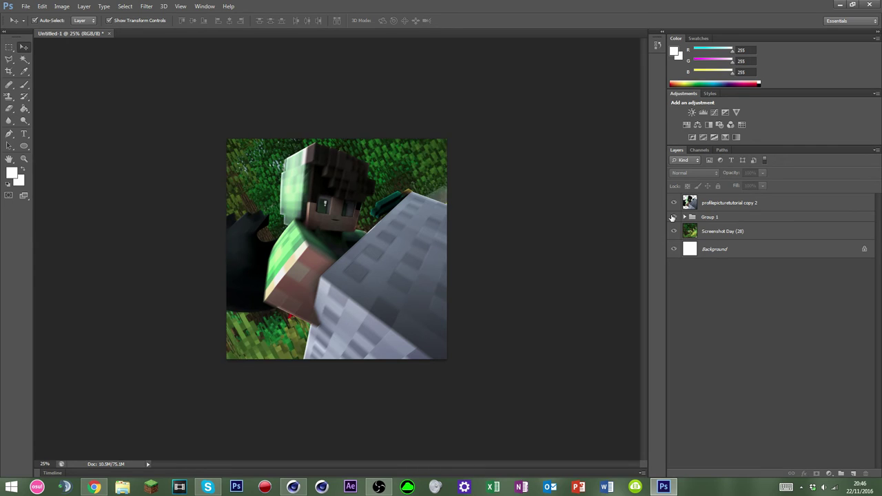
click(673, 217)
click(673, 217)
click(673, 217)
click(699, 206)
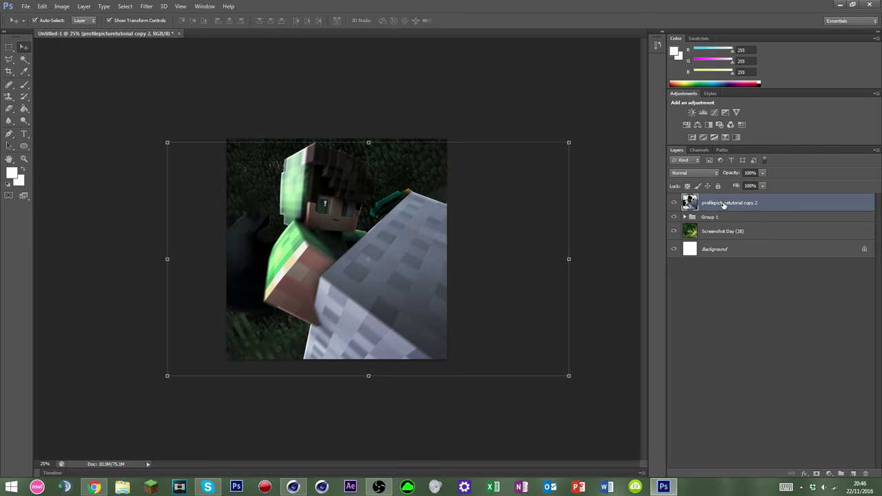
click(673, 217)
click(673, 217)
click(673, 217)
click(673, 217)
Step: Create a group above the profilepicturetutorial copy 2 layer and add a Brightness/Contrast adjustment with brightness 21 and contrast -11 inside it
ctrl+click(735, 205)
click(840, 474)
click(692, 111)
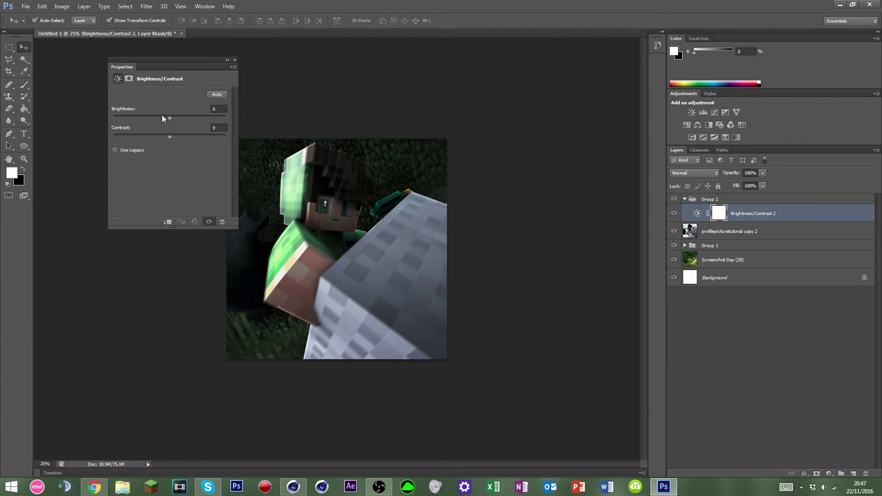
drag(162, 119, 160, 142)
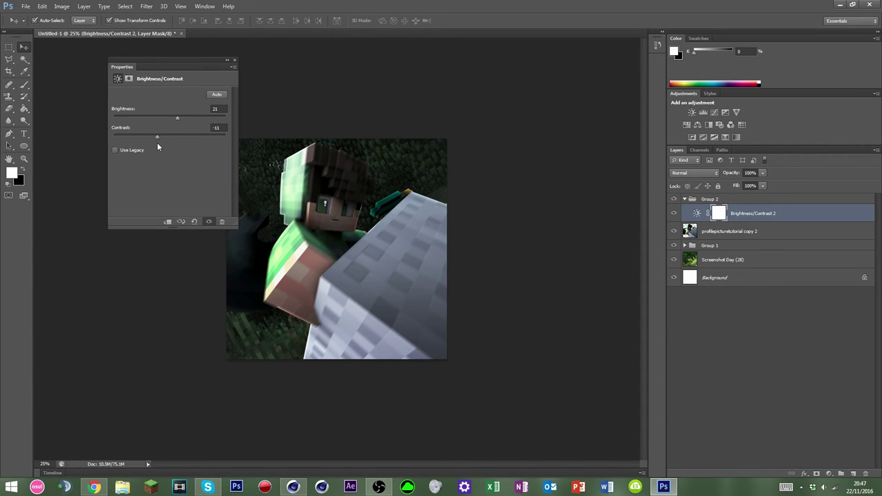
click(234, 60)
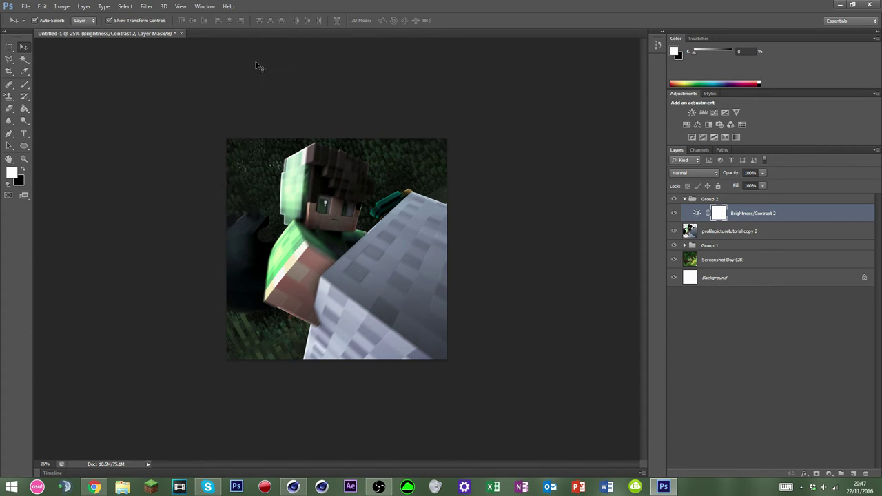
Step: Add a Curves adjustment in Group 2 and shape the RGB curve into an S with one highlight and one shadow point
click(713, 111)
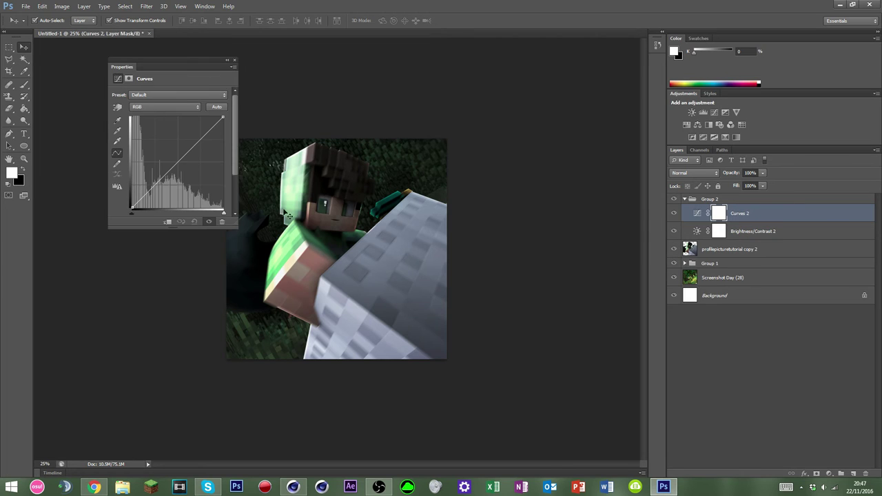
mouse_move(215, 128)
mouse_down()
mouse_move(175, 138)
mouse_move(193, 145)
mouse_move(207, 134)
mouse_move(200, 110)
mouse_move(194, 117)
mouse_move(205, 131)
mouse_up()
drag(157, 180, 164, 185)
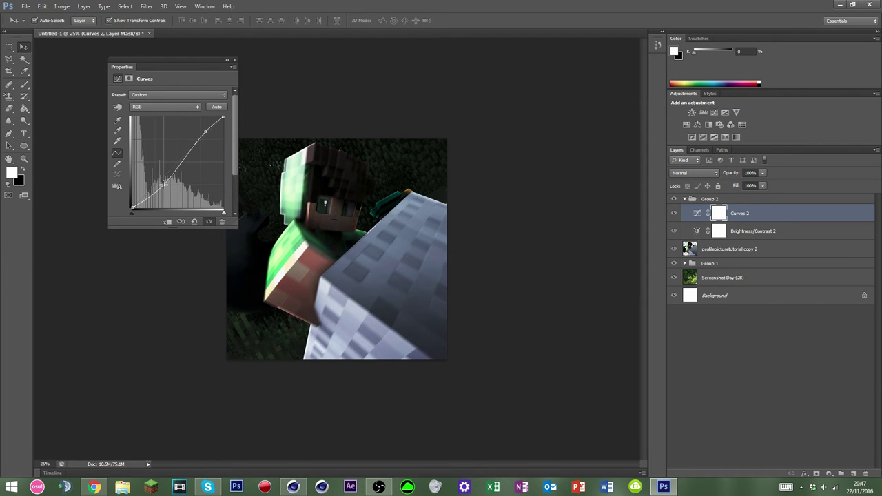
click(234, 61)
click(735, 111)
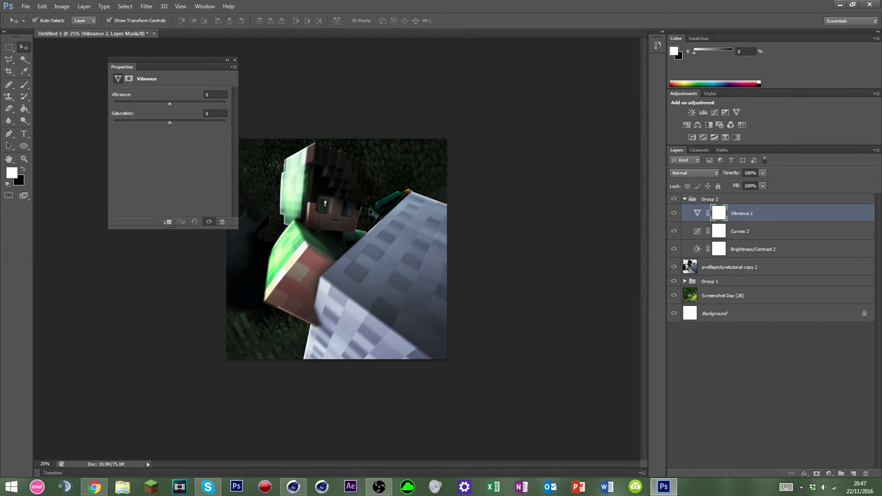
mouse_move(166, 124)
mouse_down()
mouse_move(184, 124)
mouse_move(186, 104)
mouse_move(152, 115)
mouse_up()
click(163, 123)
click(234, 60)
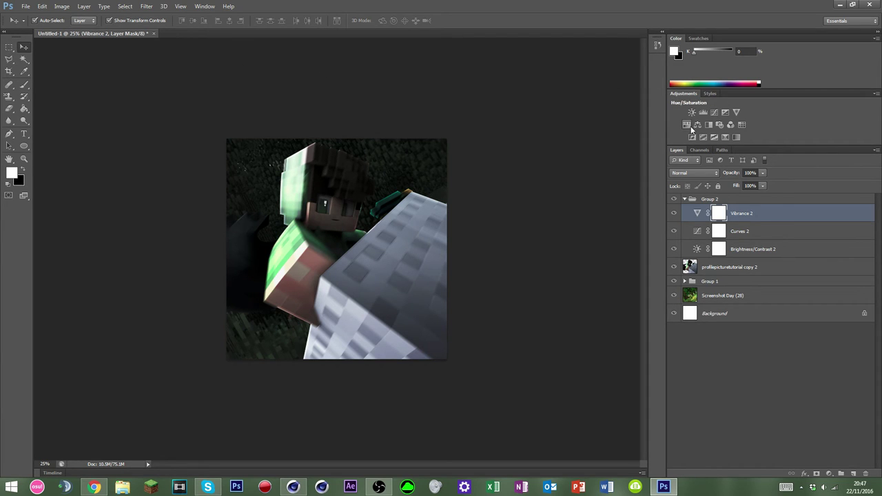
drag(716, 267, 751, 270)
click(741, 265)
key(Delete)
click(751, 249)
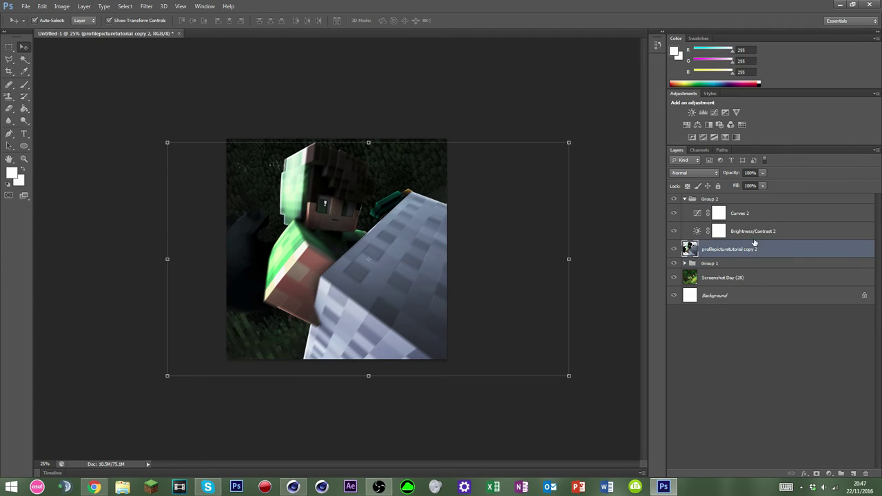
click(724, 111)
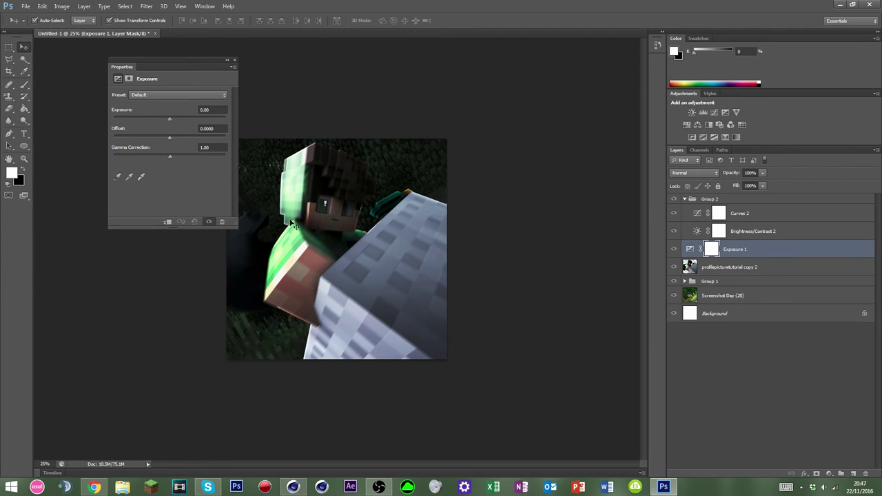
click(233, 60)
key(Delete)
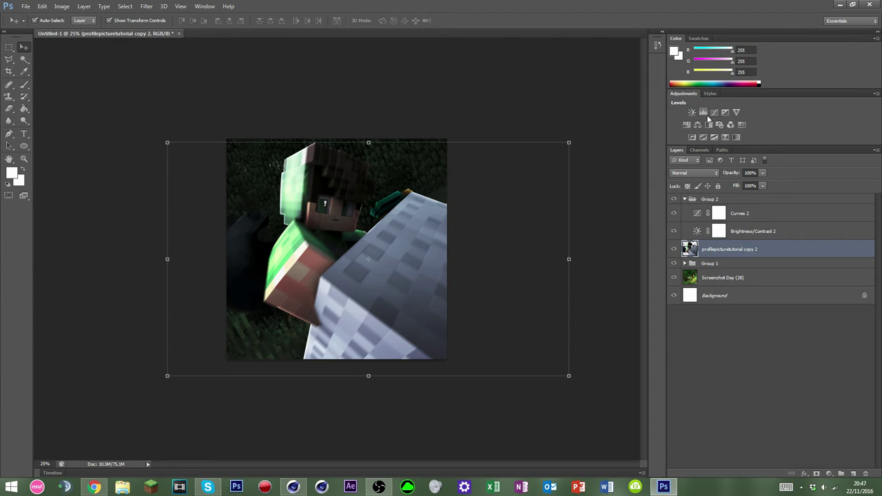
Step: Add a Vibrance adjustment above profilepicturetutorial copy 2, raise its vibrance, and move it to the bottom of Group 2
click(736, 112)
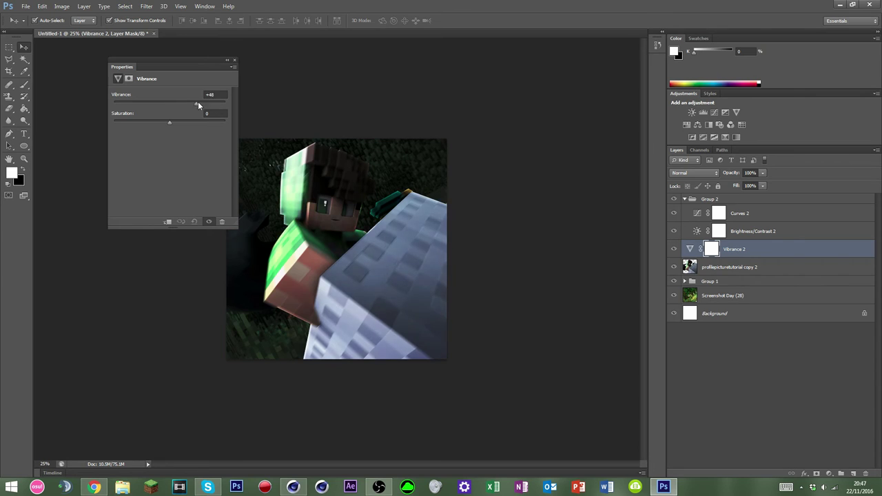
drag(197, 103, 170, 123)
click(235, 60)
drag(716, 245, 740, 238)
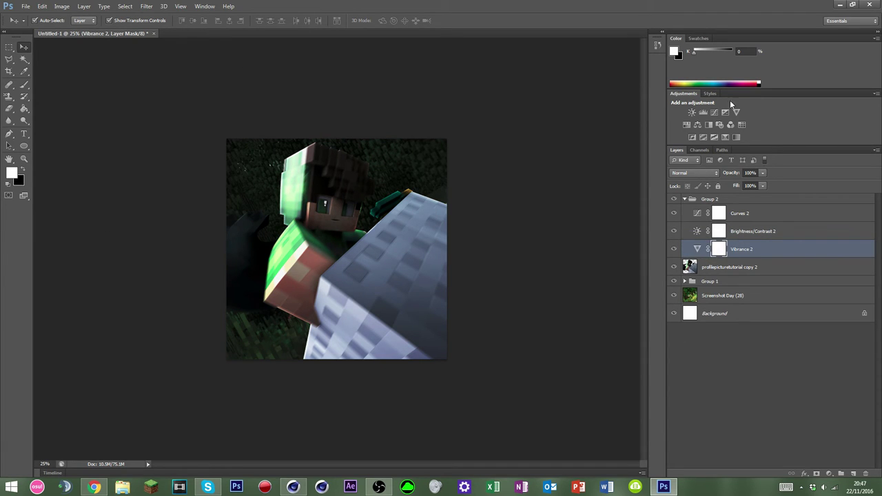
right_click(753, 250)
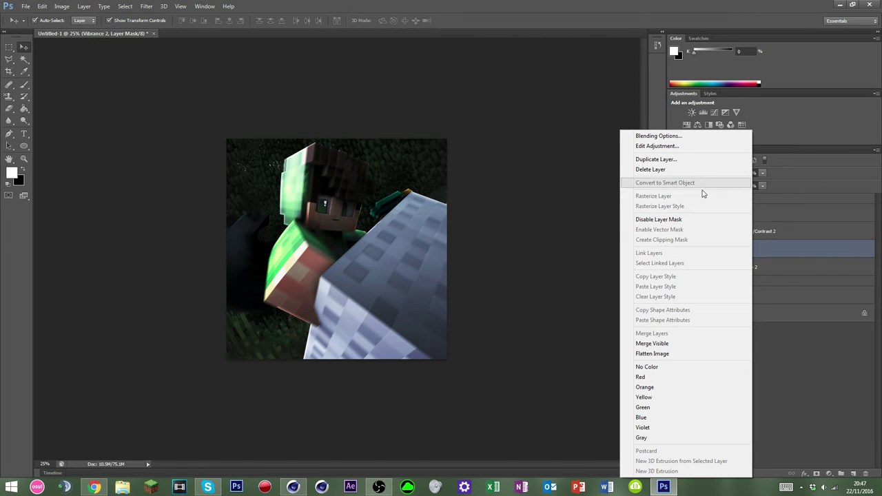
click(800, 240)
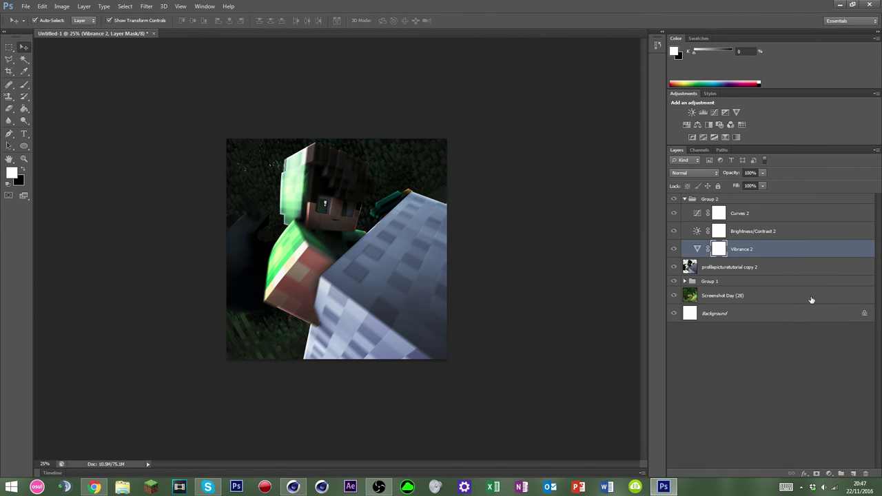
Step: Add a Color Balance adjustment directly above the profilepicturetutorial copy 2 layer and shift its midtones toward blue
click(727, 267)
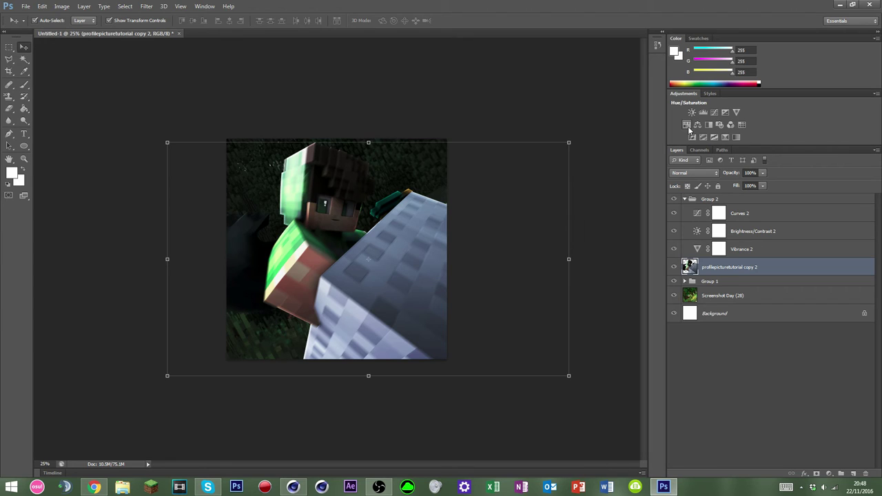
click(698, 125)
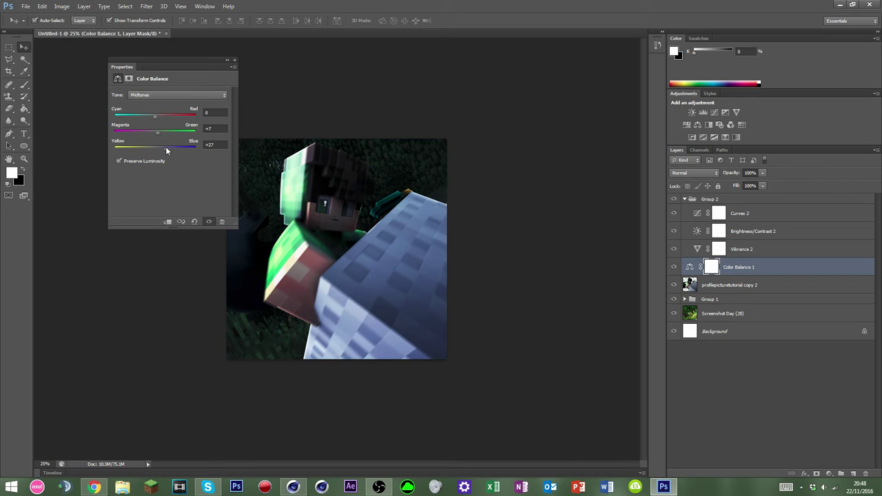
drag(161, 116, 154, 115)
click(234, 61)
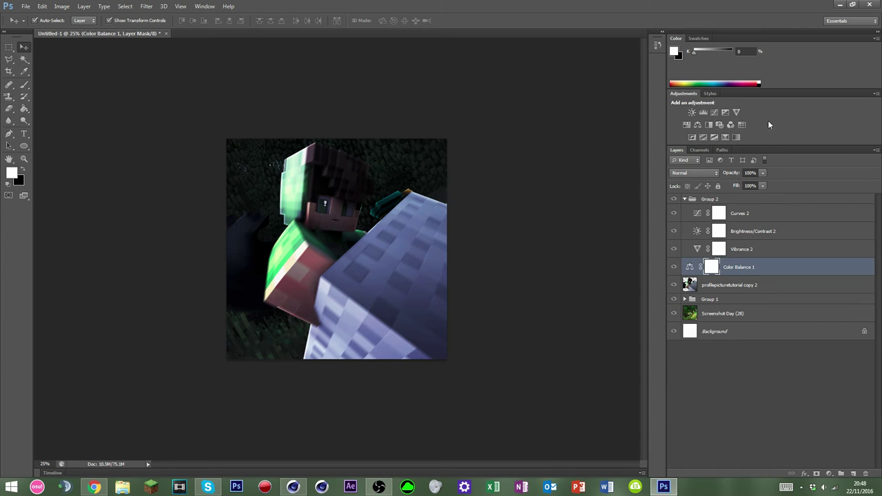
click(729, 125)
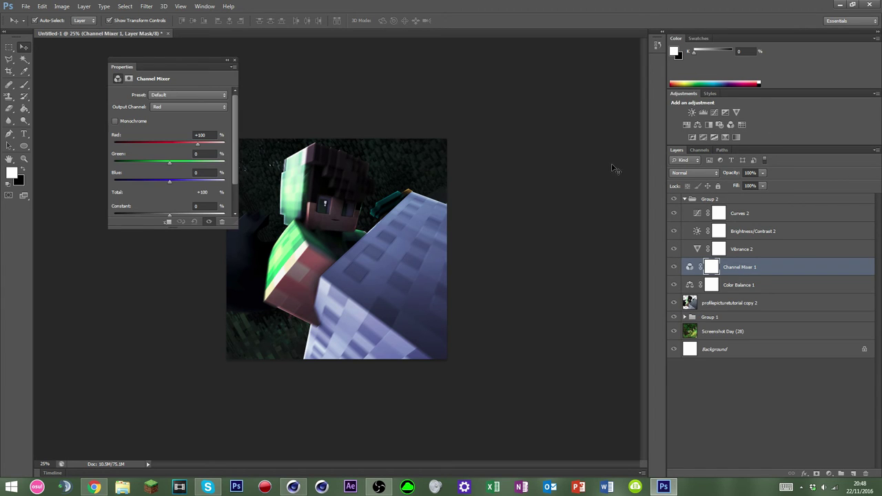
click(234, 60)
key(ctrl+z)
click(730, 124)
click(234, 60)
key(ctrl+z)
Step: Replace the Channel Mixer adjustment with a Photo Filter above Color Balance 1 and set its filter colour to 1795c4
click(720, 125)
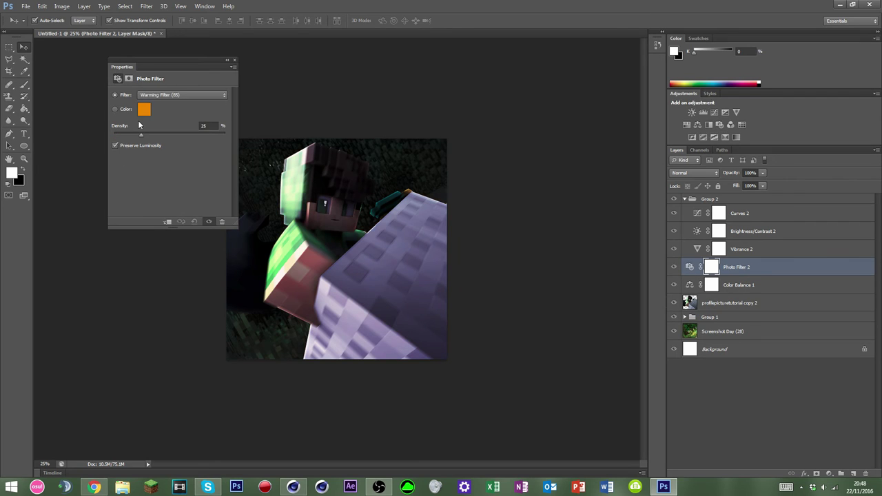
click(143, 109)
click(594, 152)
drag(616, 167, 618, 178)
mouse_move(557, 165)
mouse_down()
mouse_move(557, 133)
mouse_move(471, 81)
mouse_move(472, 201)
mouse_move(554, 177)
mouse_up()
click(615, 157)
click(598, 127)
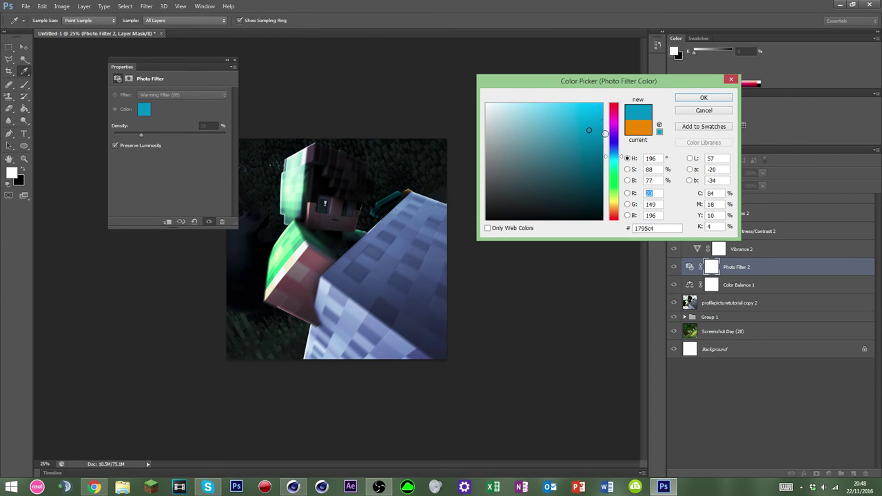
click(701, 104)
click(300, 136)
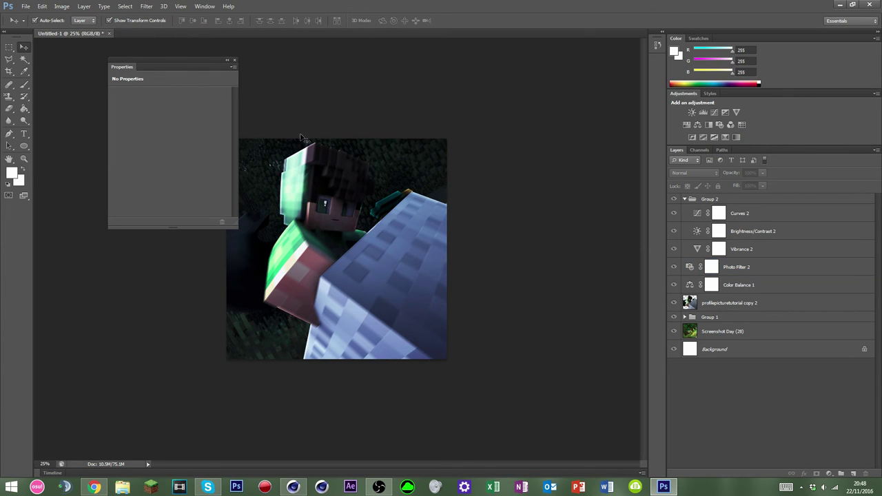
click(234, 61)
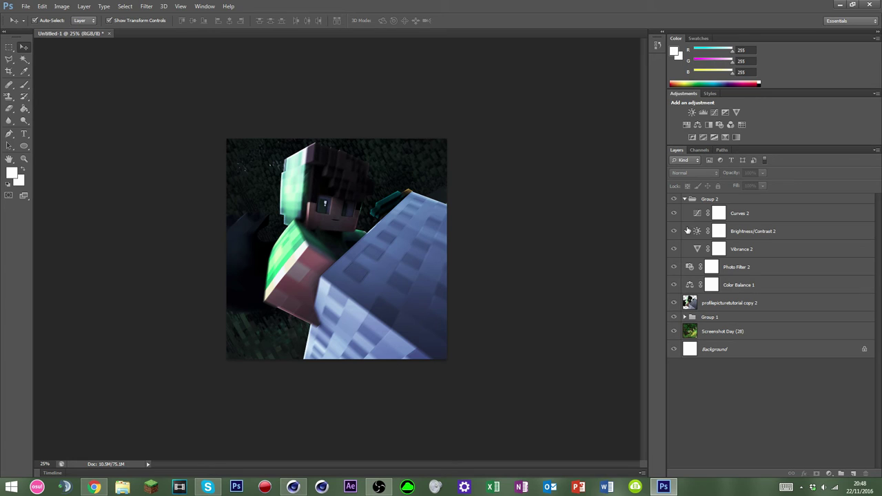
Step: Collapse Group 2 and hide both adjustment groups to view the image without their grading
click(688, 199)
click(684, 200)
click(675, 199)
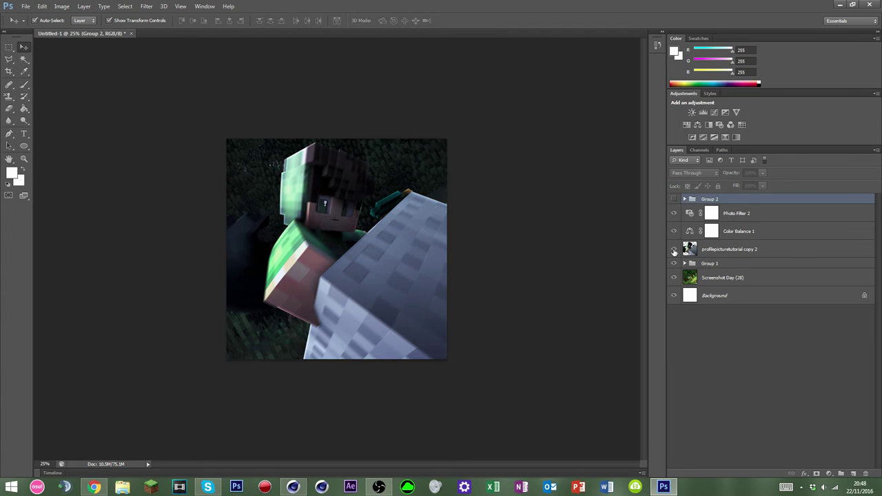
click(675, 264)
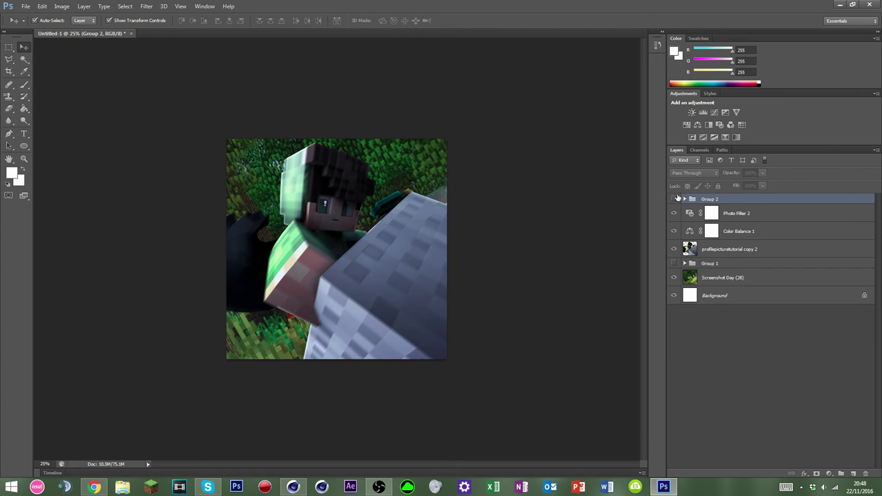
Step: Move the Photo Filter 2 and Color Balance 1 layers into the bottom of Group 2 and collapse the group
double_click(722, 213)
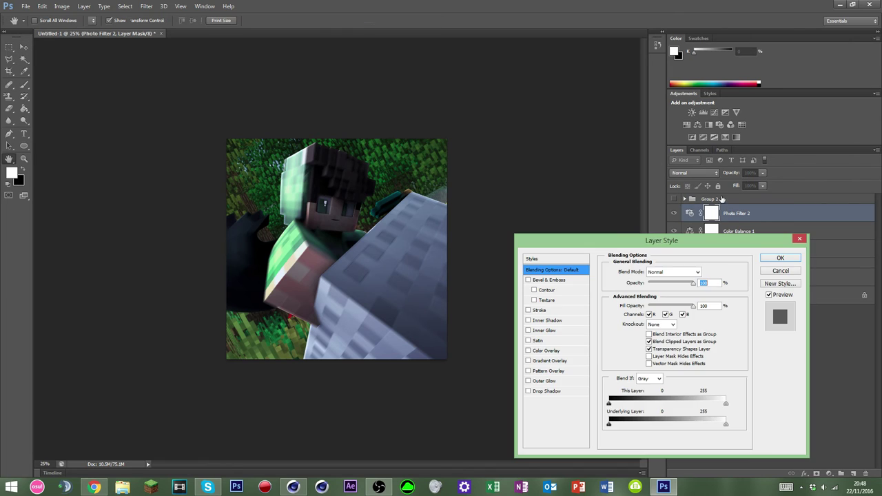
click(797, 271)
click(686, 200)
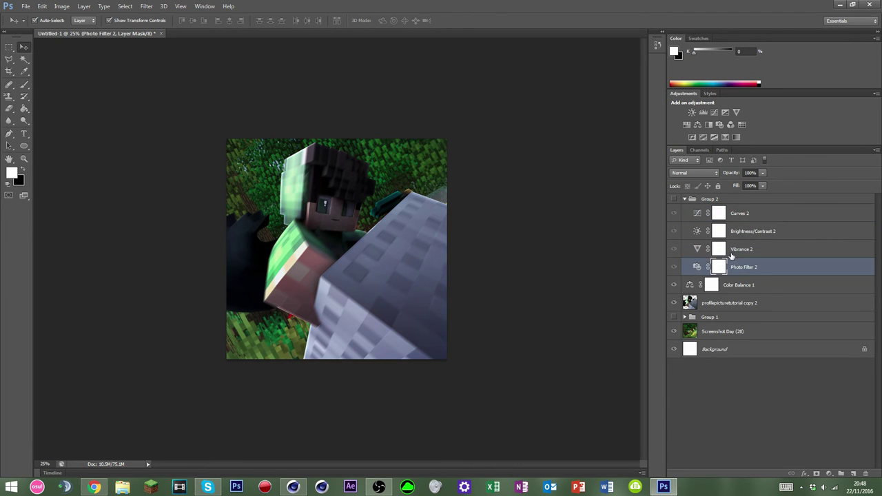
drag(719, 266, 726, 279)
click(461, 179)
click(699, 284)
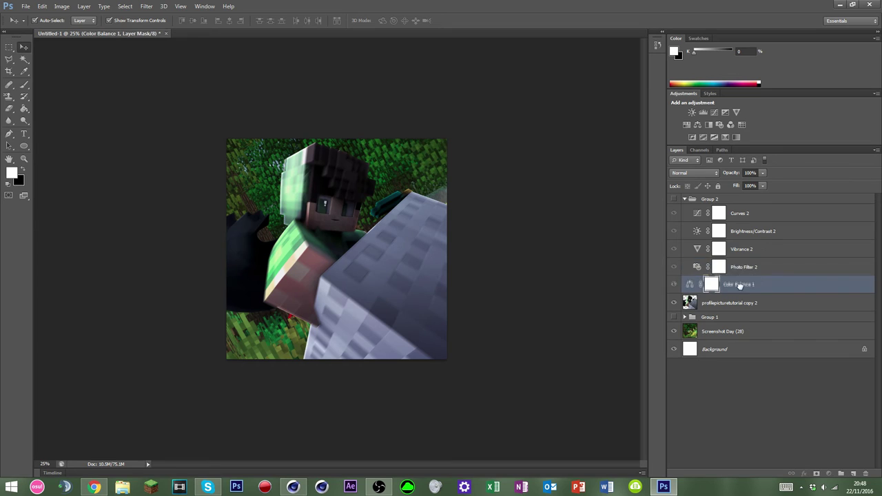
click(690, 199)
click(685, 199)
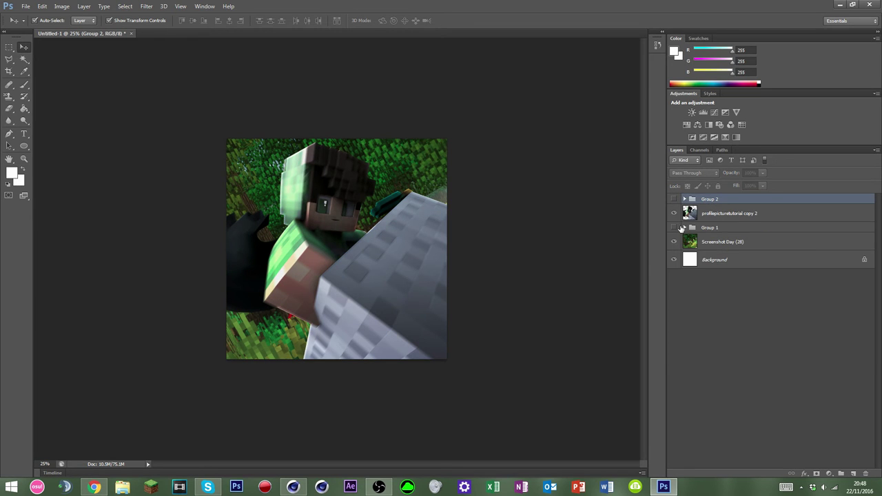
Step: Show Group 2 and Group 1 again and switch each off and on to compare the grading before and after
click(673, 199)
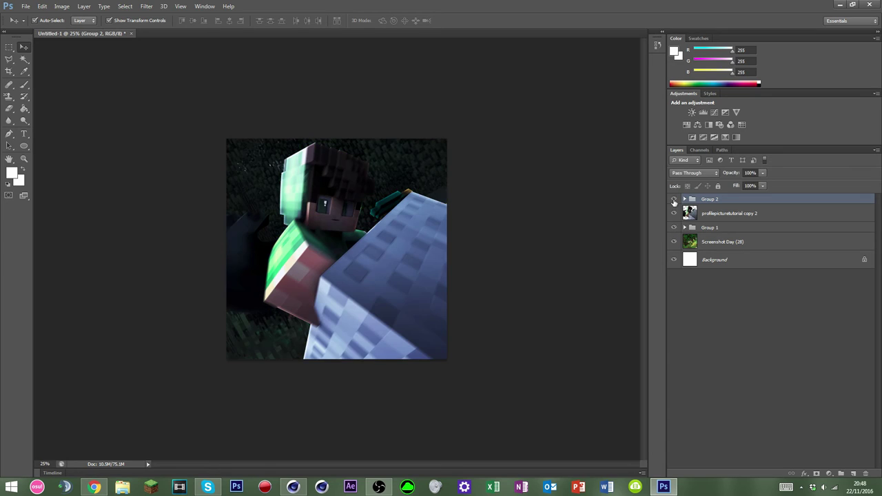
click(724, 337)
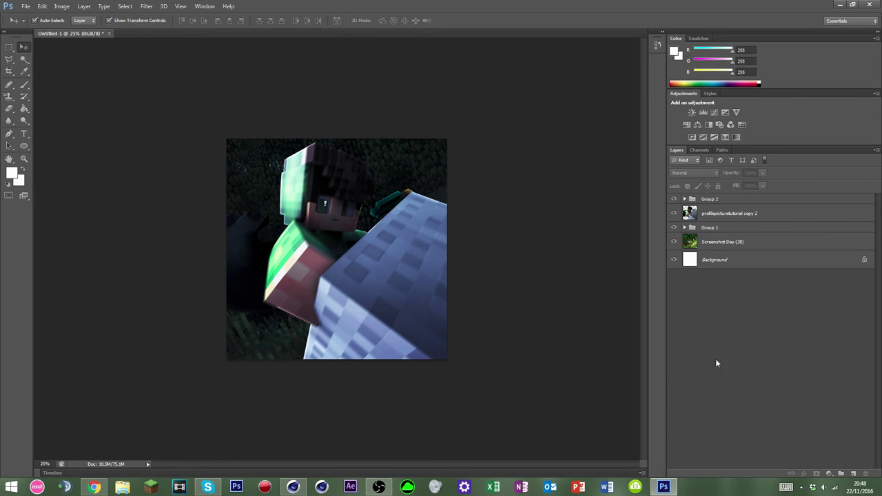
click(673, 228)
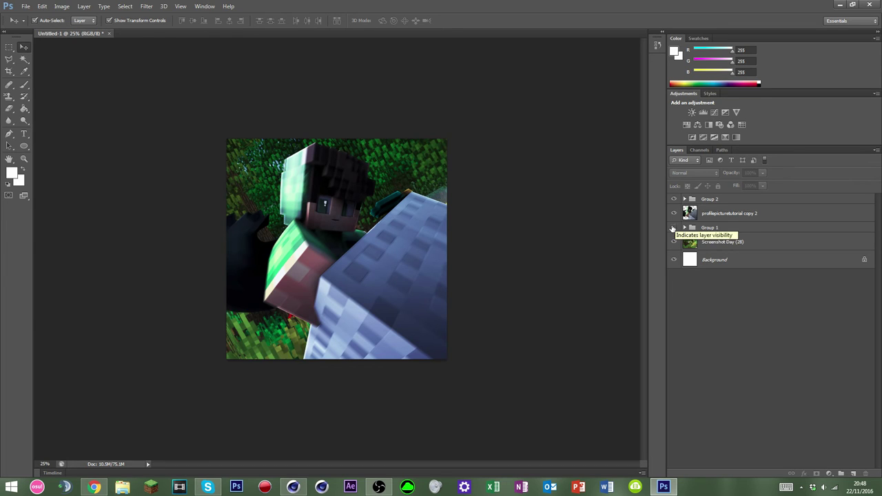
click(673, 228)
click(673, 199)
click(674, 199)
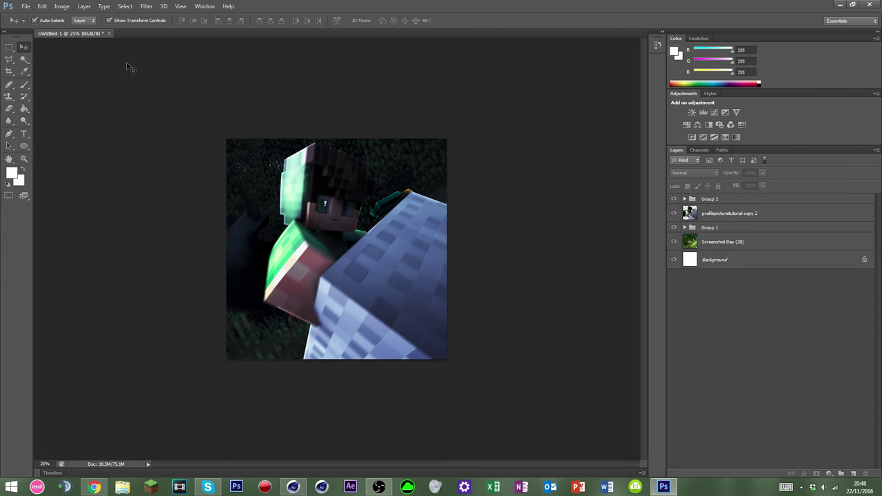
Step: Browse to the GRAPHICS ASSETS folder on the WDGreen (D:) drive for opening a file
click(26, 6)
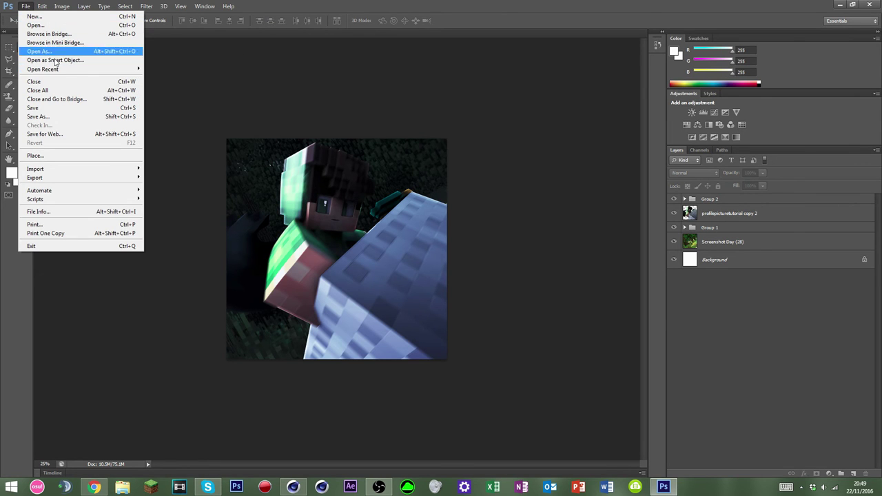
click(44, 26)
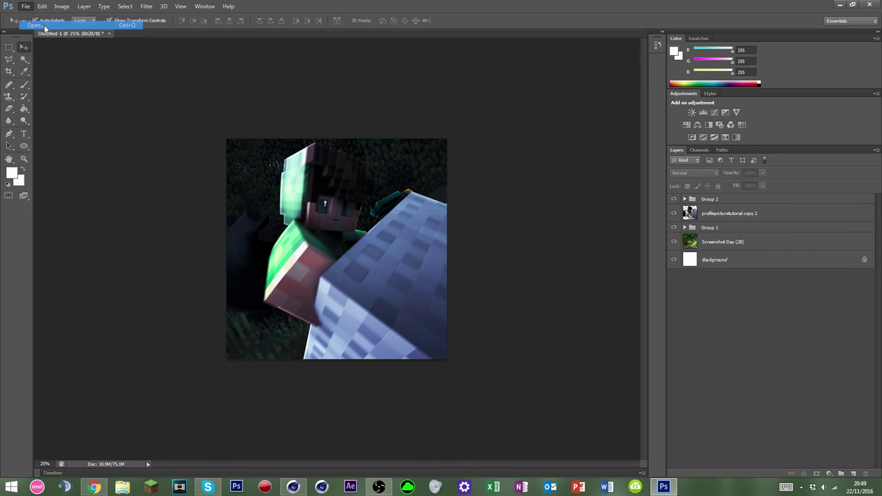
click(22, 131)
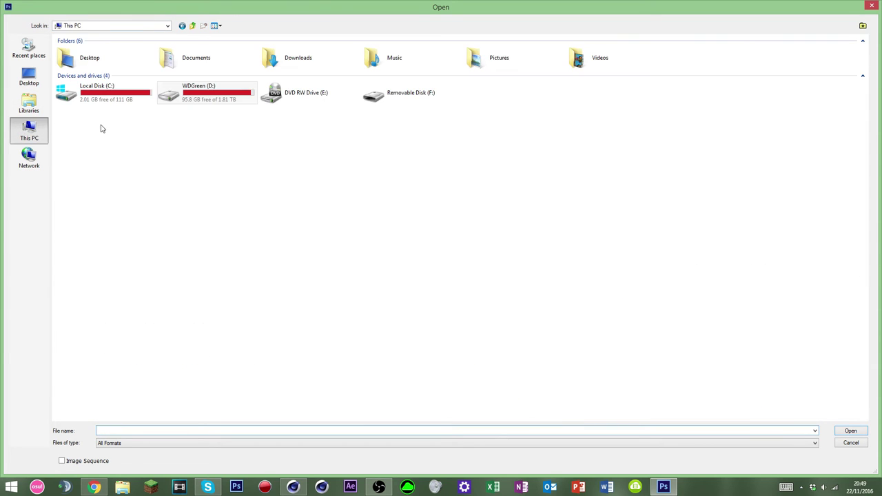
double_click(210, 103)
click(168, 351)
scroll(169, 350, down, 3)
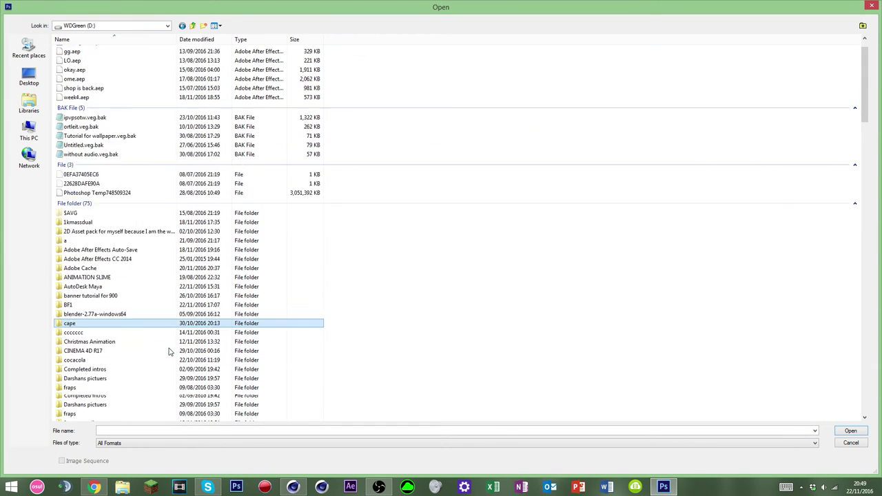
scroll(121, 358, down, 4)
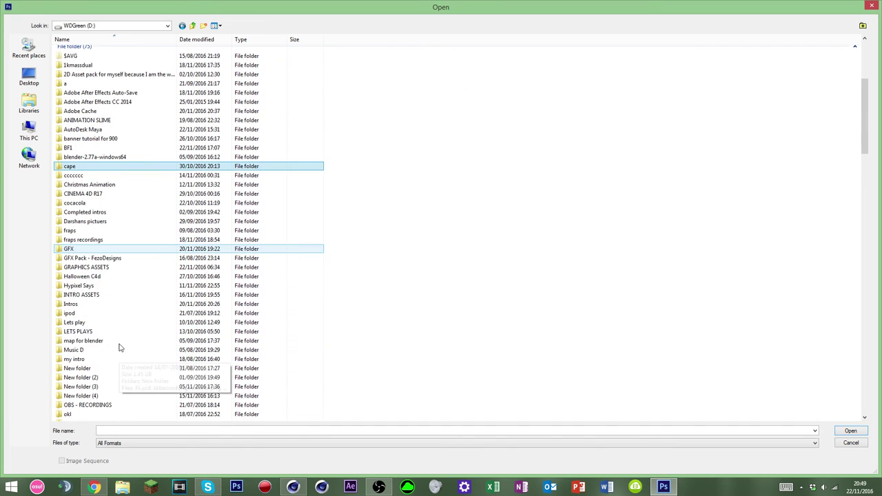
double_click(97, 267)
Step: Open Glitter_Eyes_PSDformat.psd from the GRAPHICS ASSETS folder
click(88, 153)
scroll(87, 157, down, 3)
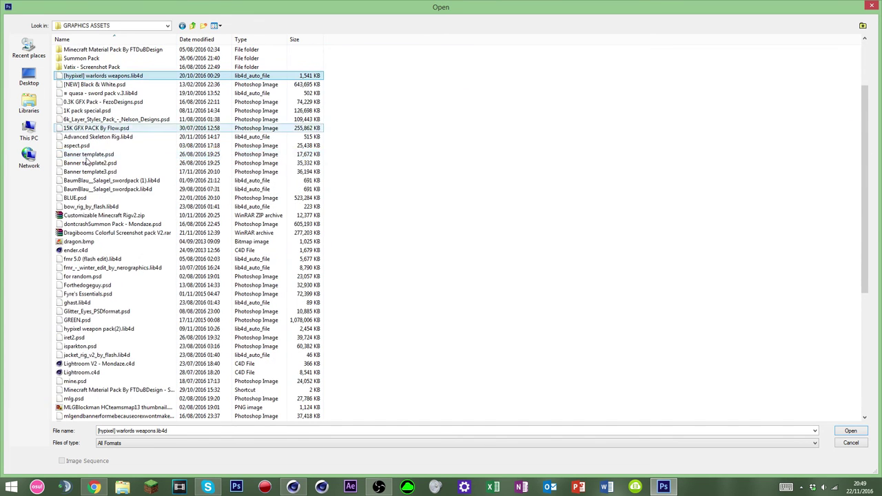
scroll(103, 249, down, 4)
click(102, 190)
click(107, 207)
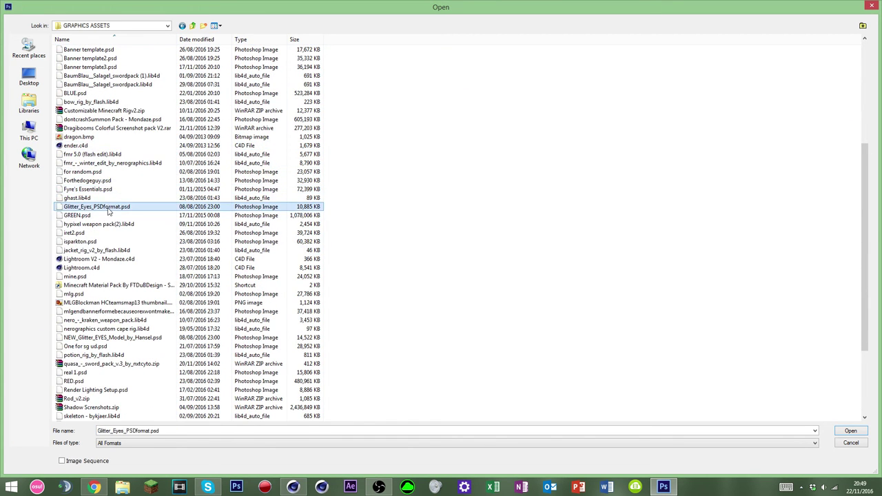
double_click(108, 210)
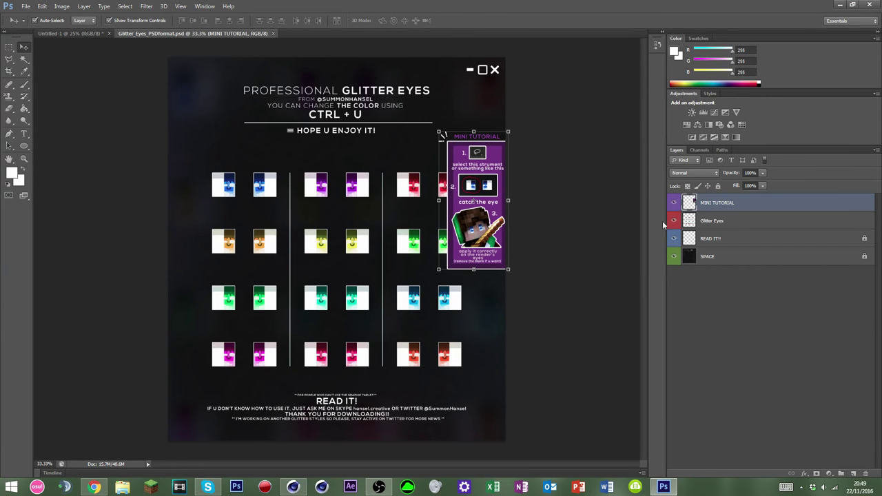
Step: Toggle the visibility of the MINI TUTORIAL, Glitter Eyes, READ IT!! and SPACE layers to examine what each contains
click(675, 222)
click(674, 203)
click(673, 256)
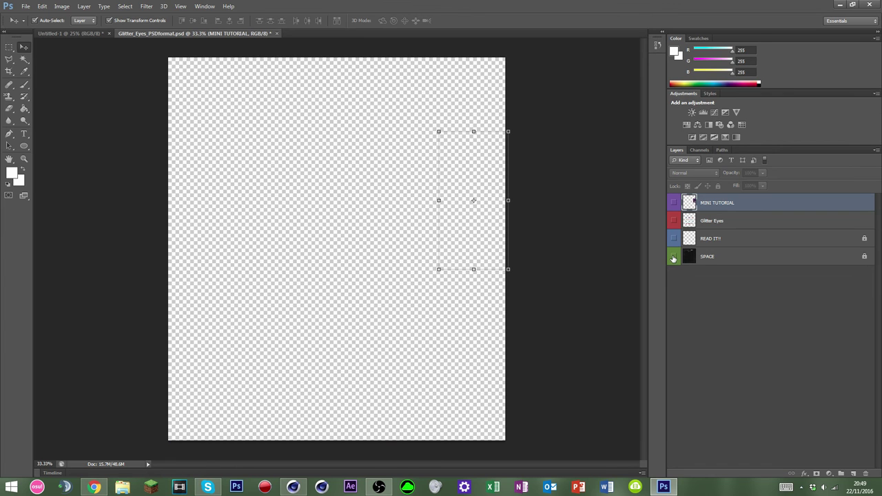
click(673, 257)
click(673, 238)
click(672, 239)
click(673, 221)
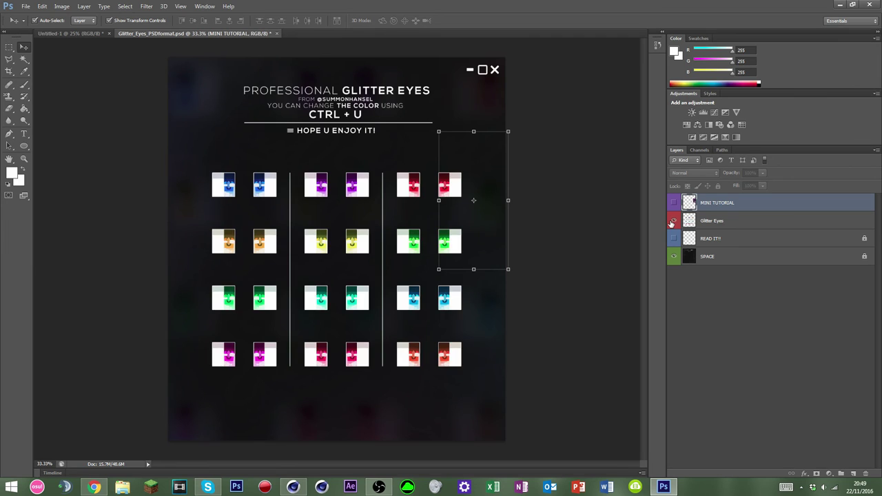
click(673, 221)
click(673, 203)
click(674, 204)
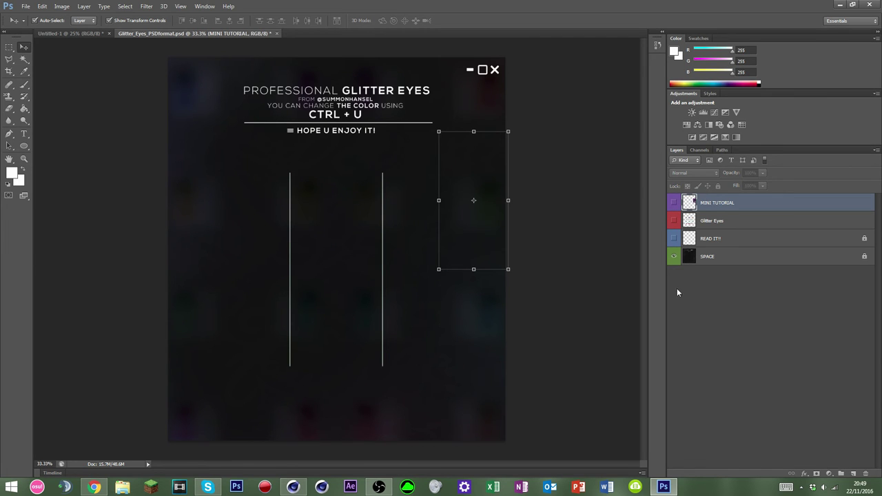
click(676, 288)
Step: Open NEW_Glitter_EYES_Model_by_Hansel.psd from the GRAPHICS ASSETS folder
click(23, 6)
click(33, 25)
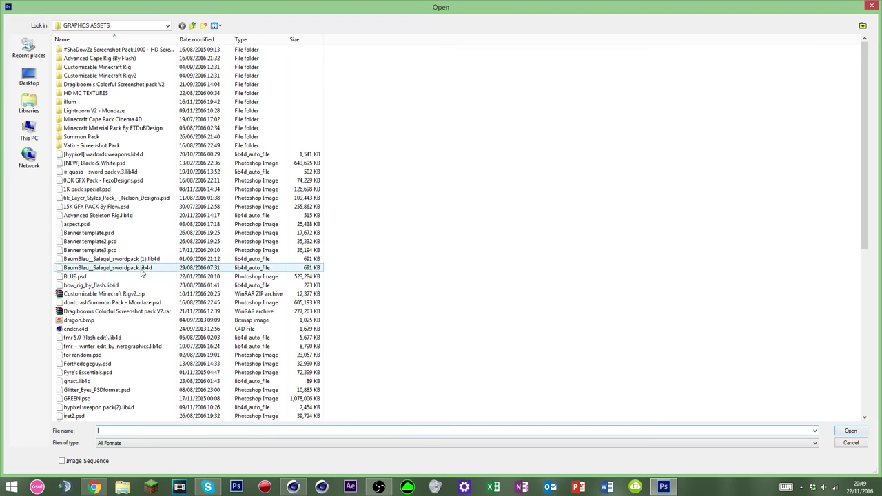
click(165, 242)
text(new)
double_click(91, 225)
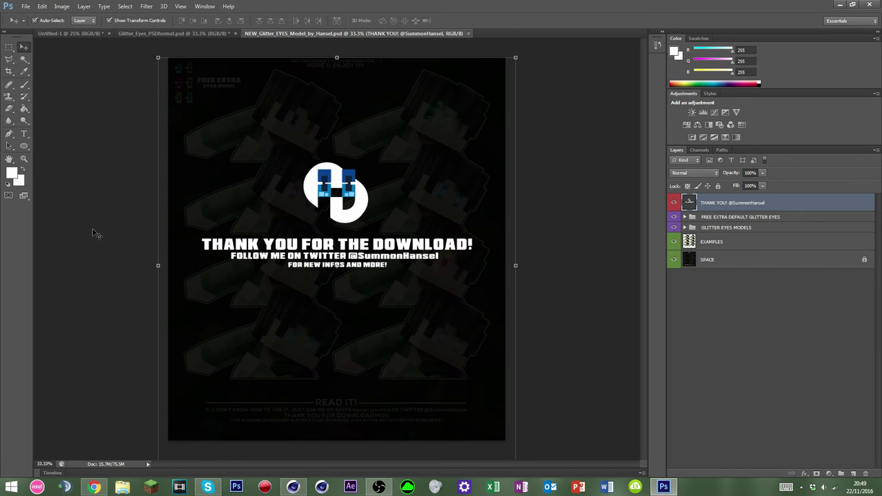
Step: Hide the THANK YOU! layer and the FREE EXTRA DEFAULT GLITTER EYES group, leaving the group collapsed
click(689, 218)
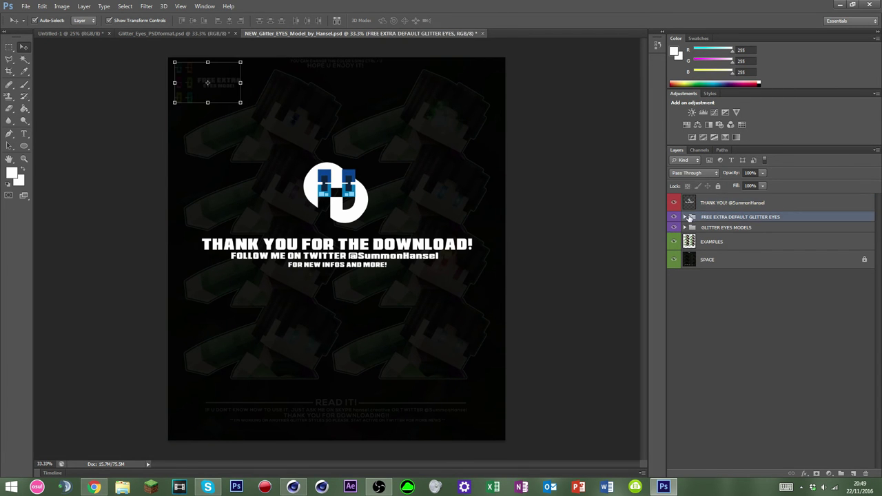
click(685, 217)
click(673, 202)
click(673, 217)
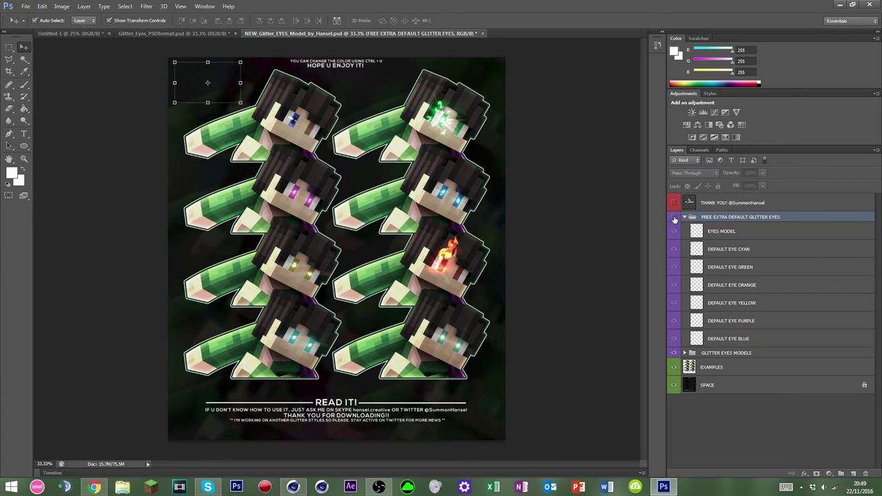
click(674, 217)
click(685, 217)
click(674, 217)
Step: Hide the EXAMPLES layer and expand the visible GLITTER EYES MODELS group to list its individual glitter layers
click(674, 228)
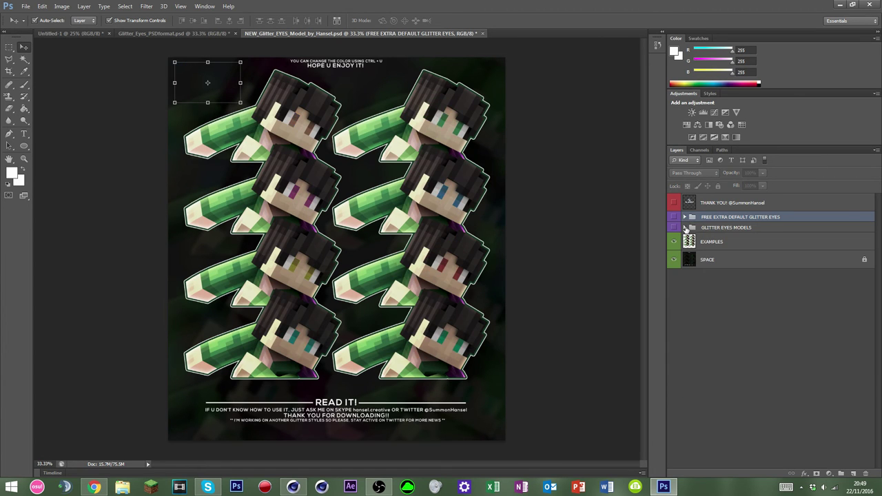
click(684, 228)
click(684, 227)
click(673, 241)
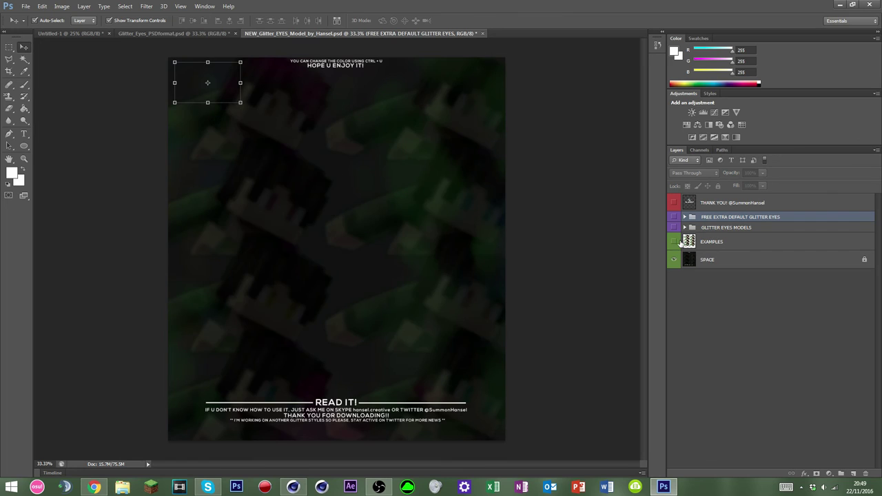
click(675, 227)
click(684, 227)
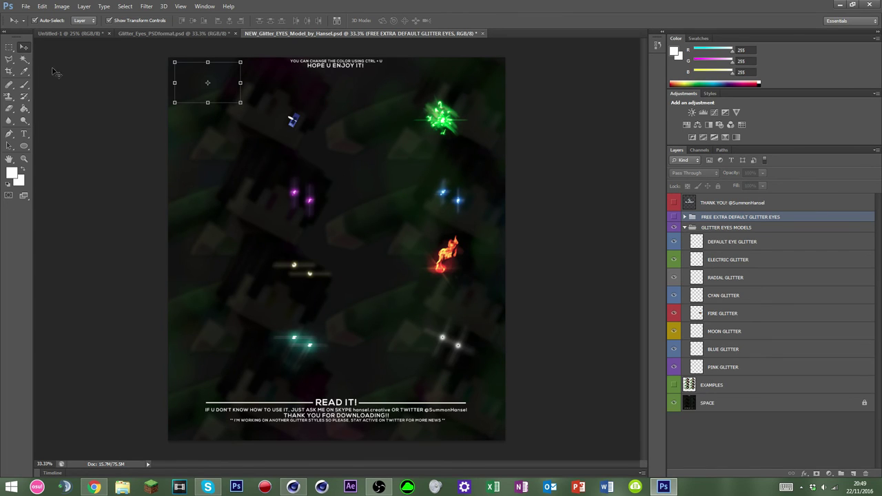
click(9, 47)
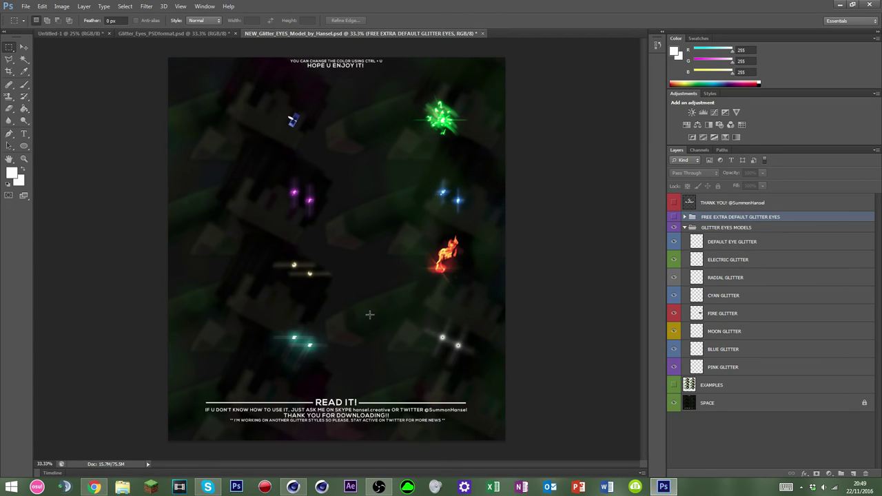
drag(436, 179, 471, 214)
click(763, 261)
click(737, 243)
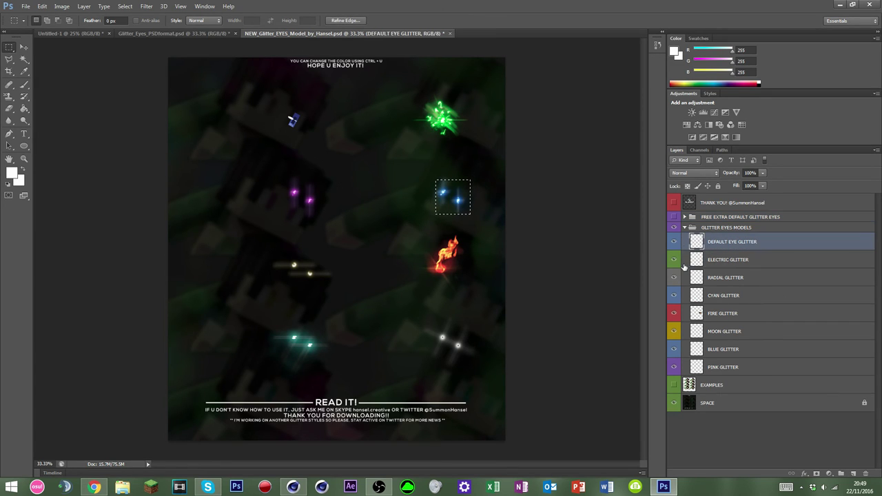
key(ctrl+d)
Step: Identify the ELECTRIC GLITTER layer by toggling it, and copy it into the Untitled-1 document over the character's eye
click(676, 262)
click(675, 262)
click(23, 47)
drag(451, 123, 328, 207)
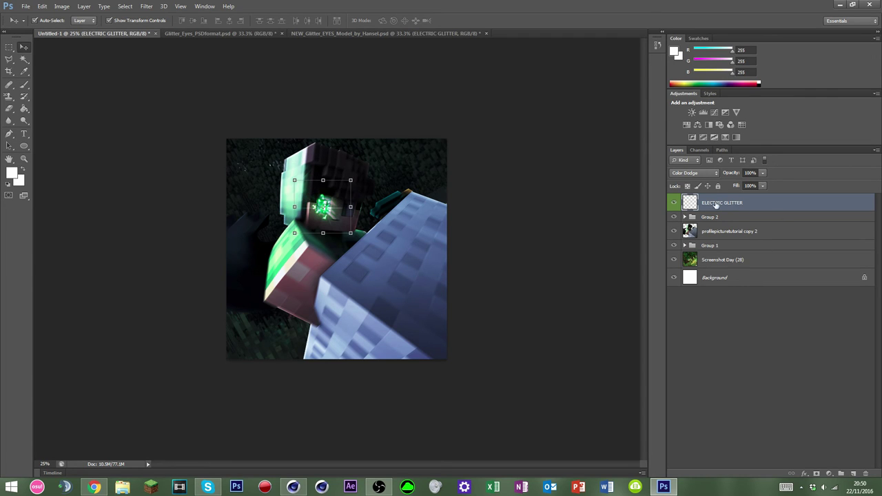
Step: Place the ELECTRIC GLITTER layer below Group 2, scale it to about 47%, and centre it on the eye with the white highlight
drag(716, 204, 714, 225)
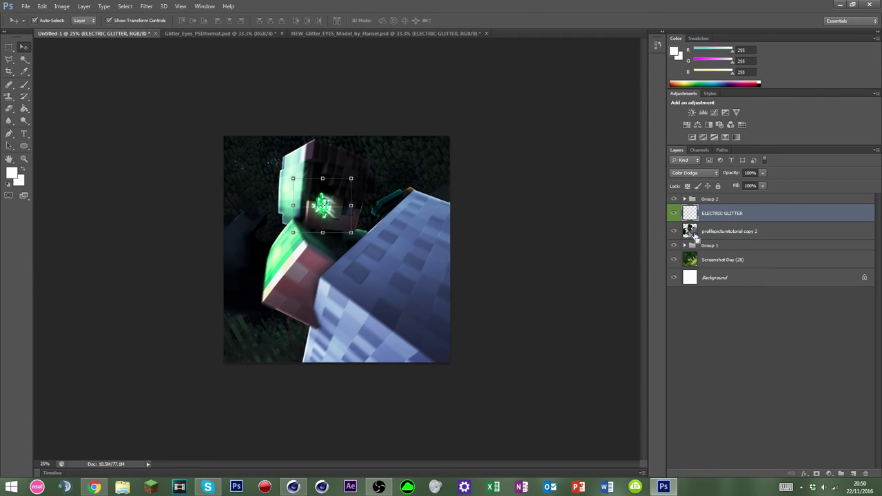
key(ctrl+plus)
key(ctrl+plus)
key(ctrl+plus)
scroll(267, 191, up, 2)
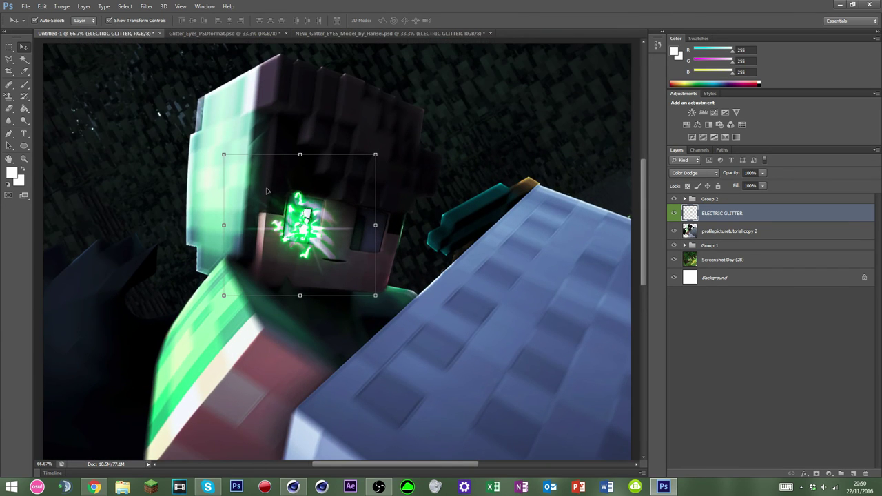
key(ctrl+plus)
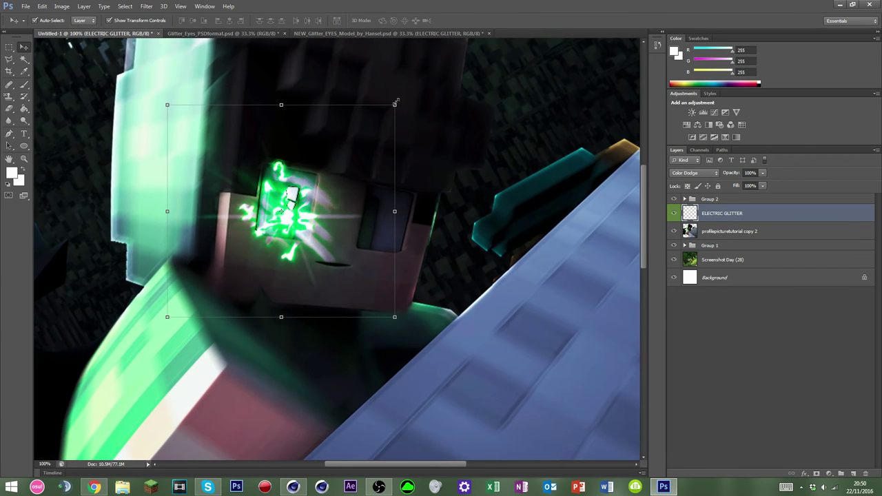
drag(395, 103, 283, 231)
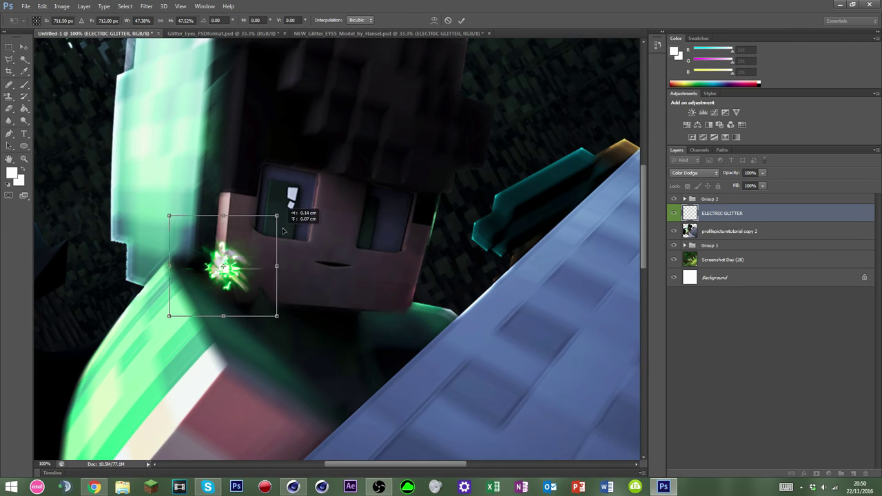
drag(226, 283, 290, 216)
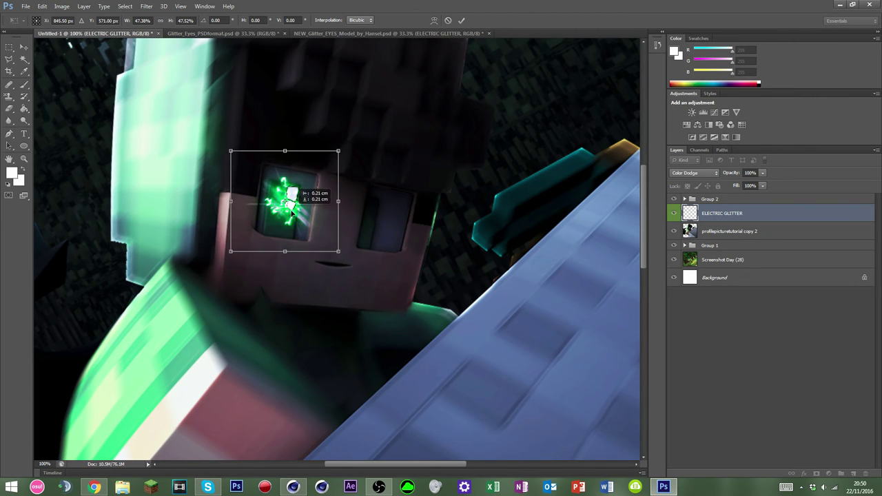
key(Return)
key(ctrl+minus)
key(ctrl+minus)
key(ctrl+minus)
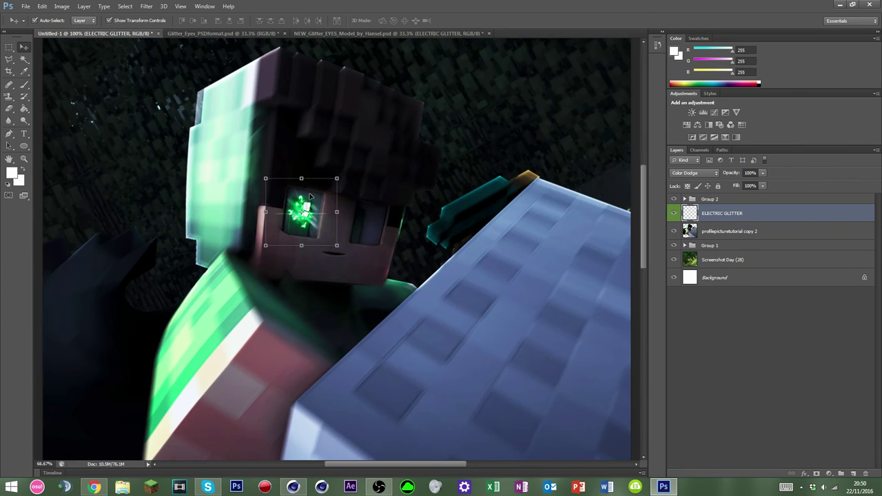
Step: Compare blend modes on the ELECTRIC GLITTER layer and set it to Linear Dodge (Add)
key(ctrl+plus)
key(ctrl+plus)
key(ctrl+plus)
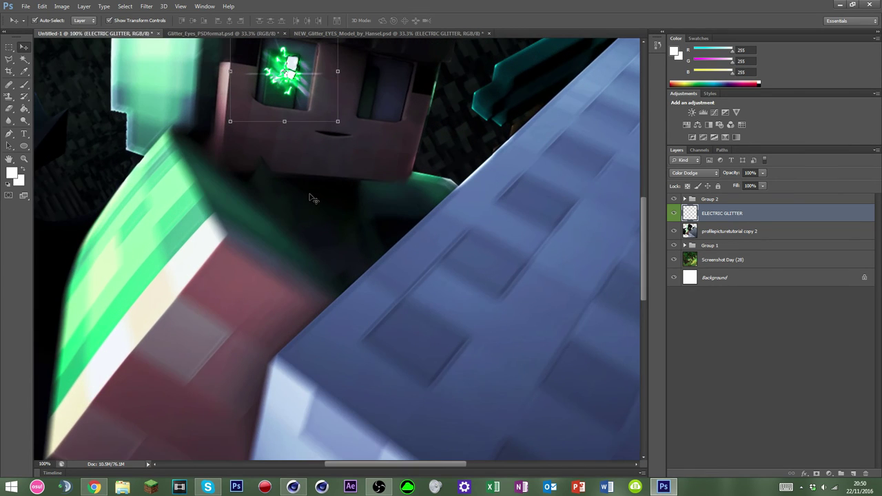
scroll(441, 155, up, 2)
click(695, 172)
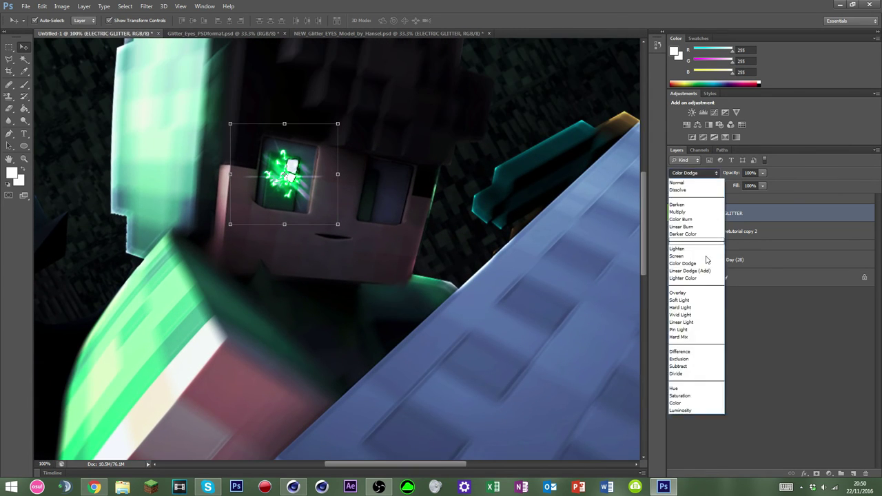
click(696, 274)
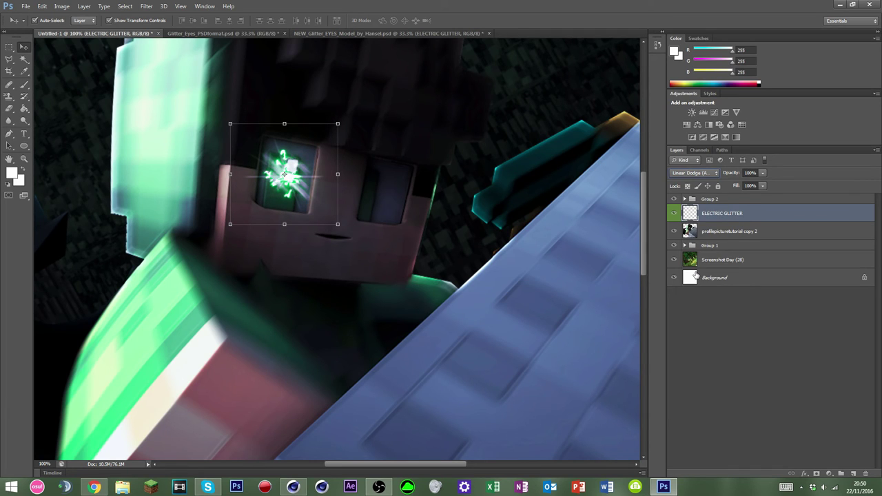
scroll(289, 206, up, 7)
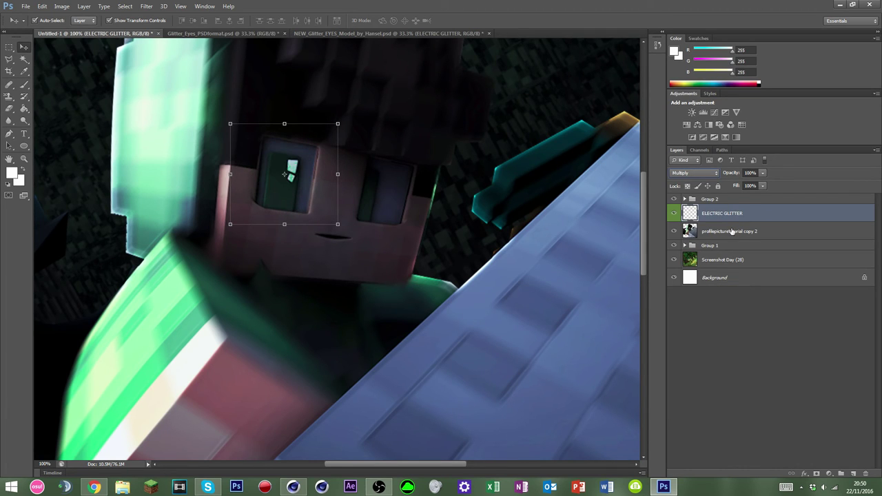
click(695, 172)
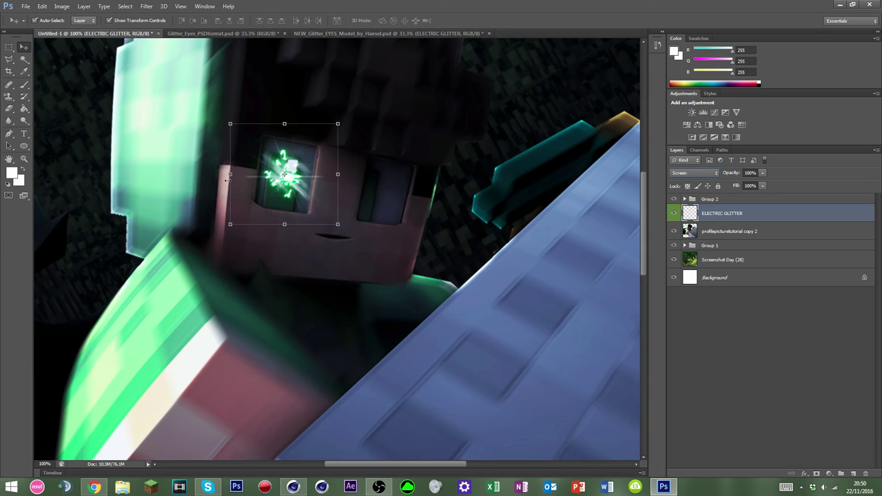
click(694, 172)
click(689, 268)
Step: Rotate the electric glitter slightly within its eye and duplicate it onto the character's other eye
drag(350, 229, 327, 284)
key(Return)
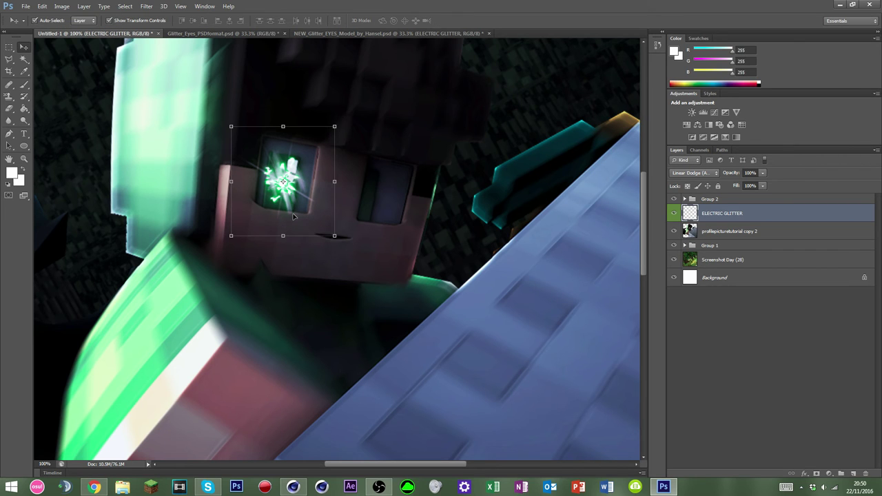
alt+drag(295, 209, 370, 213)
key(ctrl+minus)
key(ctrl+minus)
key(ctrl+minus)
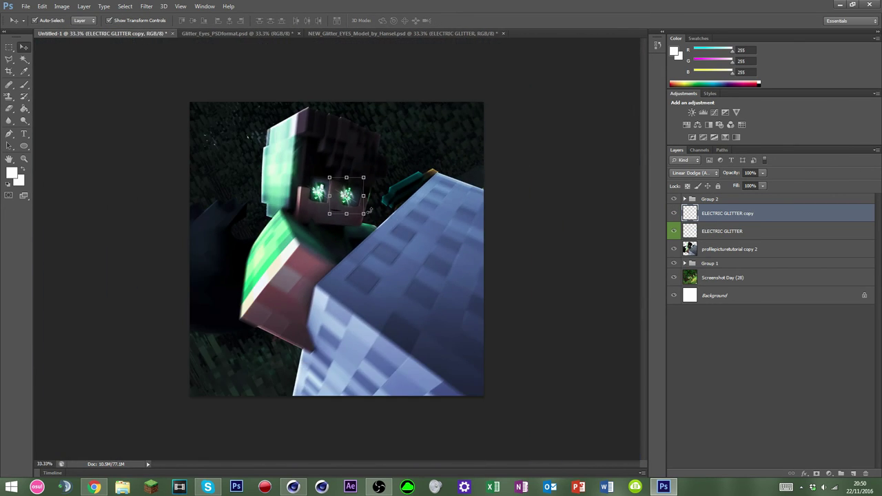
click(541, 210)
Step: Delete both electric glitter layers from the character's eyes
click(319, 195)
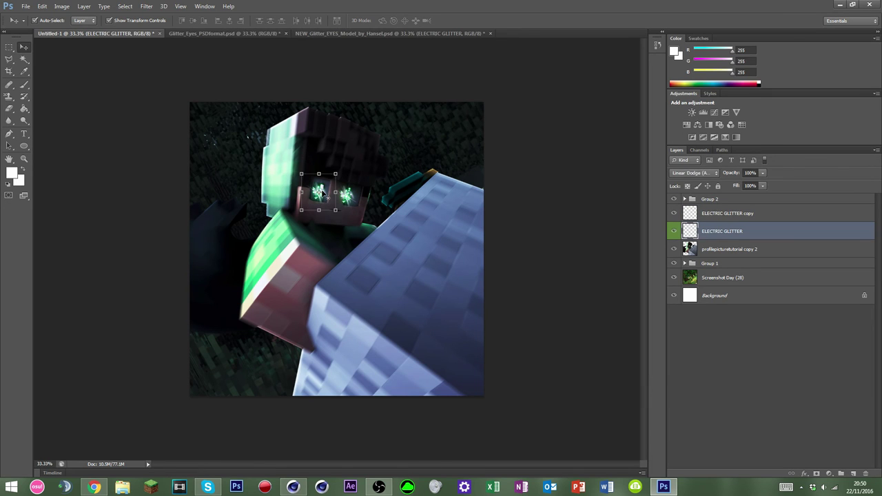
key(Delete)
click(347, 197)
key(Delete)
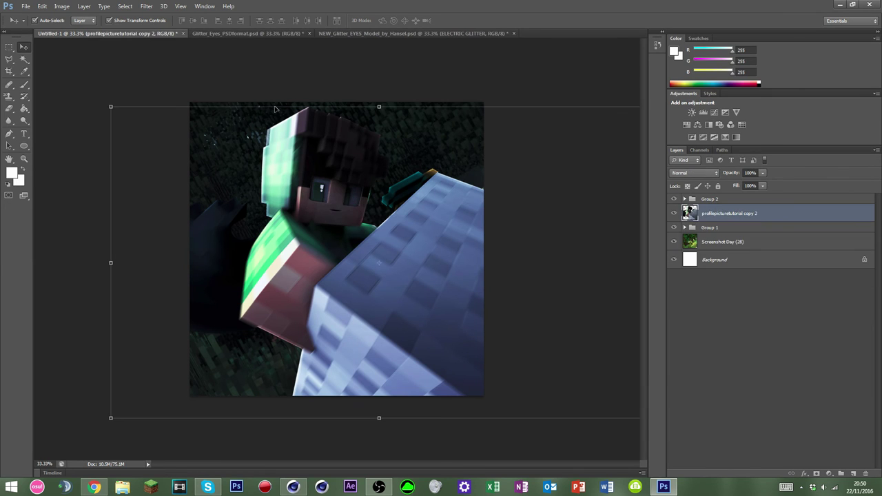
Step: Copy the PINK GLITTER layer from NEW_Glitter_EYES_Model_by_Hansel.psd into the Untitled-1 document over the character's face
click(243, 33)
click(400, 33)
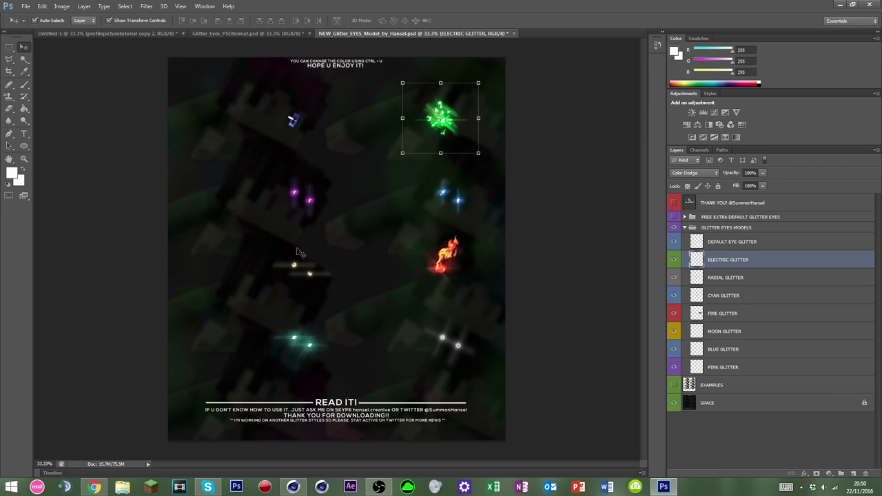
click(309, 199)
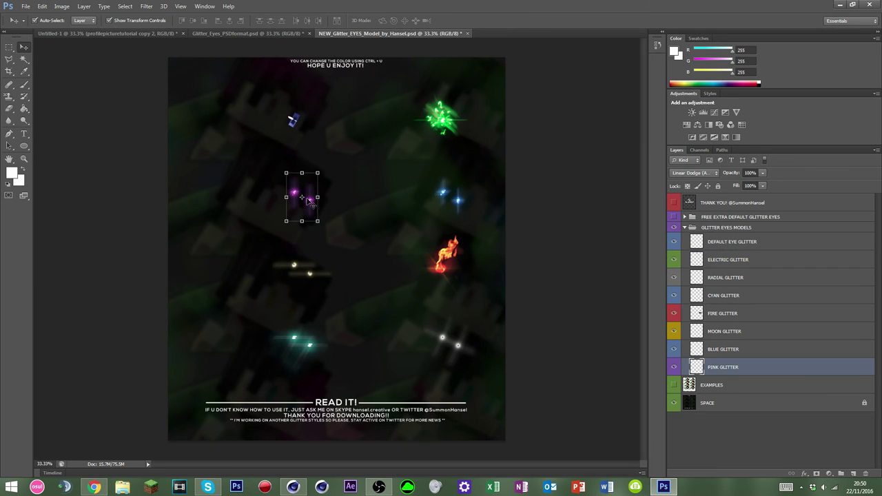
drag(309, 200, 328, 78)
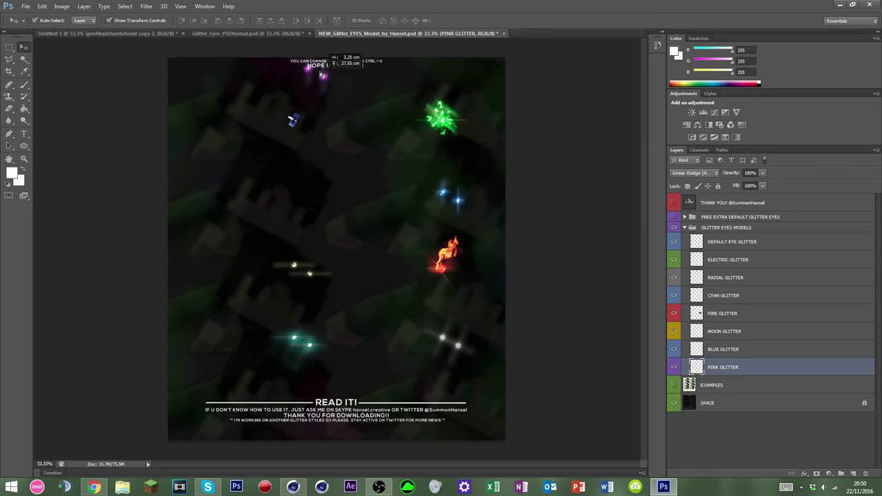
click(289, 35)
drag(122, 34, 353, 179)
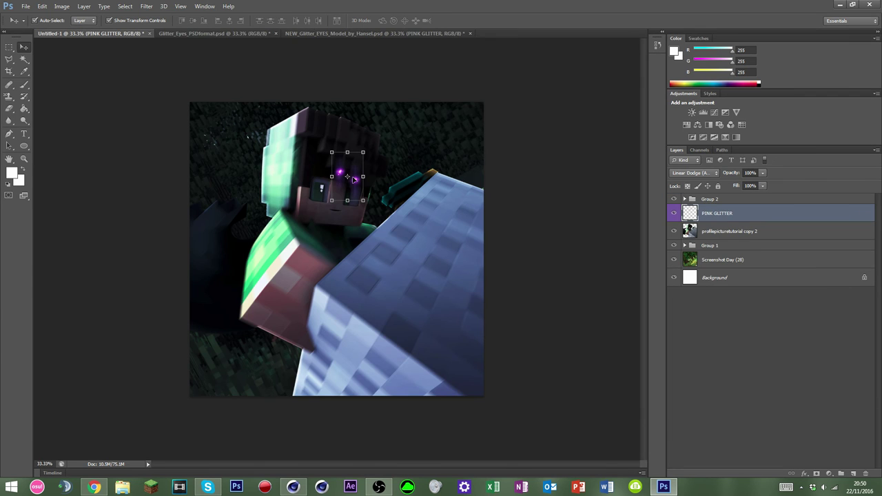
Step: Move, enlarge and rotate the PINK GLITTER layer so that its two sparkles sit on the character's eyes
alt+scroll(335, 176, up, 2)
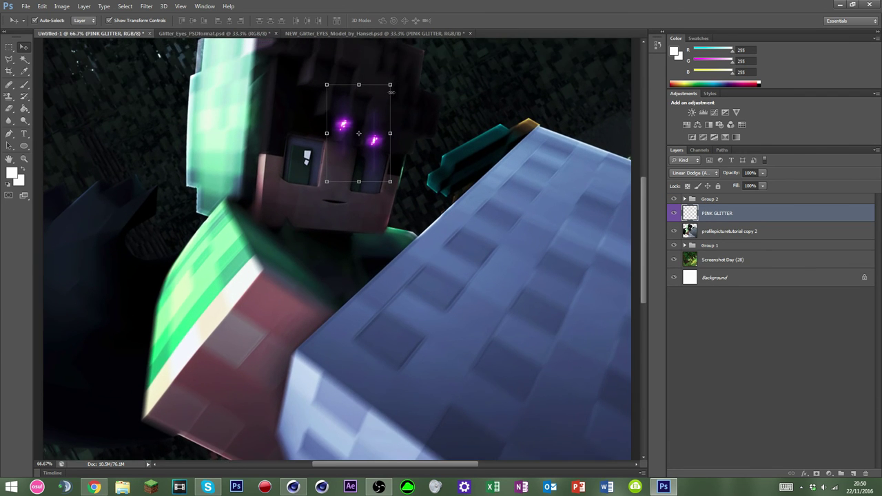
alt+scroll(367, 105, up, 3)
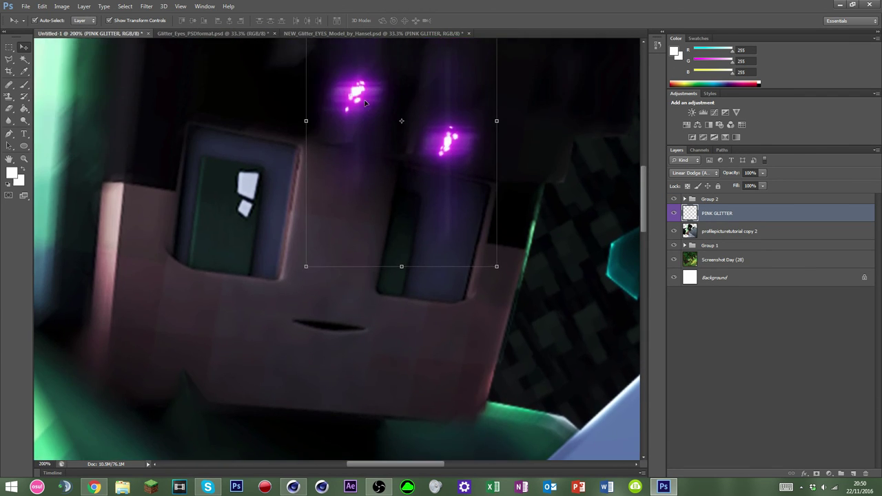
drag(328, 95, 220, 191)
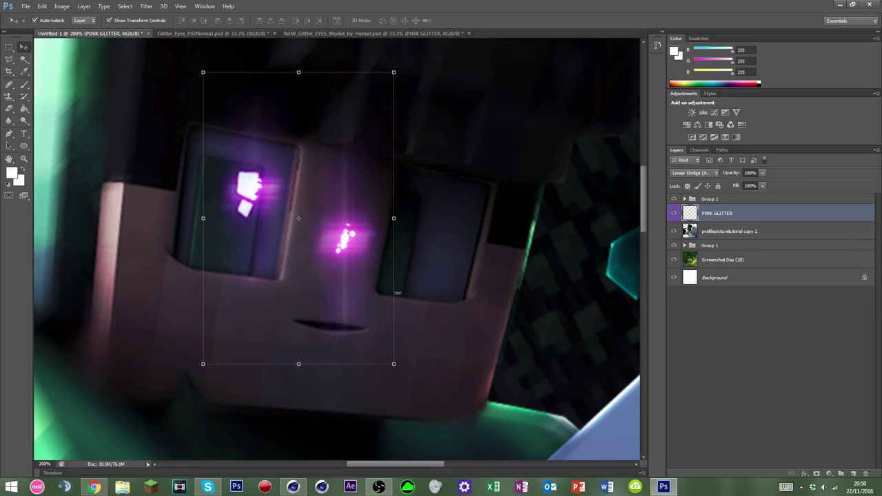
drag(408, 374, 550, 413)
drag(480, 352, 445, 292)
shift+drag(517, 354, 534, 364)
drag(479, 337, 471, 334)
key(Return)
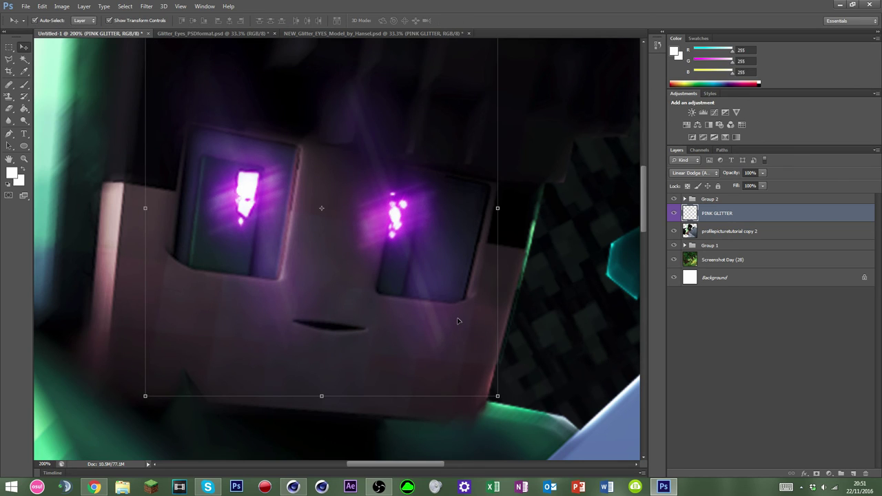
Step: Recolour the PINK GLITTER layer to green using Hue/Saturation with a hue of about -150
key(ctrl+u)
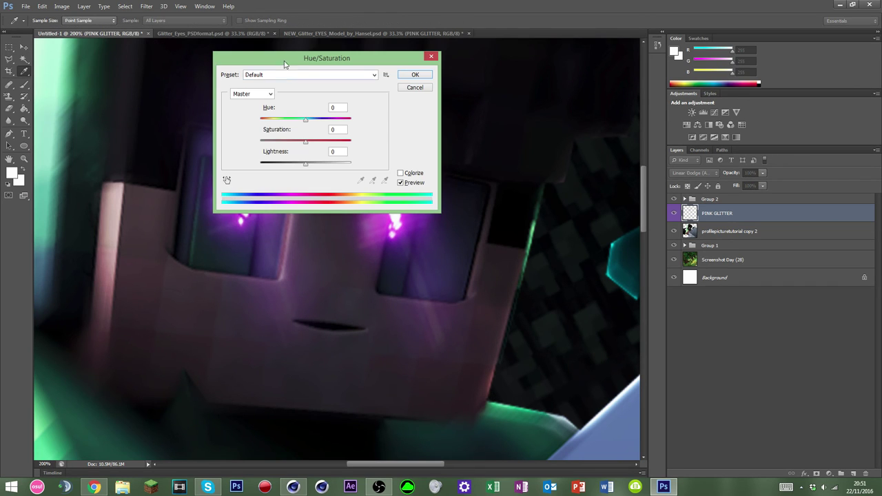
drag(284, 64, 709, 186)
drag(724, 245, 687, 248)
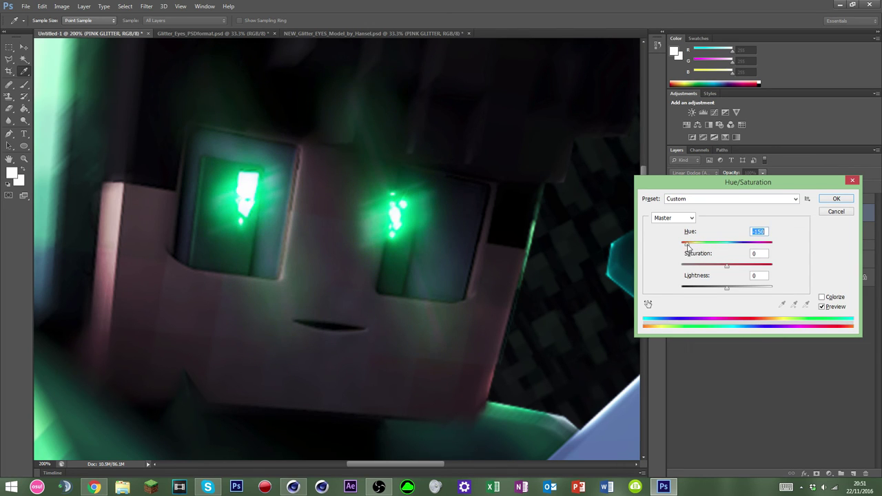
click(832, 198)
key(v)
key(ctrl+minus)
key(ctrl+minus)
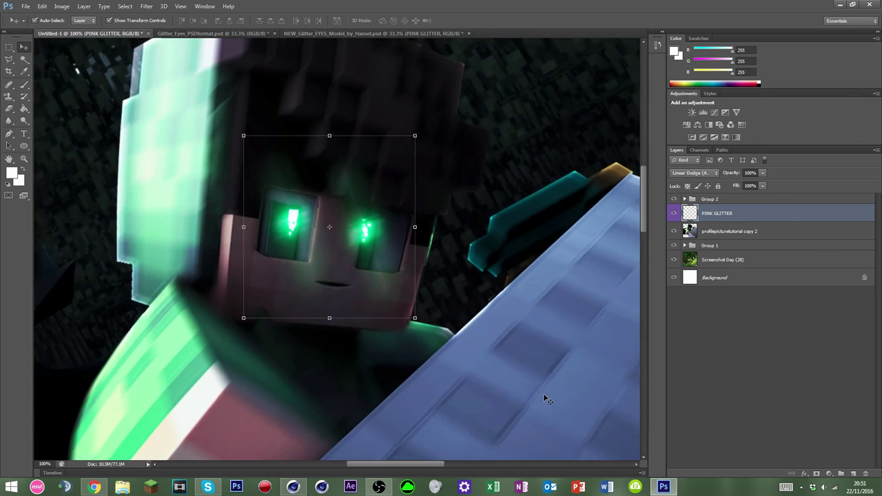
key(ctrl+minus)
key(ctrl+minus)
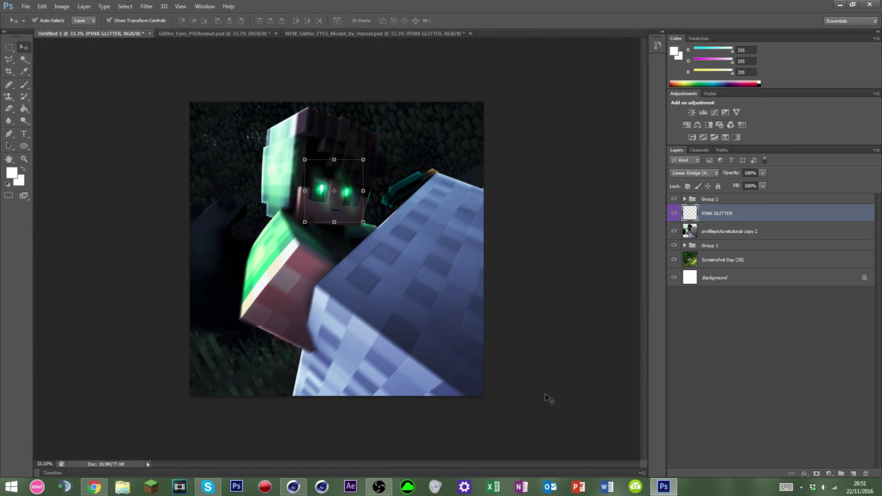
Step: Toggle the PINK GLITTER layer's visibility to compare the picture with and without the eye glow
click(549, 399)
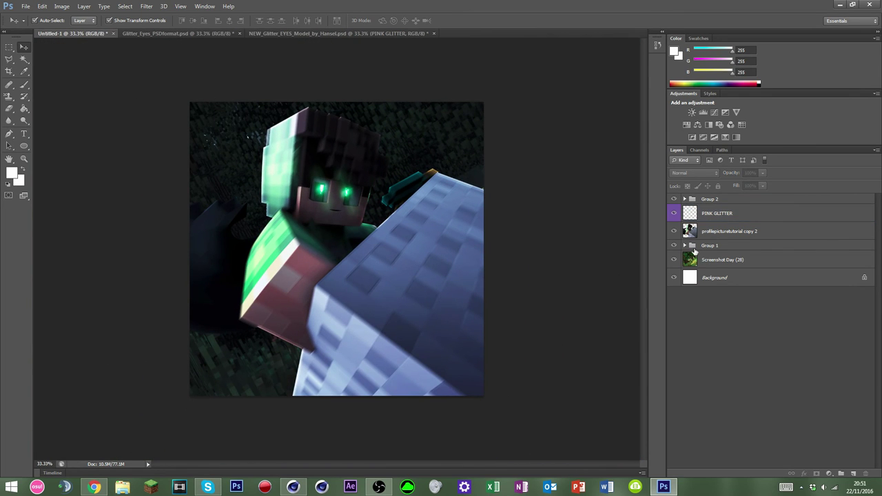
click(716, 215)
click(673, 211)
click(673, 210)
click(673, 210)
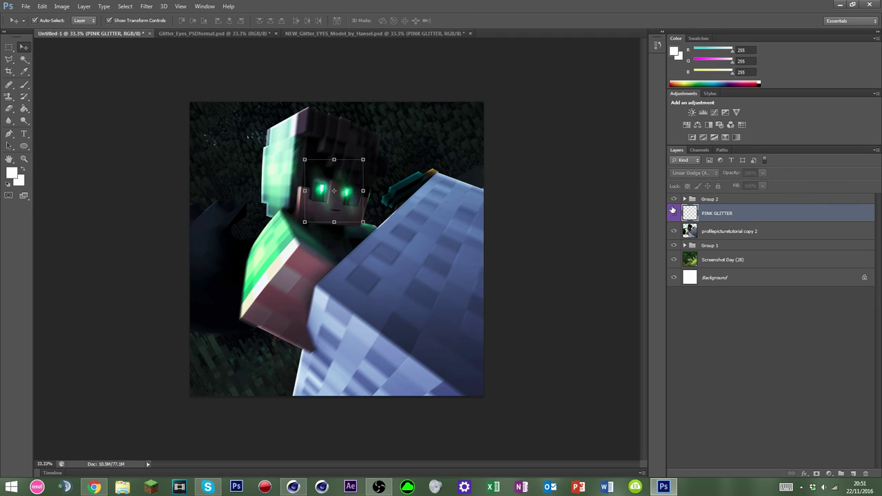
click(673, 210)
click(672, 209)
click(673, 211)
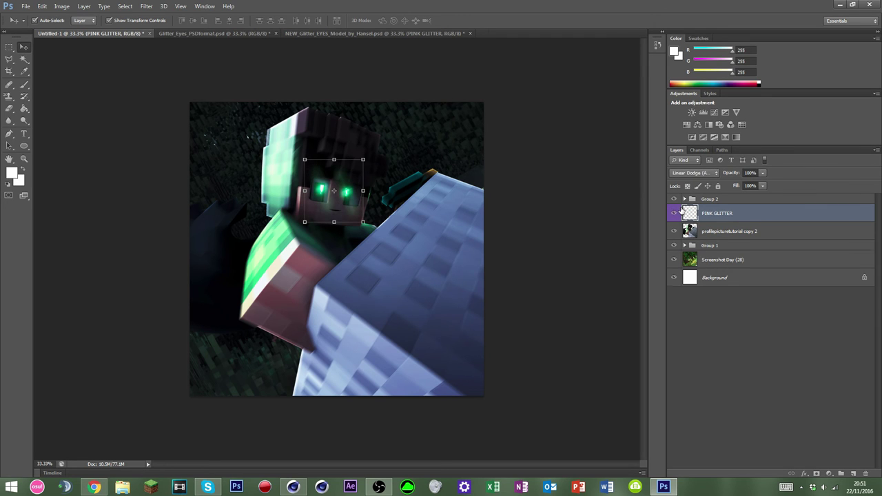
click(679, 401)
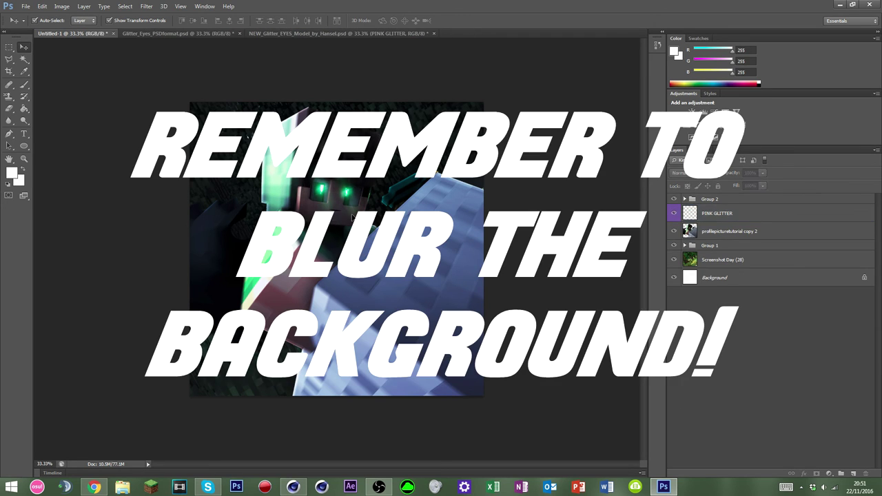
click(761, 246)
click(738, 233)
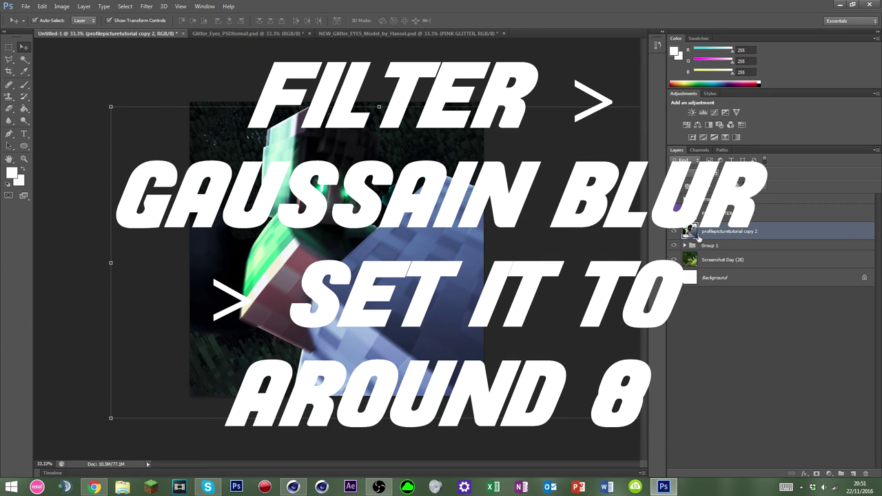
click(698, 218)
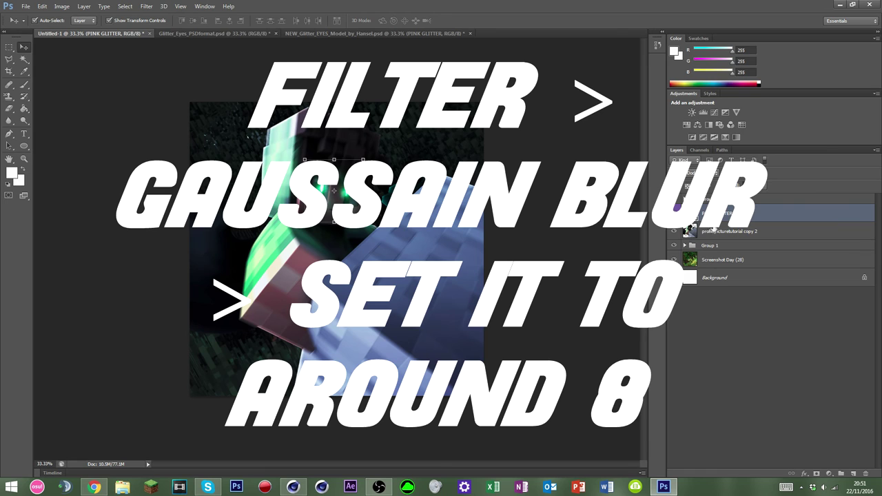
ctrl+click(721, 230)
right_click(762, 234)
click(765, 297)
click(765, 199)
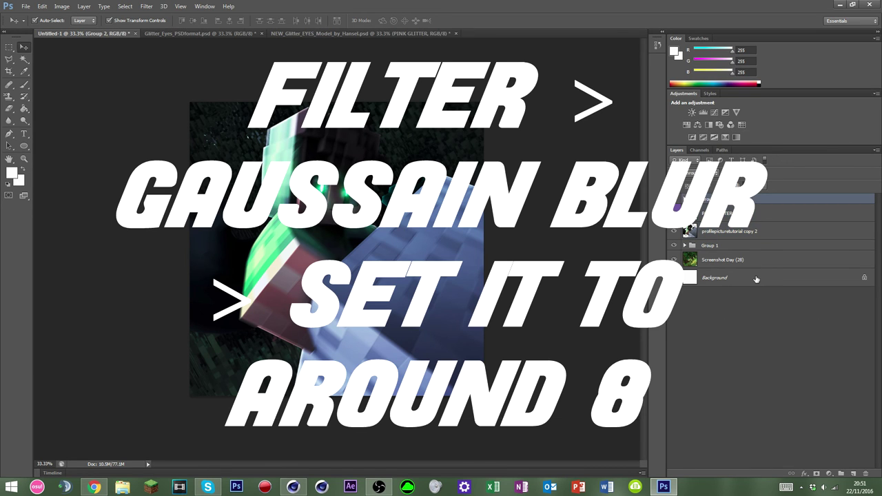
Step: Delete the white Background layer
click(755, 278)
key(Delete)
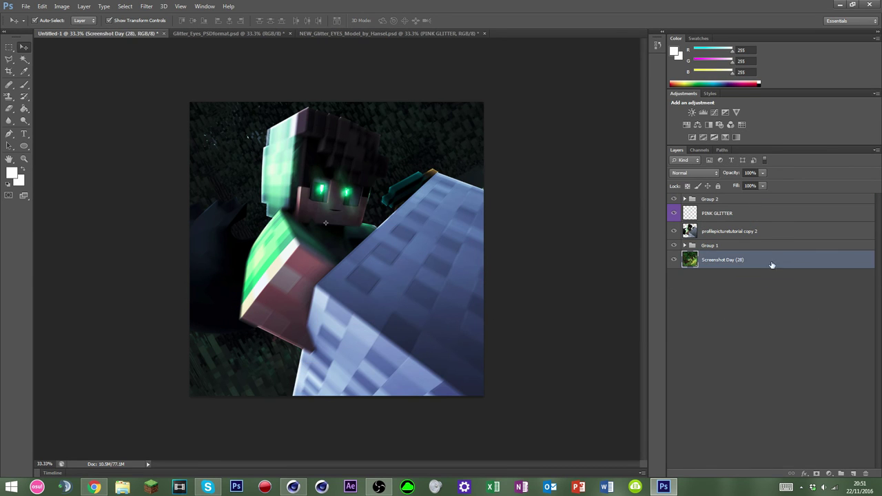
Step: Merge all layers from Group 2 down to Screenshot Day (28) into one and toggle the merged layer's visibility to check it
shift+click(762, 201)
right_click(763, 203)
click(782, 349)
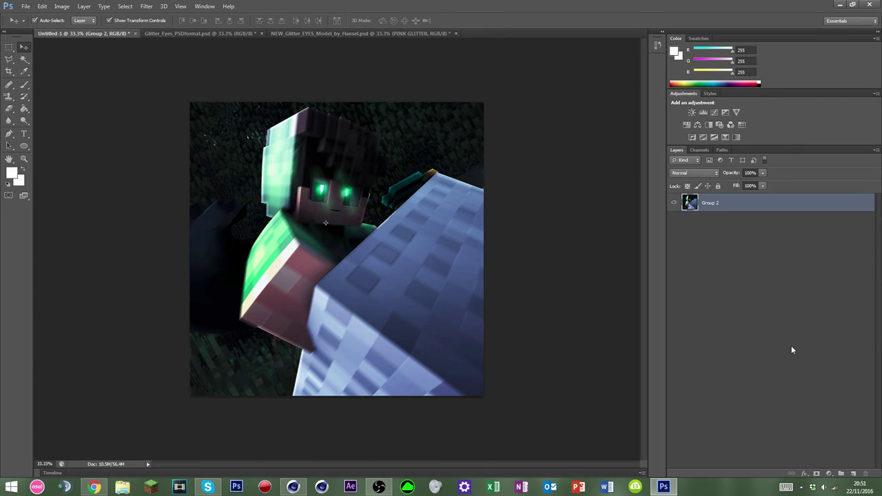
click(791, 348)
click(732, 203)
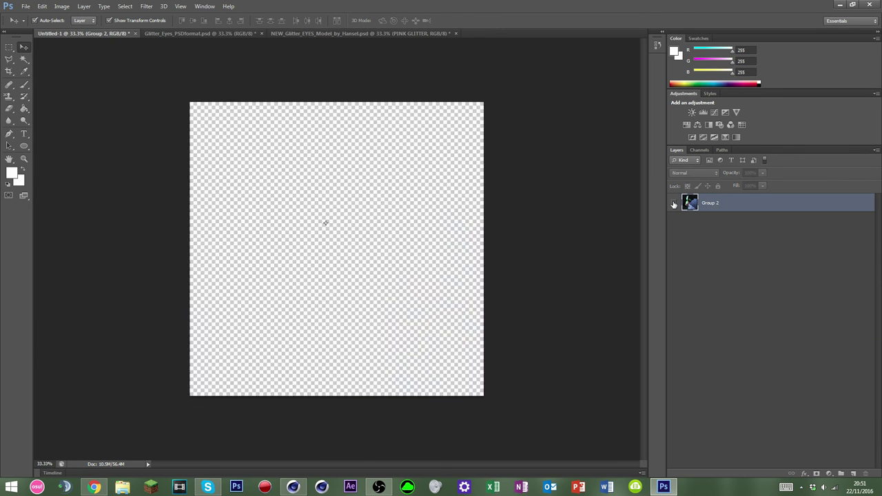
click(574, 209)
click(687, 199)
click(674, 203)
click(674, 203)
Step: Draw a rectangular marquee selection slightly inset from the edges of the picture
key(m)
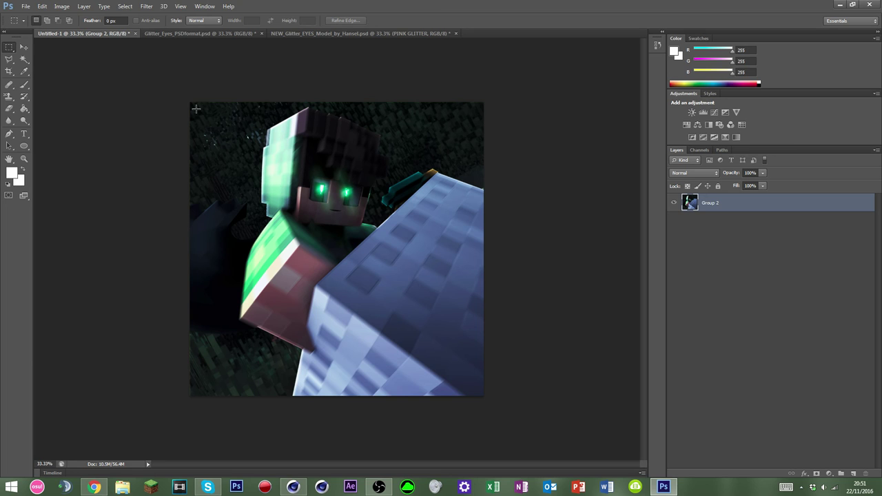
key(ctrl+plus)
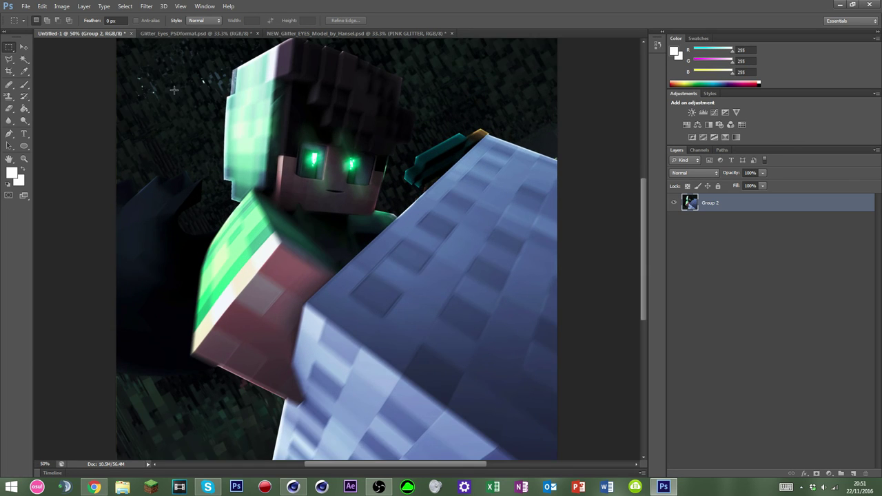
scroll(178, 90, up, 3)
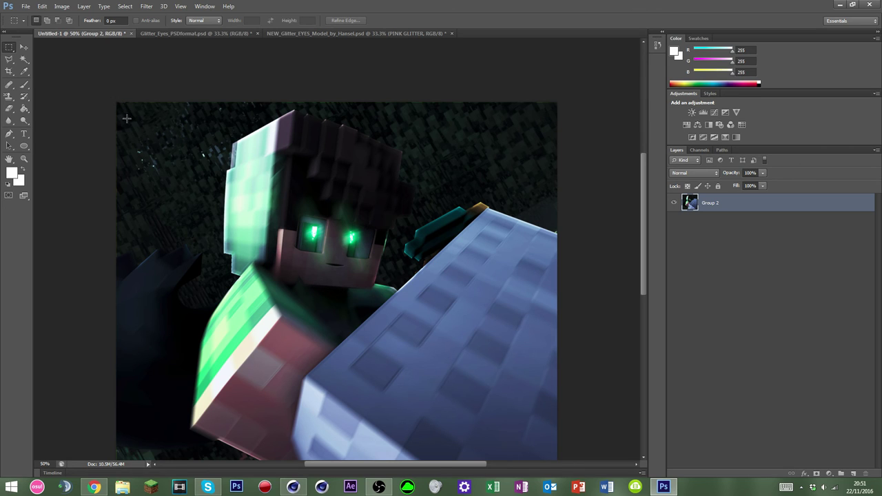
drag(128, 113, 117, 102)
click(121, 90)
drag(127, 112, 559, 306)
scroll(559, 290, up, 5)
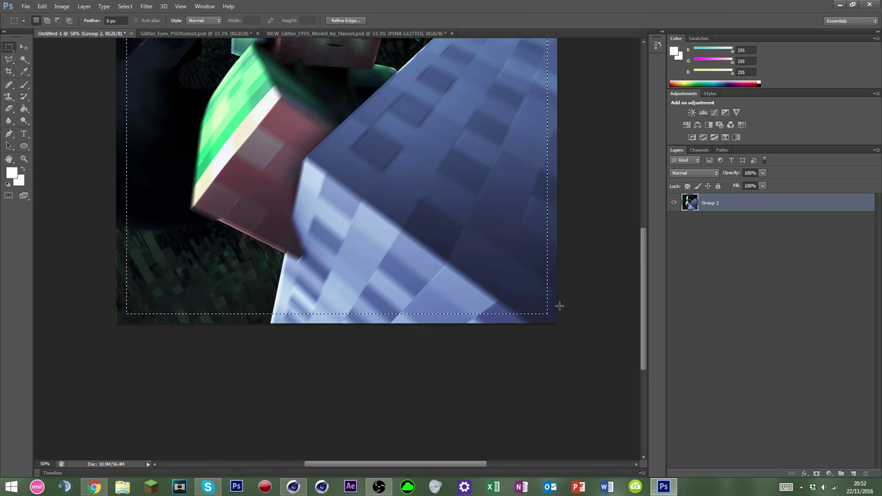
scroll(436, 327, down, 3)
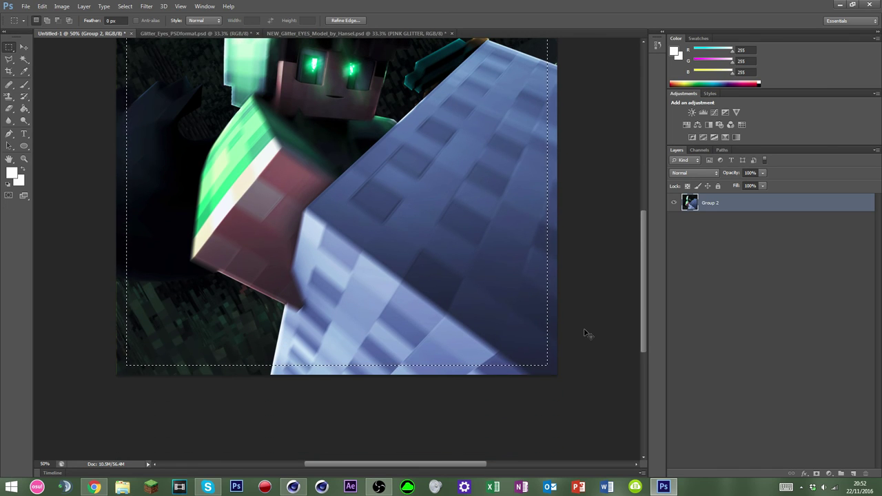
Step: Try to copy the selected centre of the picture onto its own layer, then merge it back into Group 2
key(ctrl+j)
click(711, 225)
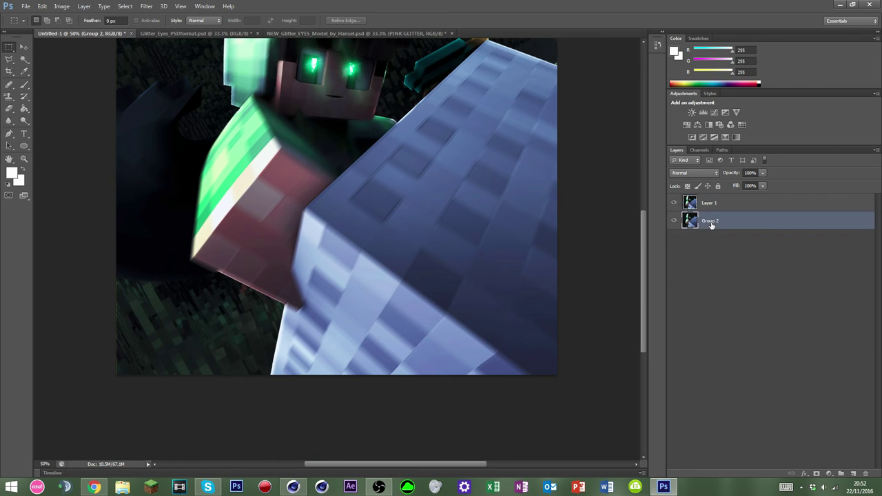
key(ctrl+z)
scroll(518, 236, up, 2)
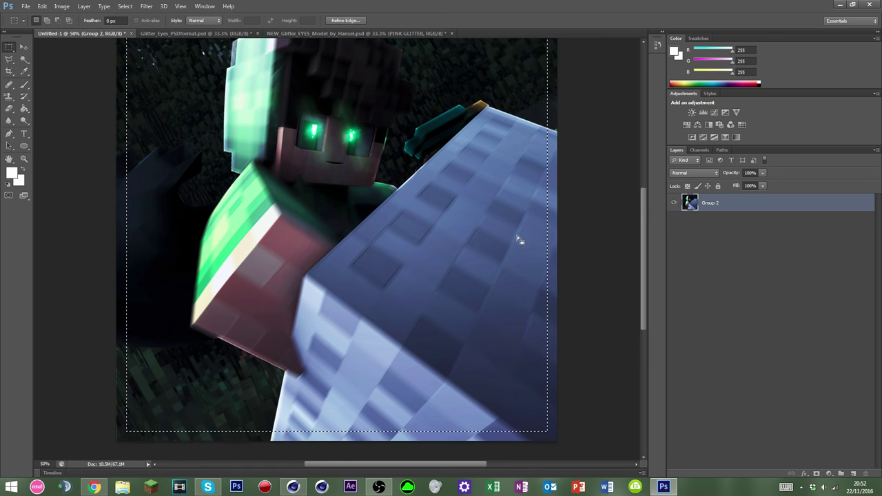
scroll(521, 234, up, 2)
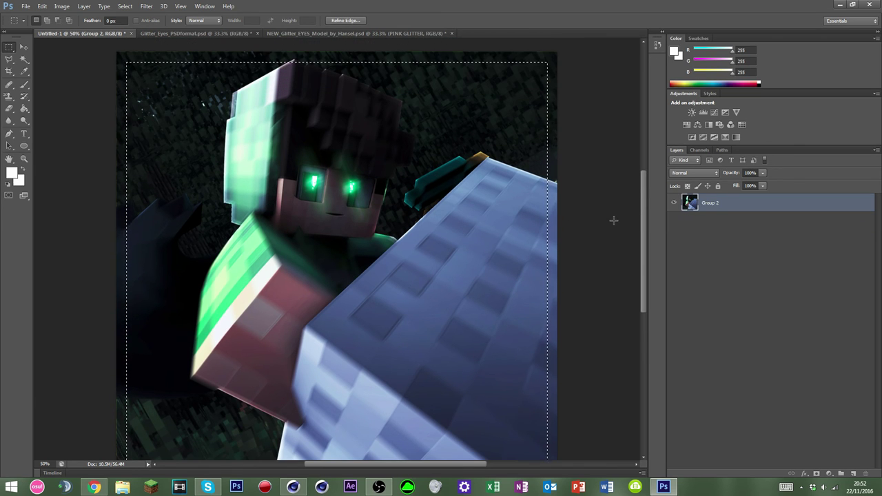
key(ctrl+j)
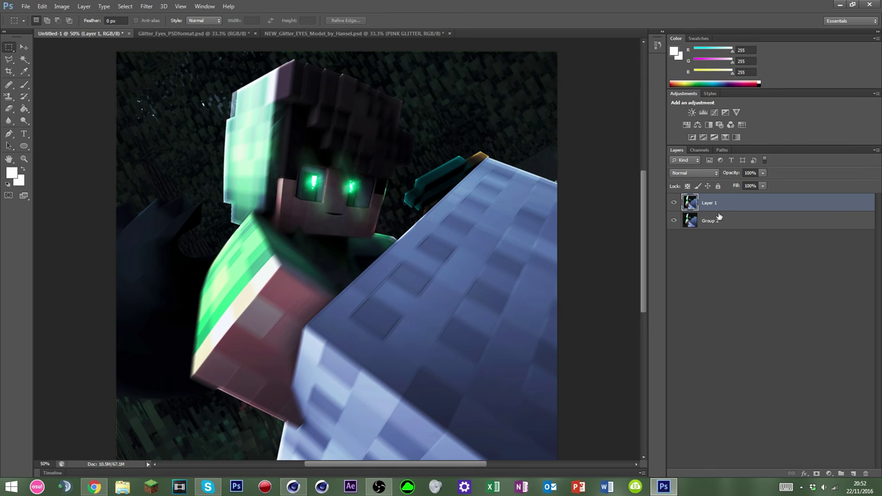
shift+click(710, 220)
key(ctrl+e)
key(ctrl+shift+s)
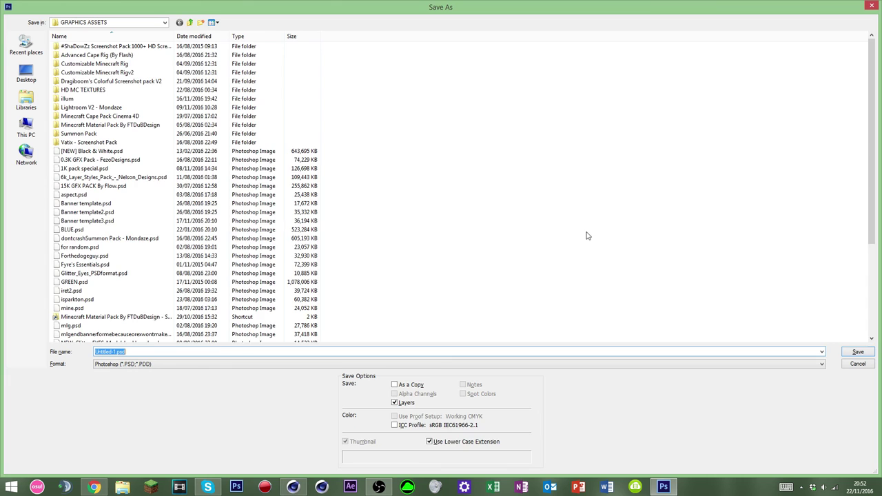
click(861, 365)
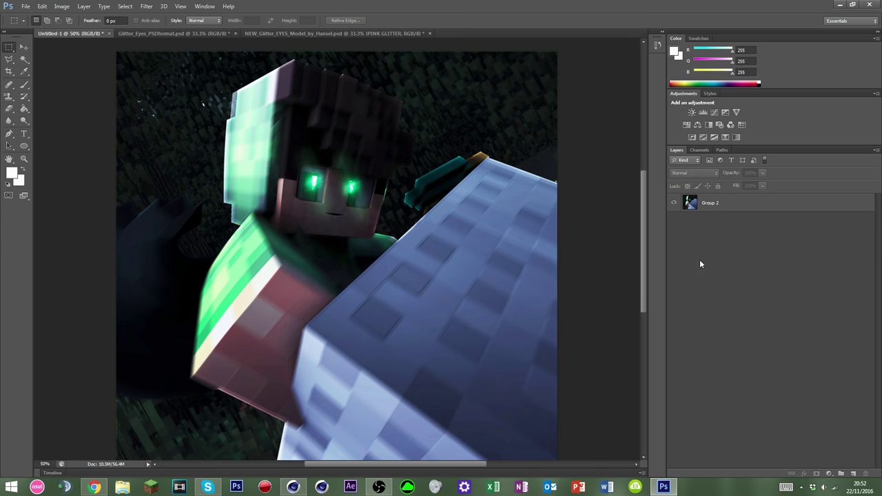
Step: Duplicate the Group 2 layer and make the original underneath the active layer
key(ctrl+j)
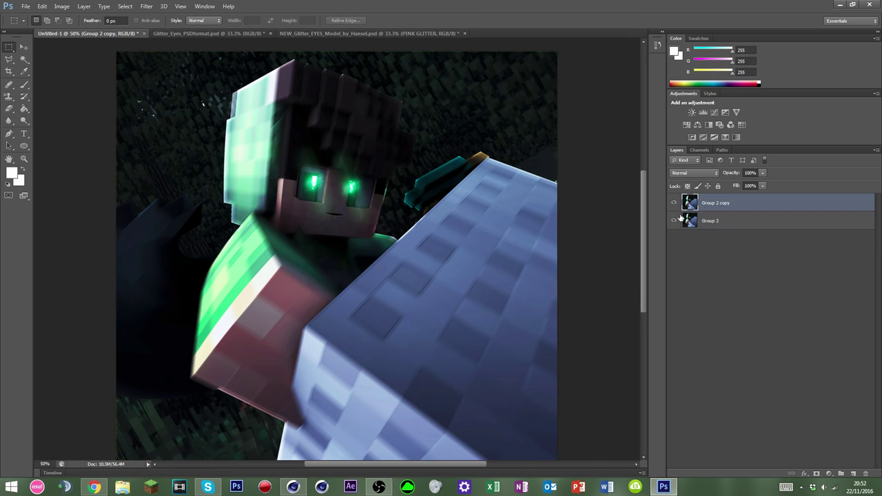
right_click(724, 220)
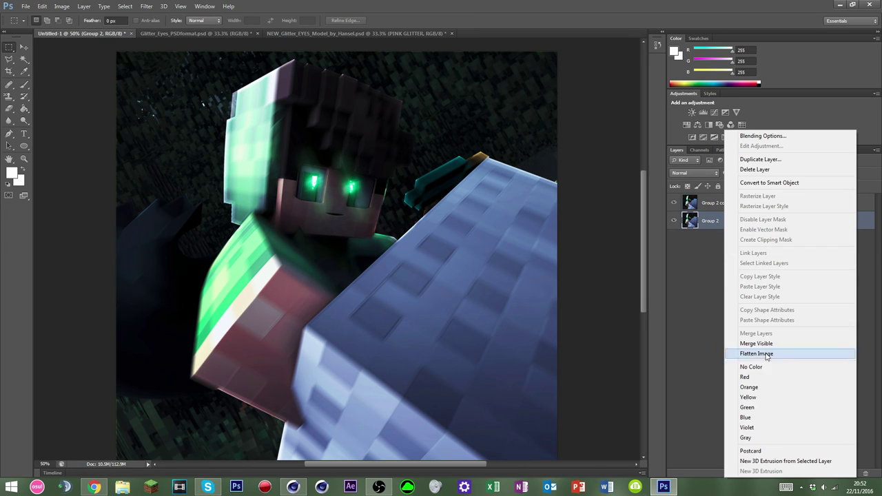
click(675, 286)
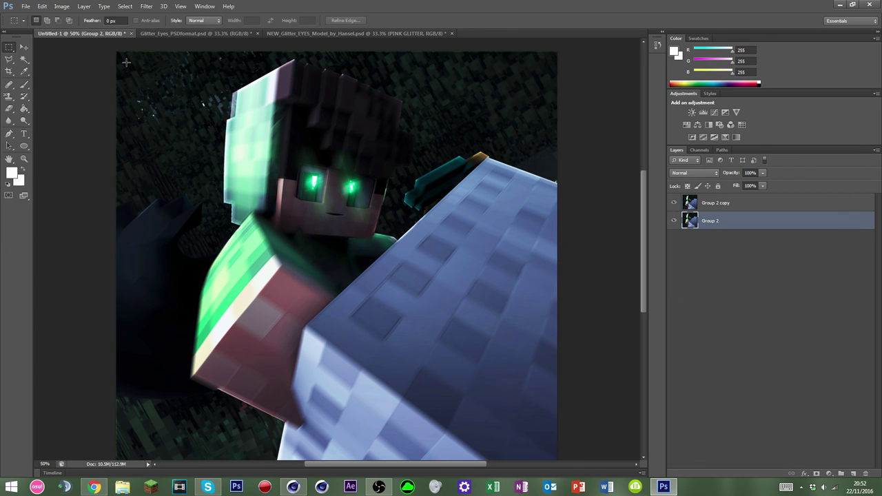
Step: Select a square area with the Rectangular Marquee, leaving a narrow even margin along all four edges of the picture
shift+drag(126, 62, 547, 74)
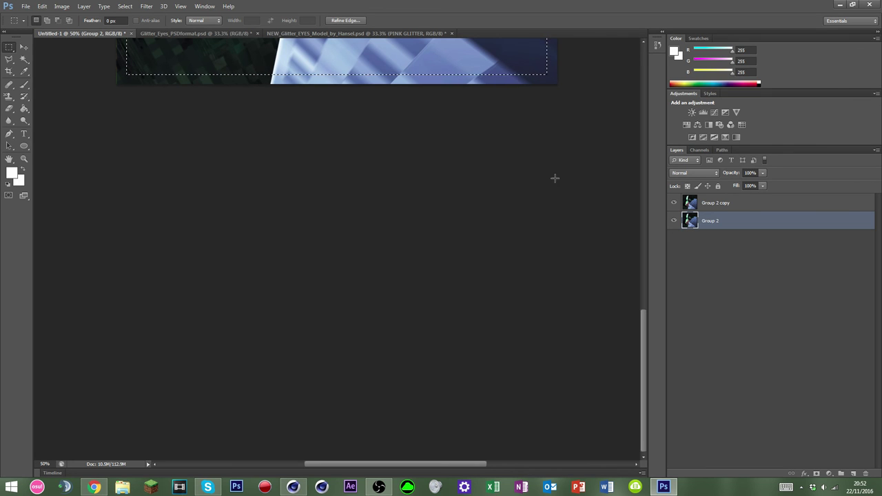
scroll(554, 179, up, 6)
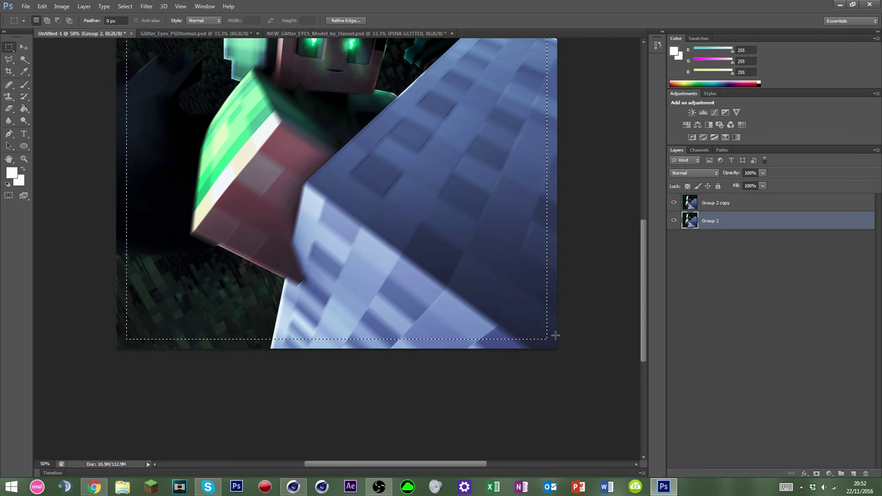
click(545, 339)
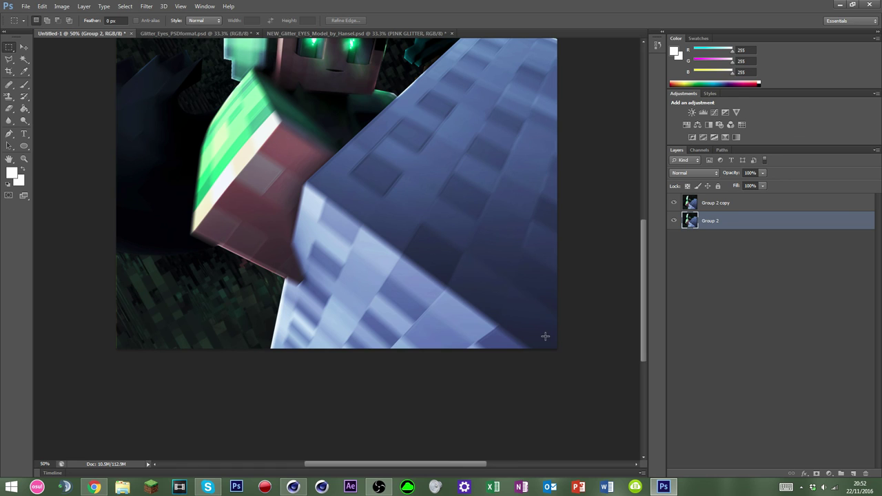
shift+drag(545, 337, 129, 354)
scroll(323, 265, down, 2)
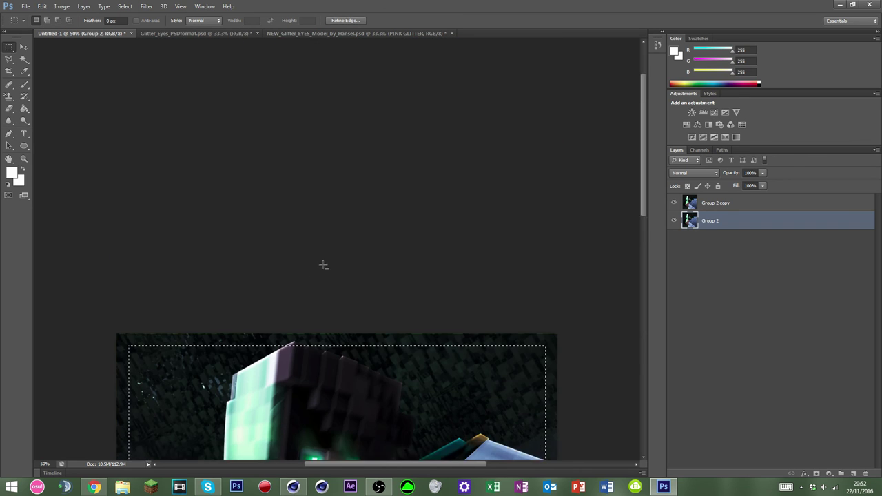
scroll(323, 265, down, 4)
key(ctrl+0)
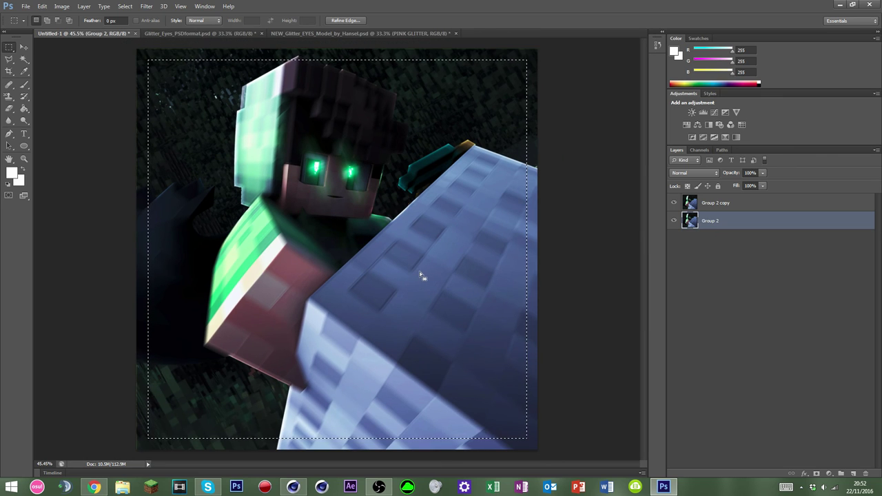
Step: Delete the selected centre from Group 2, leaving only a frame, and move that layer above Group 2 copy
key(Delete)
key(ctrl+d)
mouse_move(754, 226)
mouse_down()
mouse_move(753, 198)
mouse_move(758, 229)
mouse_up()
Step: Try white-edged and blue preset layer styles on the Group 2 frame, undoing each one
click(804, 474)
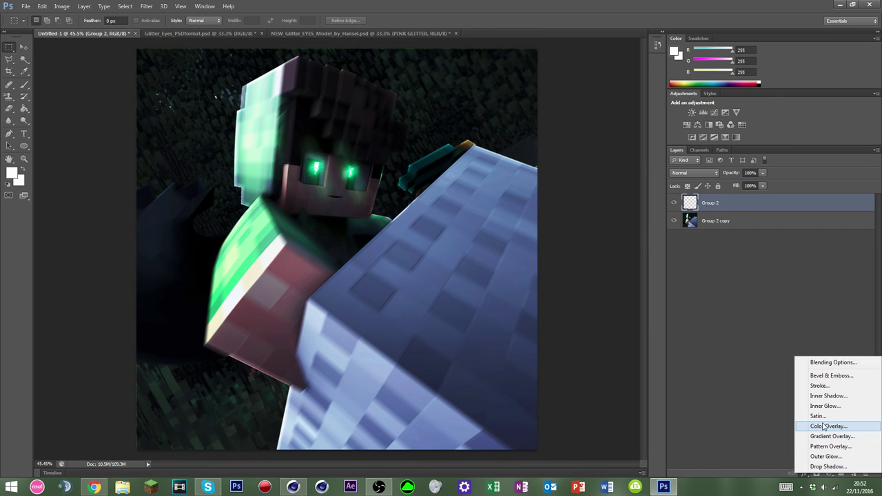
click(757, 321)
click(713, 95)
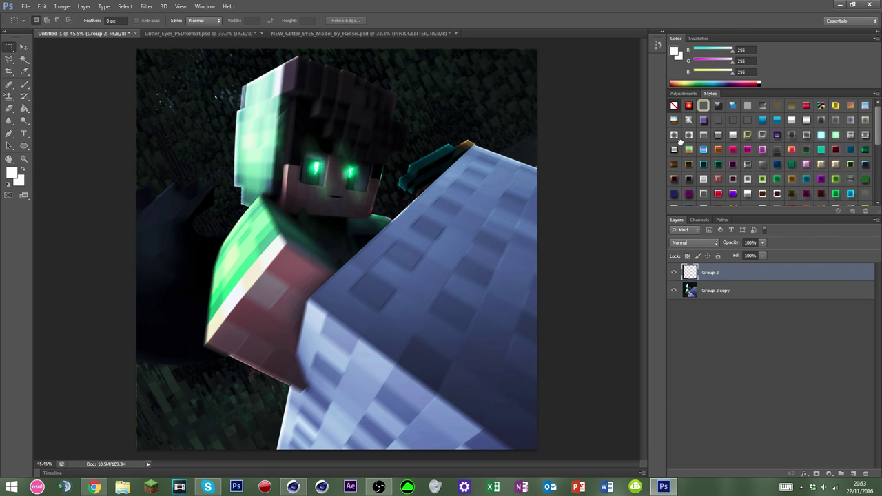
click(680, 142)
key(ctrl+z)
click(704, 147)
key(ctrl+z)
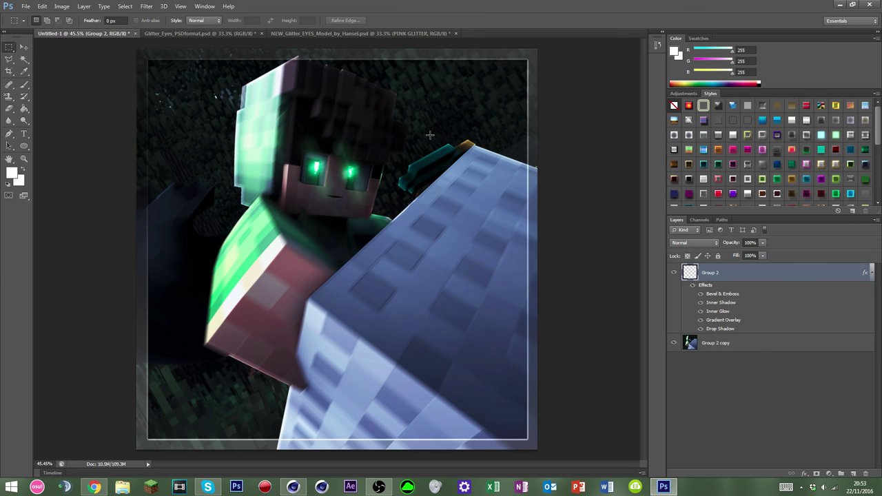
key(ctrl+z)
click(778, 164)
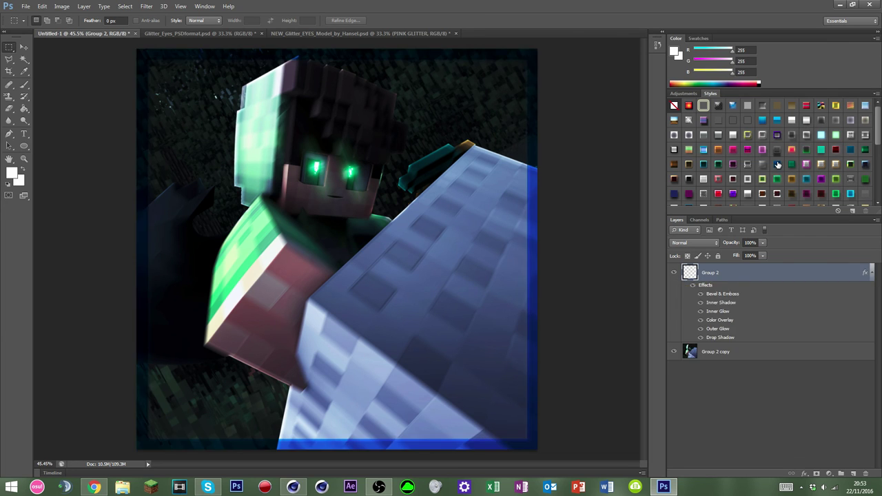
key(ctrl+z)
Step: Try out several green and other preset layer styles on the Group 2 frame
click(776, 179)
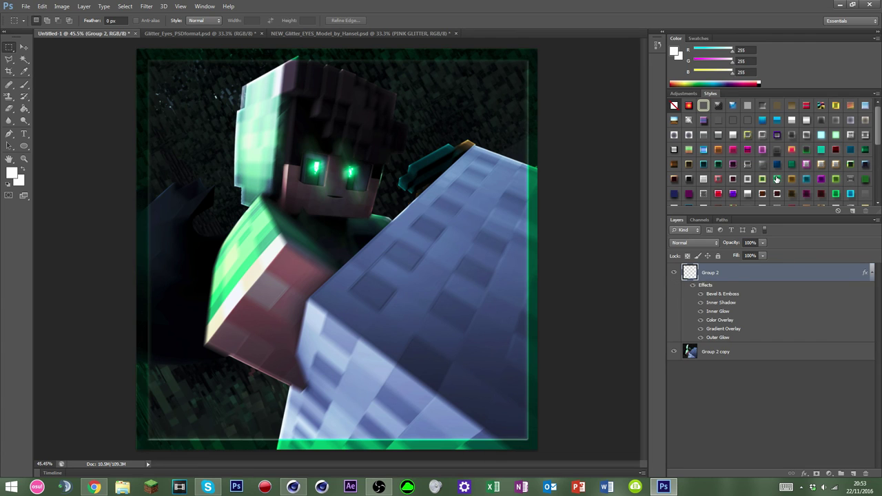
click(837, 192)
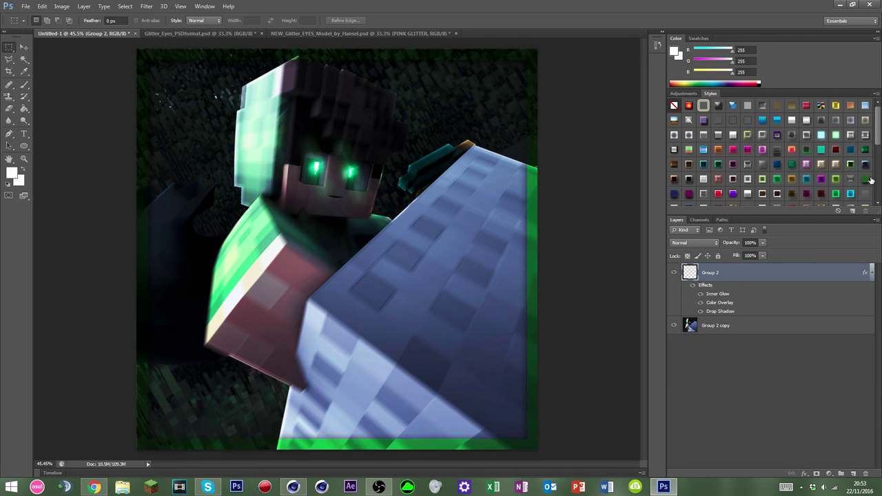
scroll(831, 197, down, 1)
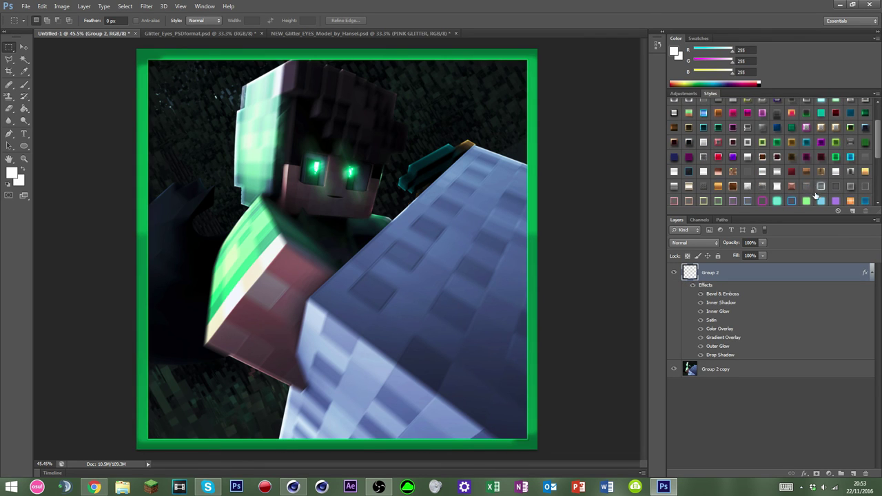
key(ctrl+z)
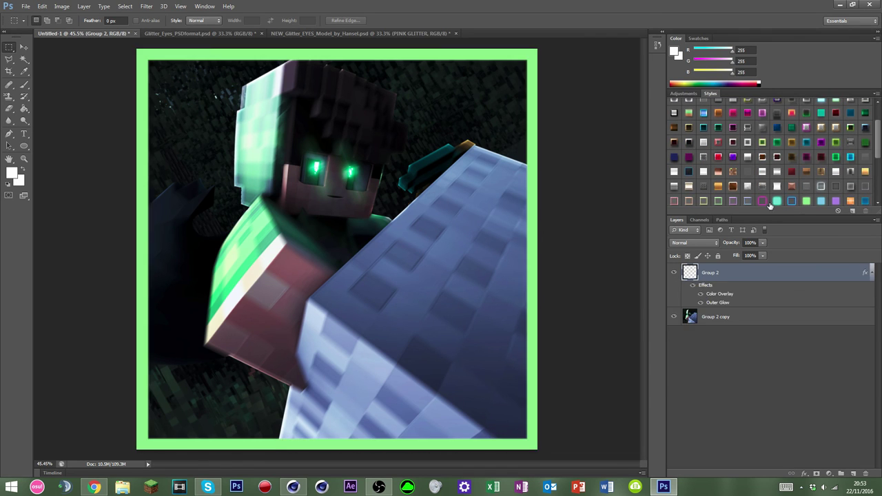
click(719, 201)
scroll(721, 198, down, 3)
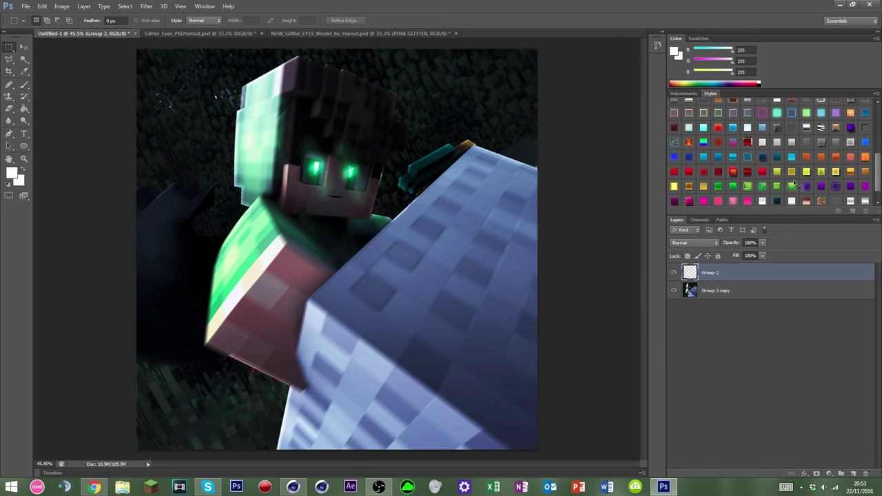
scroll(797, 186, down, 1)
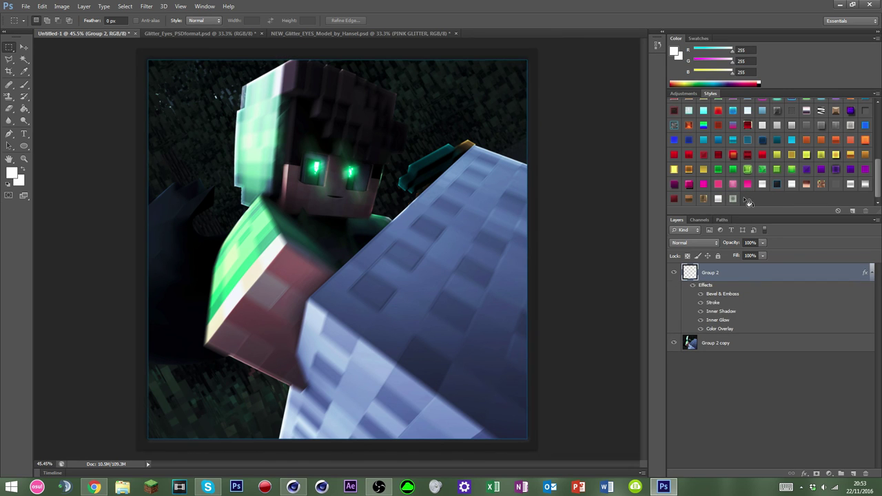
scroll(734, 193, up, 5)
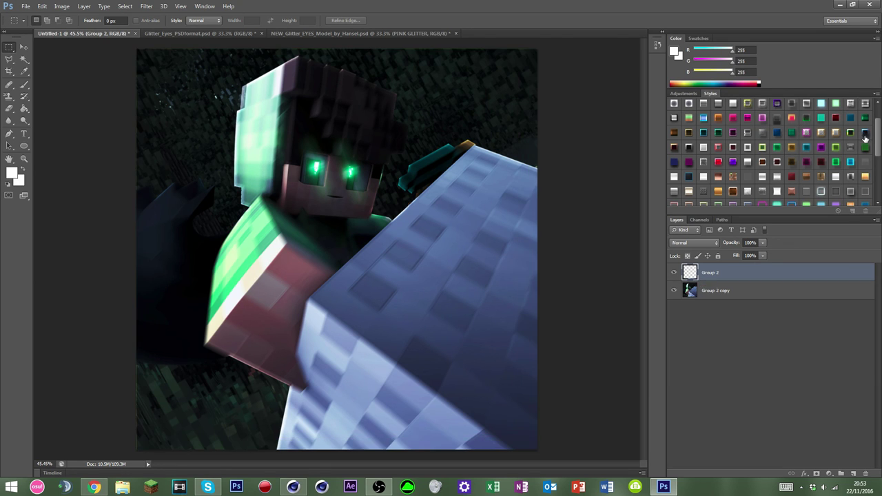
Step: Apply the dark green preset style with bevel, satin, overlays and glows to the Group 2 frame
click(867, 119)
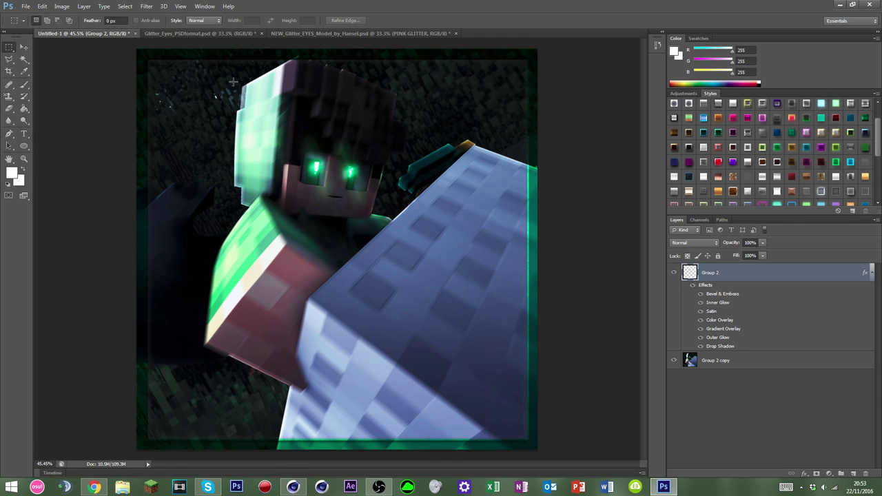
key(ctrl+minus)
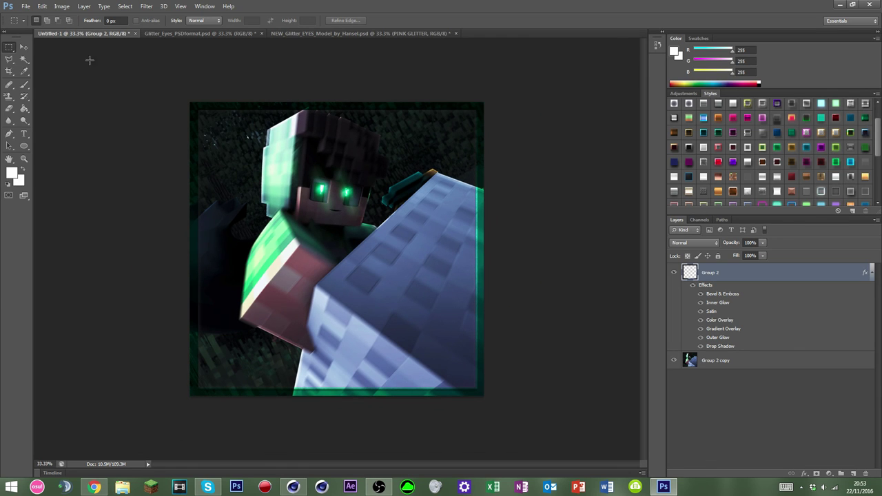
click(23, 47)
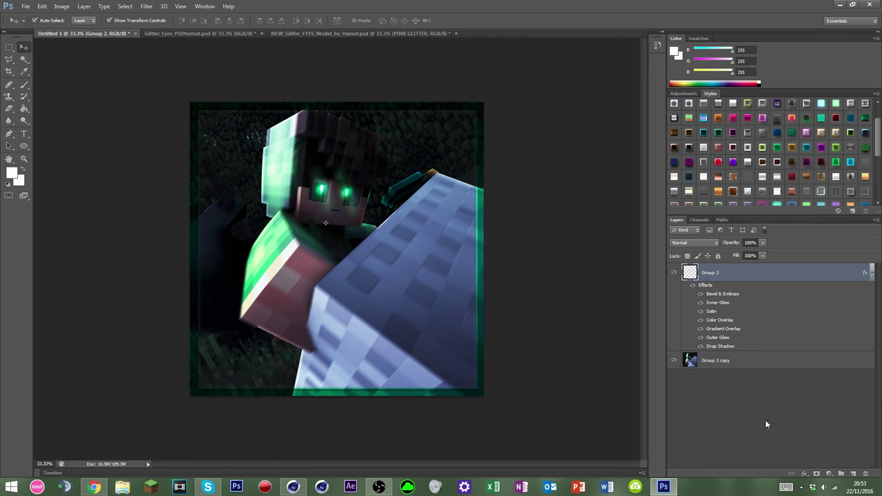
Step: Set Group 2's drop shadow to Normal blend mode, 100% opacity, 45 px distance, 27% spread and 125 px size
click(804, 473)
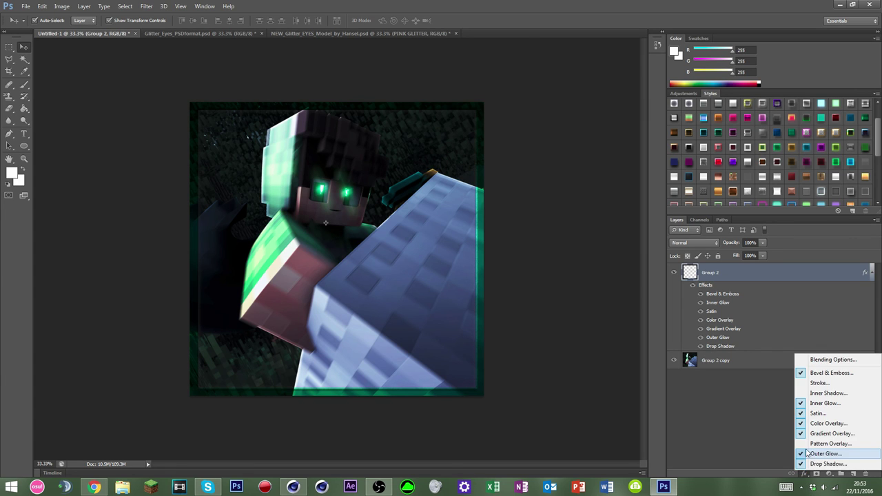
click(826, 464)
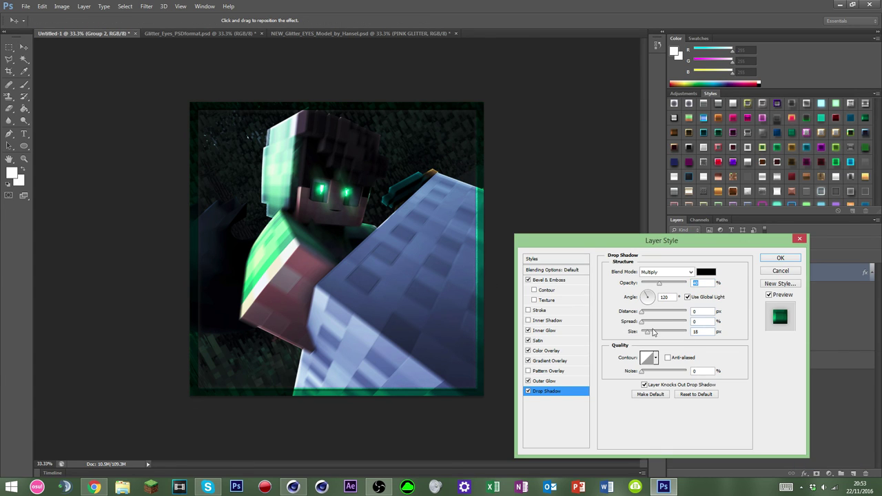
drag(651, 332, 663, 314)
click(653, 322)
click(654, 322)
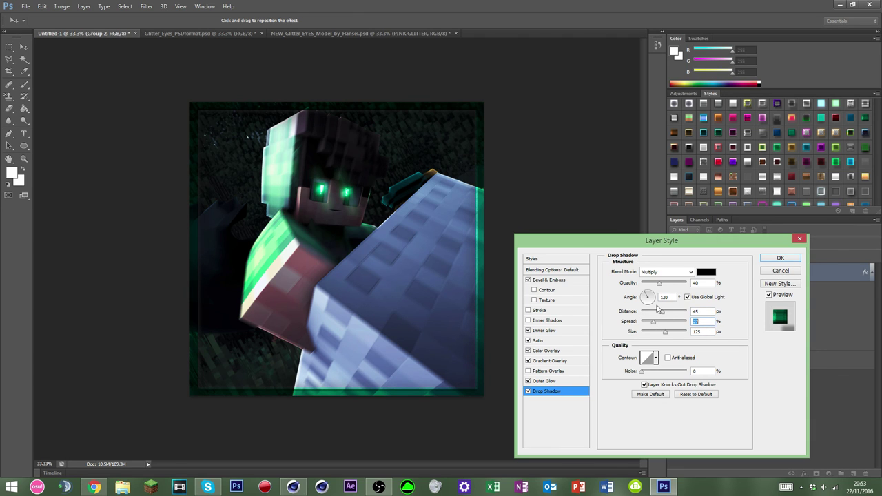
click(655, 272)
click(648, 35)
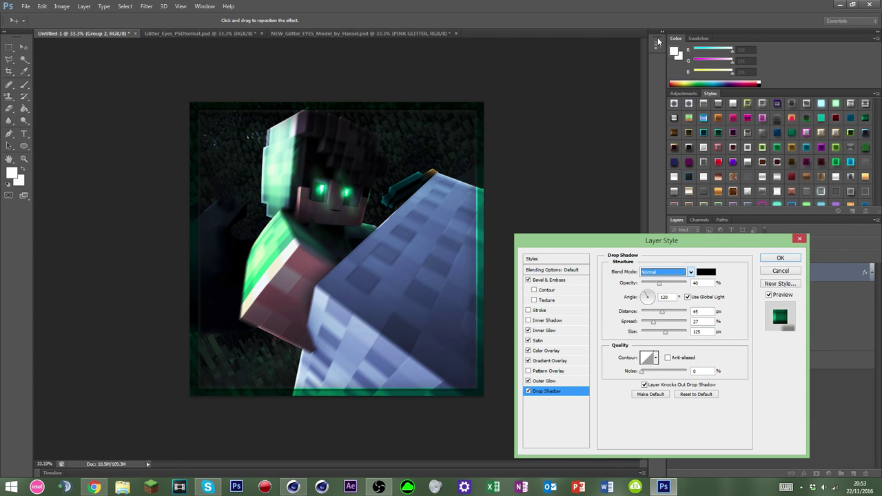
drag(659, 283, 687, 283)
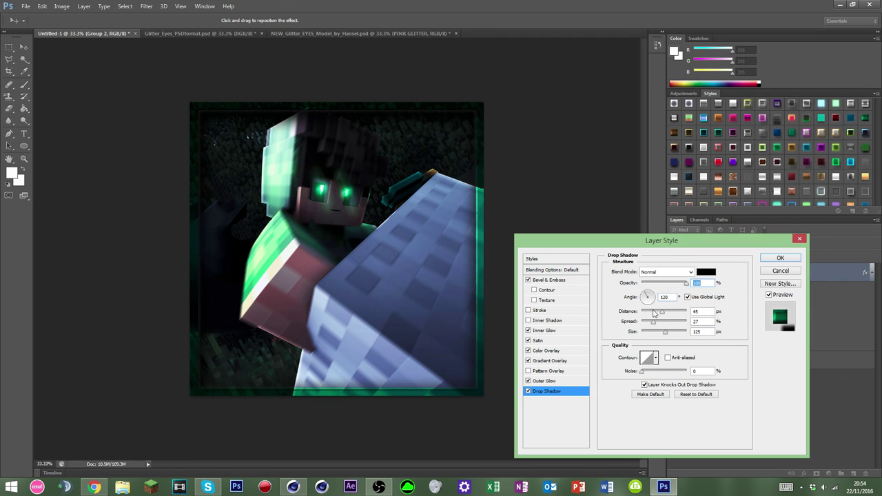
Step: Reduce the drop shadow's distance to 19 px and spread to 20%, shrink its size slightly, and apply the layer style
mouse_move(661, 312)
mouse_down()
mouse_move(650, 312)
mouse_move(650, 321)
mouse_up()
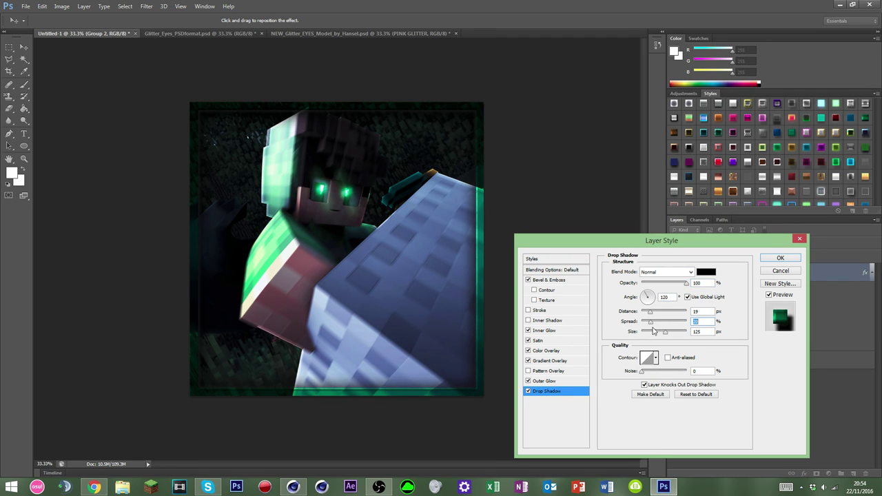
click(652, 331)
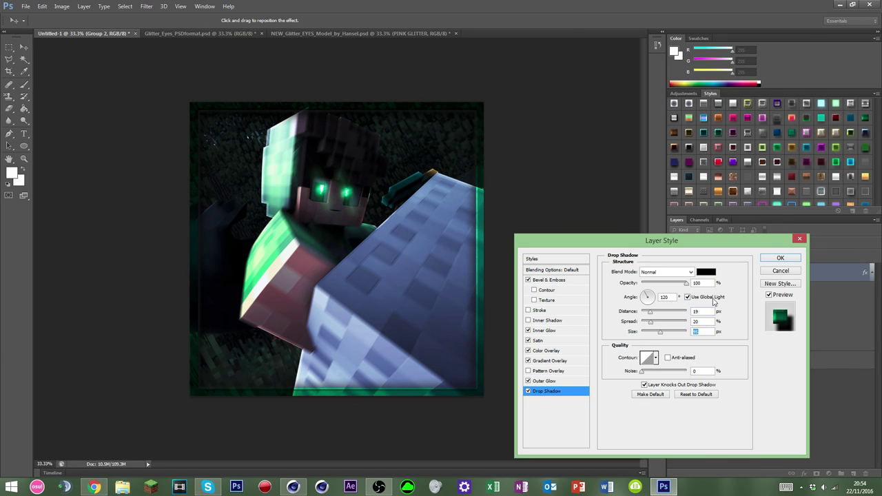
click(774, 258)
click(766, 383)
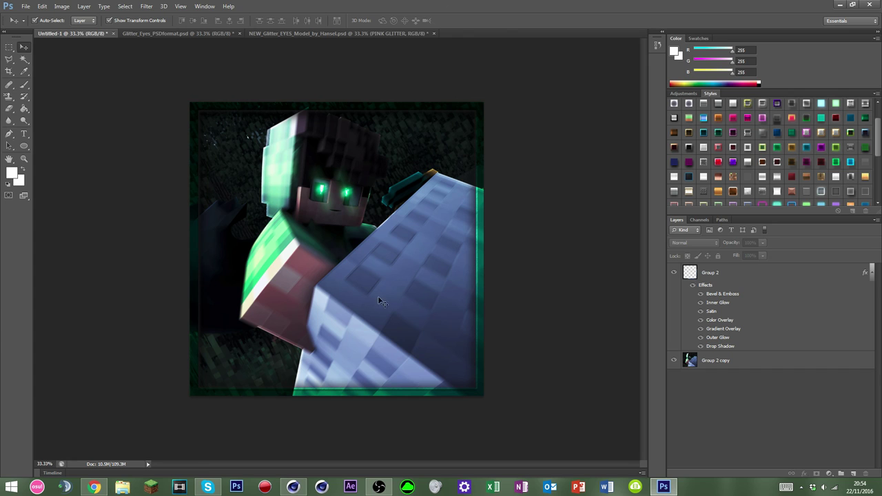
click(274, 341)
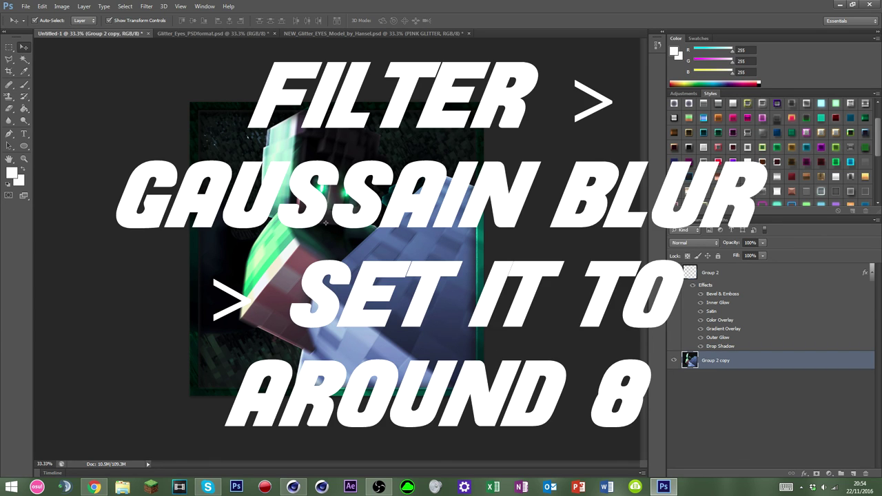
click(582, 244)
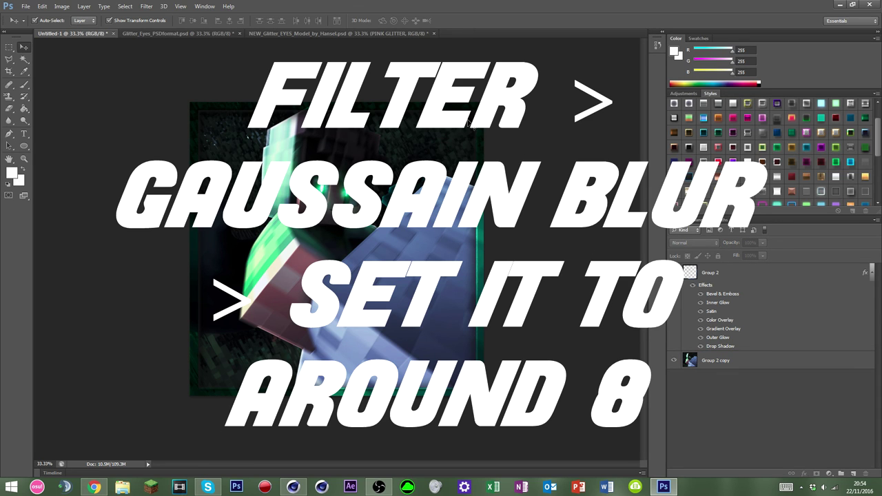
click(742, 365)
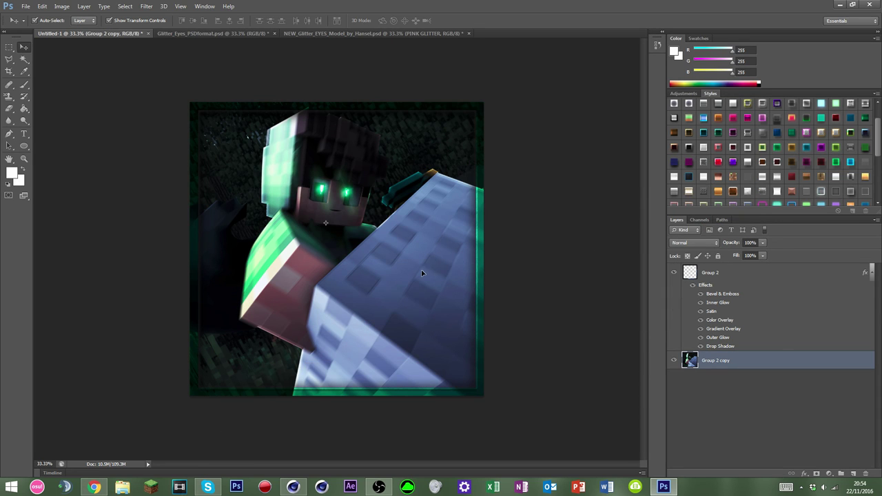
click(550, 227)
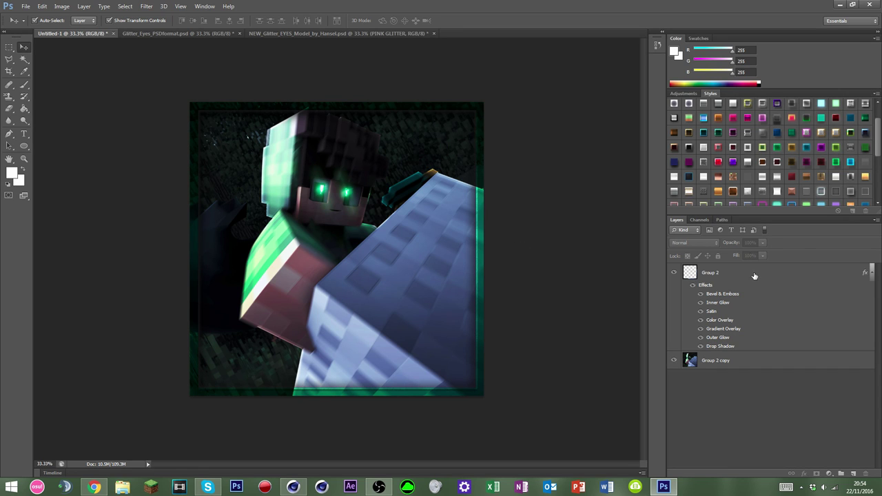
Step: Create a new group above the Group 2 frame layer and add a Curves adjustment layer inside it
click(689, 93)
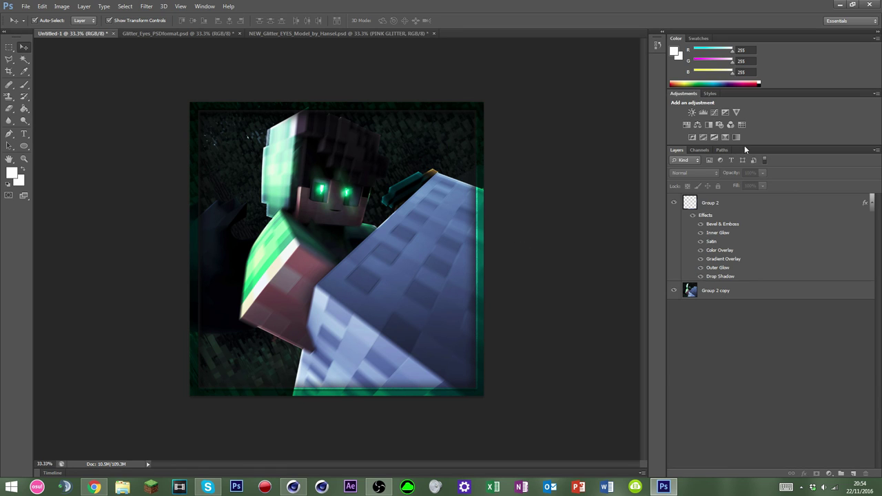
click(709, 207)
click(840, 474)
click(713, 111)
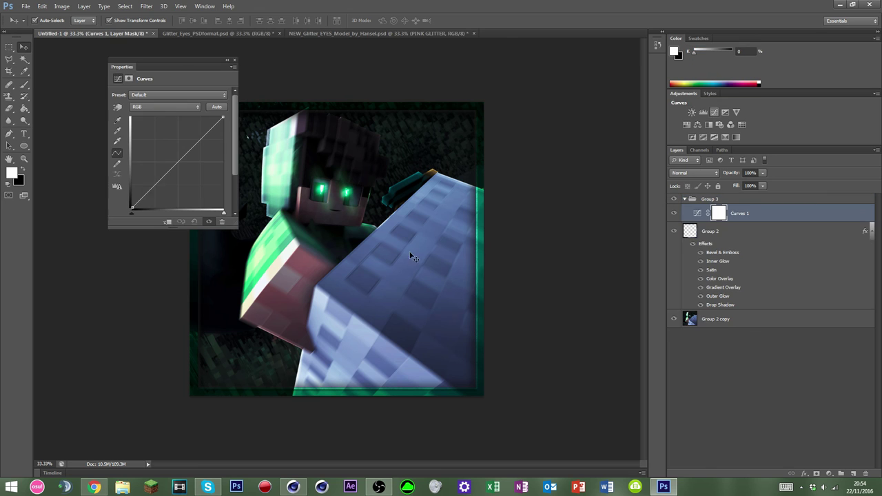
Step: Shape the RGB curve into a gentle S that lowers the shadows and raises the highlights for more contrast
drag(151, 186, 155, 190)
drag(201, 130, 209, 127)
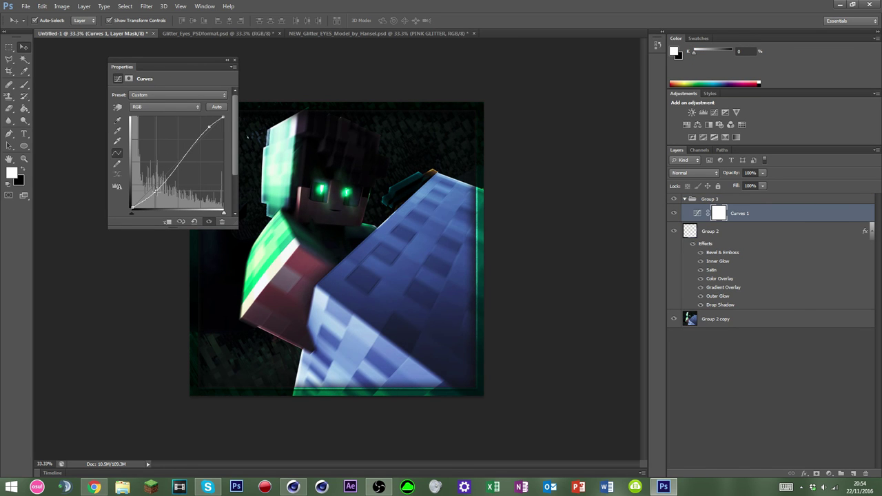
click(234, 60)
click(254, 83)
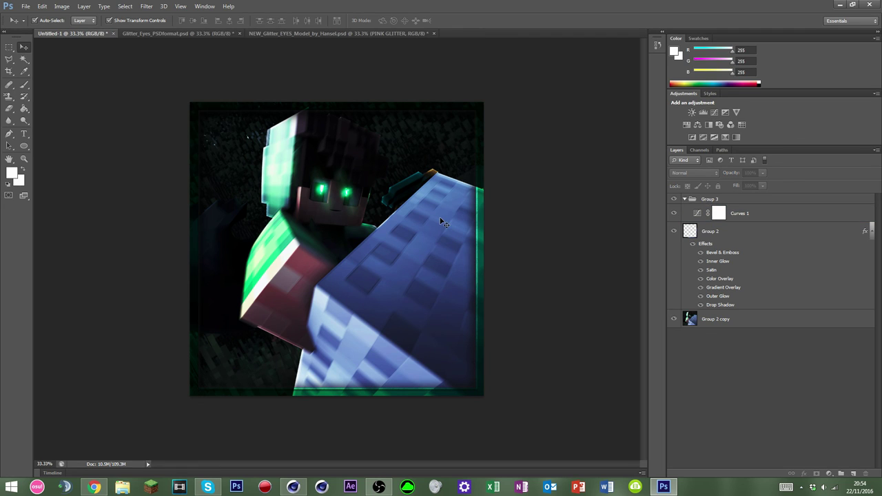